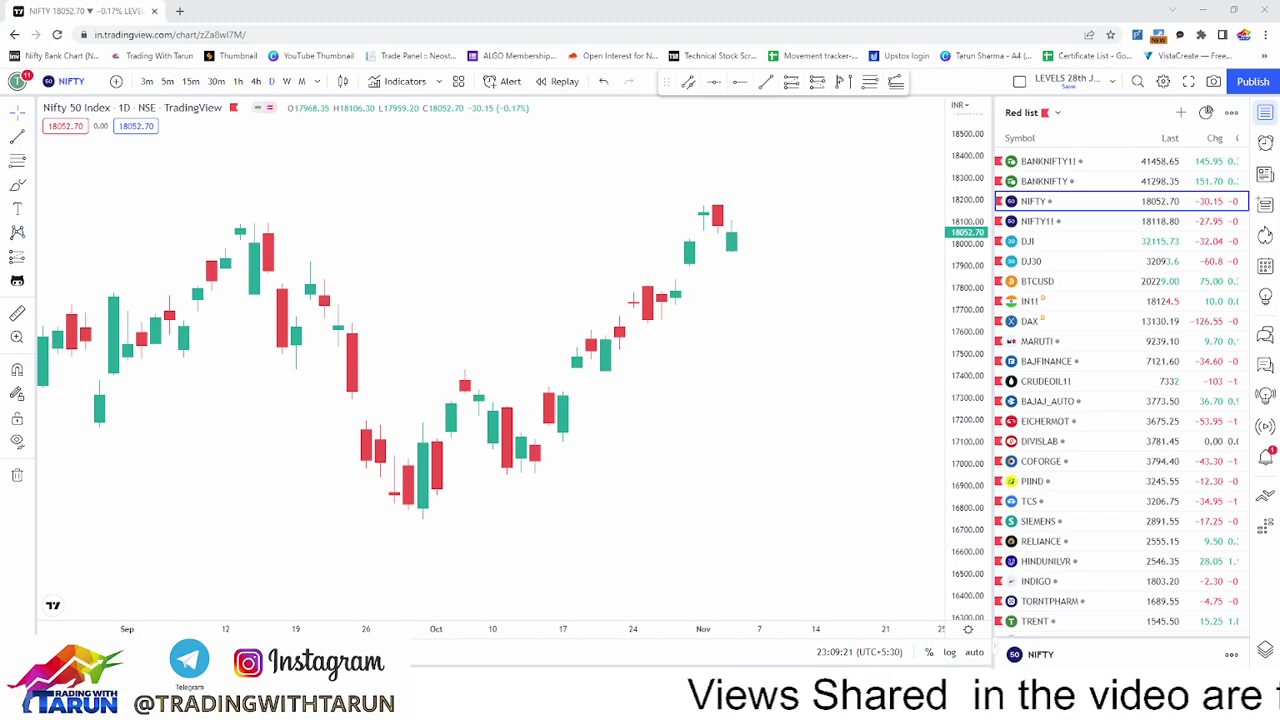
Look over the recent daily candles on the NIFTY chart, and those of BANKNIFTY from the watchlist.
drag(371, 263, 320, 263)
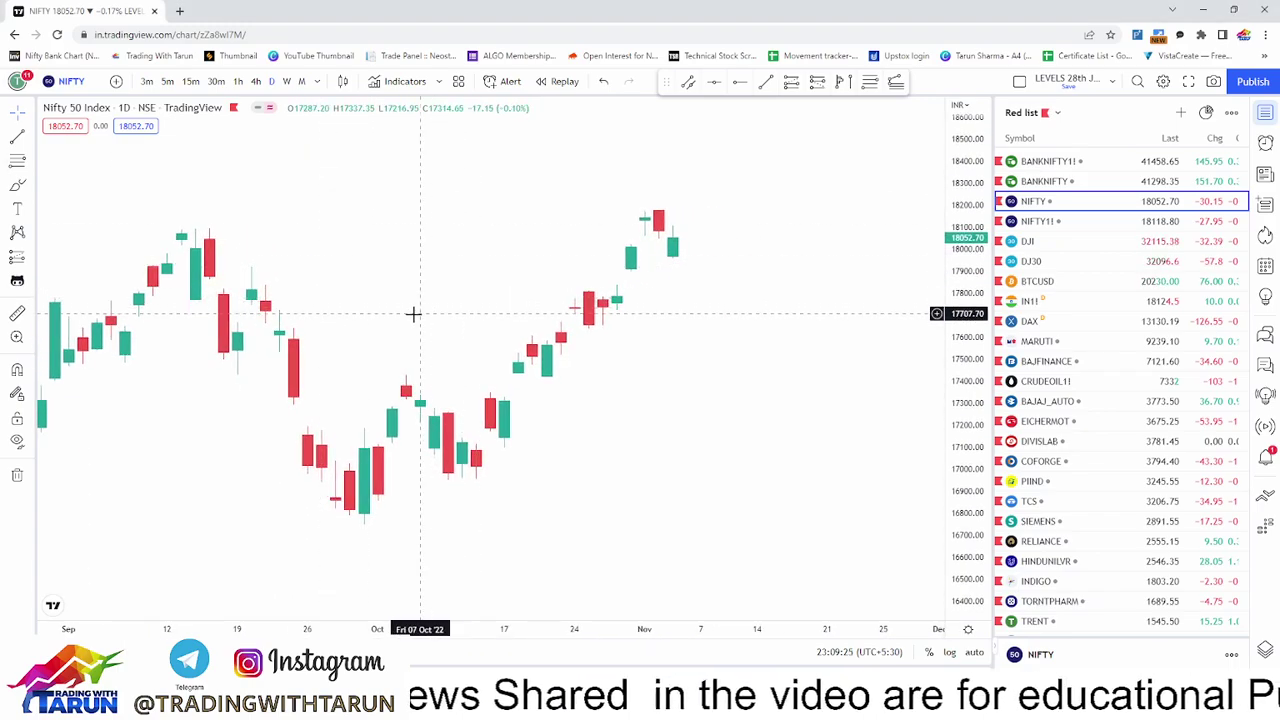
scroll(614, 377, up, 3)
drag(614, 377, 654, 429)
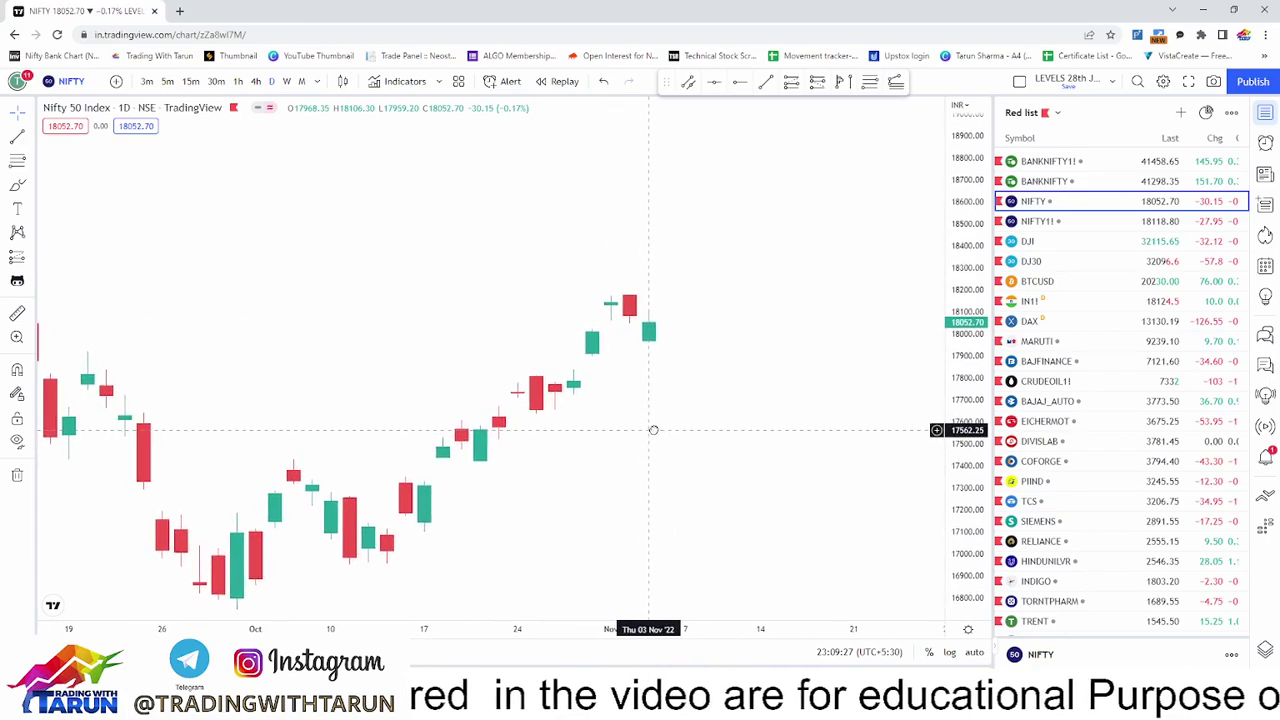
click(1055, 182)
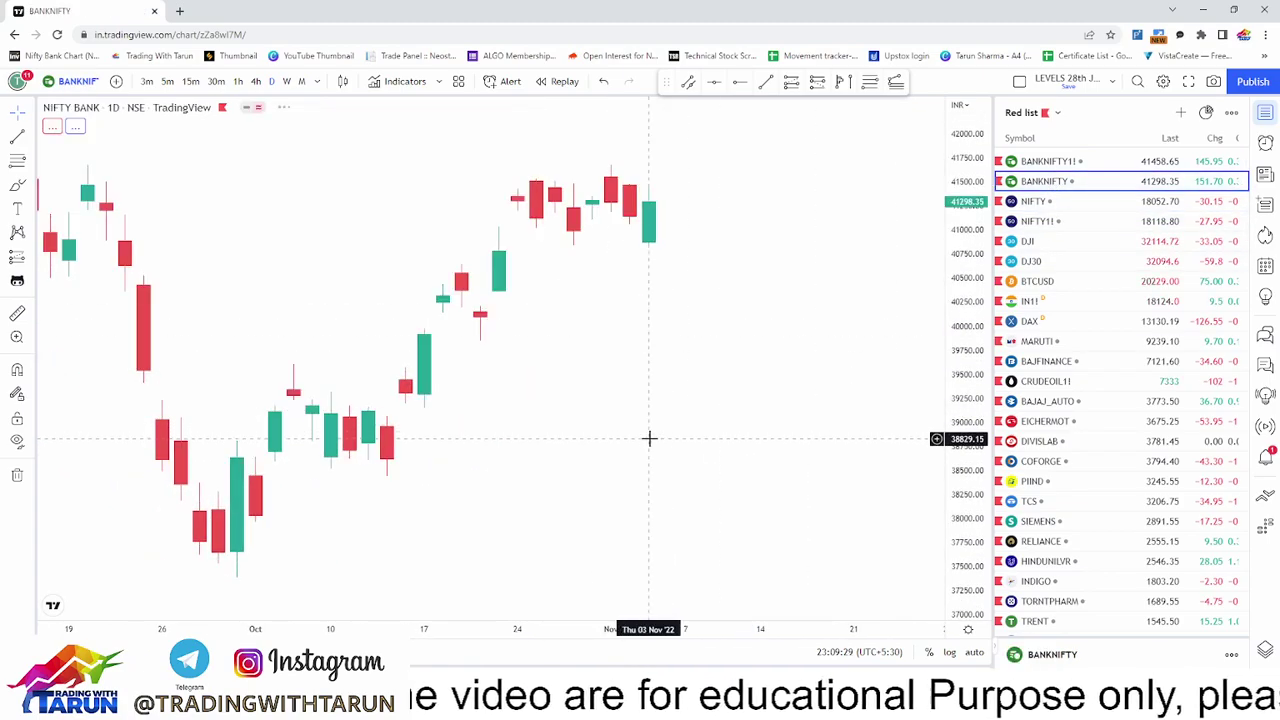
drag(757, 374, 733, 441)
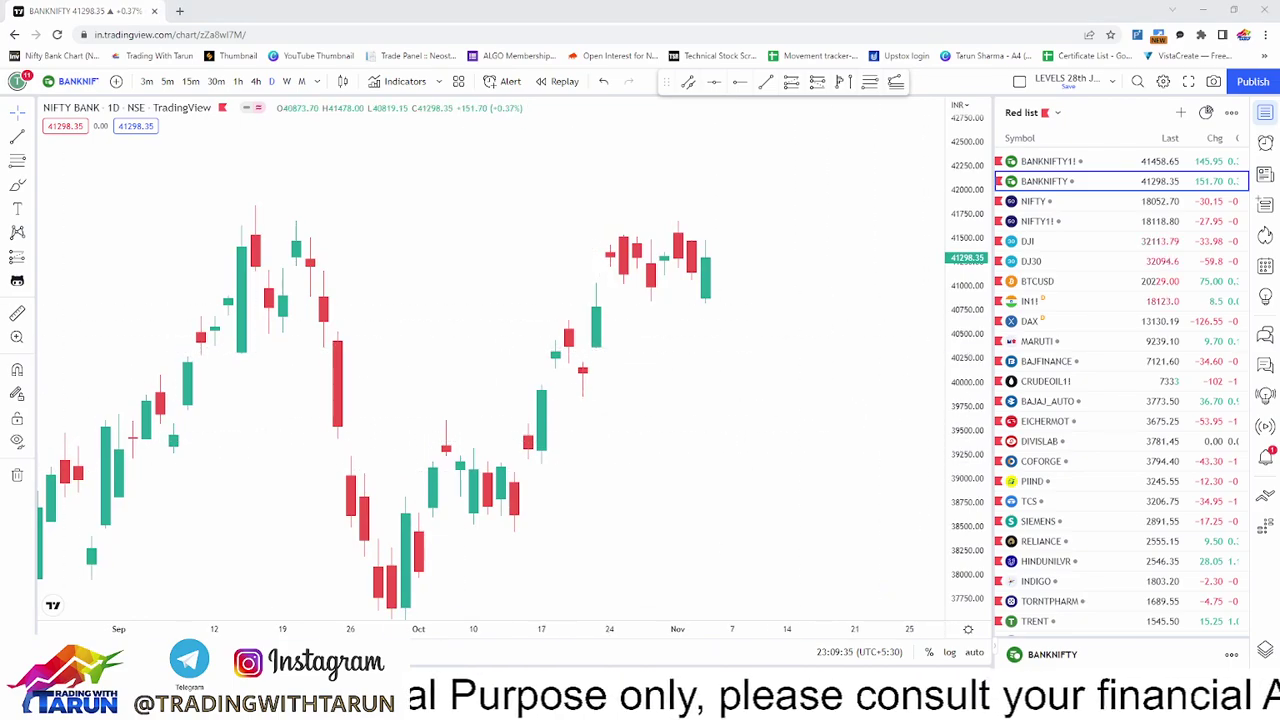
Sketch a freehand double top with a baseline over the mid-October to November BANKNIFTY candles, and clear the sketch.
mouse_move(527, 446)
mouse_down()
mouse_move(588, 314)
mouse_move(642, 295)
mouse_move(700, 250)
mouse_move(744, 446)
mouse_move(666, 477)
mouse_move(738, 476)
mouse_up()
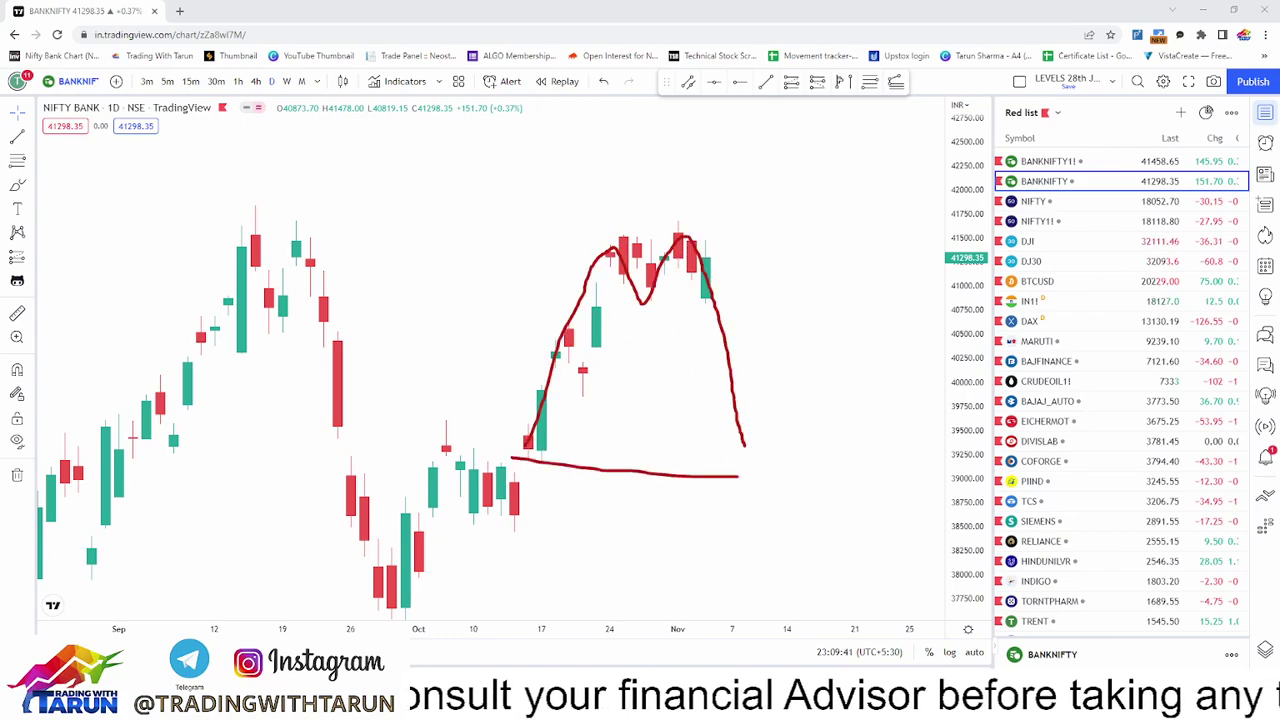
key(e)
Place a horizontal ray at about 40838.80 from 19 Oct '22 along the lows of the latest BANKNIFTY candles.
click(28, 137)
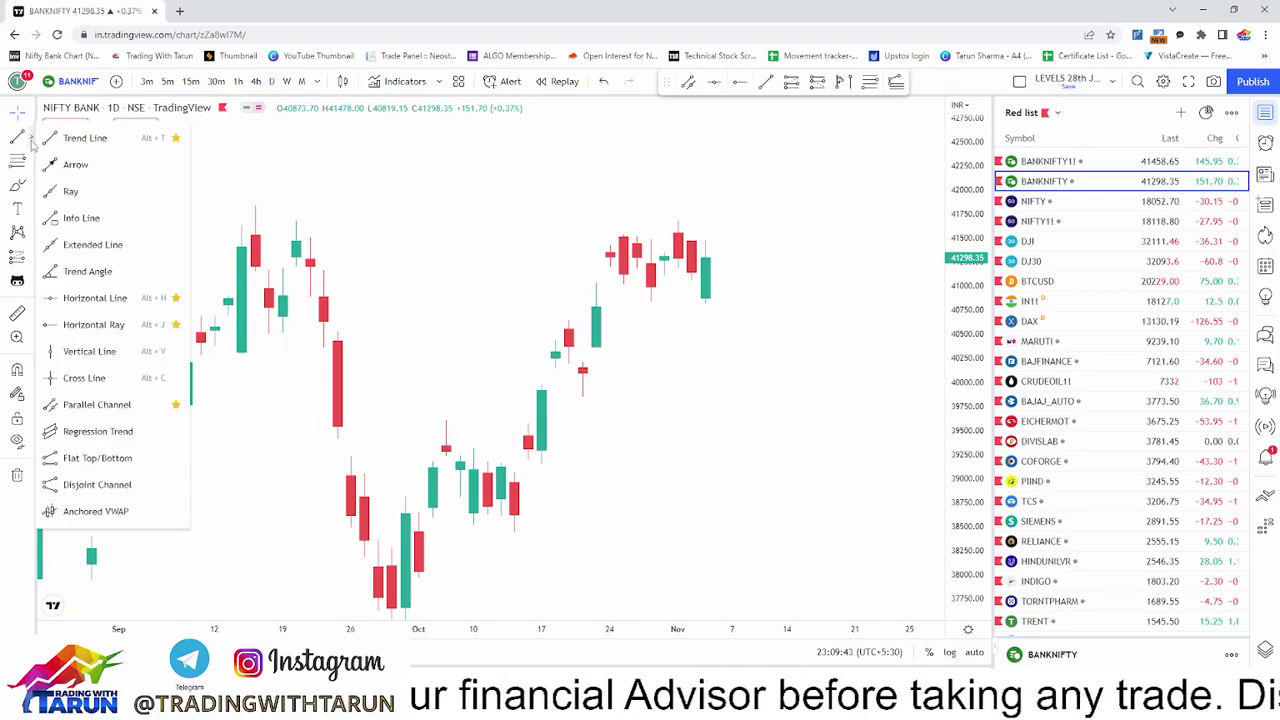
click(50, 326)
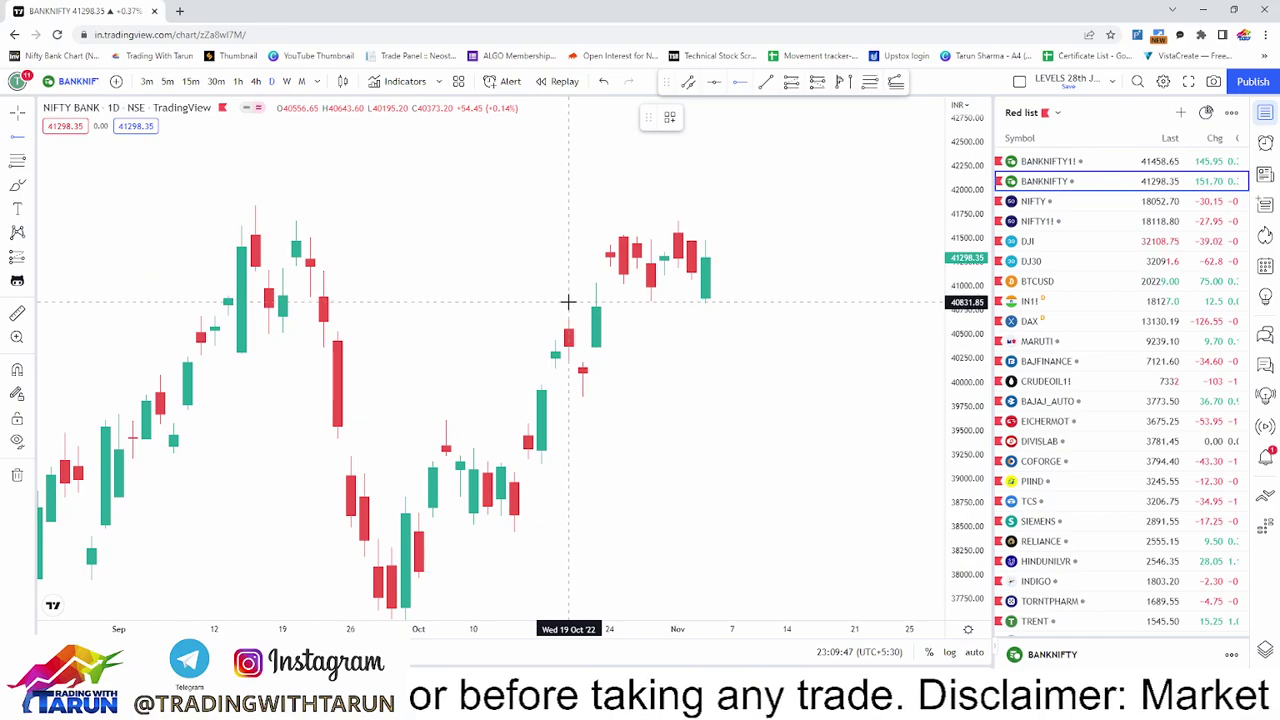
click(568, 301)
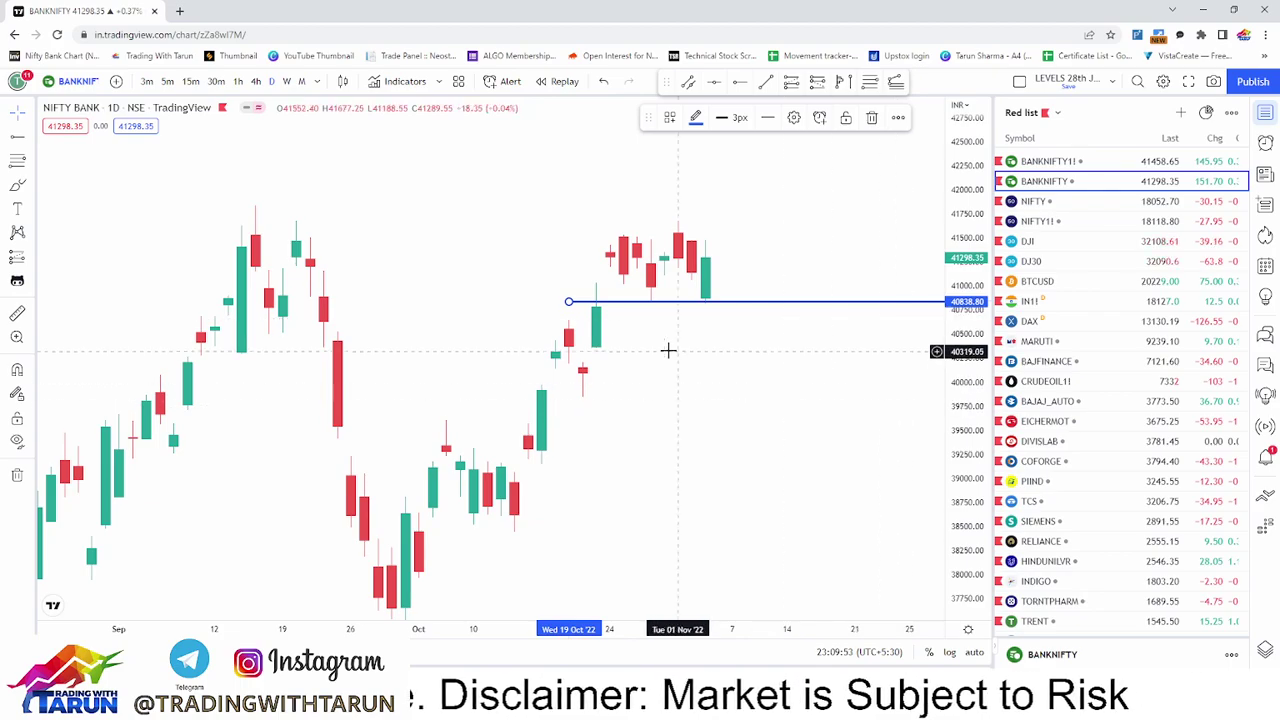
click(772, 388)
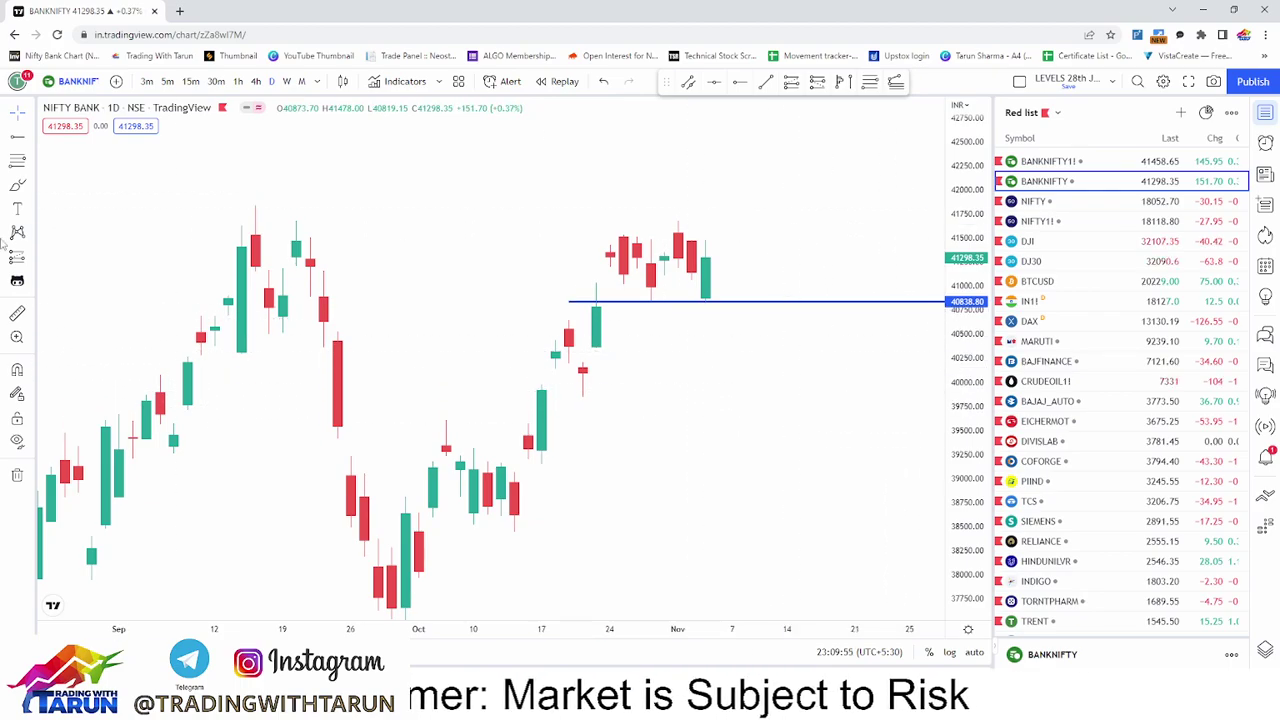
Delete the horizontal ray from the BANKNIFTY chart.
click(672, 301)
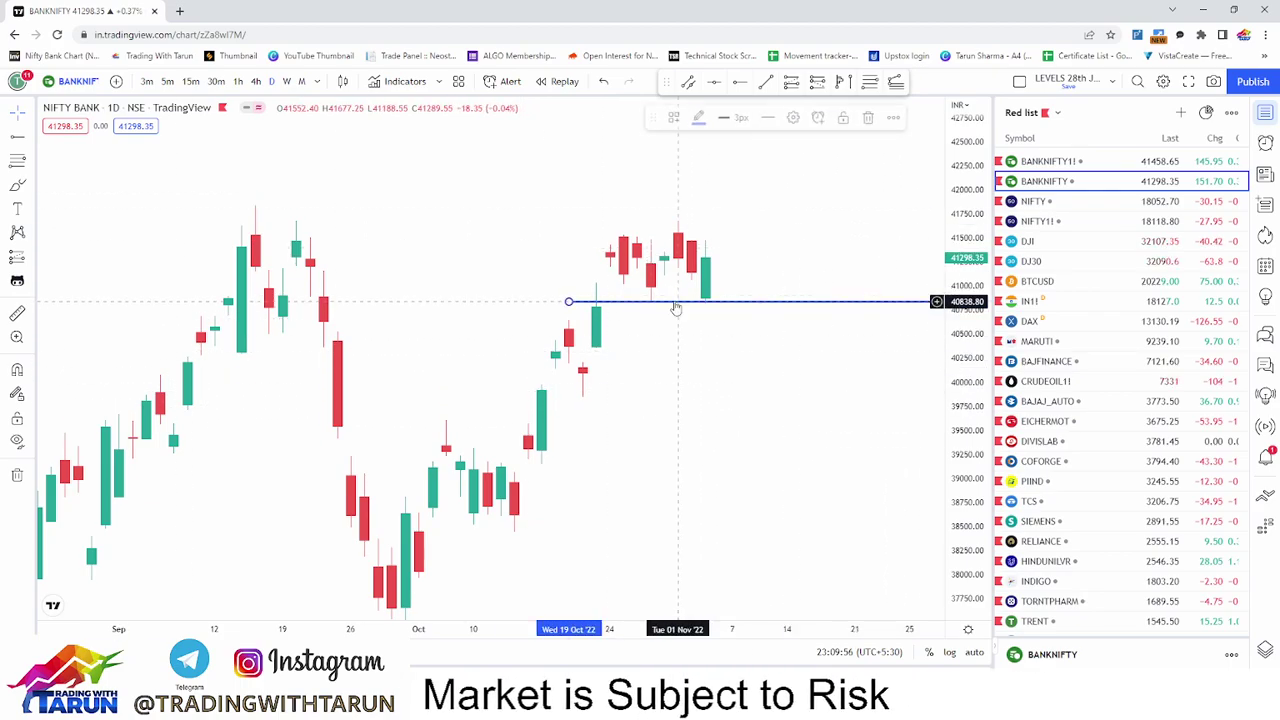
click(872, 118)
scroll(357, 363, up, 3)
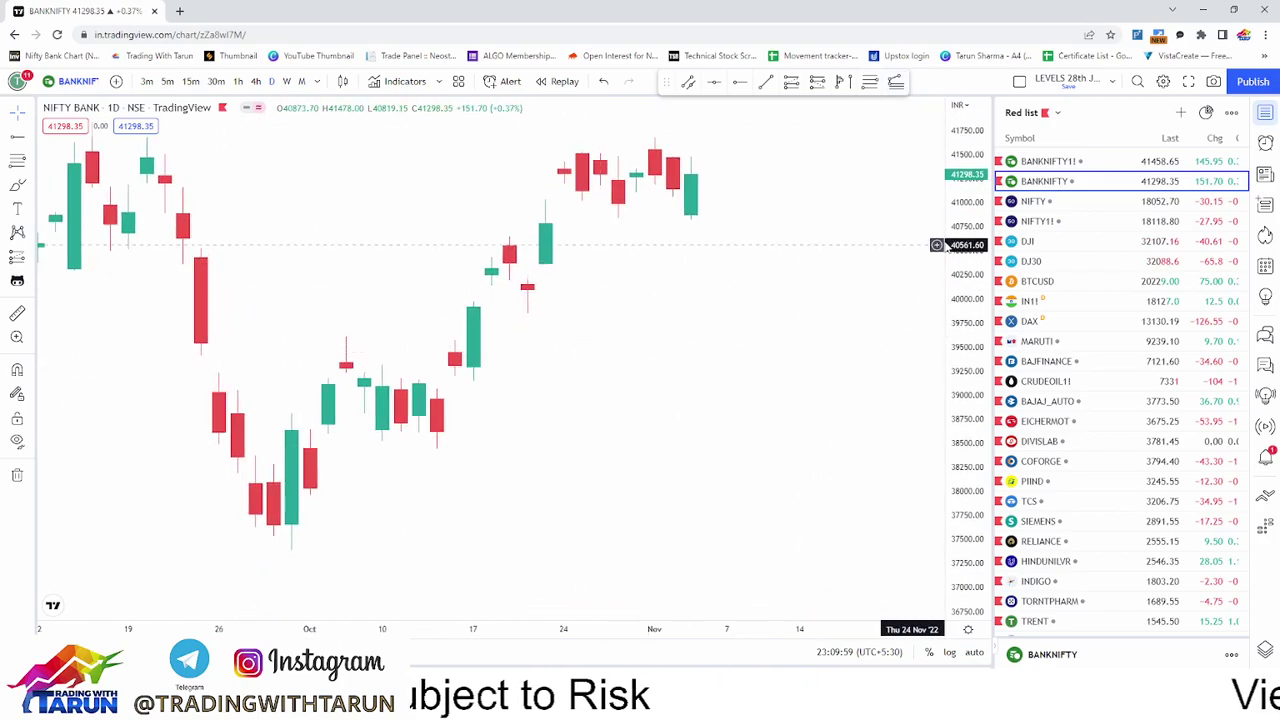
scroll(777, 351, down, 5)
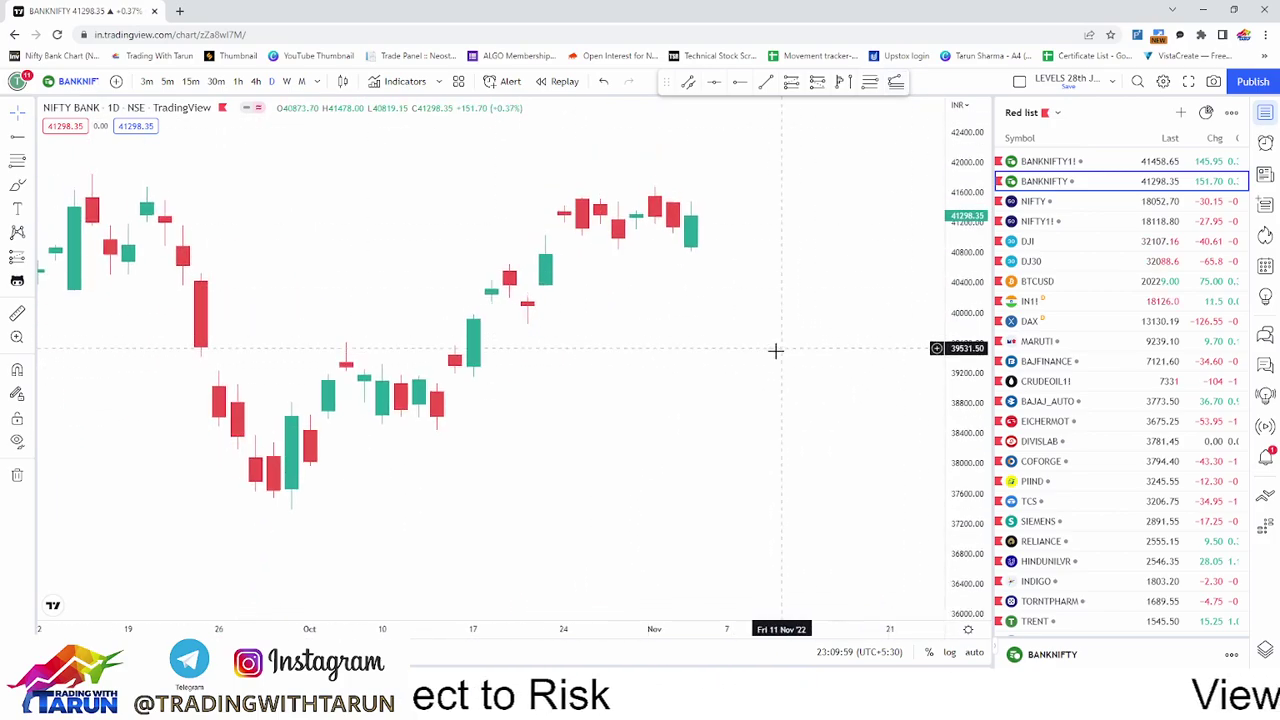
Switch to the NIFTY daily chart and add the Moving Average Exponential indicator.
click(1096, 203)
scroll(711, 403, up, 2)
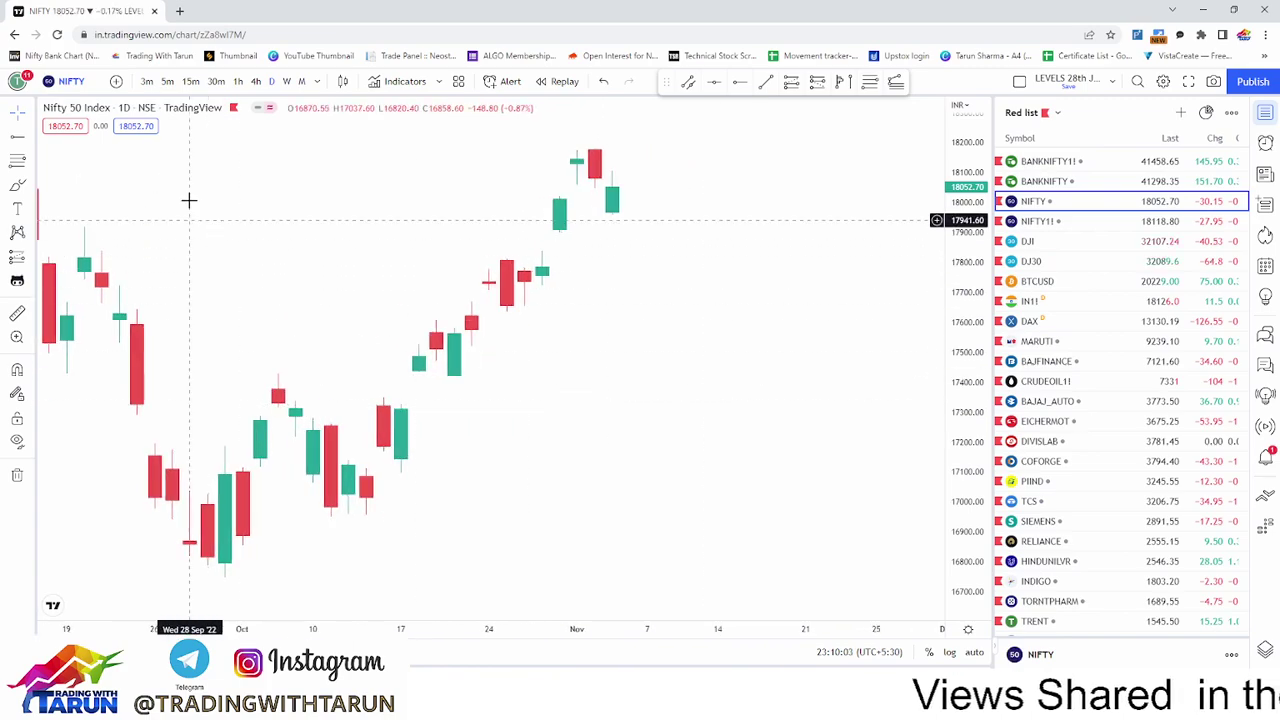
click(389, 84)
text(em)
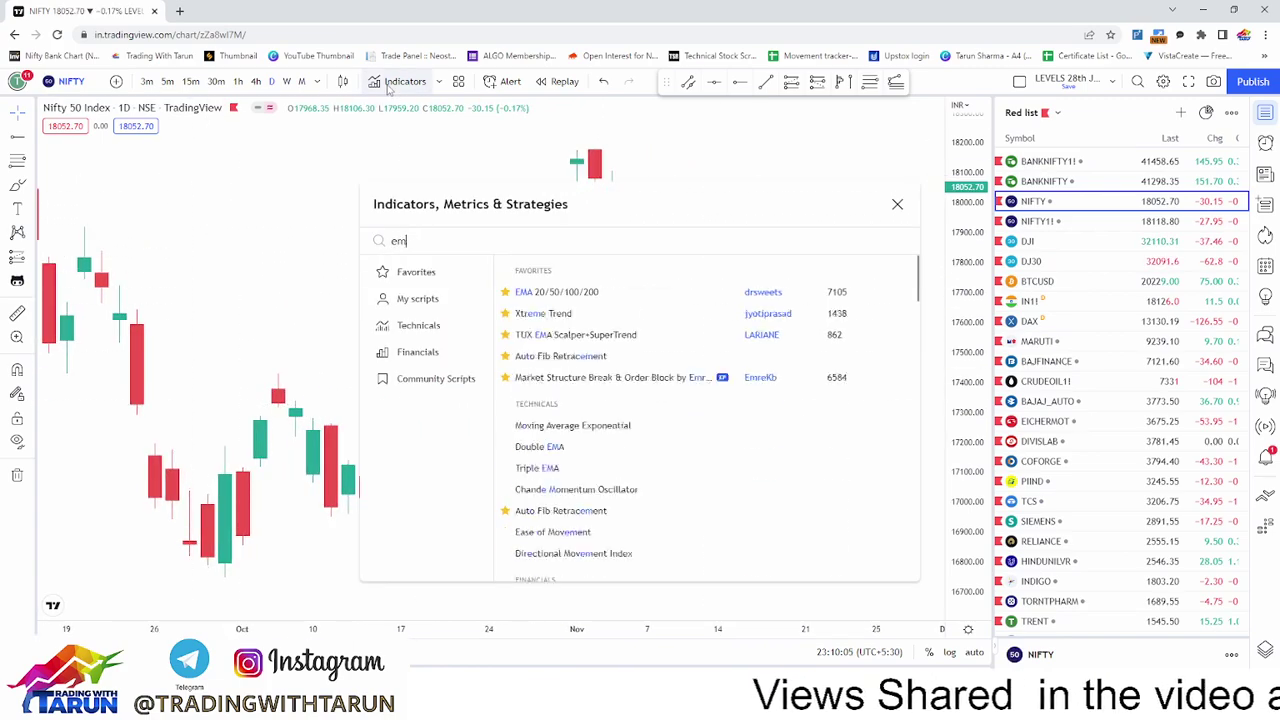
text(a)
click(574, 368)
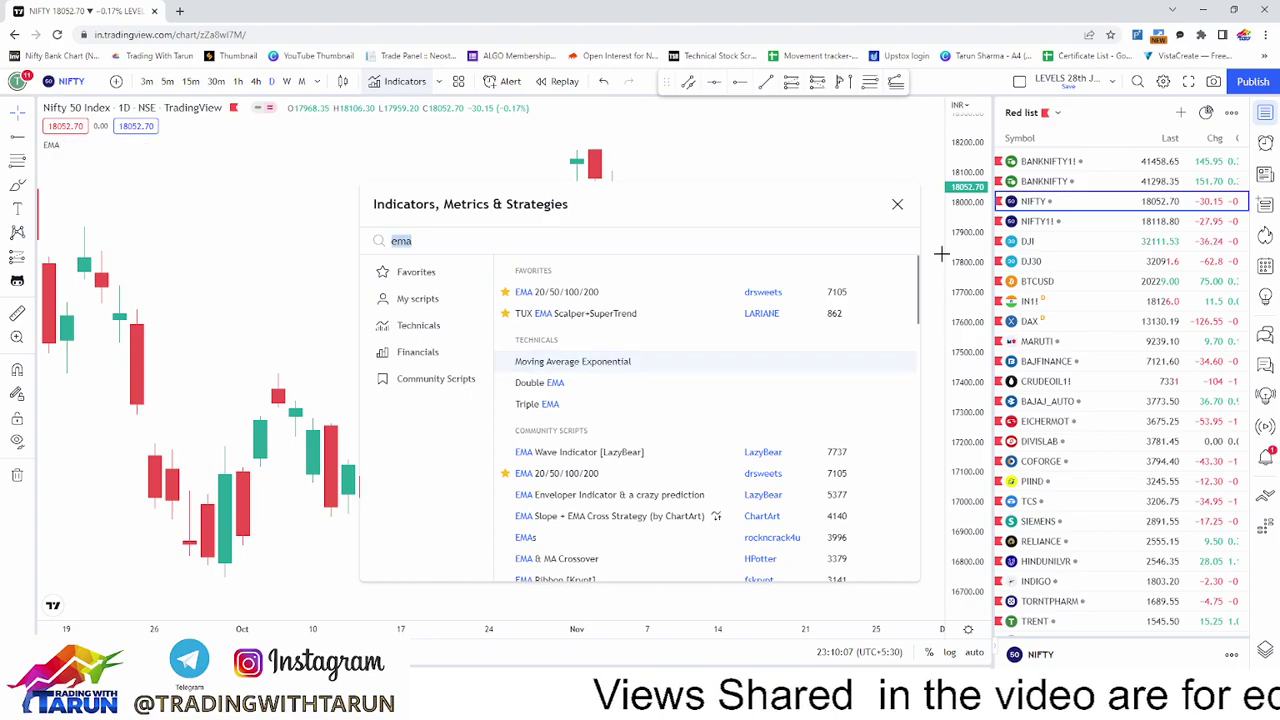
click(897, 204)
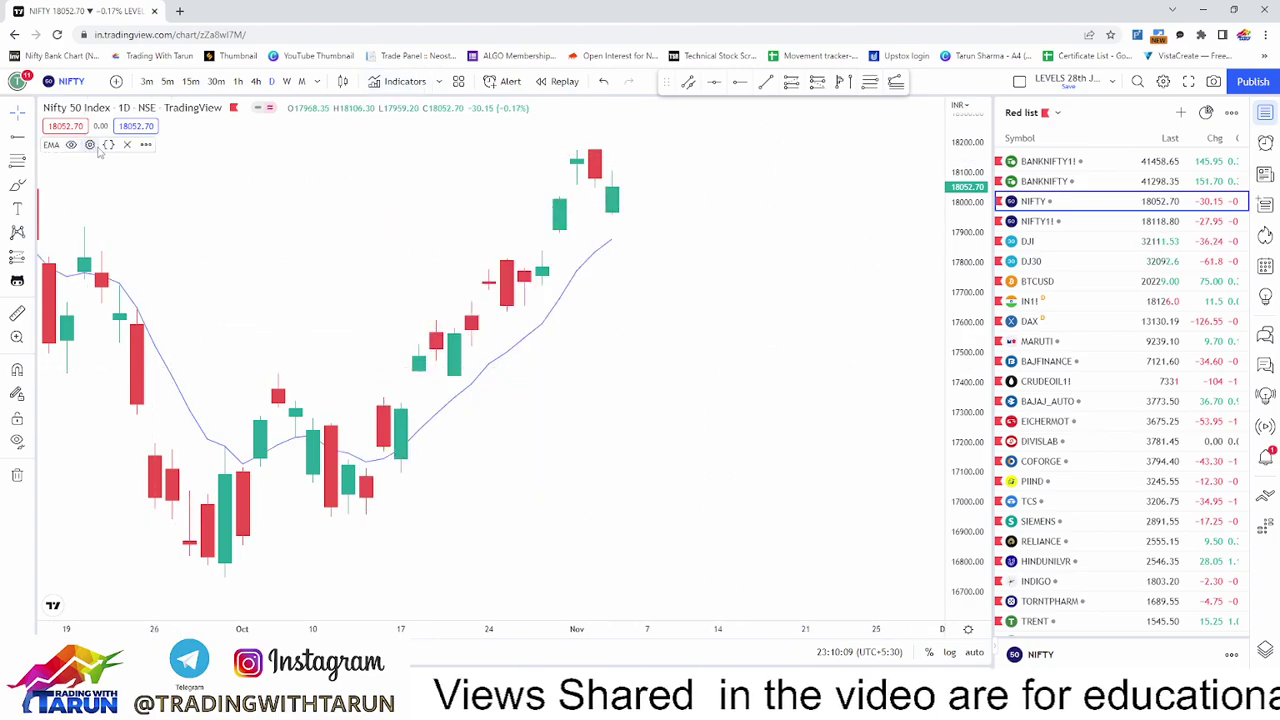
Set the EMA's length to 10 and style its line red with the second-heaviest thickness.
click(90, 145)
click(600, 320)
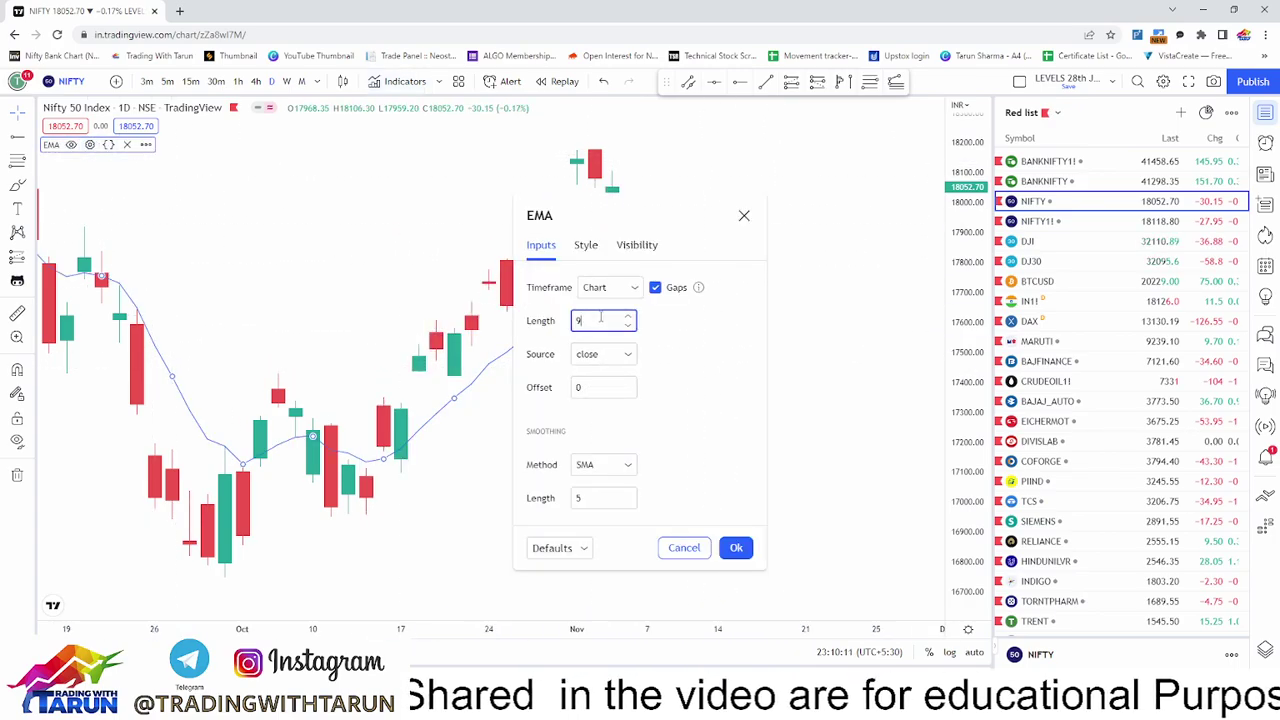
text(10)
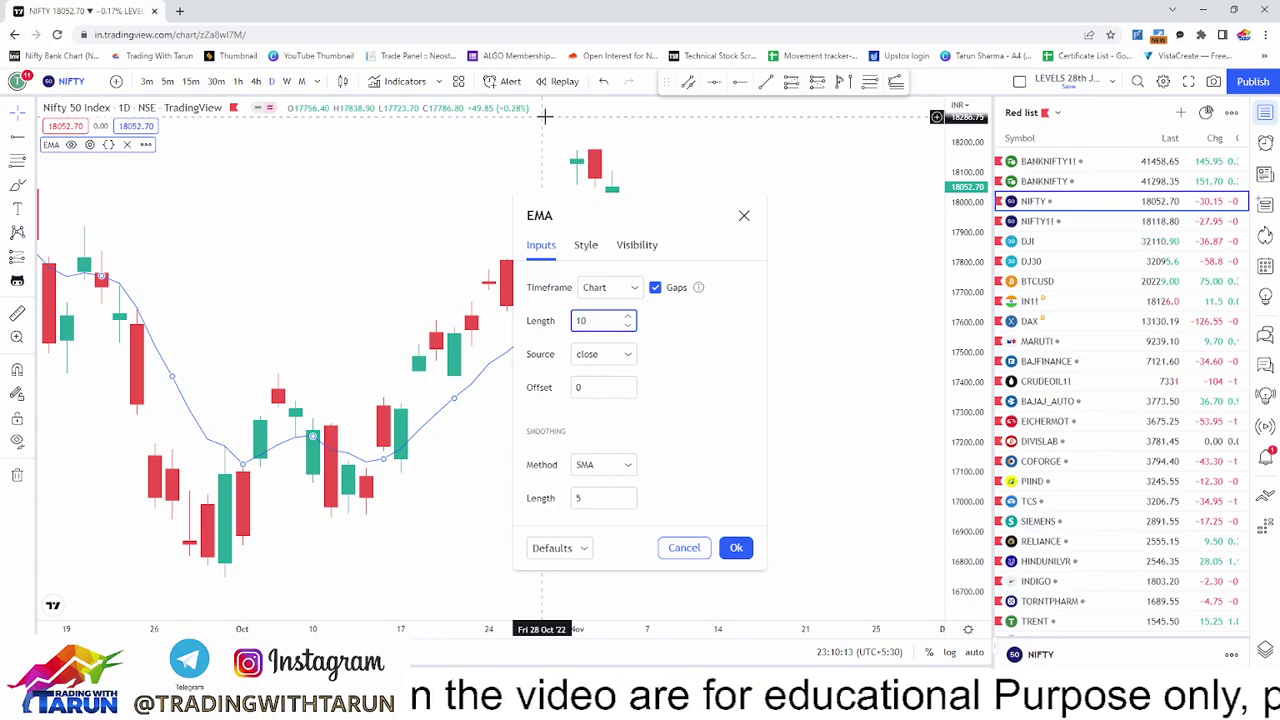
click(586, 245)
click(637, 289)
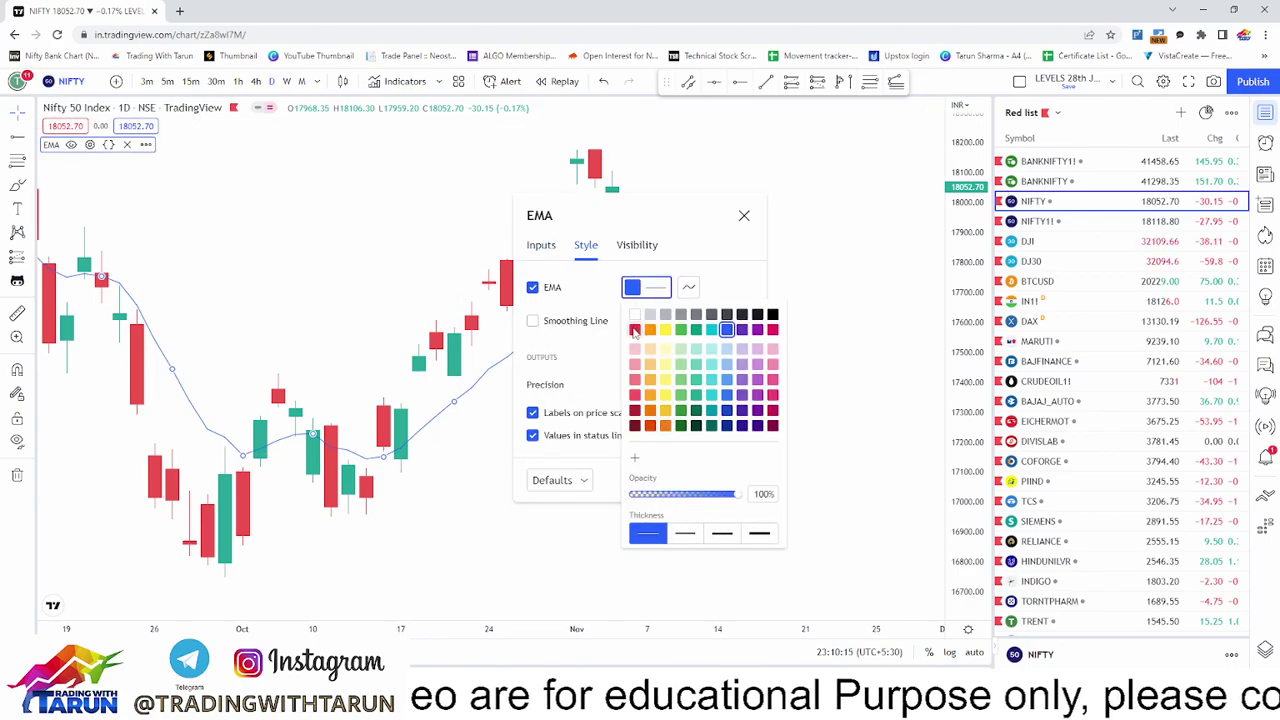
click(635, 329)
click(718, 536)
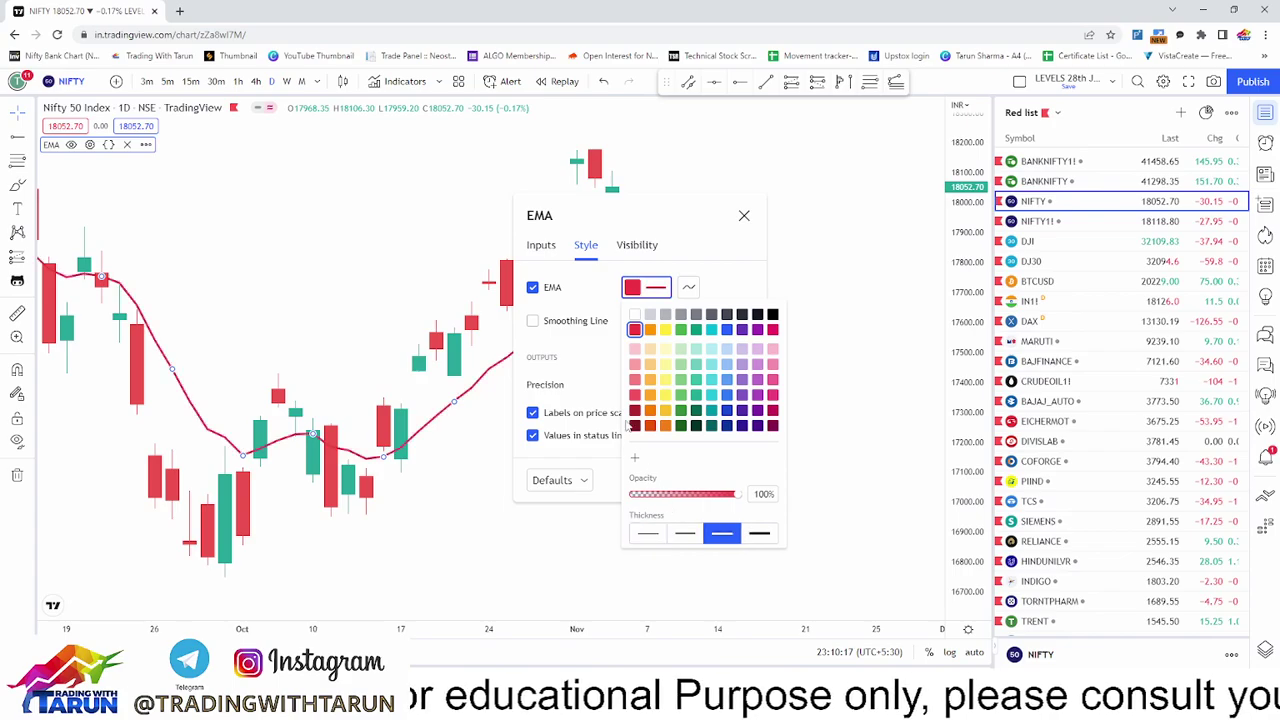
click(592, 383)
click(738, 481)
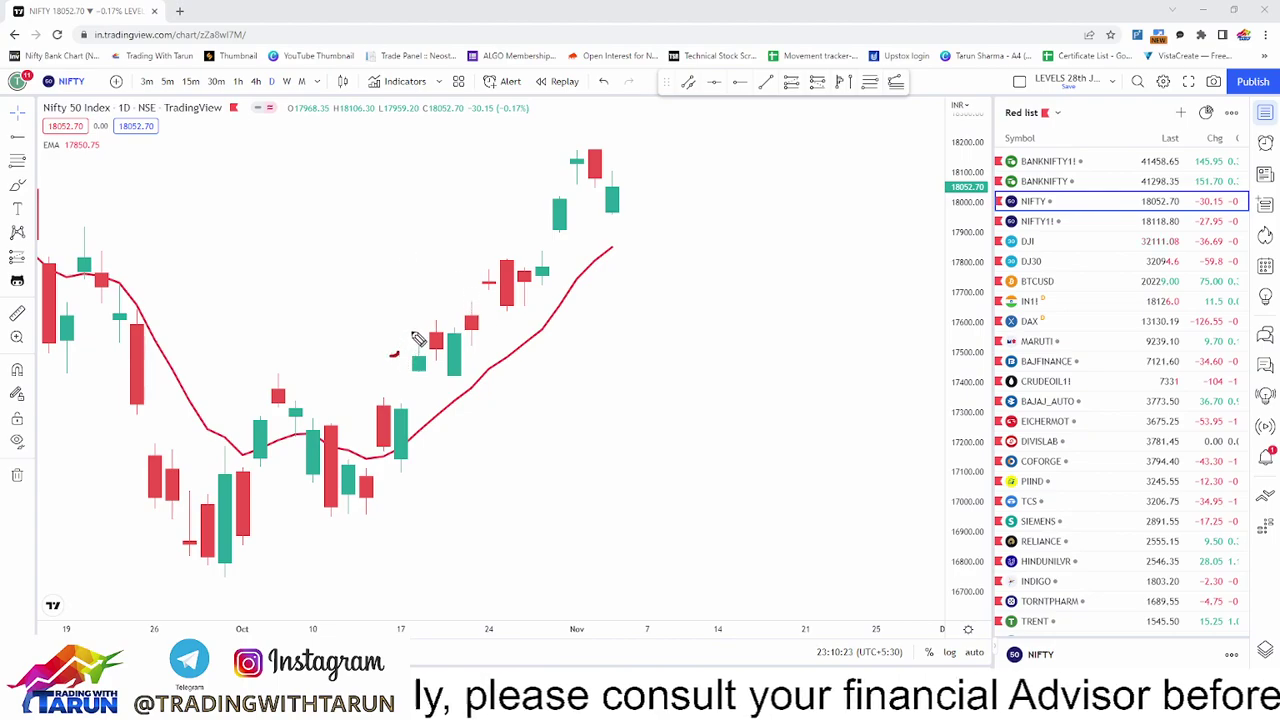
Mark the rising NIFTY candles above the EMA with freehand strokes, and underscore the latest candle's low area and the recent high.
drag(444, 377, 441, 391)
drag(456, 281, 526, 230)
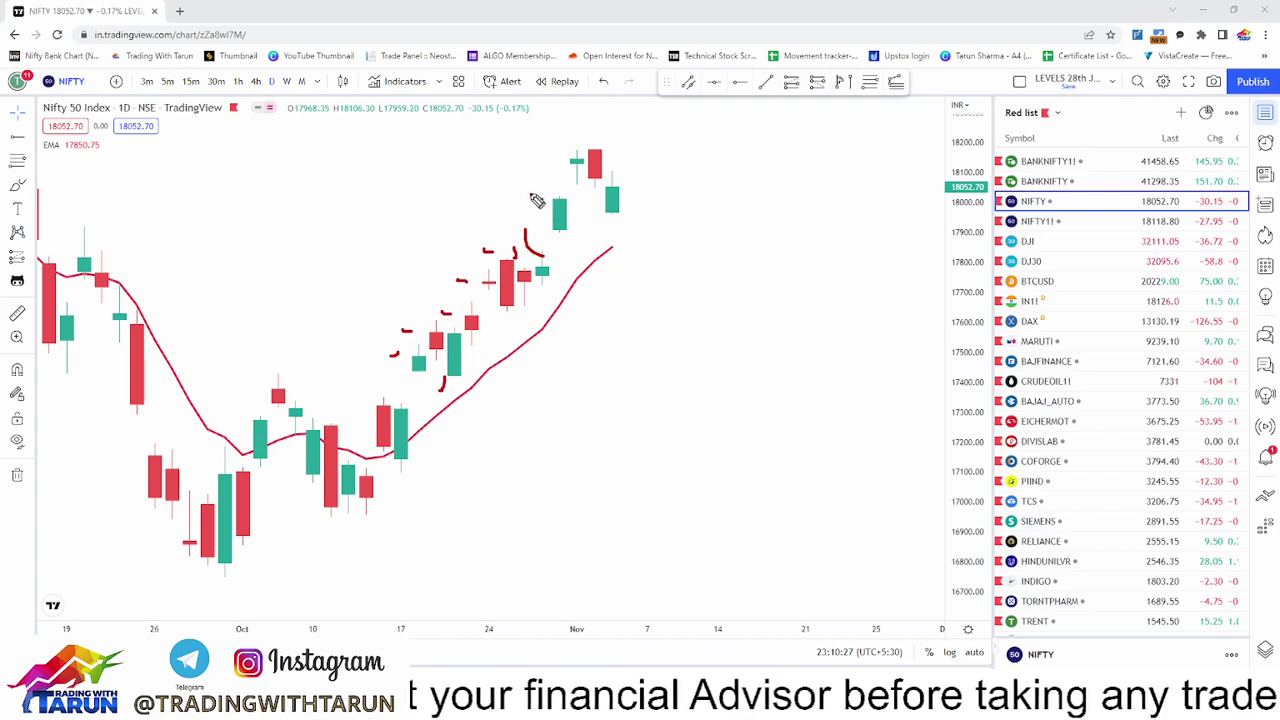
mouse_move(565, 143)
mouse_down()
mouse_move(545, 143)
mouse_move(595, 150)
mouse_up()
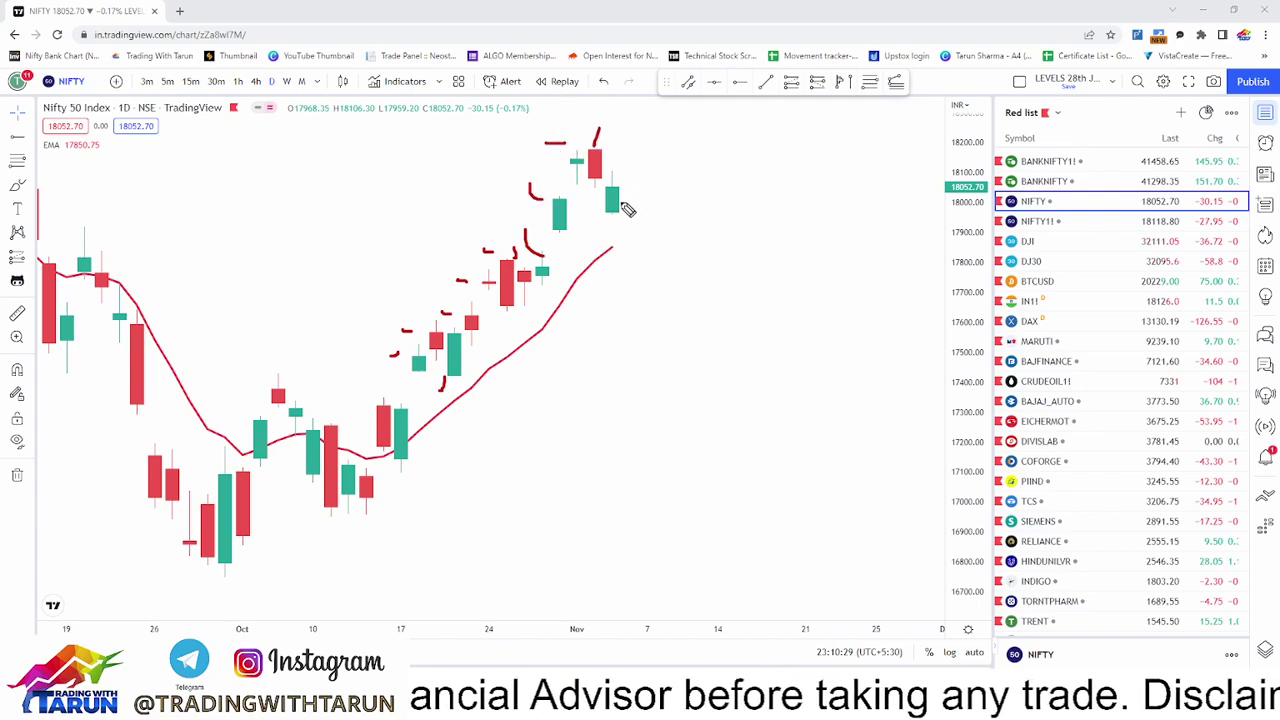
drag(621, 204, 679, 204)
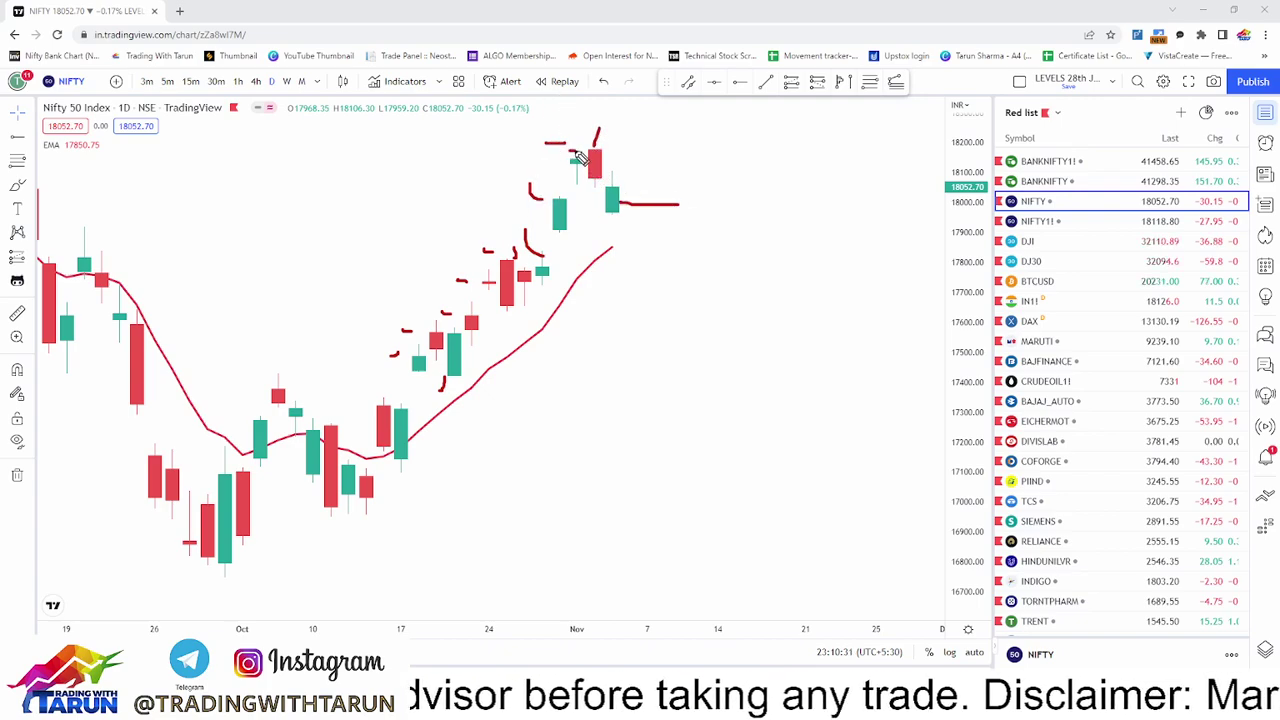
drag(572, 148, 652, 148)
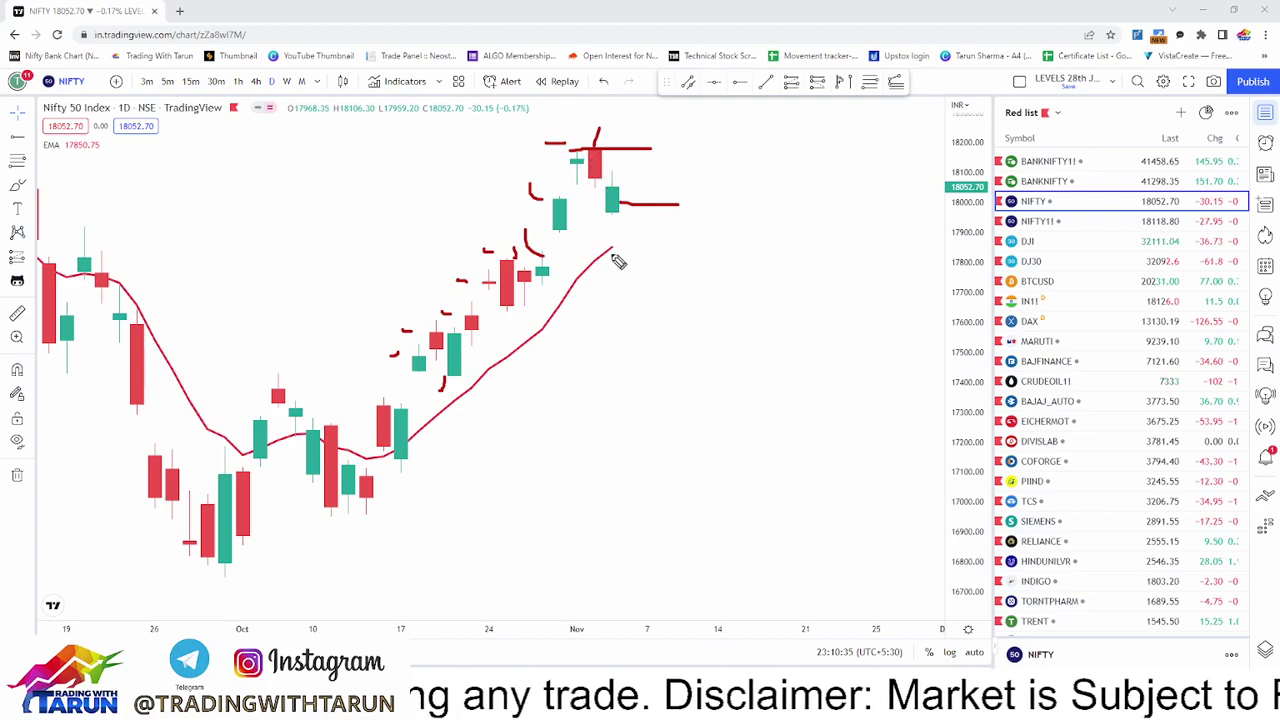
Mark the end of the EMA line by hand and write an encircled "15" in the empty area below it.
drag(608, 250, 625, 240)
mouse_move(604, 404)
mouse_down()
mouse_move(610, 446)
mouse_move(636, 447)
mouse_move(617, 425)
mouse_up()
drag(590, 380, 630, 486)
drag(612, 353, 660, 455)
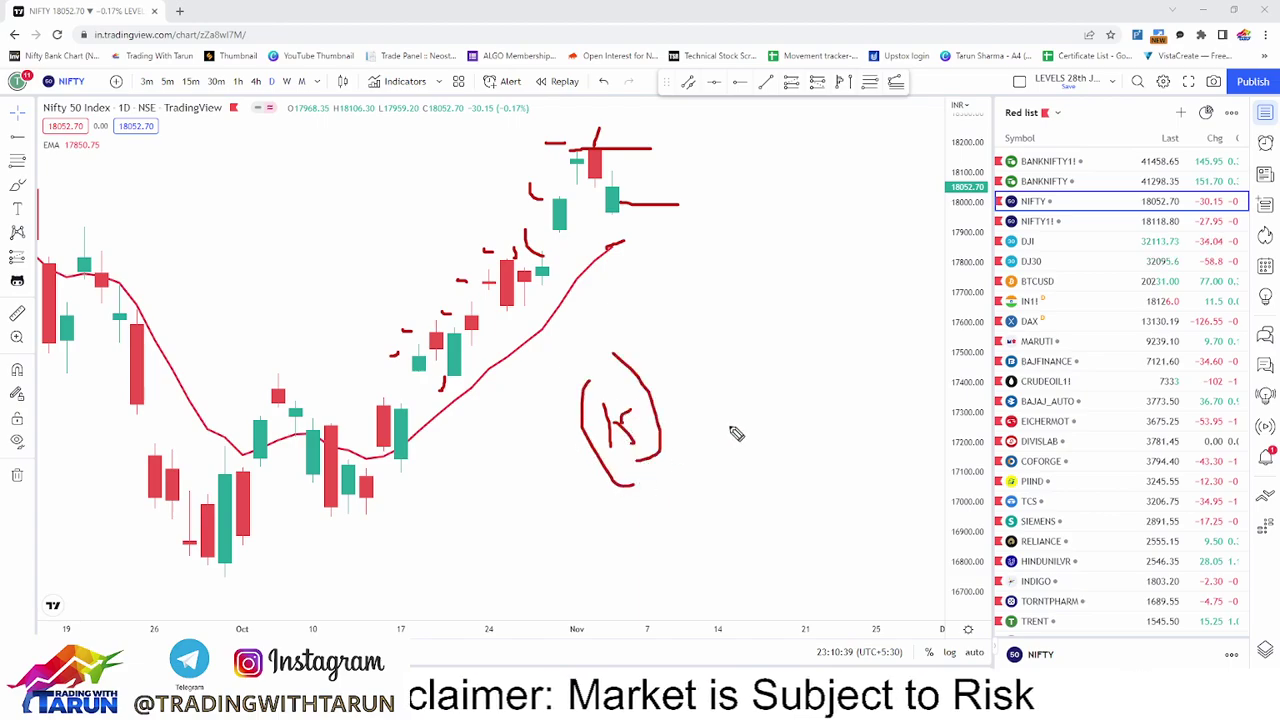
Write a dash and "RR" by hand beside the encircled 15, and rewrite the first letter as "B".
drag(720, 418, 746, 413)
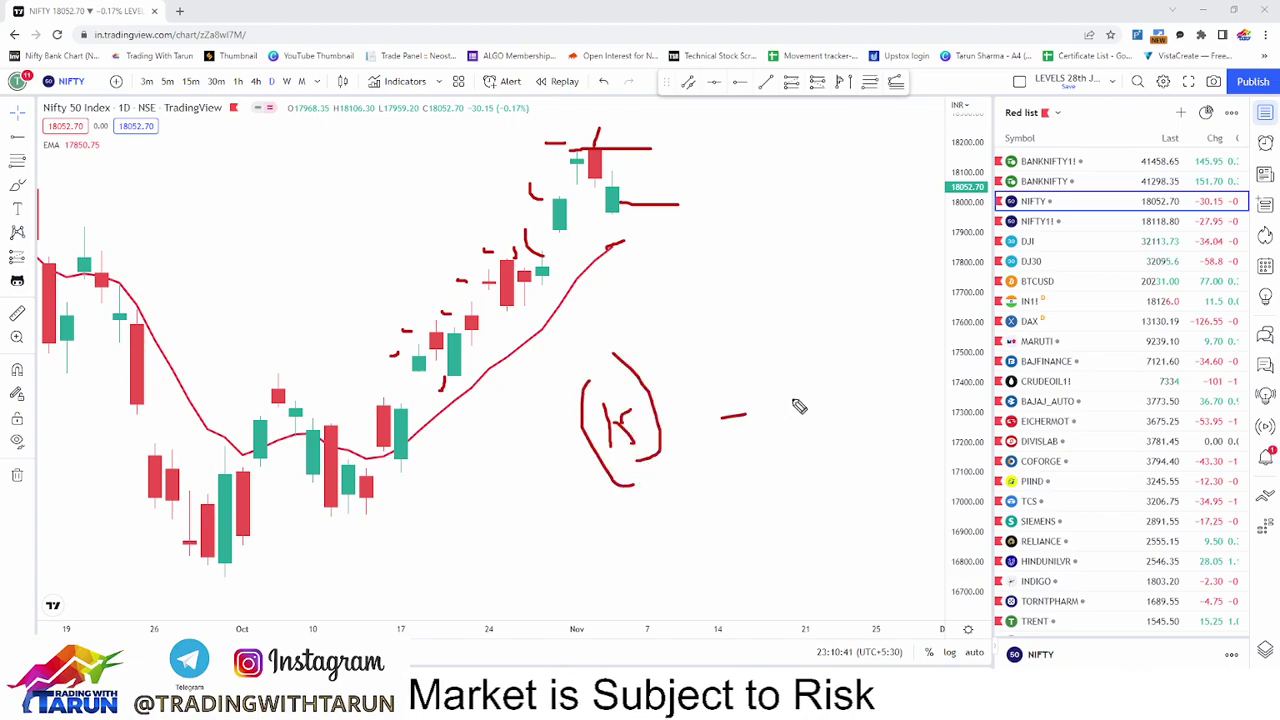
drag(783, 372, 790, 448)
drag(784, 376, 834, 436)
drag(840, 370, 847, 432)
drag(841, 372, 888, 438)
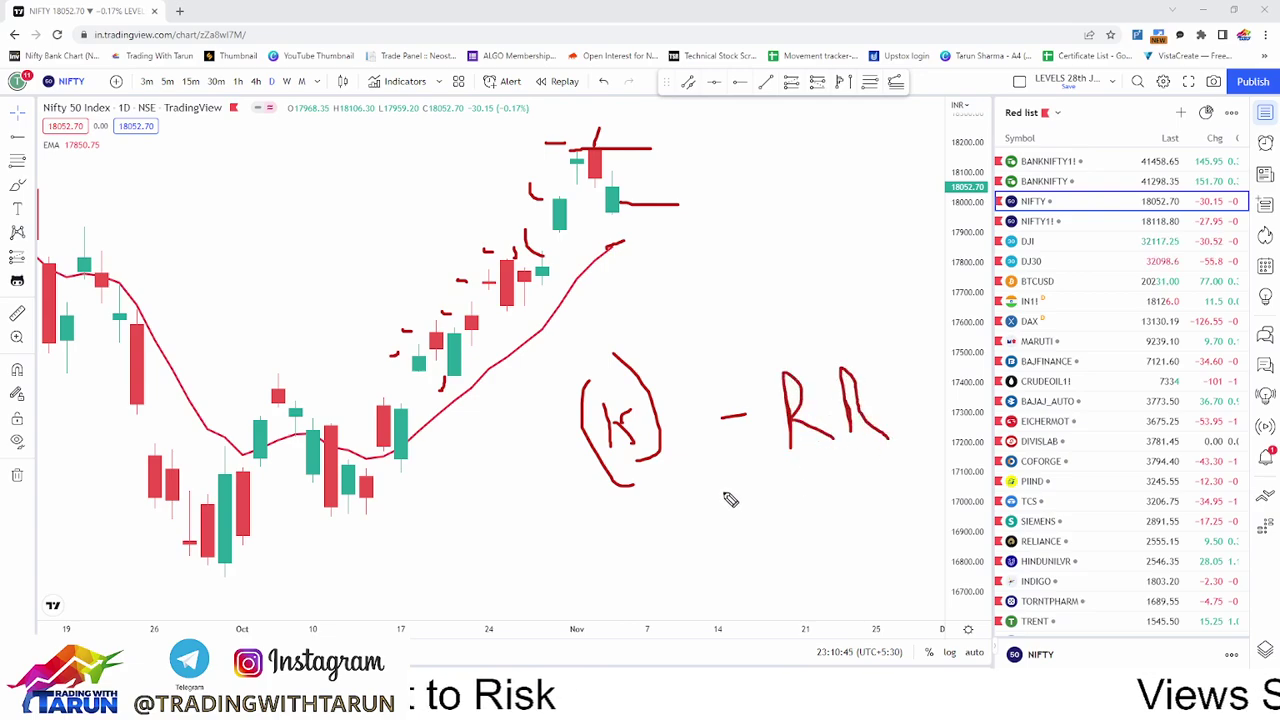
drag(803, 362, 786, 446)
Write a second handwritten row below with an encircled, underlined "D", a dash and "BR".
drag(739, 514, 787, 526)
mouse_move(781, 476)
mouse_down()
mouse_move(800, 506)
mouse_move(788, 529)
mouse_up()
mouse_move(825, 498)
mouse_down()
mouse_move(827, 523)
mouse_move(862, 520)
mouse_up()
mouse_move(657, 538)
mouse_down()
mouse_move(660, 585)
mouse_move(688, 576)
mouse_move(638, 592)
mouse_up()
drag(640, 524, 692, 596)
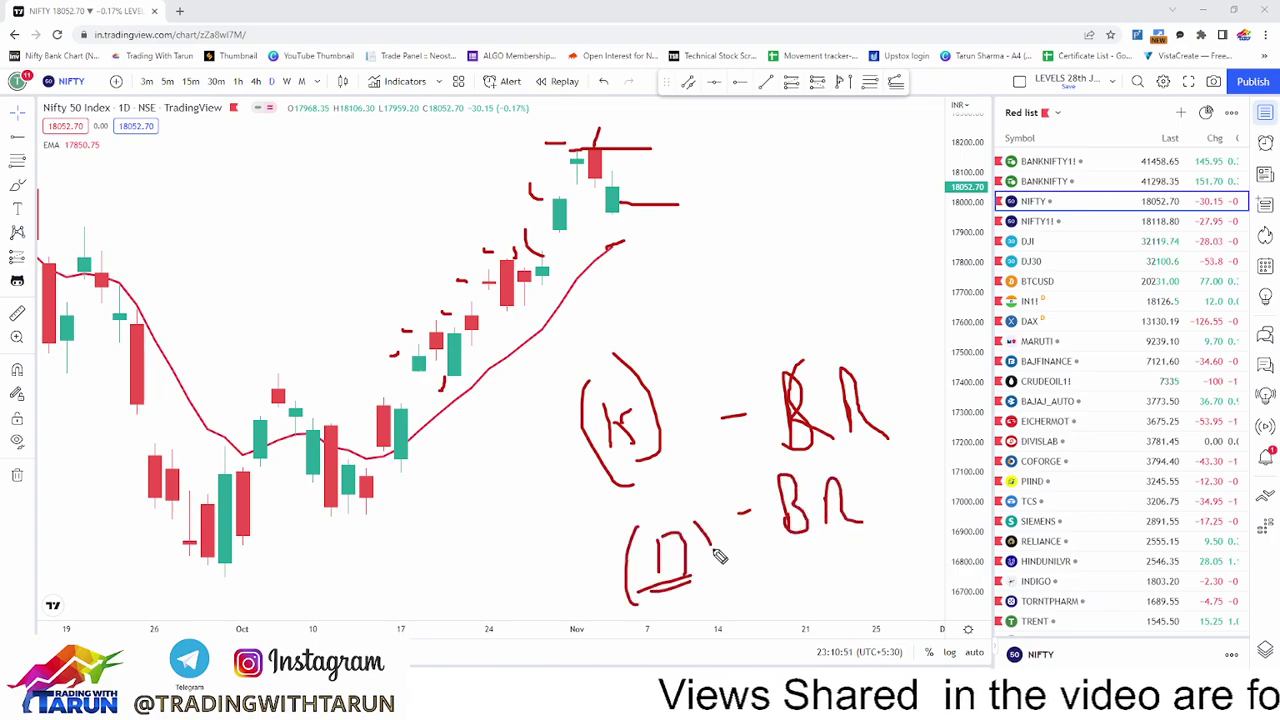
drag(700, 524, 688, 586)
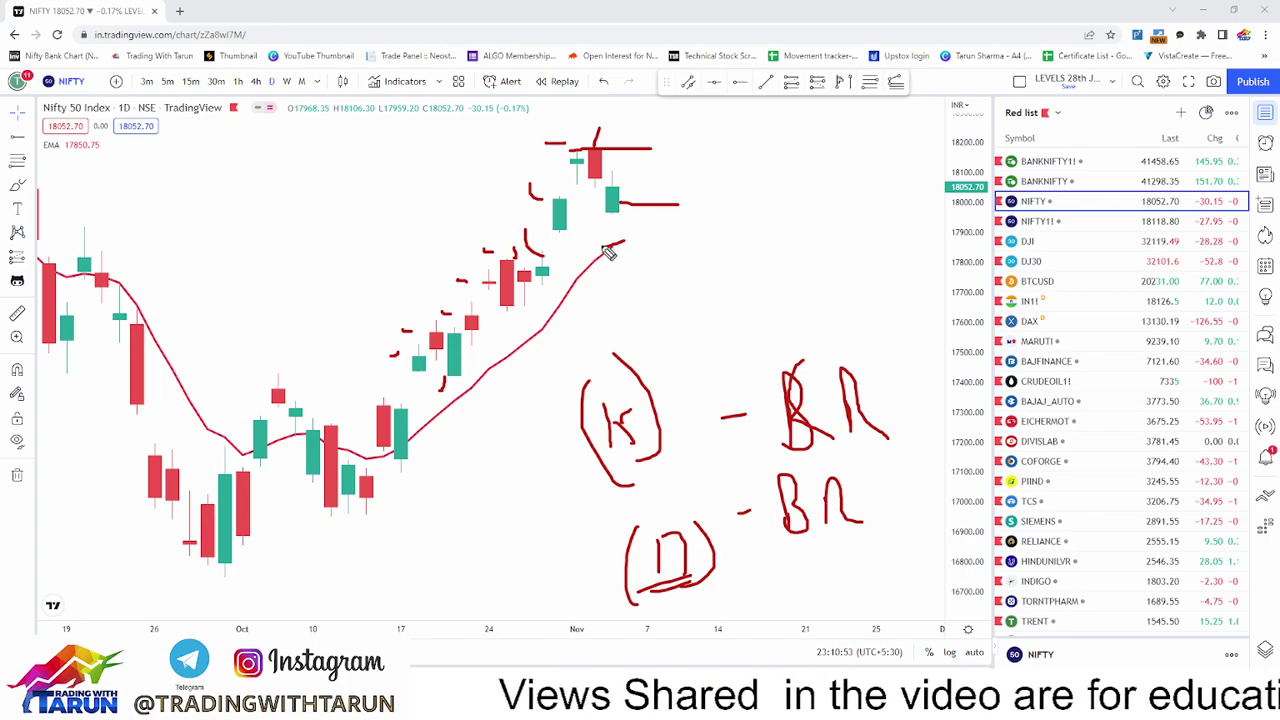
Draw freehand horizontal lines at the EMA's latest level on the NIFTY chart, and clear all freehand marks.
drag(600, 246, 710, 245)
mouse_move(582, 258)
mouse_down()
mouse_move(803, 257)
mouse_move(528, 263)
mouse_move(706, 255)
mouse_up()
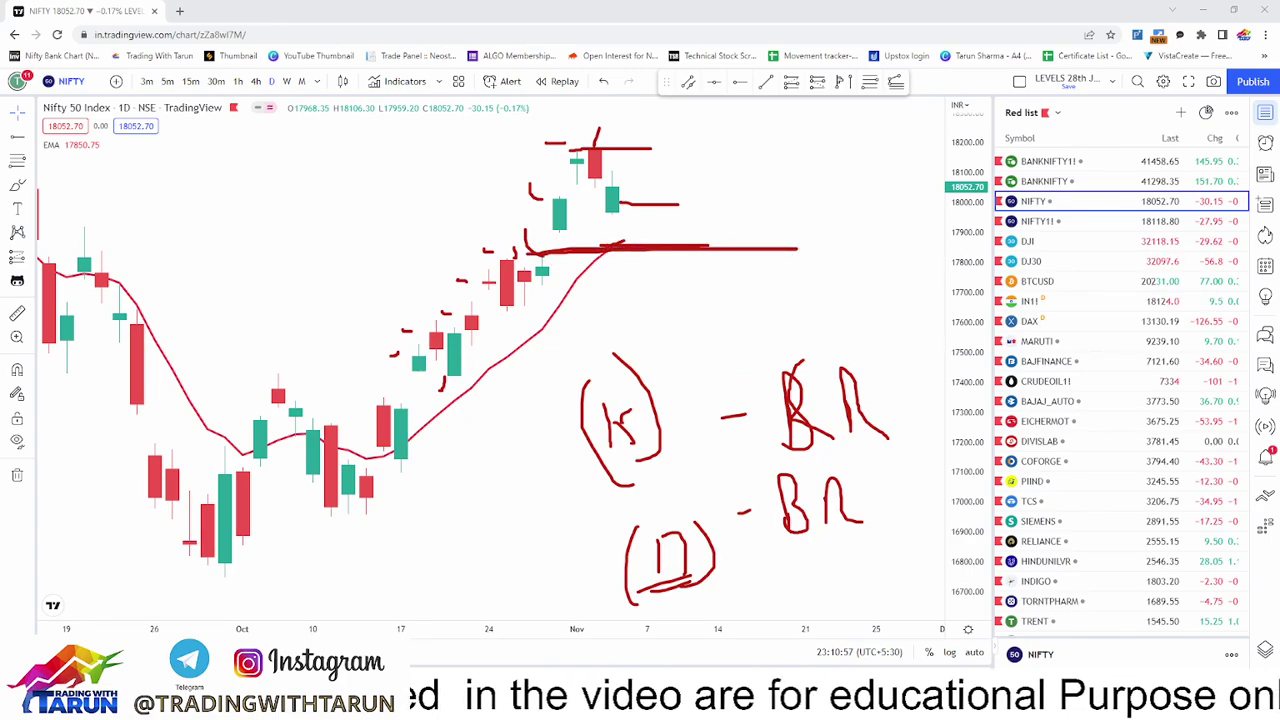
key(Escape)
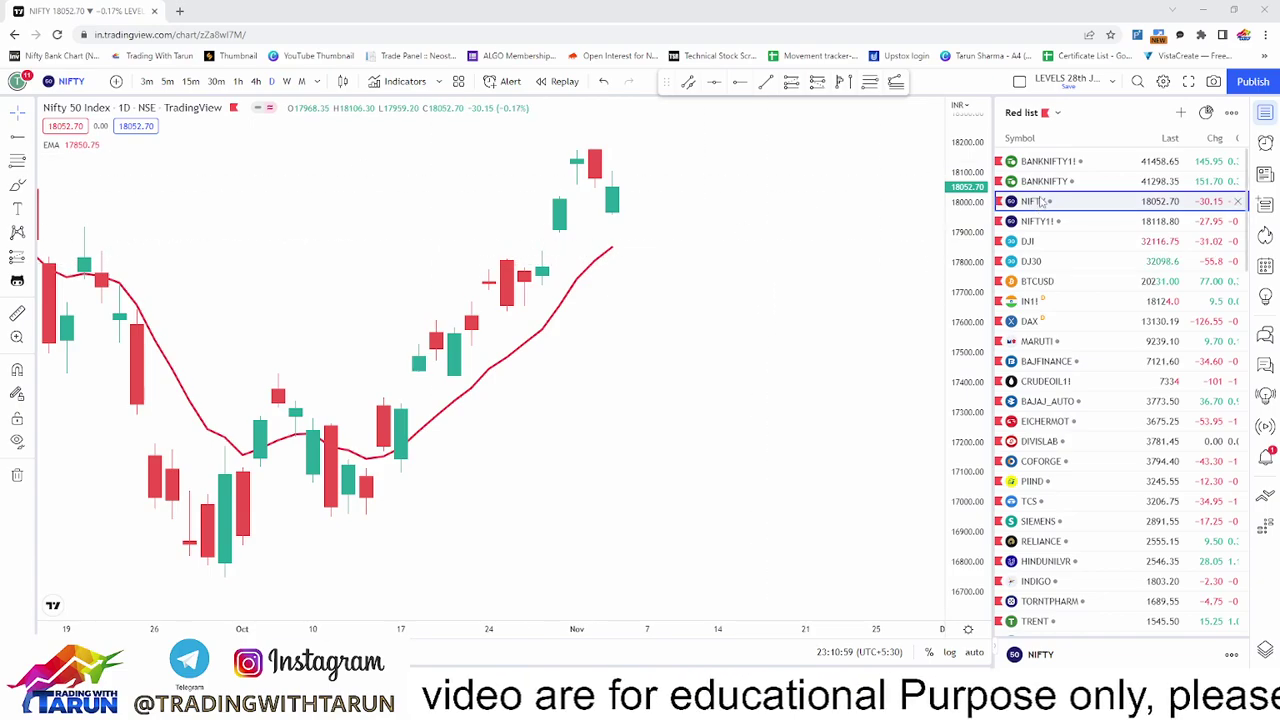
Switch to the BANKNIFTY chart, dismiss the advertisement and draw a freehand horizontal line at the last candle's bottom near the EMA.
click(1040, 181)
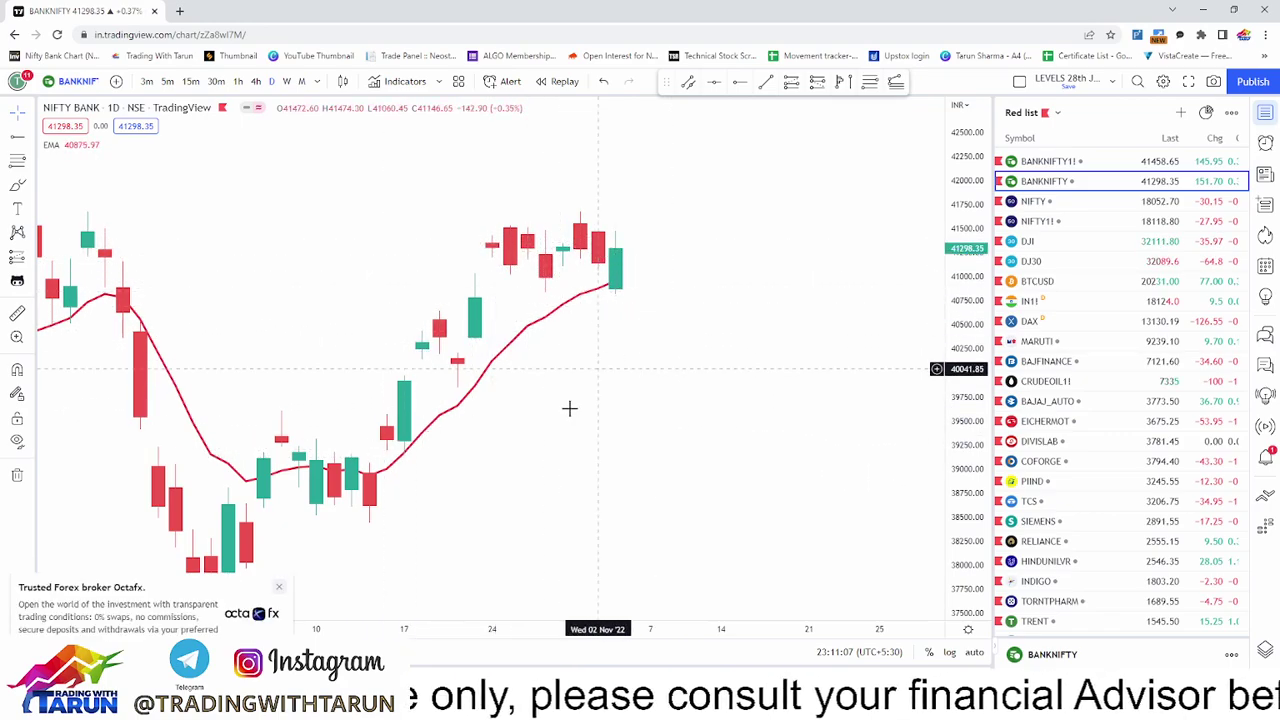
click(279, 587)
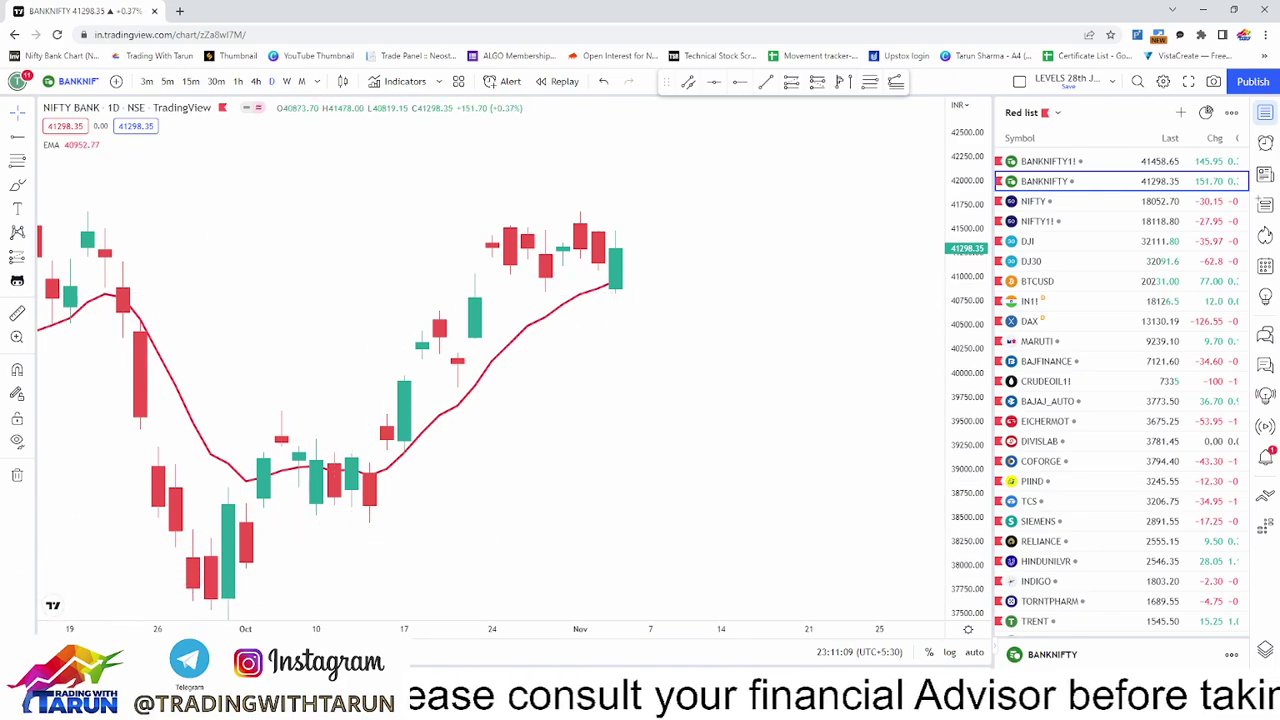
drag(580, 297, 718, 288)
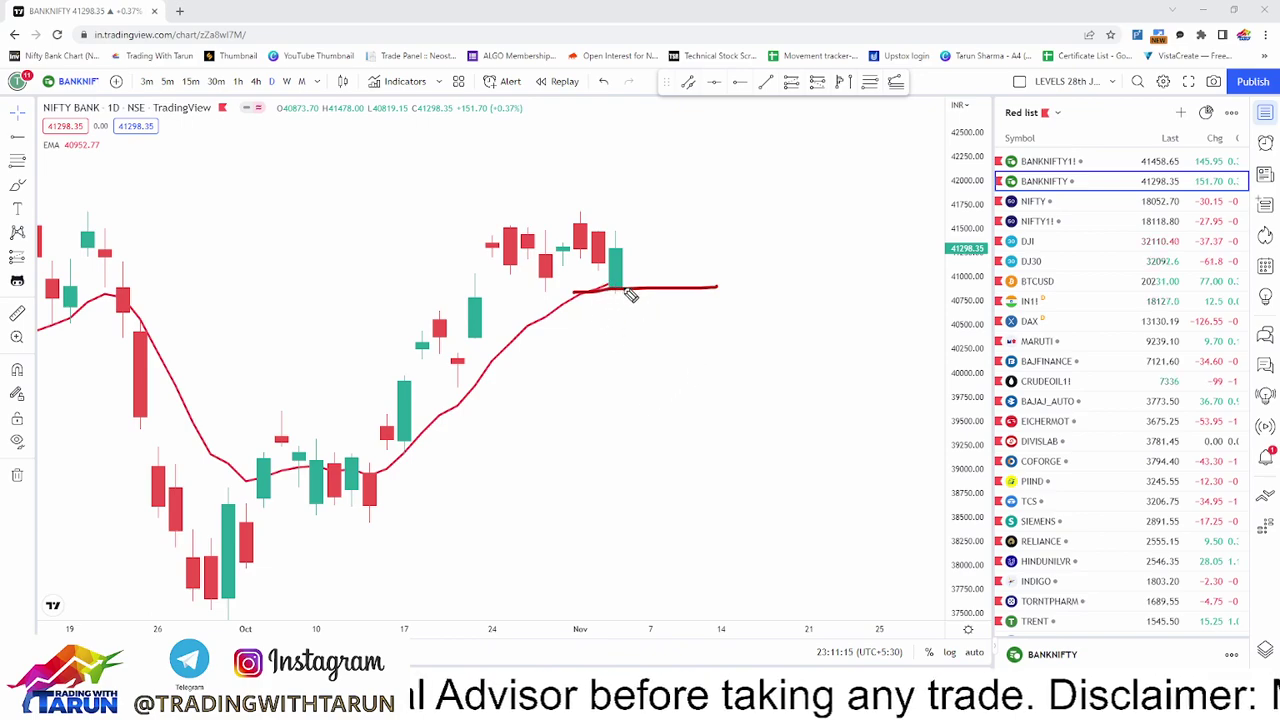
Draw a freehand line rising steeply from the last candle's bottom, and write a double-underlined "NX" in the space below.
drag(628, 290, 766, 106)
mouse_move(706, 462)
mouse_down()
mouse_move(740, 452)
mouse_move(746, 383)
mouse_up()
drag(762, 400, 818, 452)
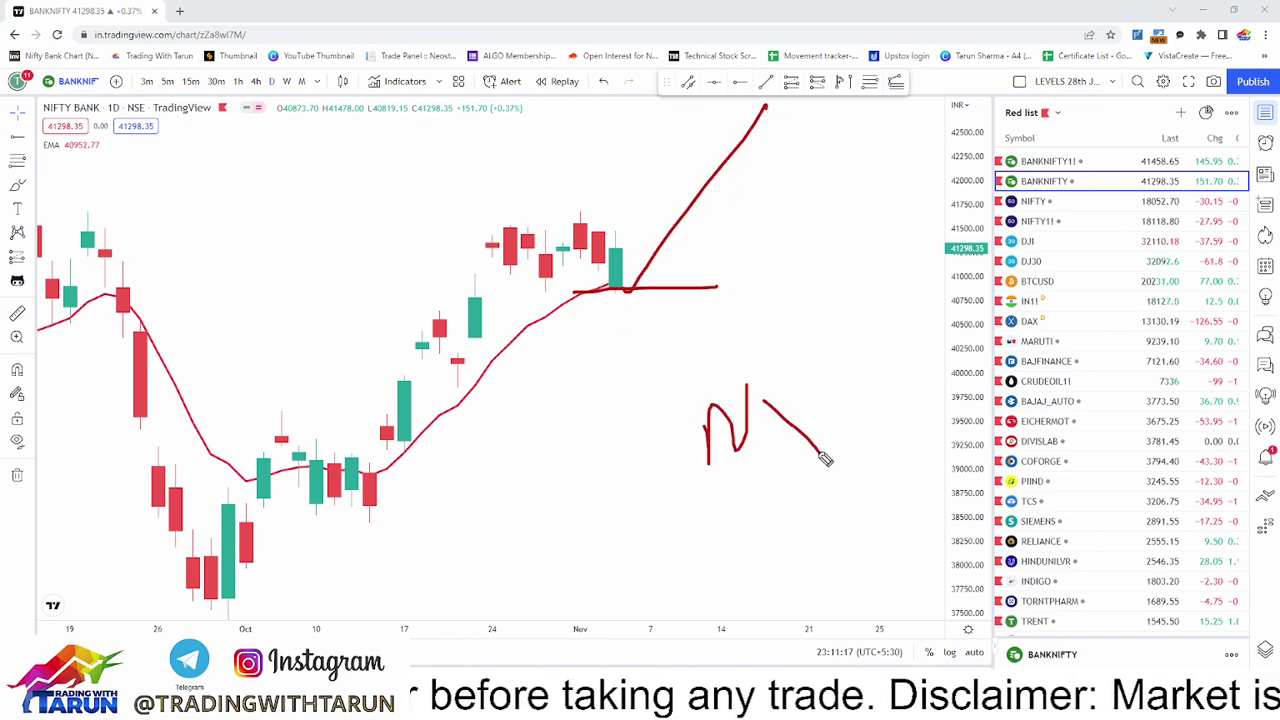
drag(804, 400, 770, 478)
drag(580, 507, 962, 470)
drag(628, 522, 868, 498)
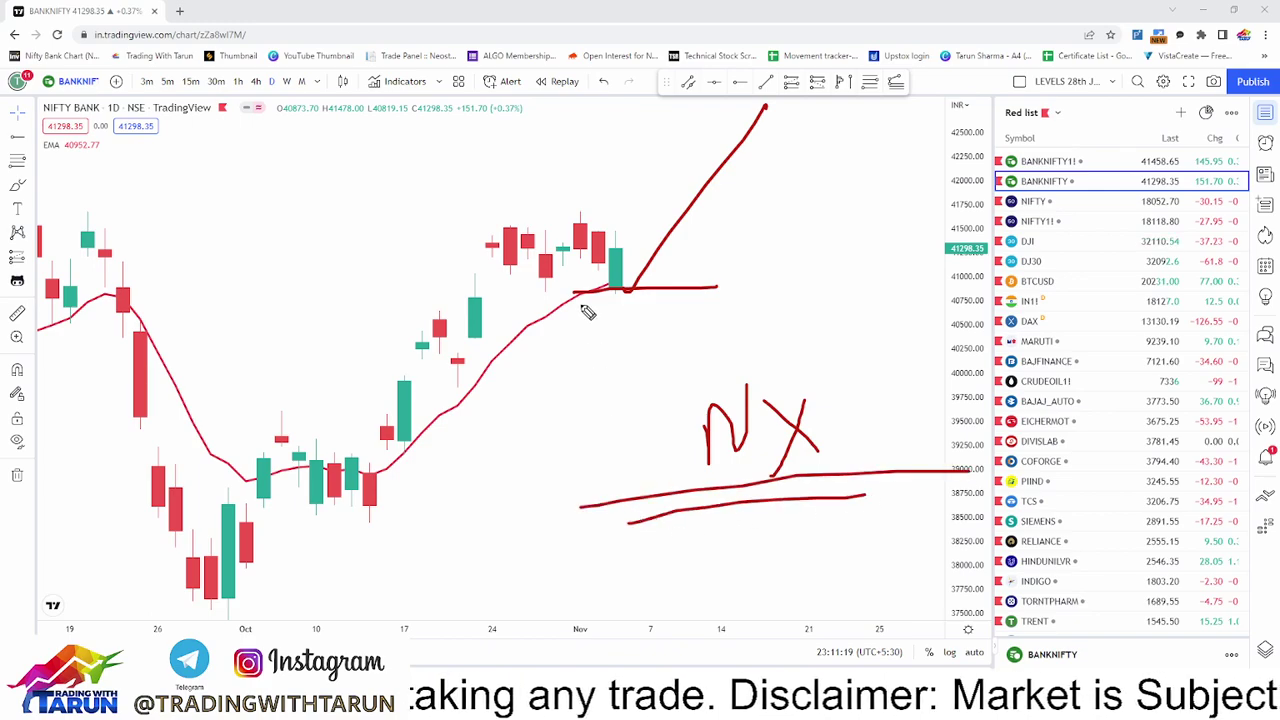
Add an encircled handwritten mark and longer horizontal strokes along the EMA's latest level, and clear all freehand marks.
mouse_move(514, 514)
mouse_down()
mouse_move(523, 543)
mouse_move(517, 463)
mouse_move(540, 478)
mouse_up()
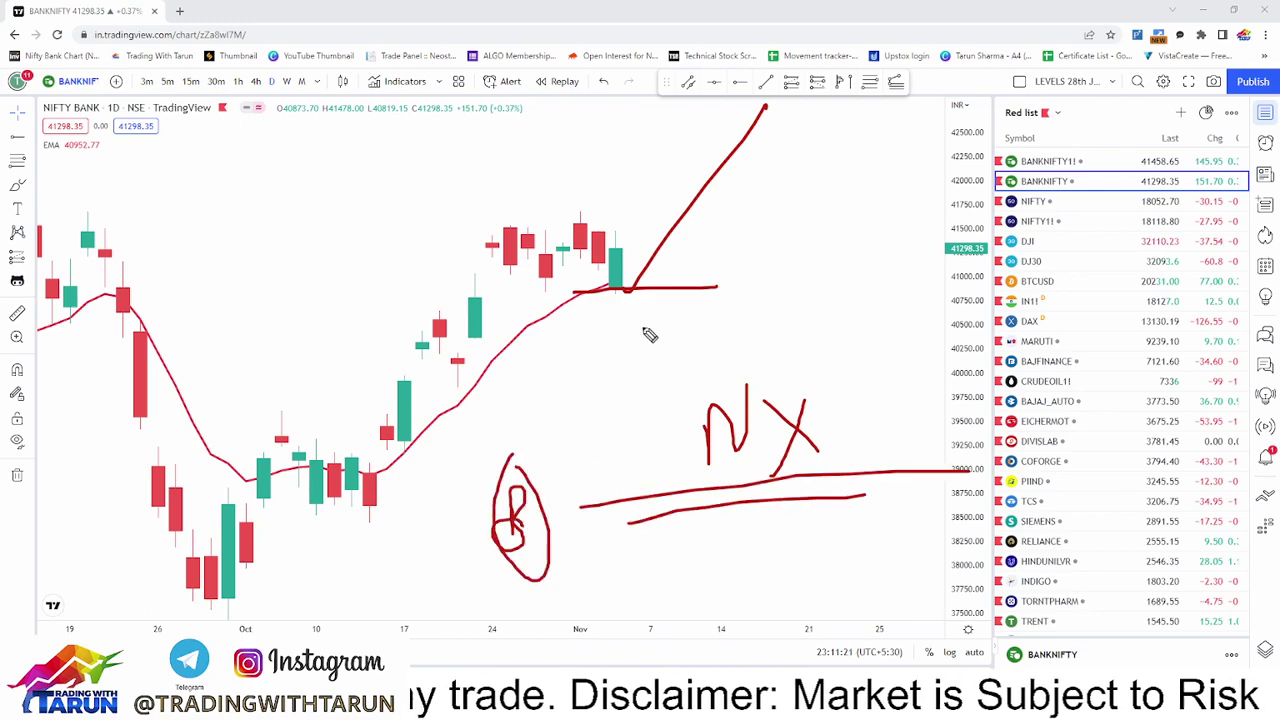
drag(523, 310, 729, 292)
drag(411, 298, 716, 290)
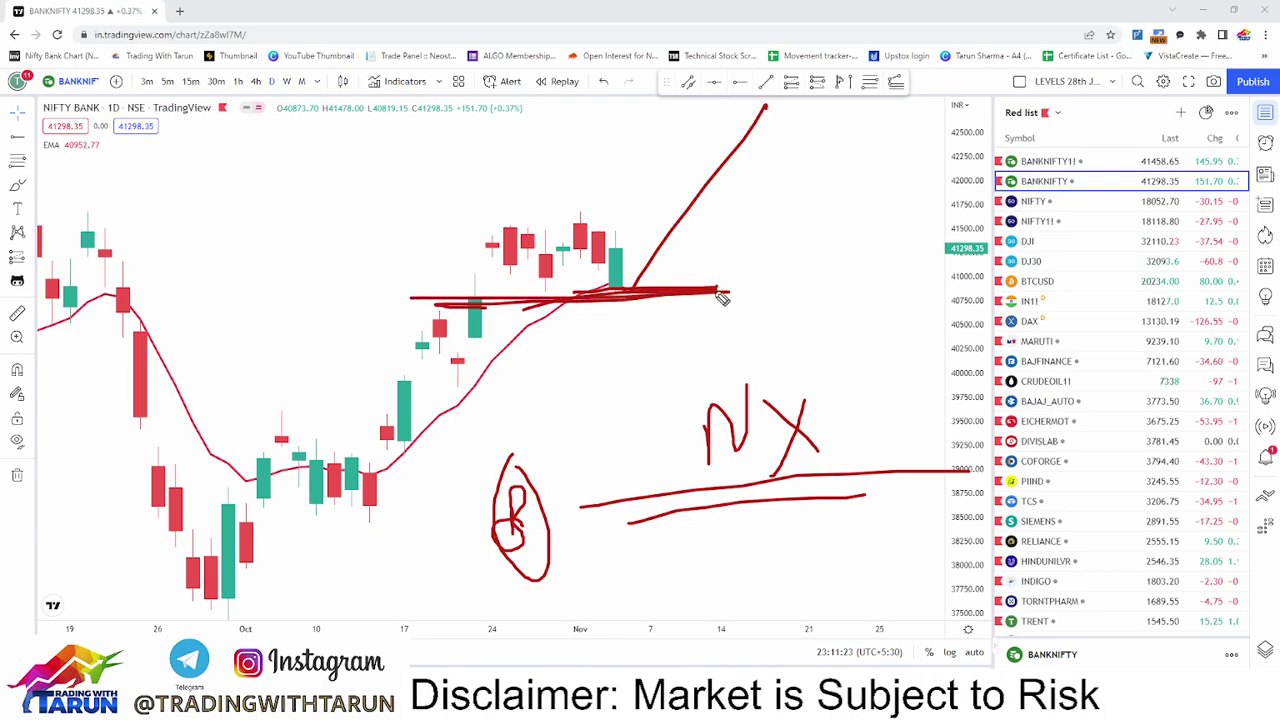
key(Escape)
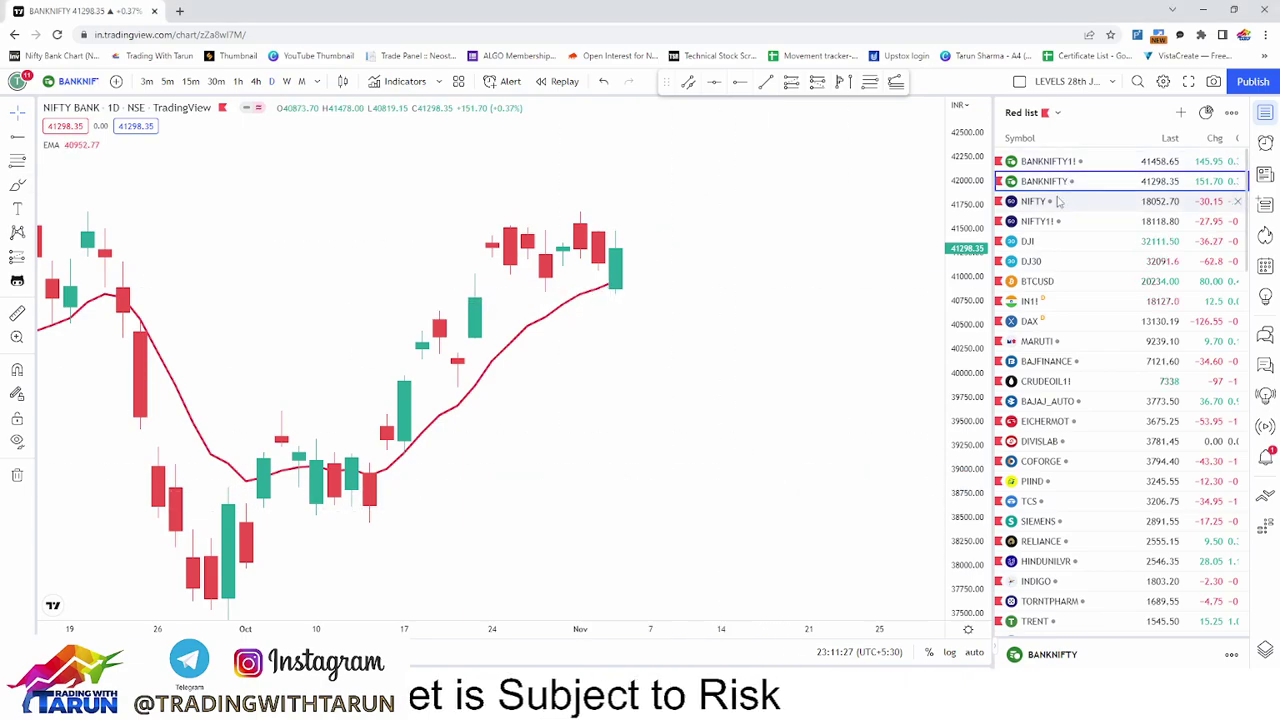
Hide the EMA indicator on the BANKNIFTY chart.
scroll(593, 405, down, 3)
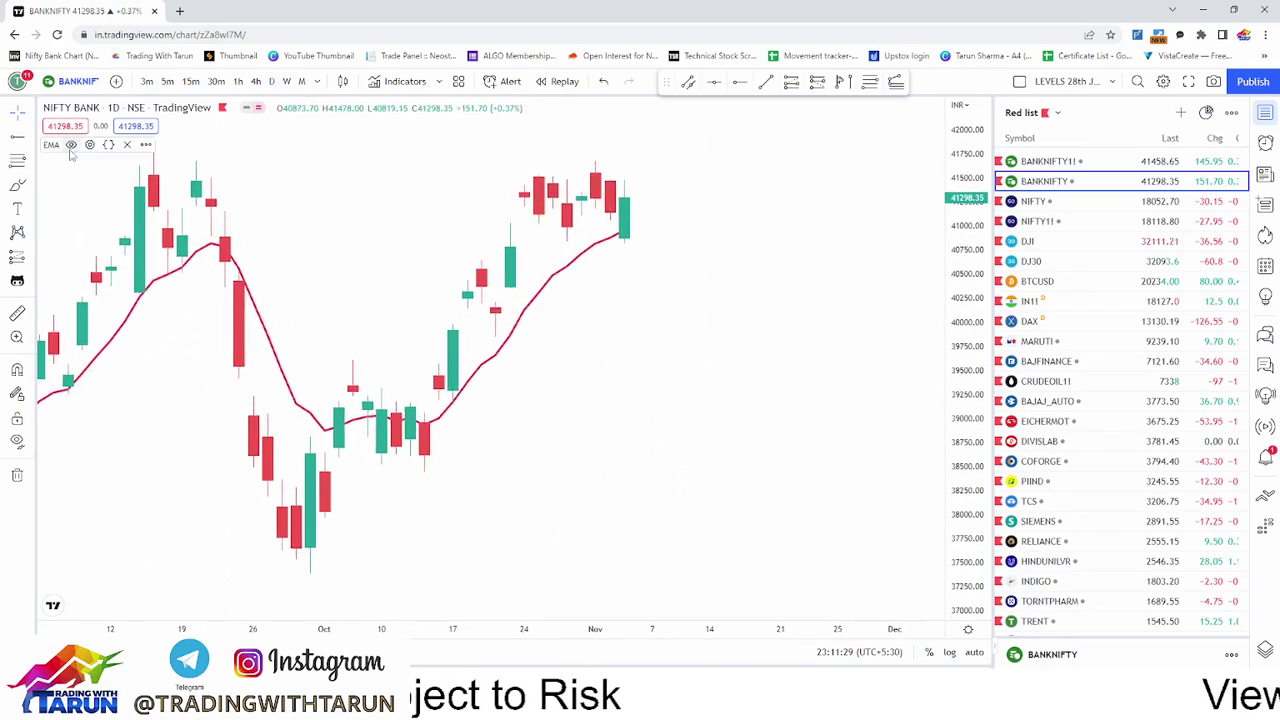
click(71, 145)
drag(978, 218, 972, 403)
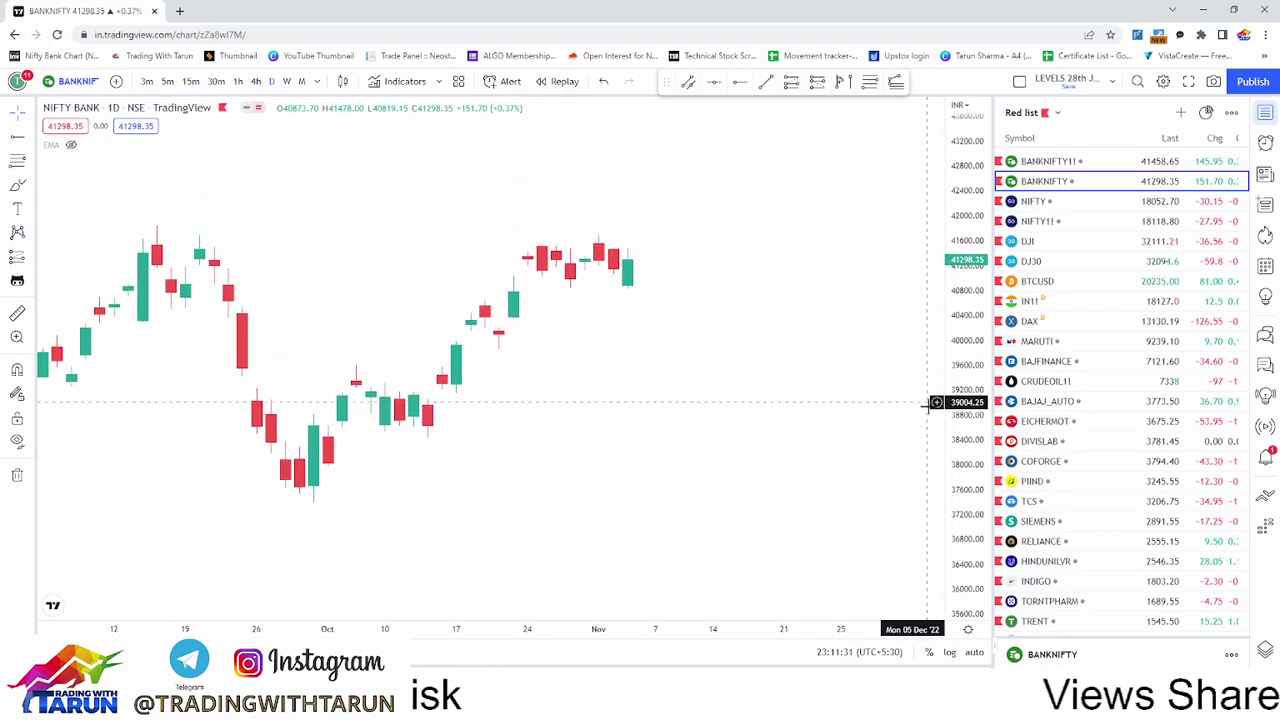
drag(759, 442, 724, 495)
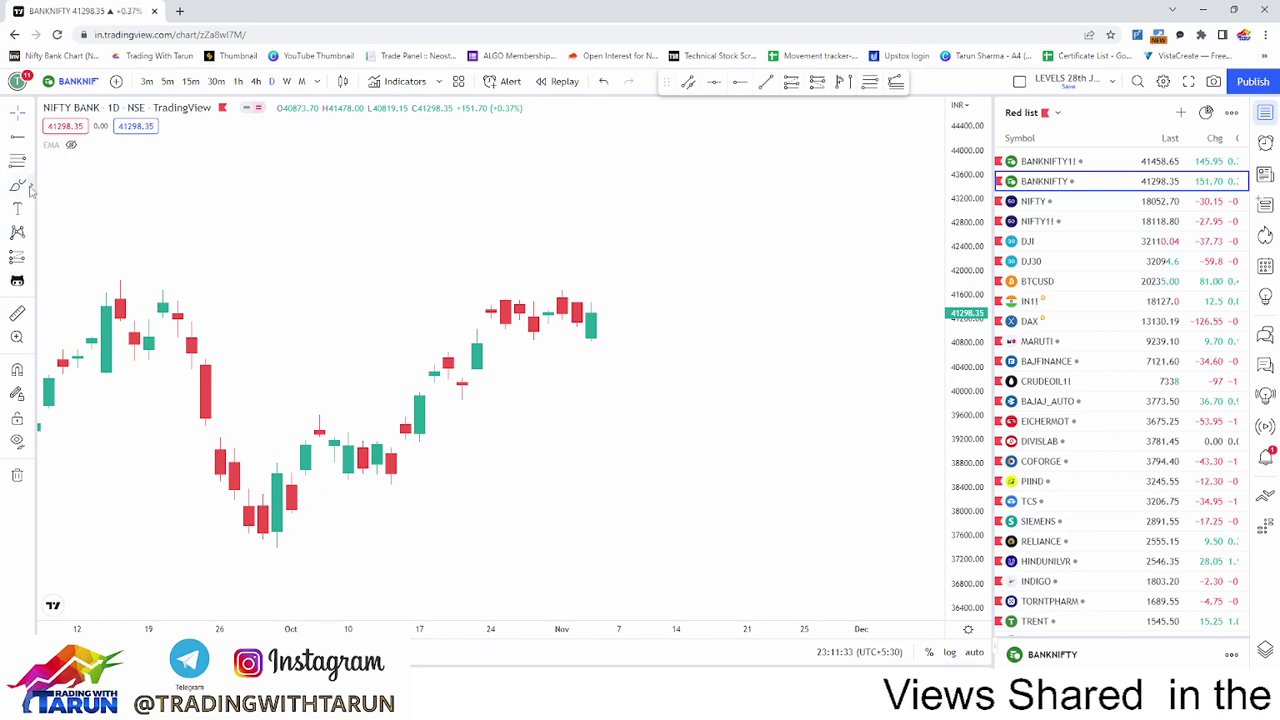
Draw an Elliott Impulse Wave (12345) from the 29 Sep low through the 6 Oct, 13 Oct and 1 Nov swings, projecting waves (4) and (5).
click(31, 232)
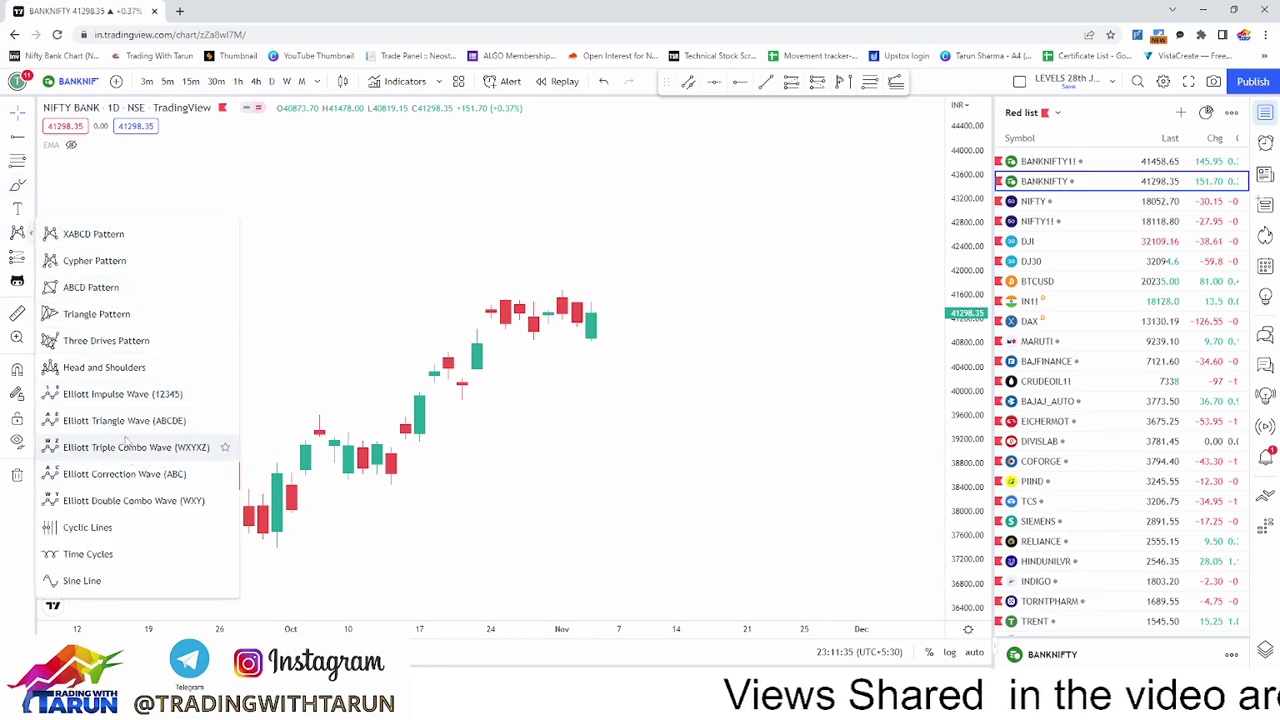
click(123, 394)
click(263, 549)
click(319, 413)
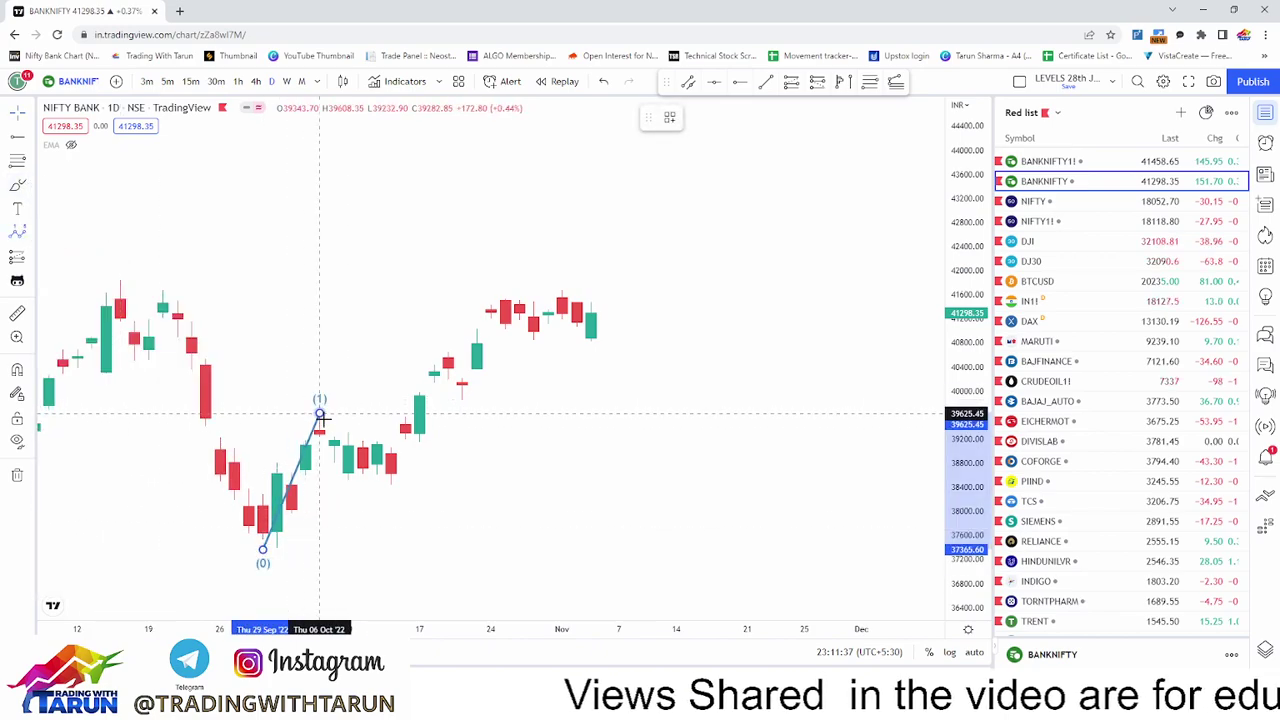
click(391, 489)
click(562, 290)
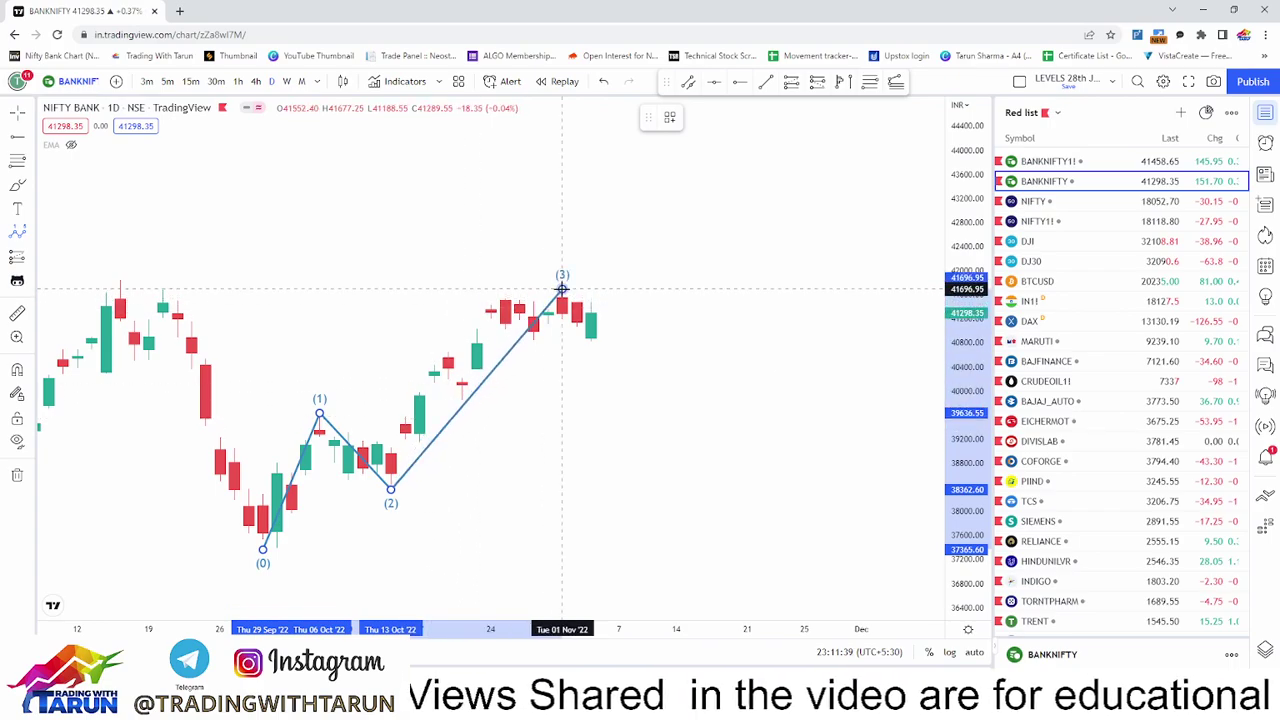
click(633, 381)
click(747, 197)
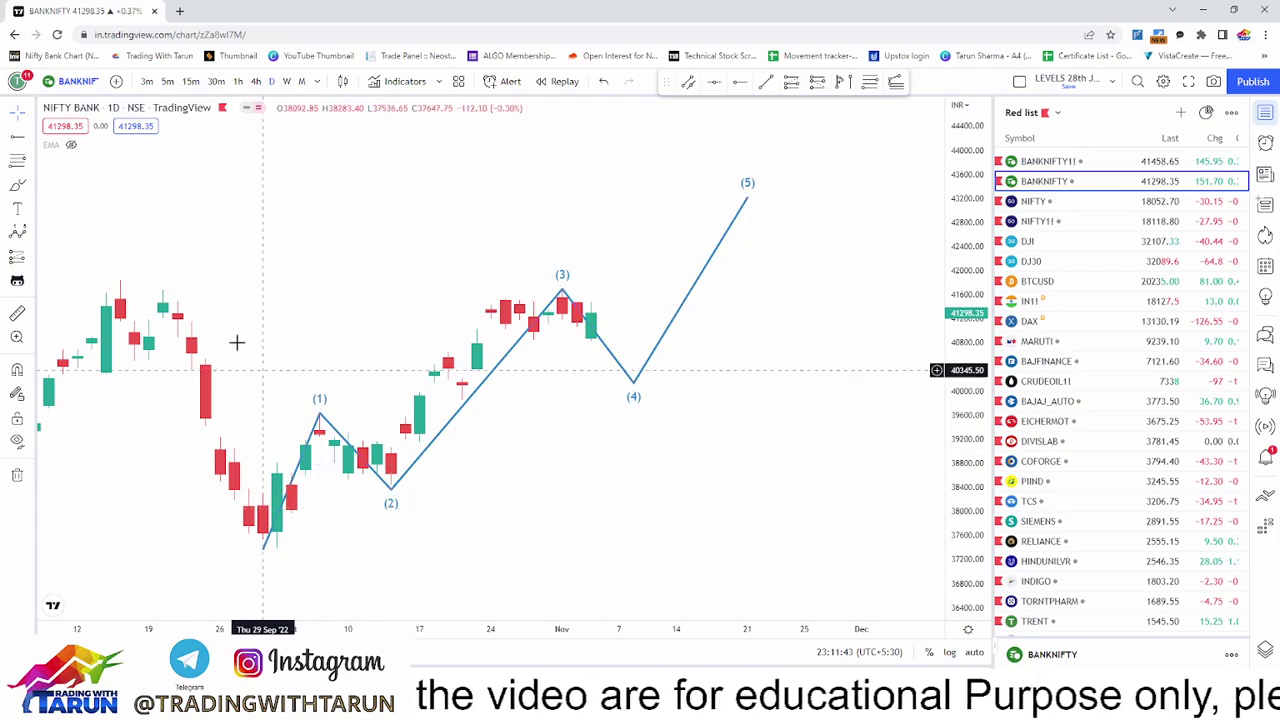
Draw a Fibonacci retracement from 38440.15 near the wave (2) low to 41696.95 at the wave (3) high.
click(17, 165)
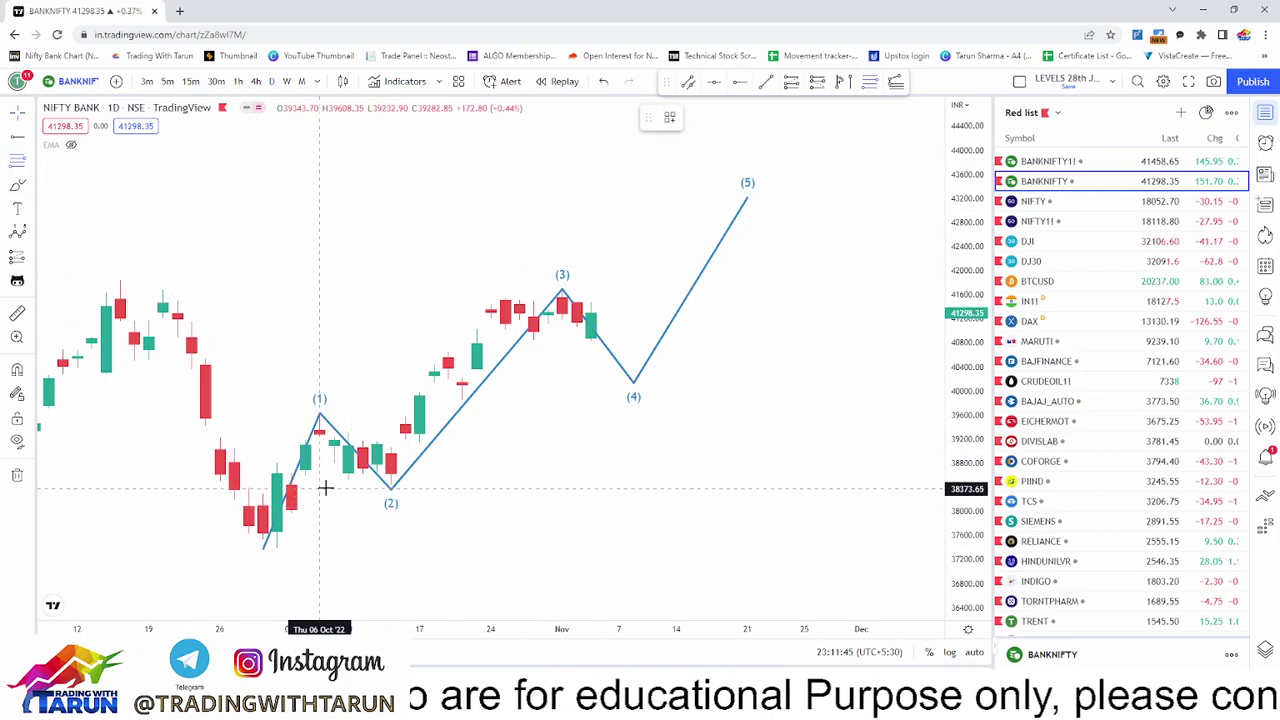
click(333, 484)
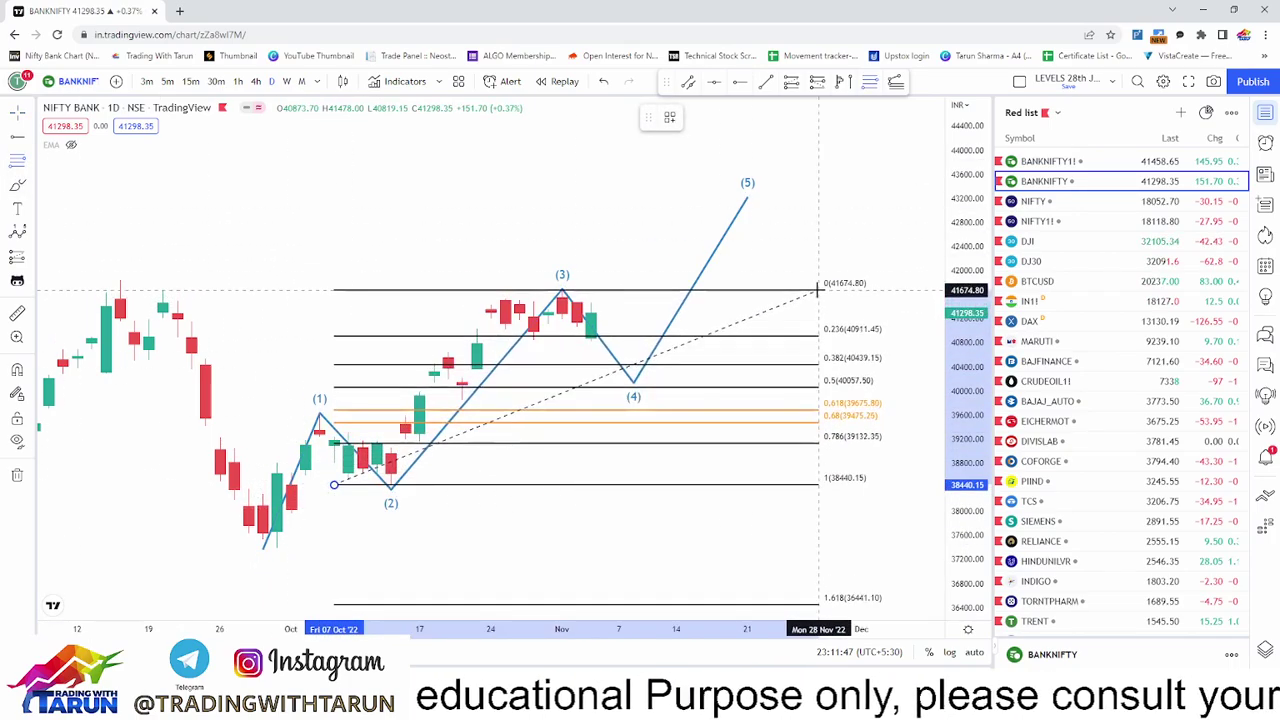
click(818, 289)
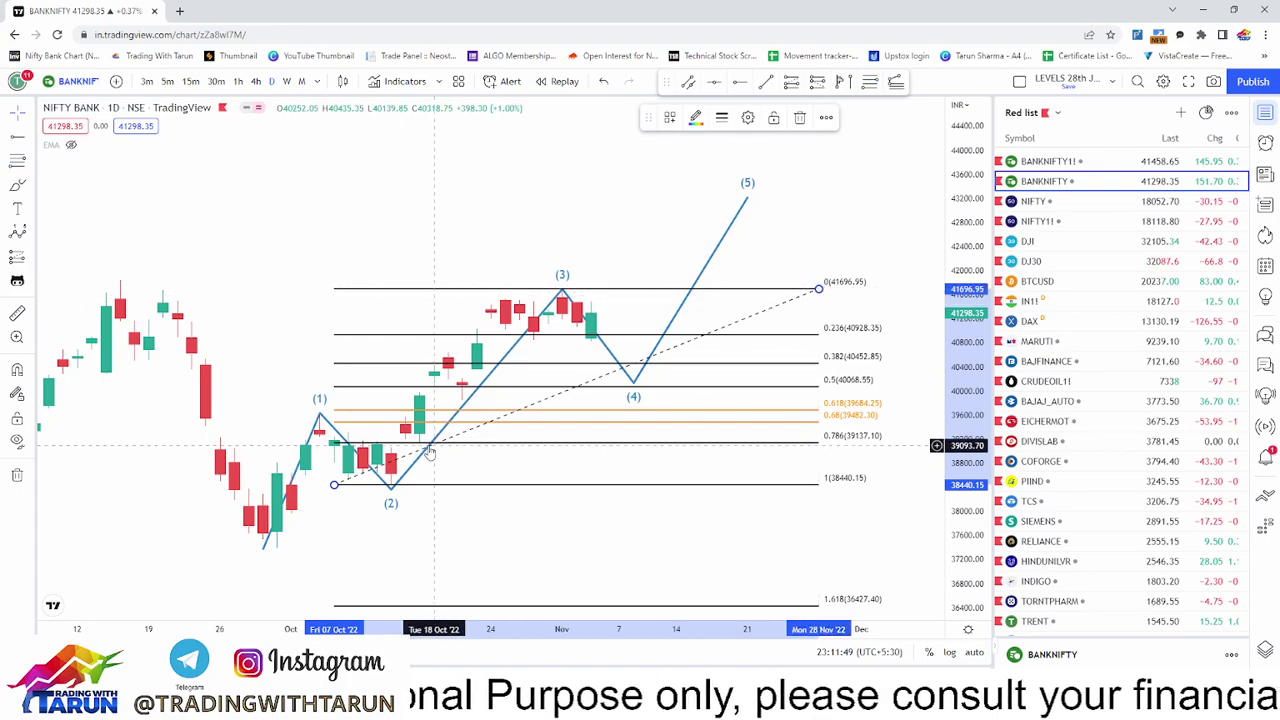
scroll(750, 435, down, 2)
drag(723, 523, 598, 497)
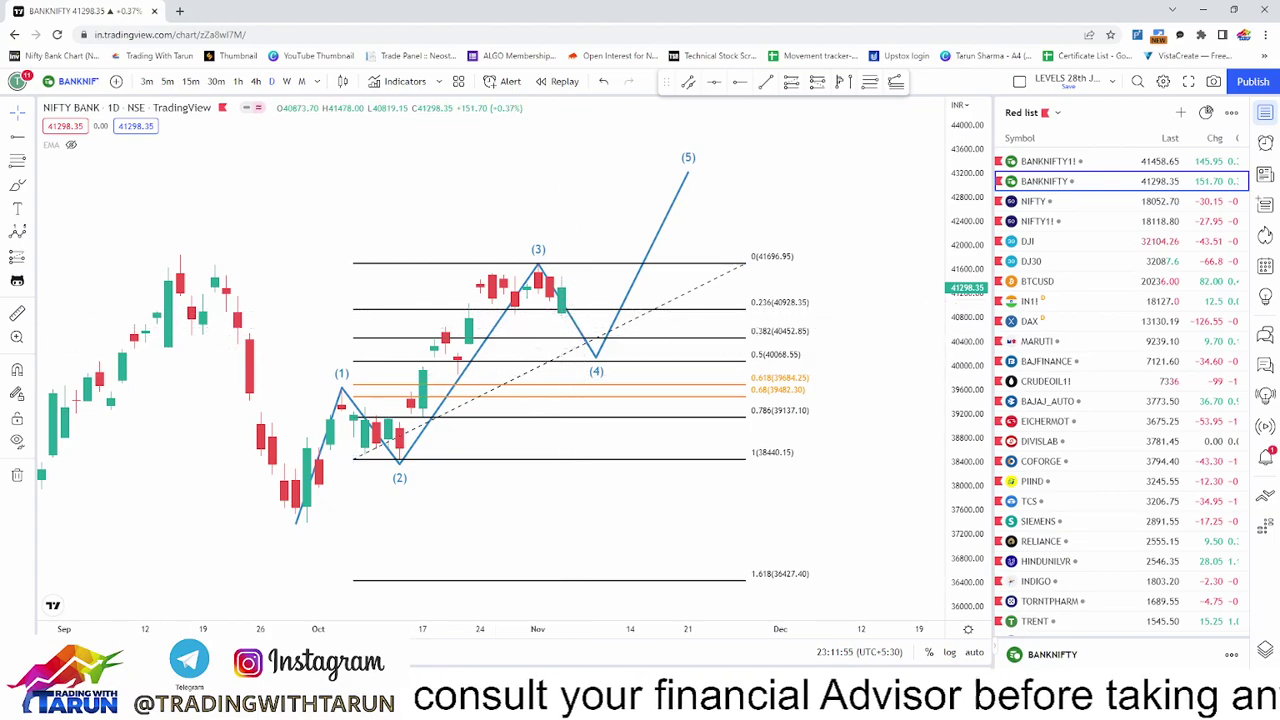
Underline the 0.236 level and mark the wave (3) top by hand, and write an underlined, bracketed "41700" beside it.
drag(758, 318, 815, 314)
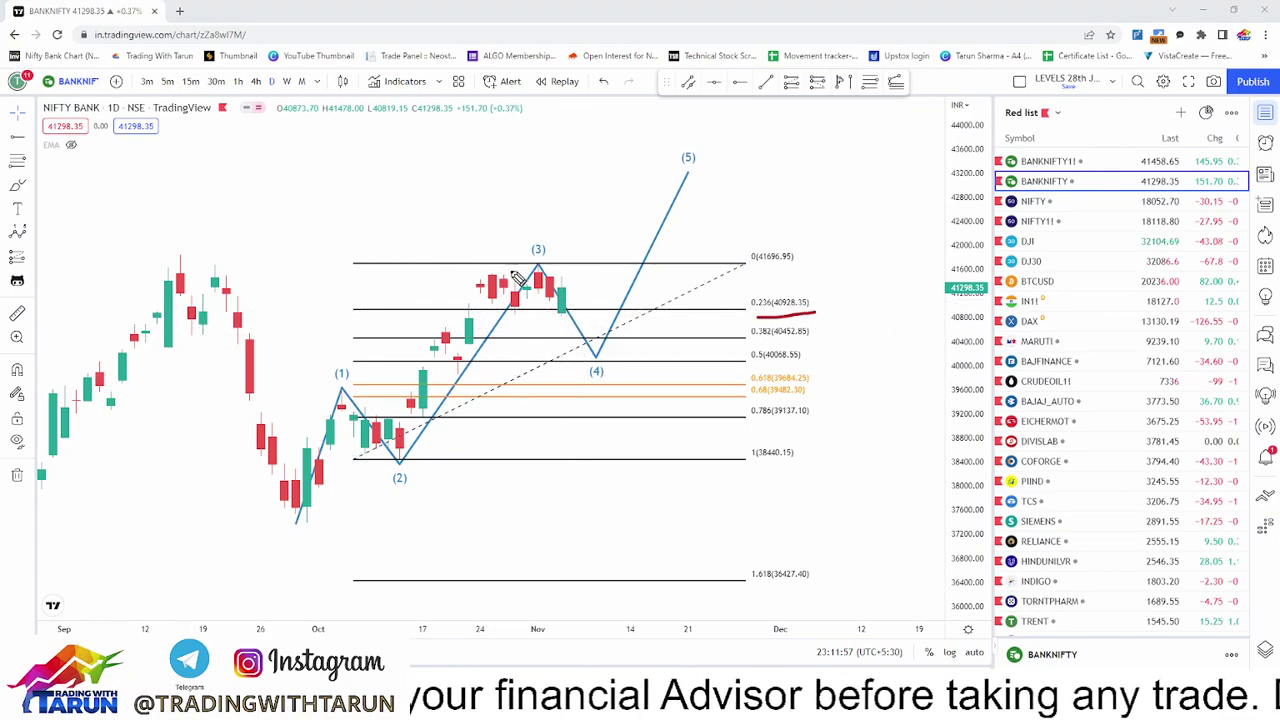
drag(518, 264, 578, 265)
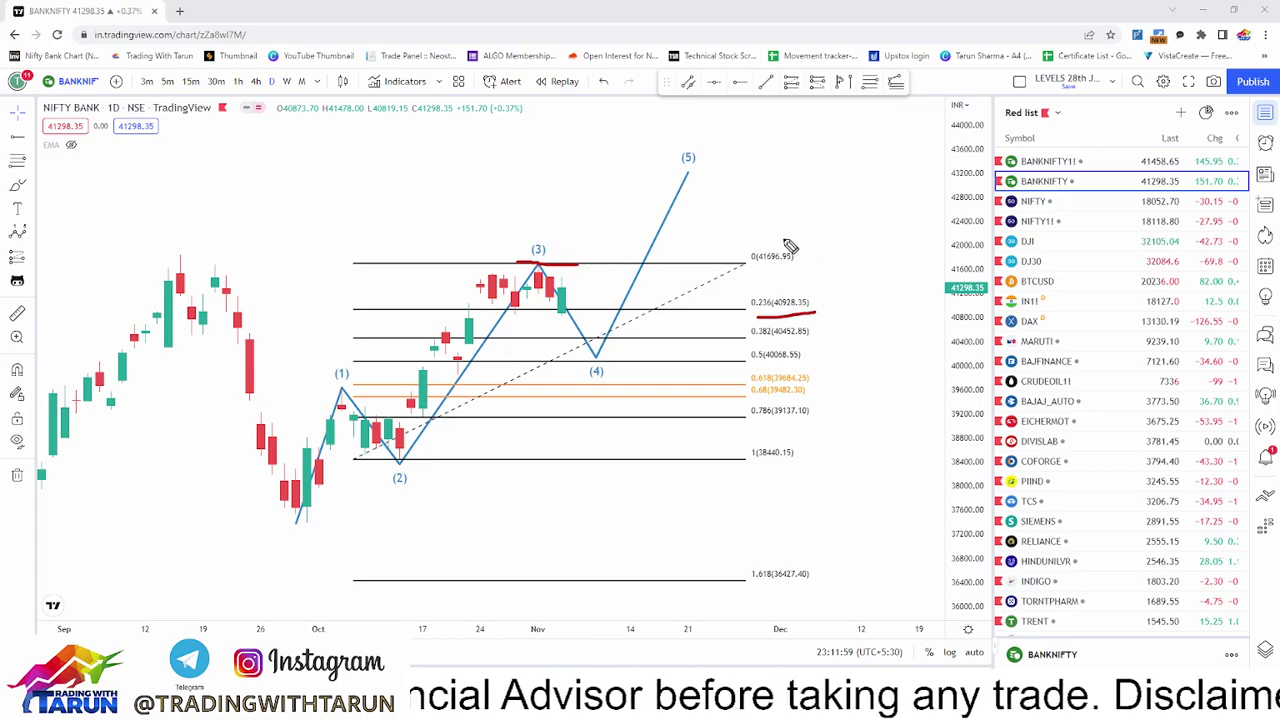
mouse_move(763, 183)
mouse_down()
mouse_move(764, 196)
mouse_move(818, 212)
mouse_move(868, 206)
mouse_move(880, 228)
mouse_up()
drag(748, 248, 902, 247)
drag(895, 158, 885, 272)
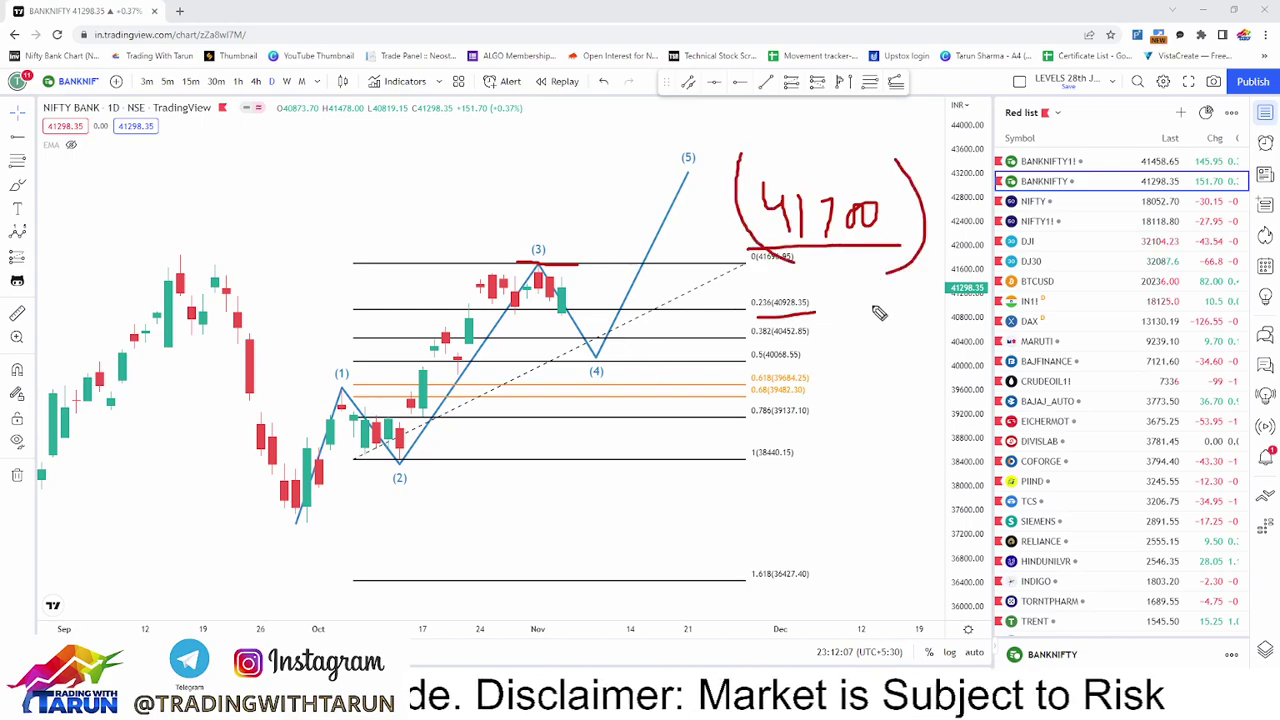
Write "V.BULL", "BULL" and "WEAK" by hand in three rows beside the 0.236, 0.382 and 0.618 retracement levels.
mouse_move(835, 283)
mouse_down()
mouse_move(853, 284)
mouse_move(866, 310)
mouse_move(936, 318)
mouse_up()
mouse_move(942, 272)
mouse_down()
mouse_move(945, 318)
mouse_move(990, 314)
mouse_up()
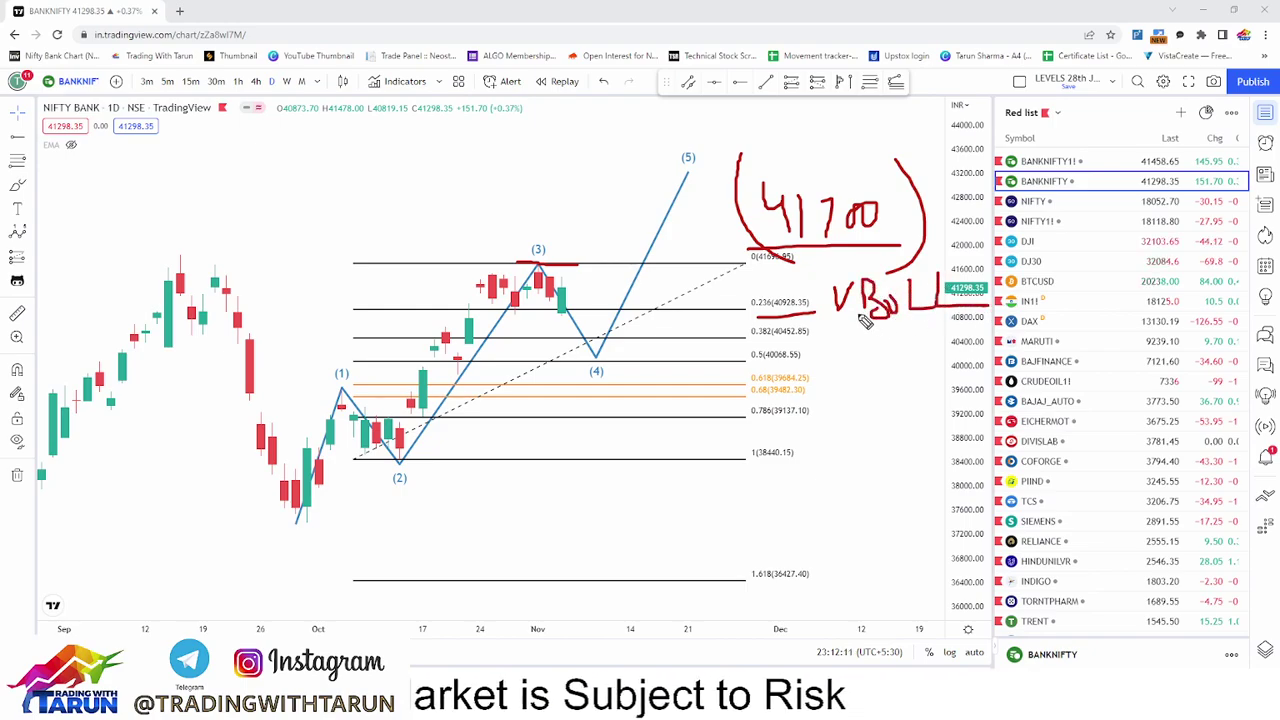
mouse_move(849, 340)
mouse_down()
mouse_move(855, 326)
mouse_move(905, 350)
mouse_up()
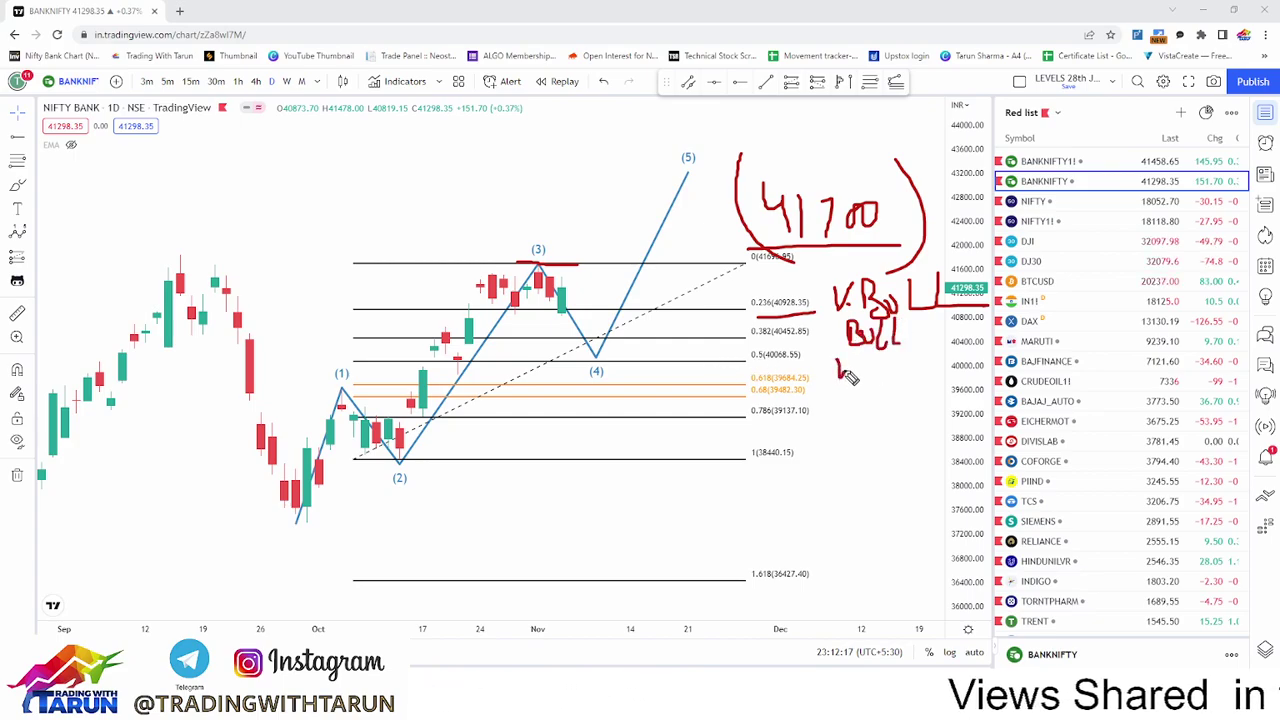
drag(873, 378, 910, 370)
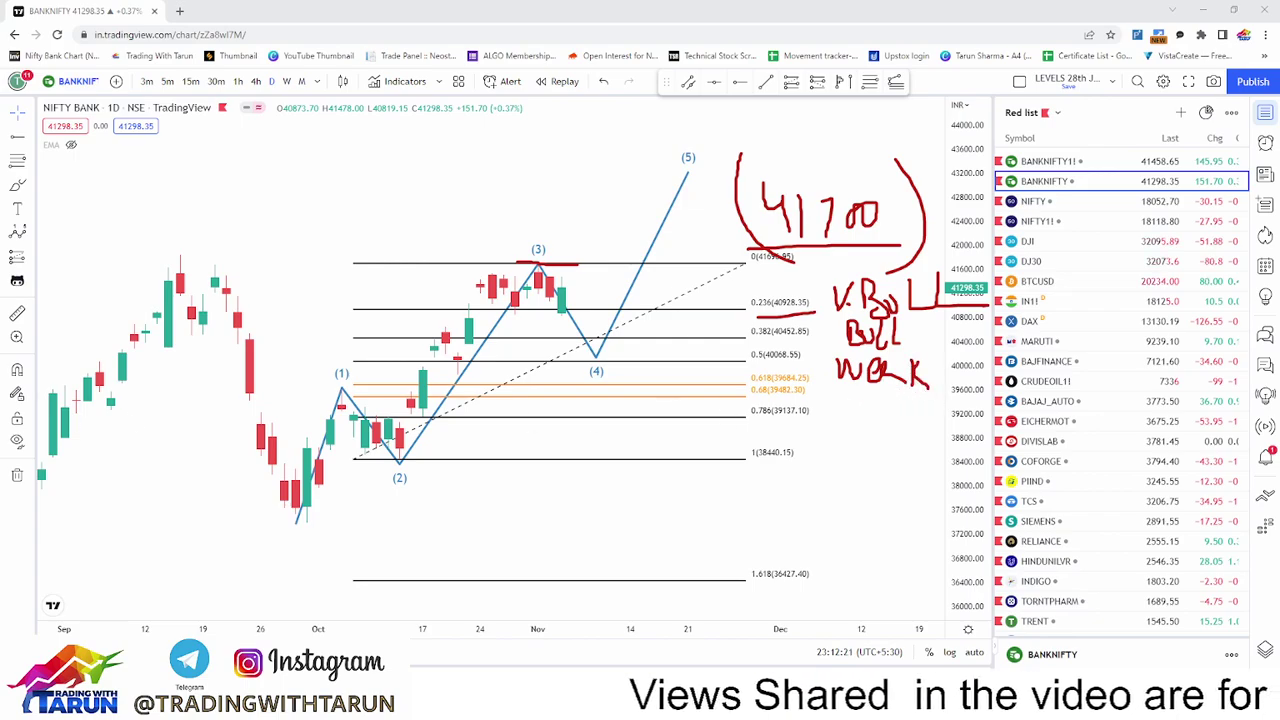
Move point (4) of the Elliott wave up onto the 0.382 retracement level, at 40456.25.
click(596, 343)
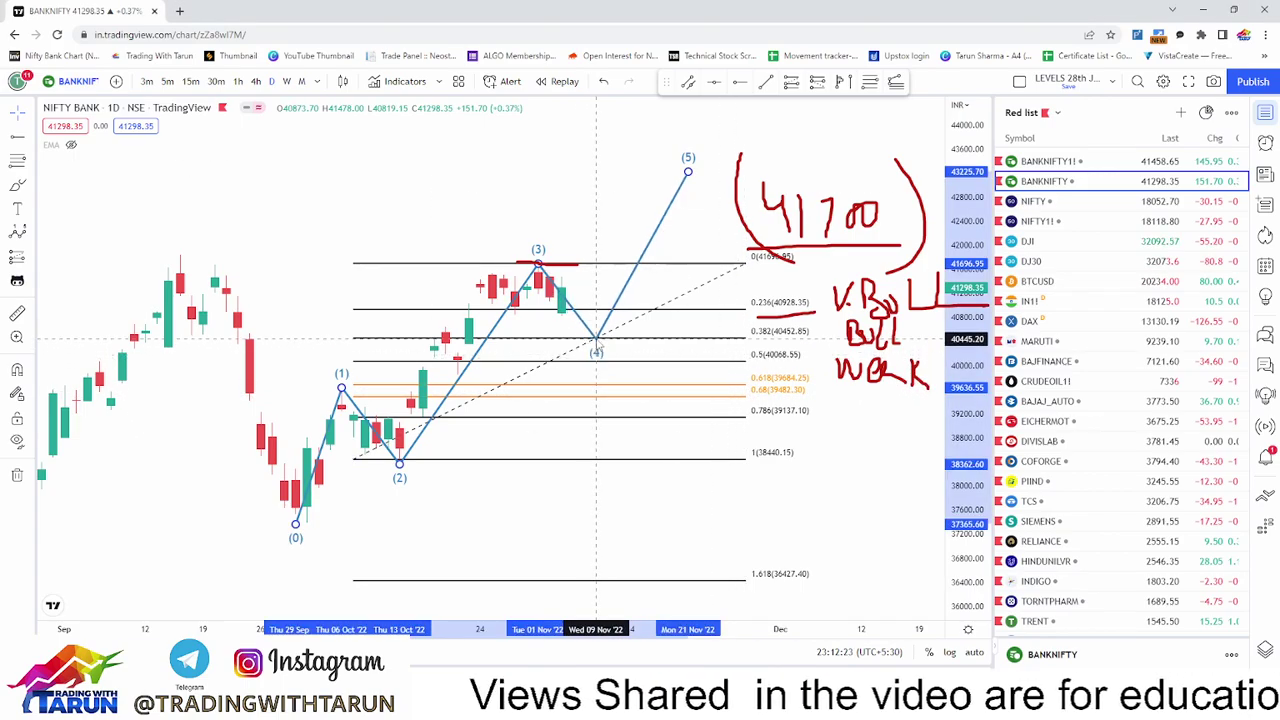
drag(596, 339, 596, 338)
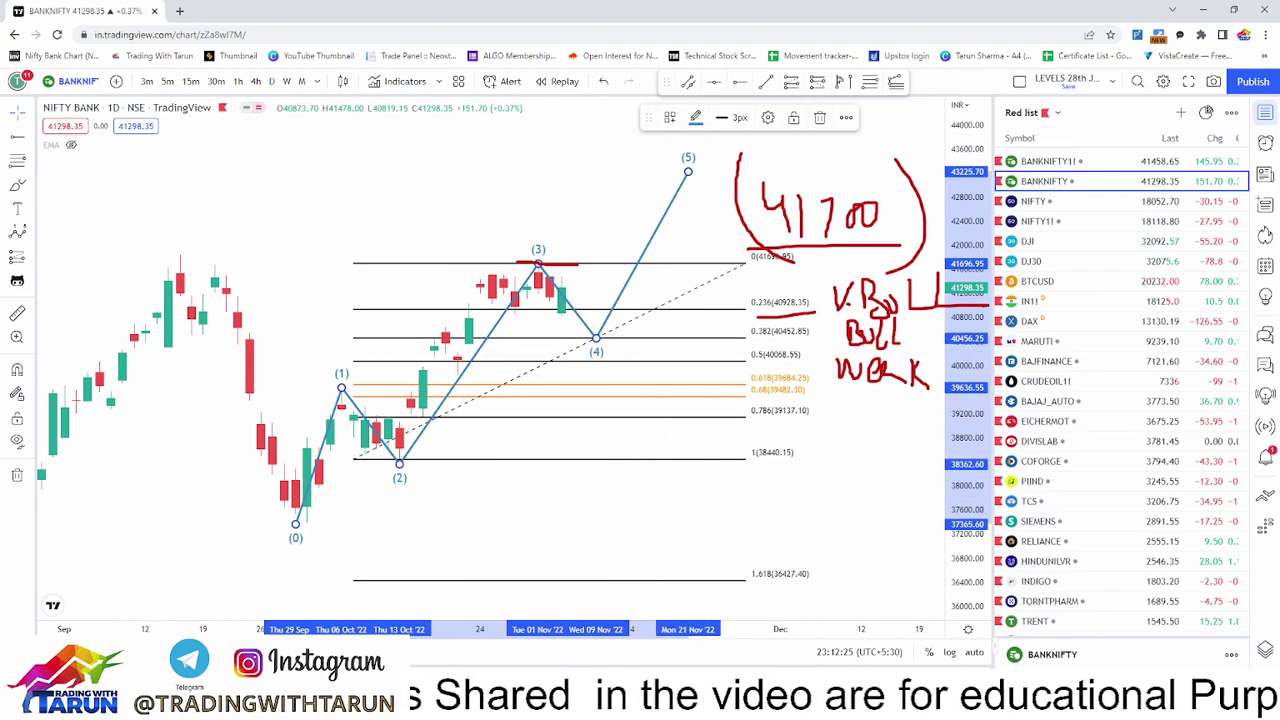
Write a boxed "40450" followed by an equals sign by hand above the September candles, and clear all freehand marks.
mouse_move(258, 190)
mouse_down()
mouse_move(283, 218)
mouse_move(320, 168)
mouse_move(352, 195)
mouse_up()
mouse_move(220, 172)
mouse_down()
mouse_move(363, 149)
mouse_move(300, 250)
mouse_move(207, 180)
mouse_up()
drag(397, 181, 420, 189)
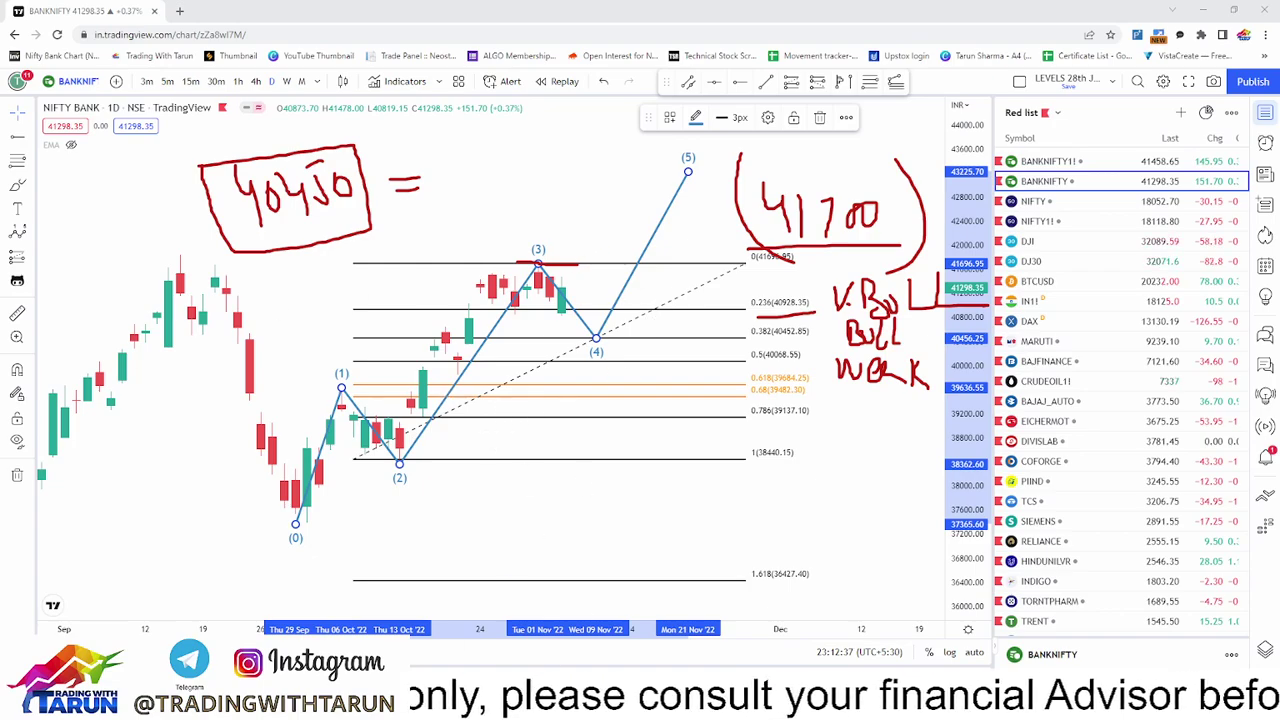
key(Escape)
Place a horizontal ray at wave (4), at 40445.20, and delete the Fibonacci retracement.
click(642, 360)
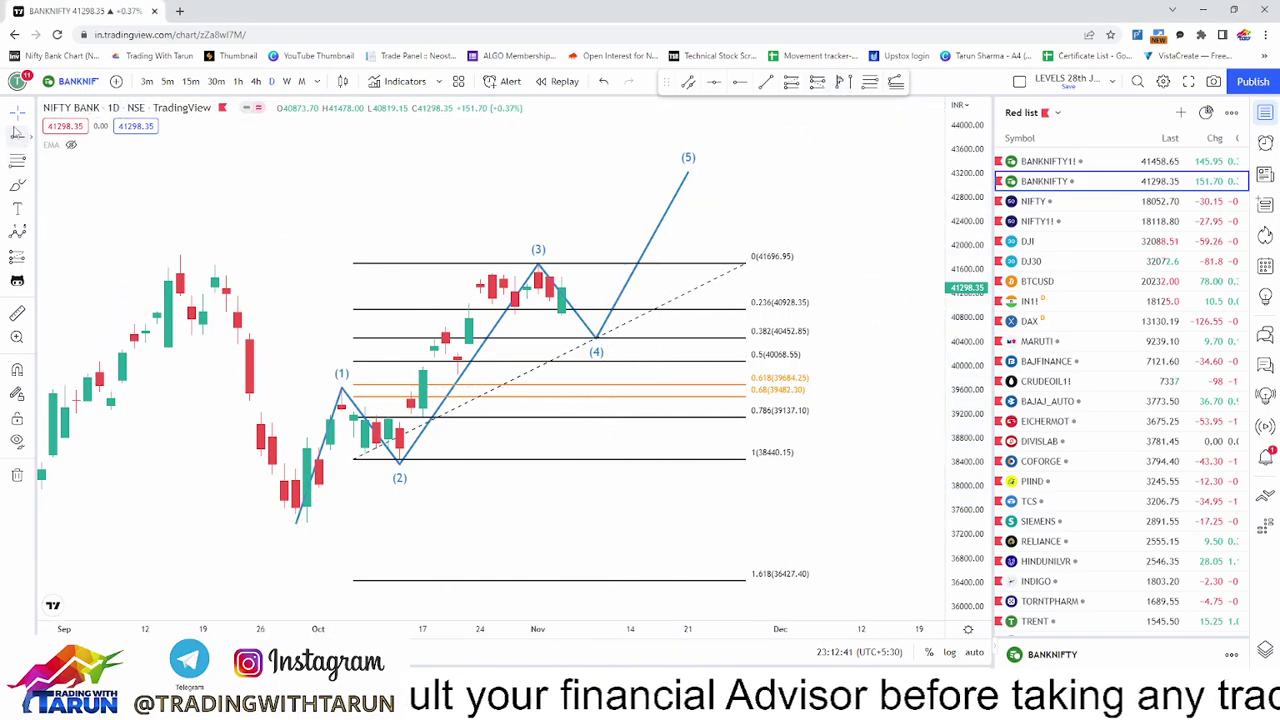
click(588, 339)
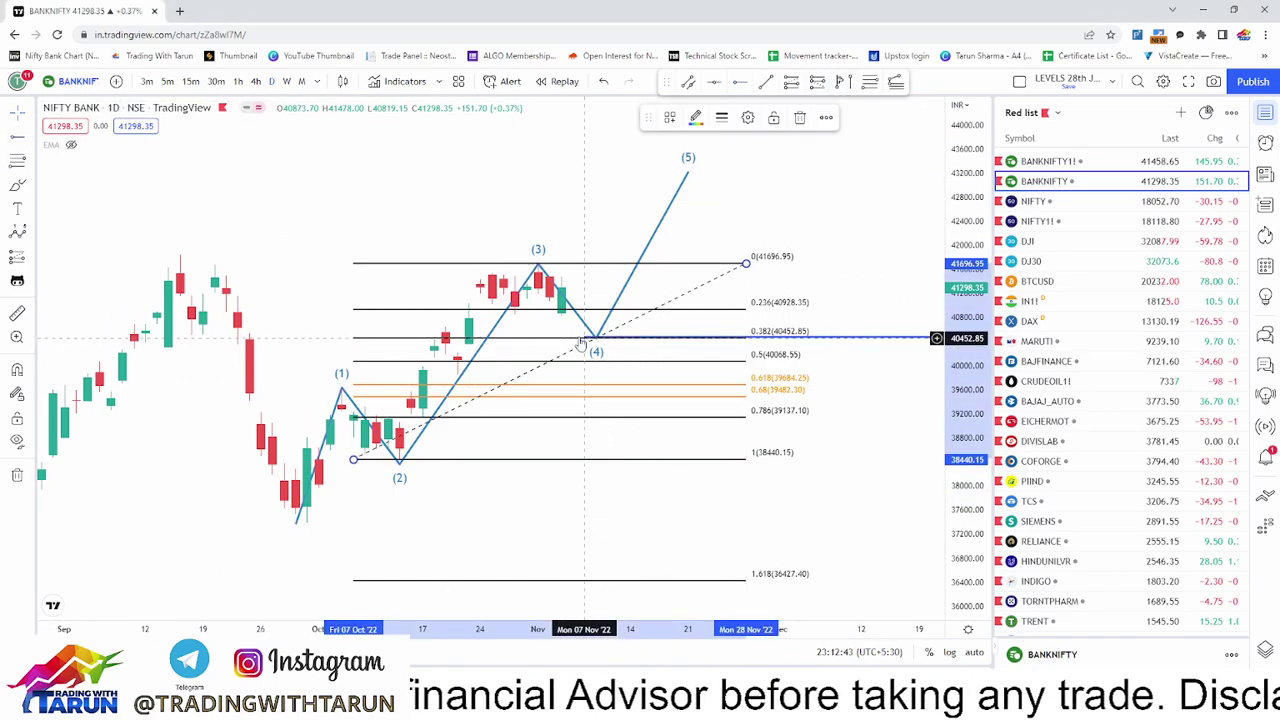
click(588, 342)
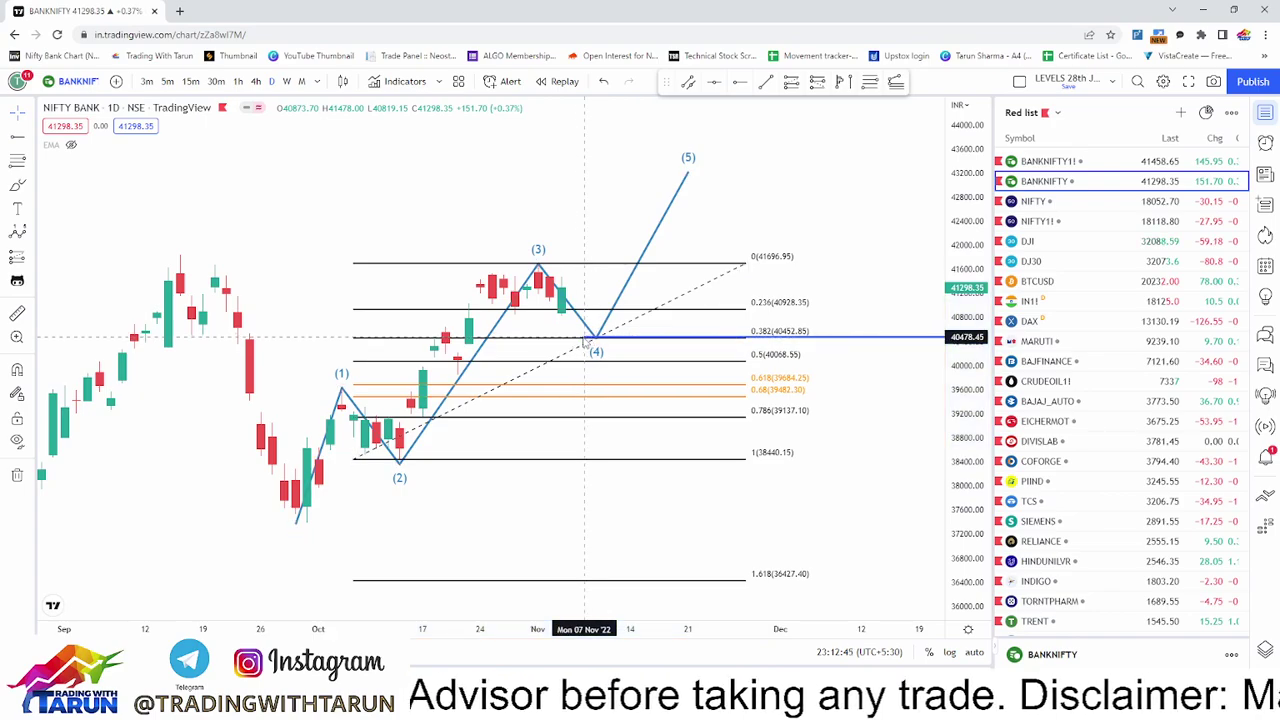
click(584, 342)
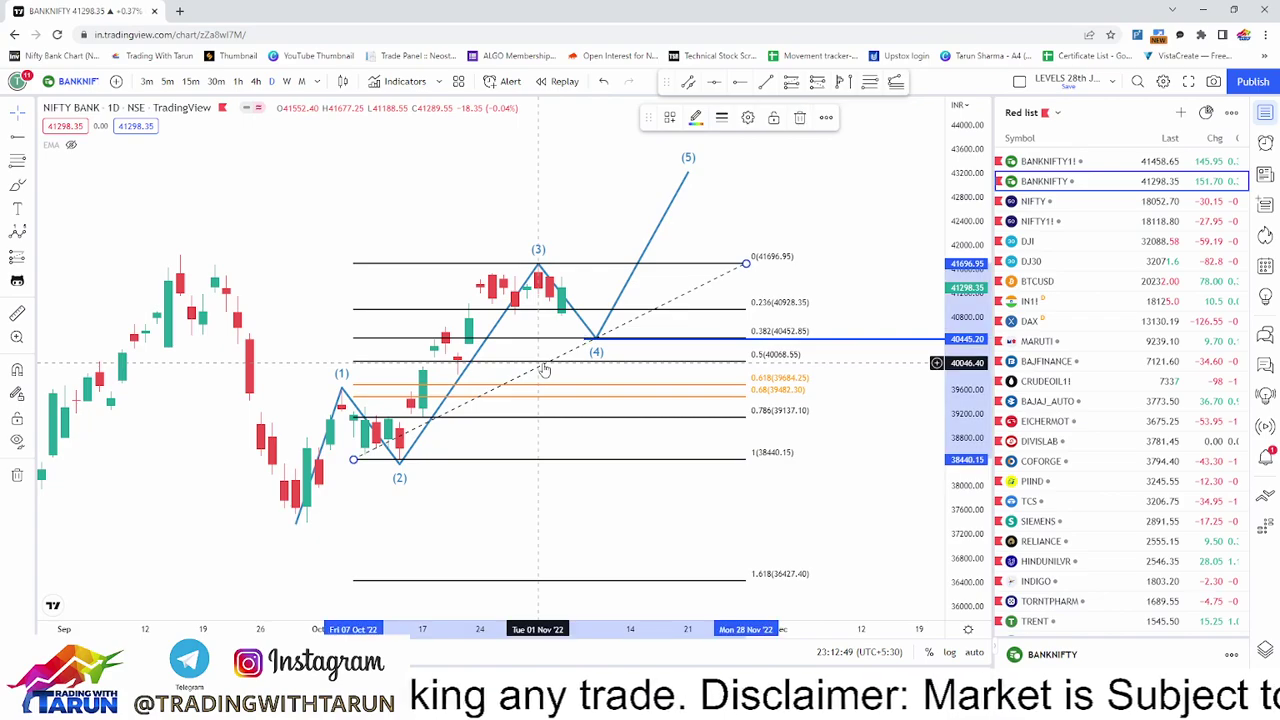
key(Delete)
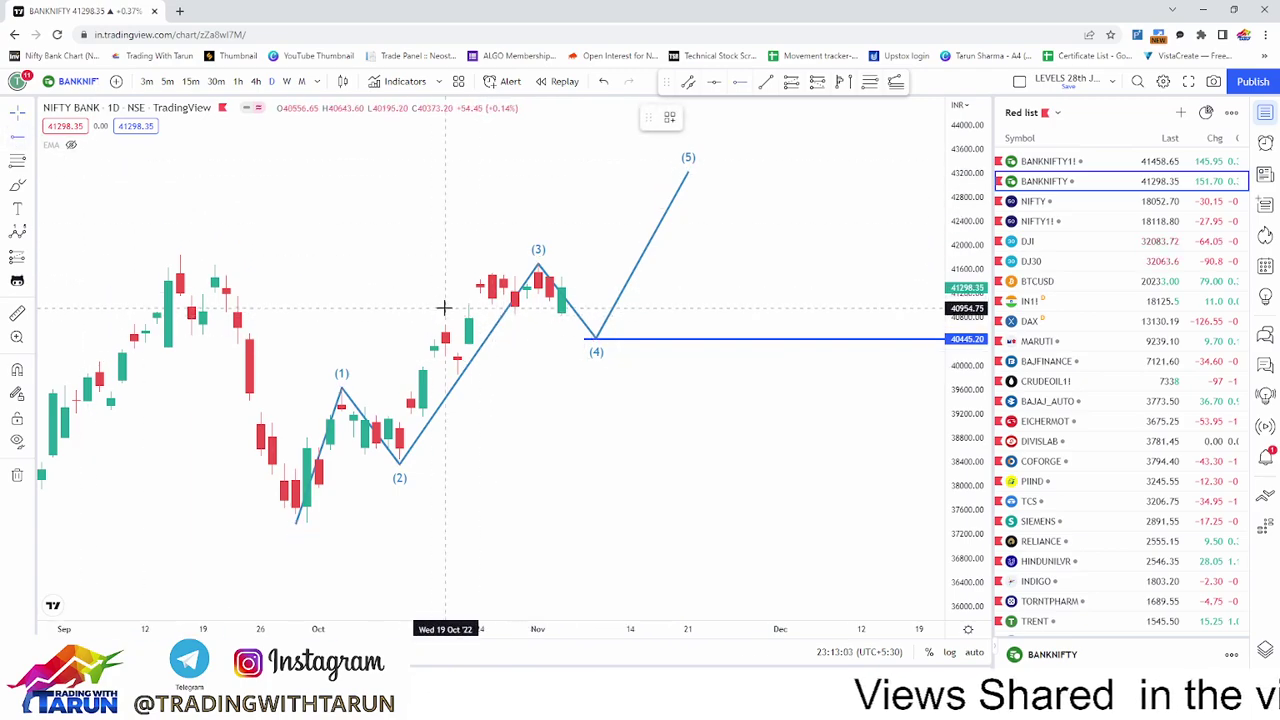
Draw horizontal rays at 40855.05 along the last candle's bottom and at 42463.30 along the wave (5) target.
click(445, 315)
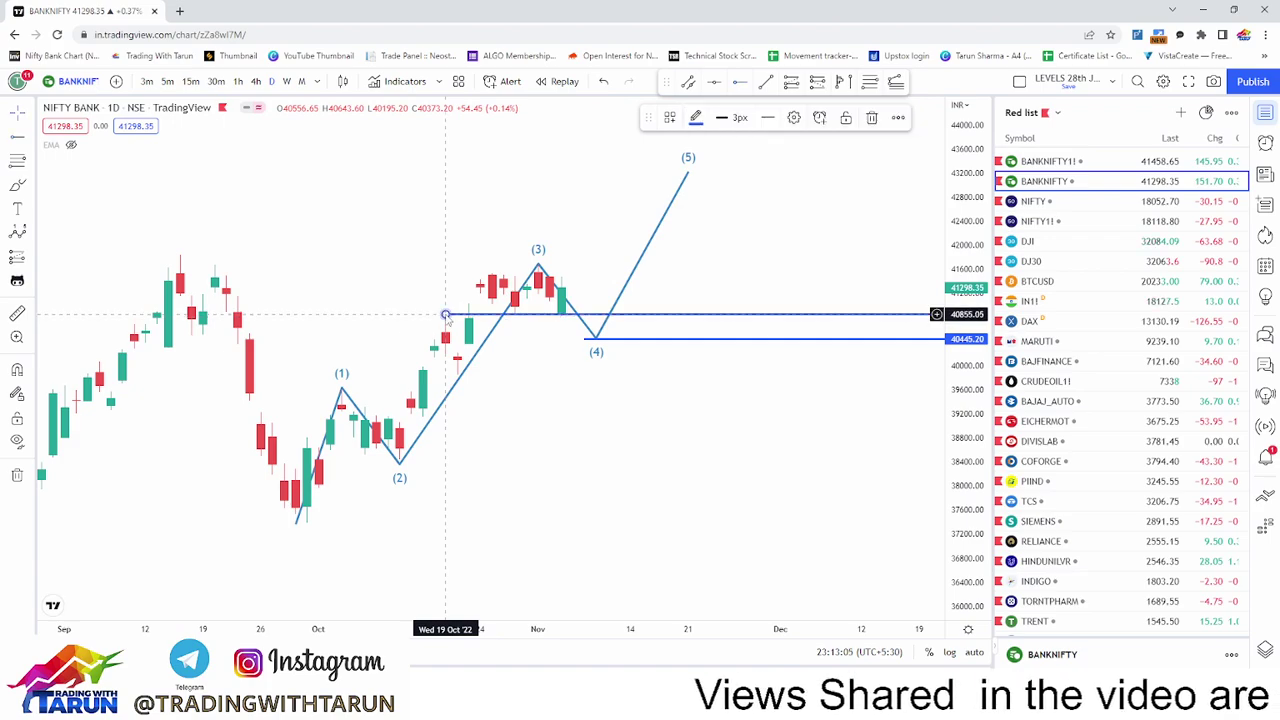
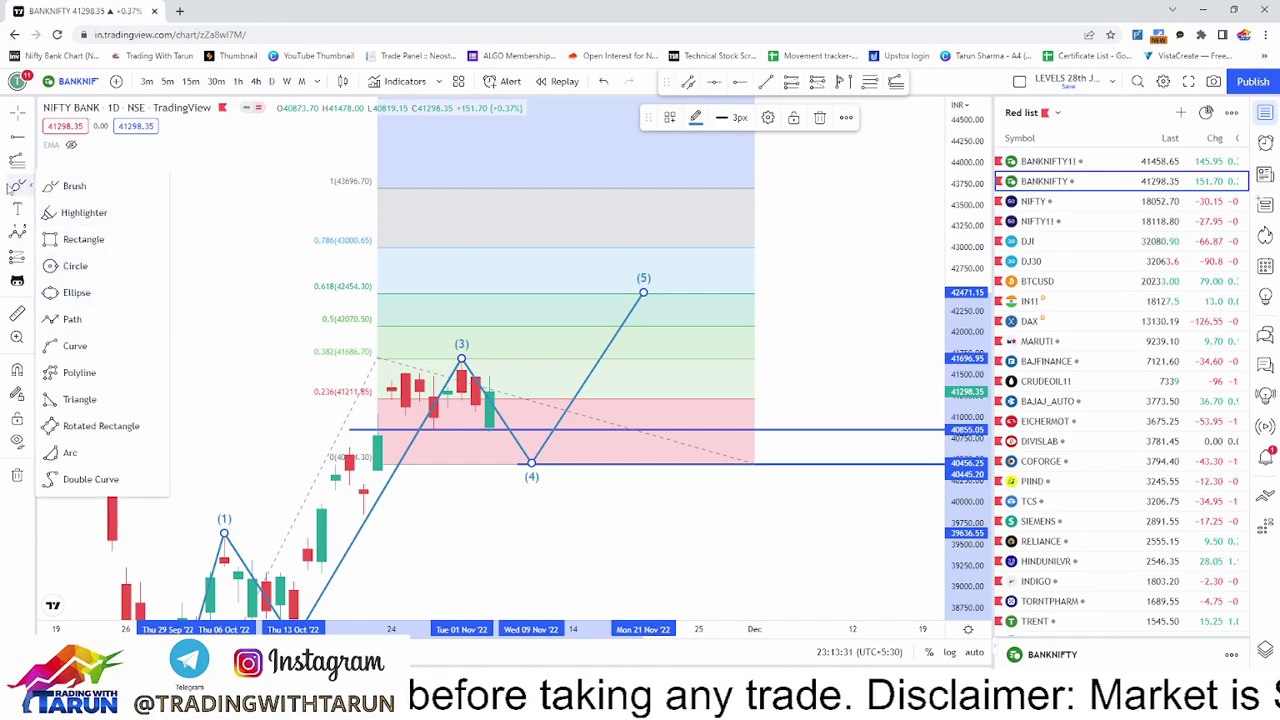
click(17, 135)
click(601, 293)
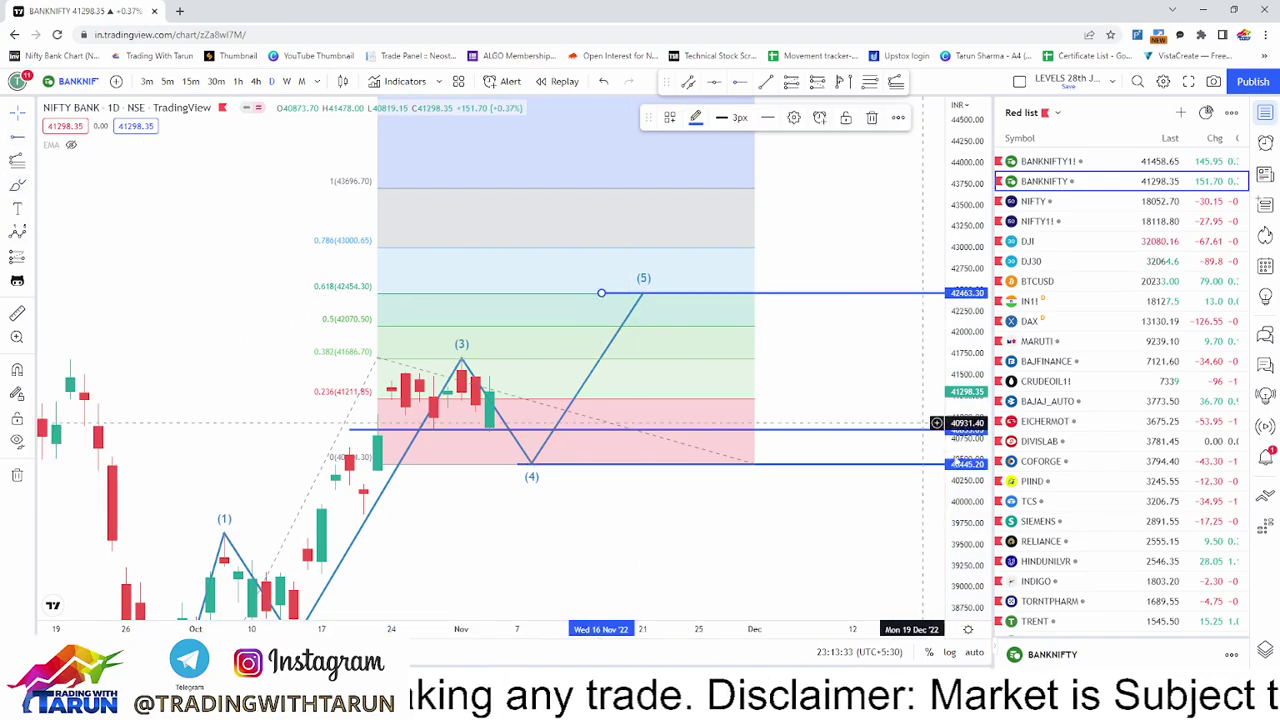
Add a price label on the wave (5) target ray, at 42447.60.
click(29, 209)
click(72, 479)
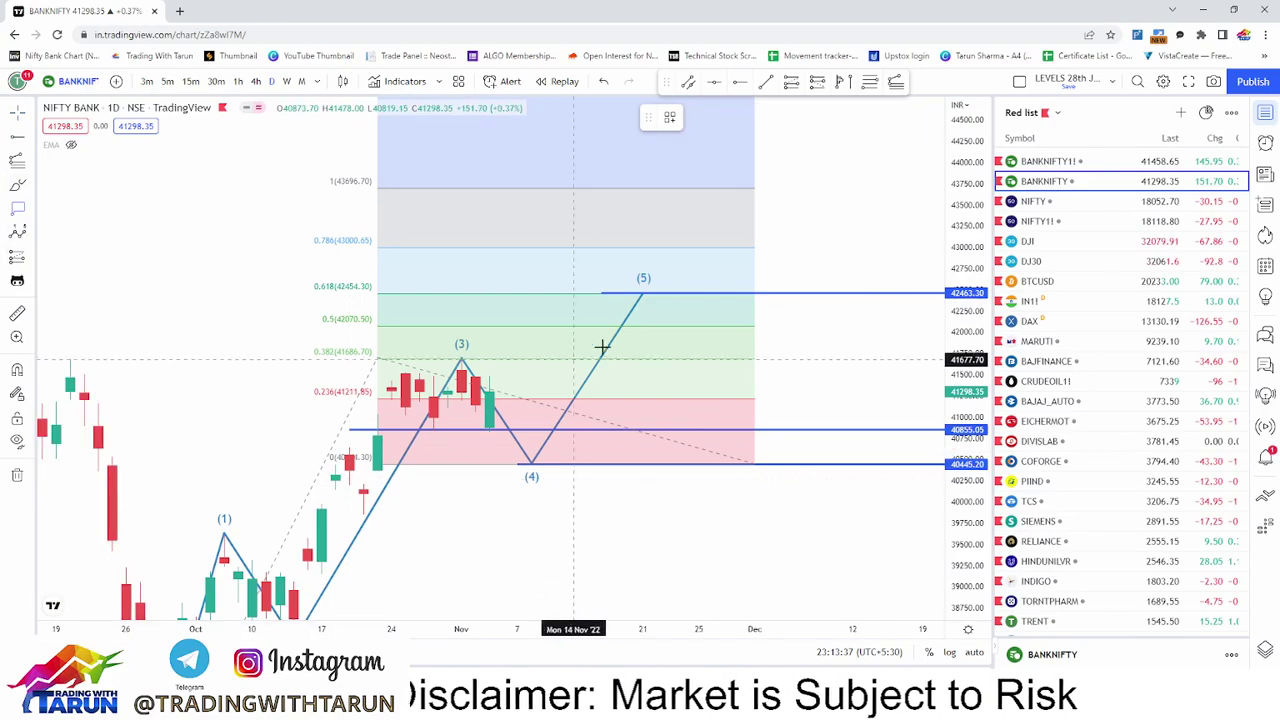
click(787, 293)
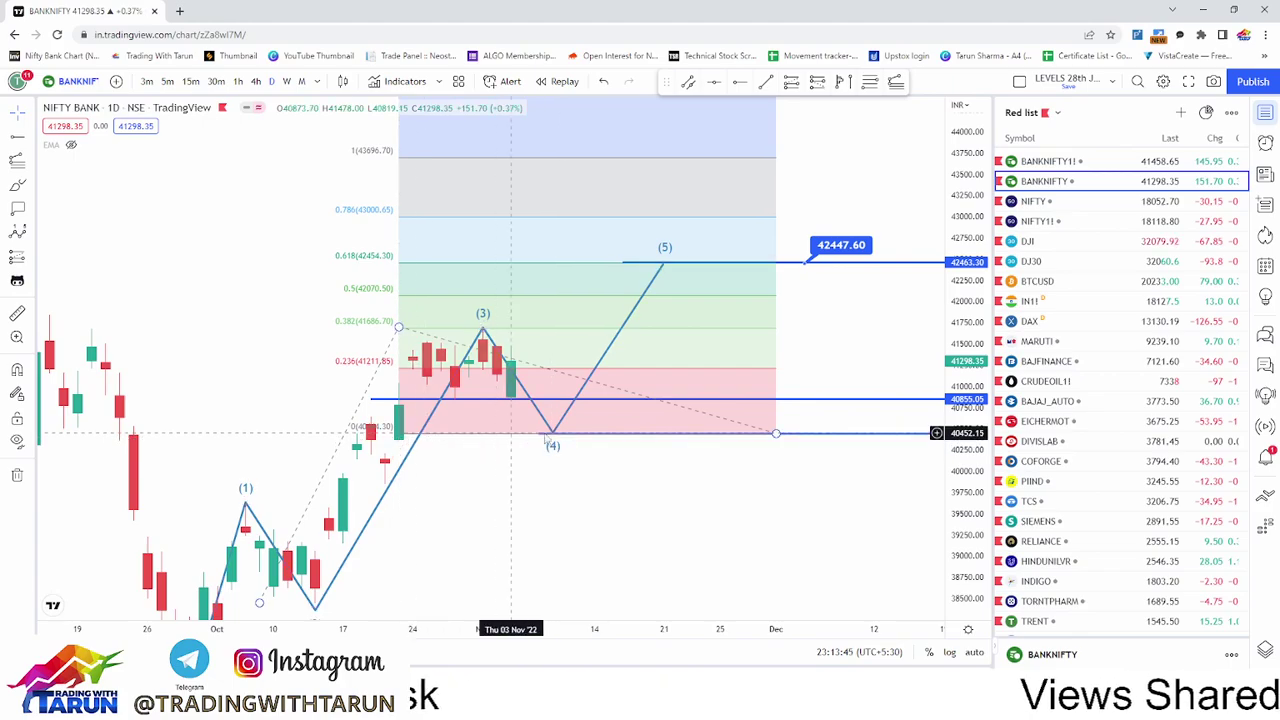
Replace the Fibonacci extension with a trend-based one from wave (2) through wave (3) to about 40837.10, and clear the freehand marks.
drag(777, 436, 797, 434)
click(822, 119)
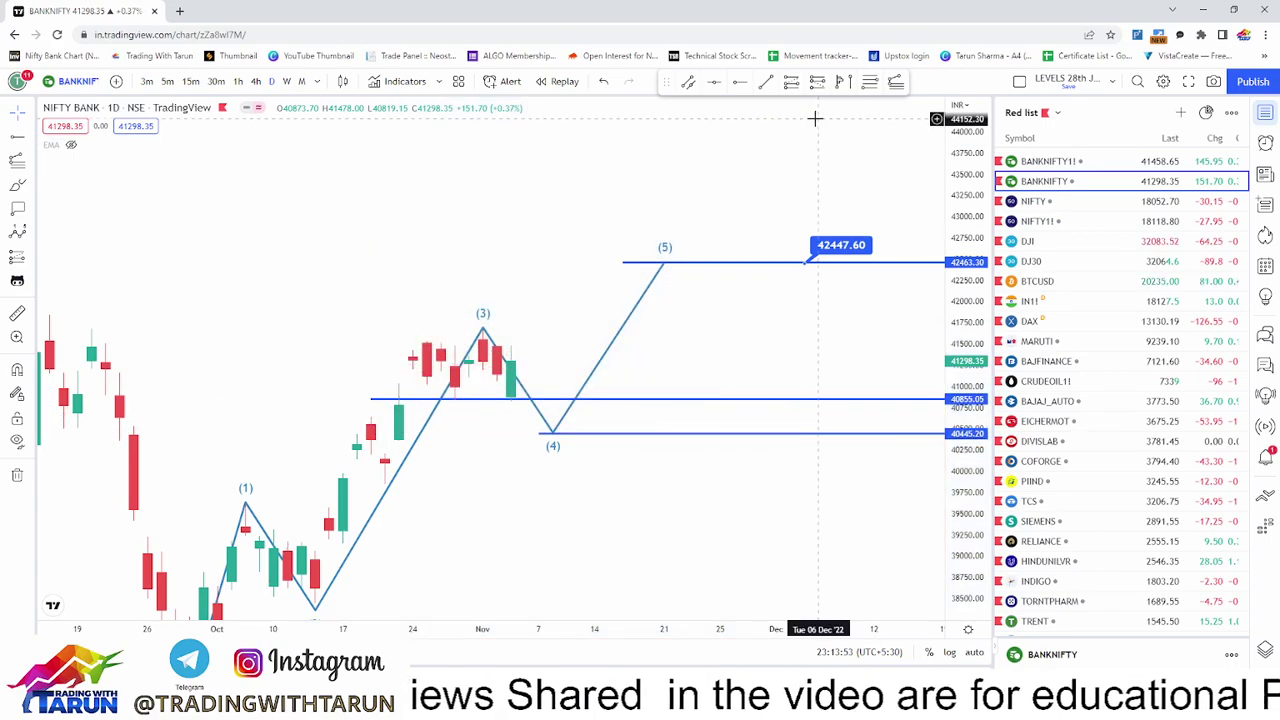
click(17, 160)
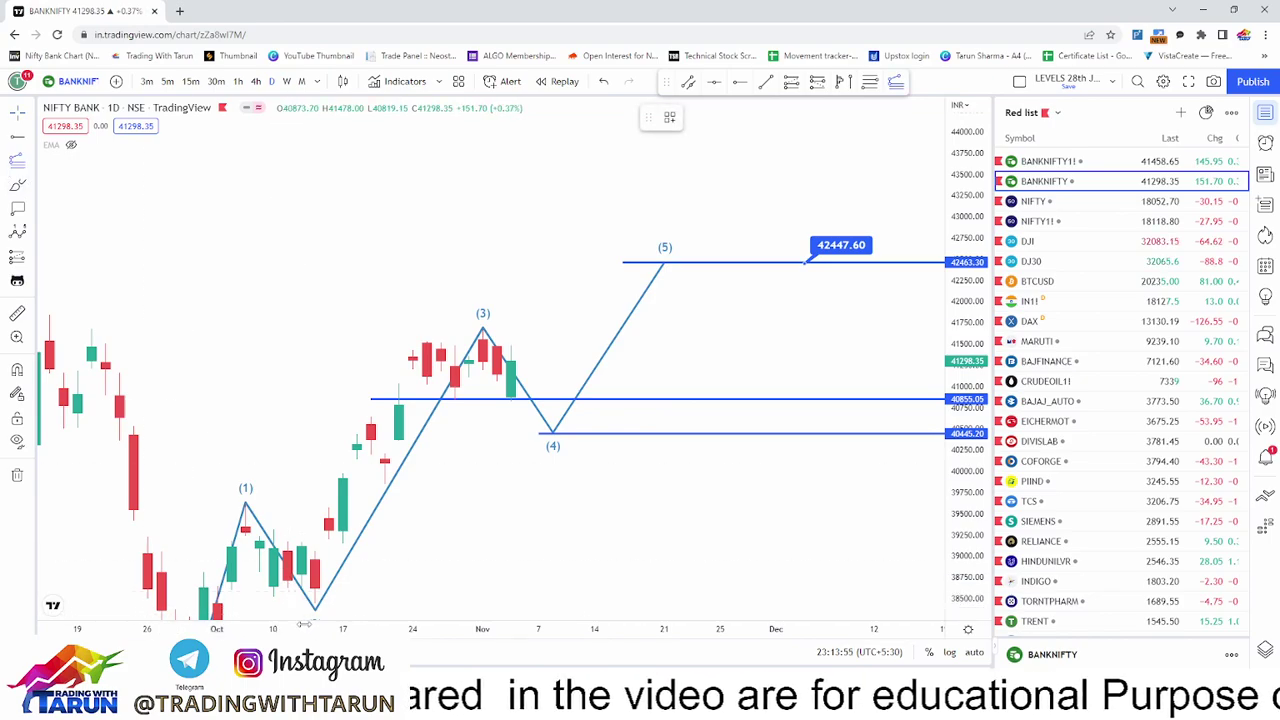
click(273, 604)
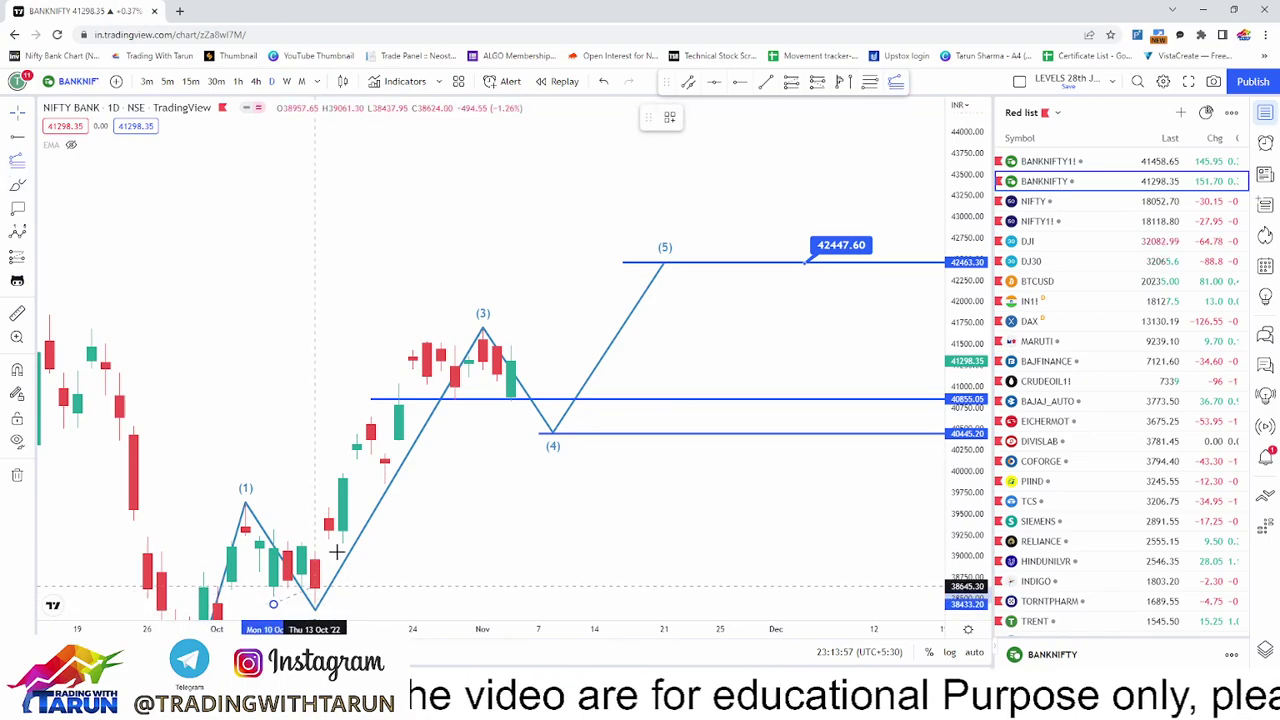
click(371, 327)
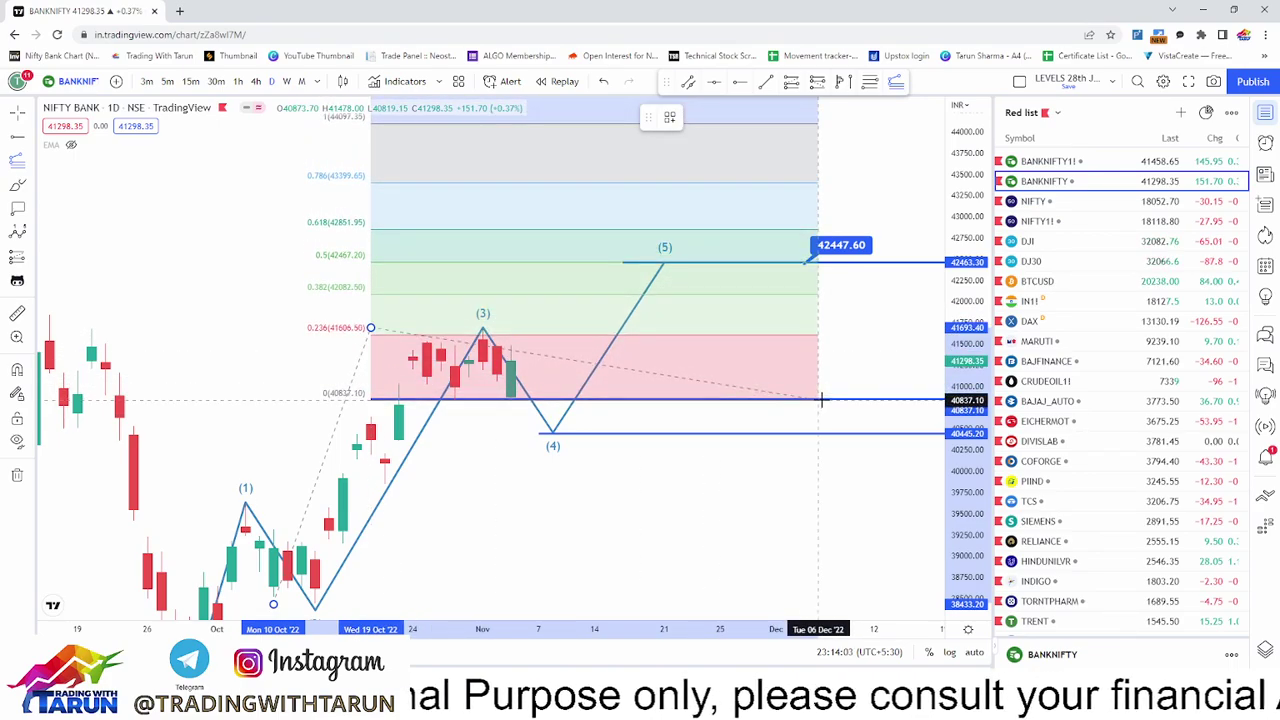
click(820, 400)
drag(860, 374, 843, 384)
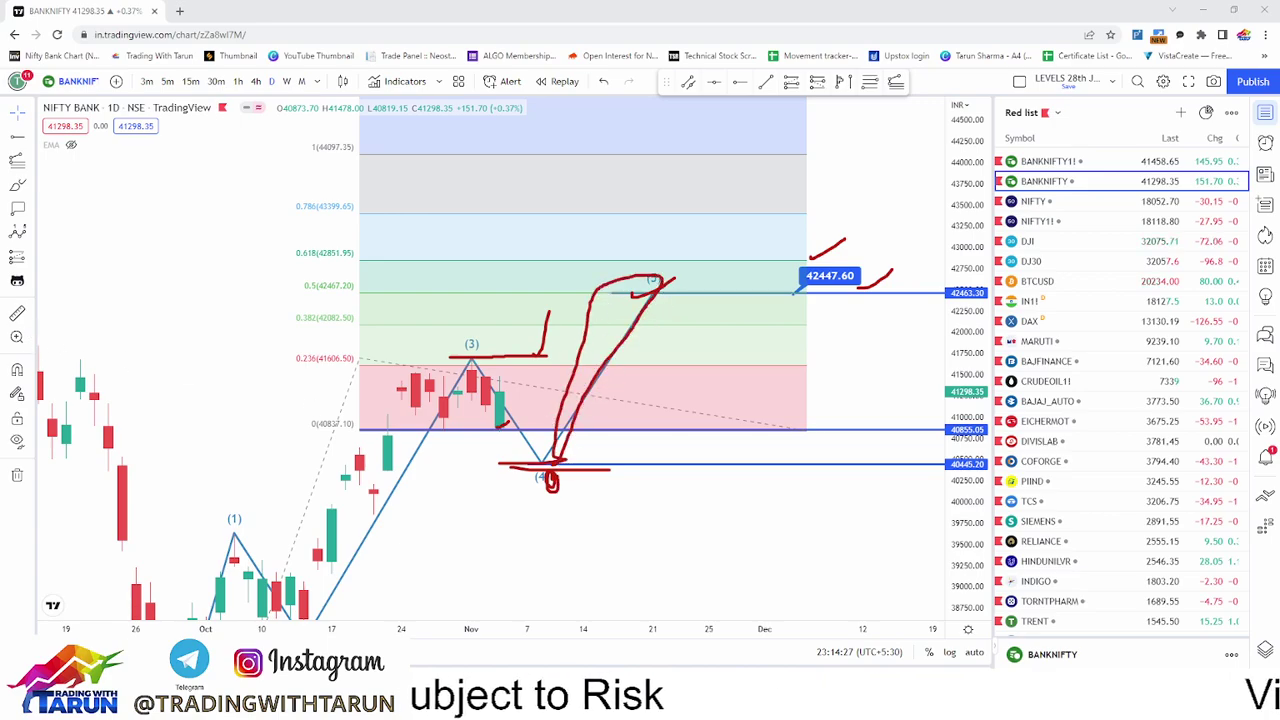
key(Escape)
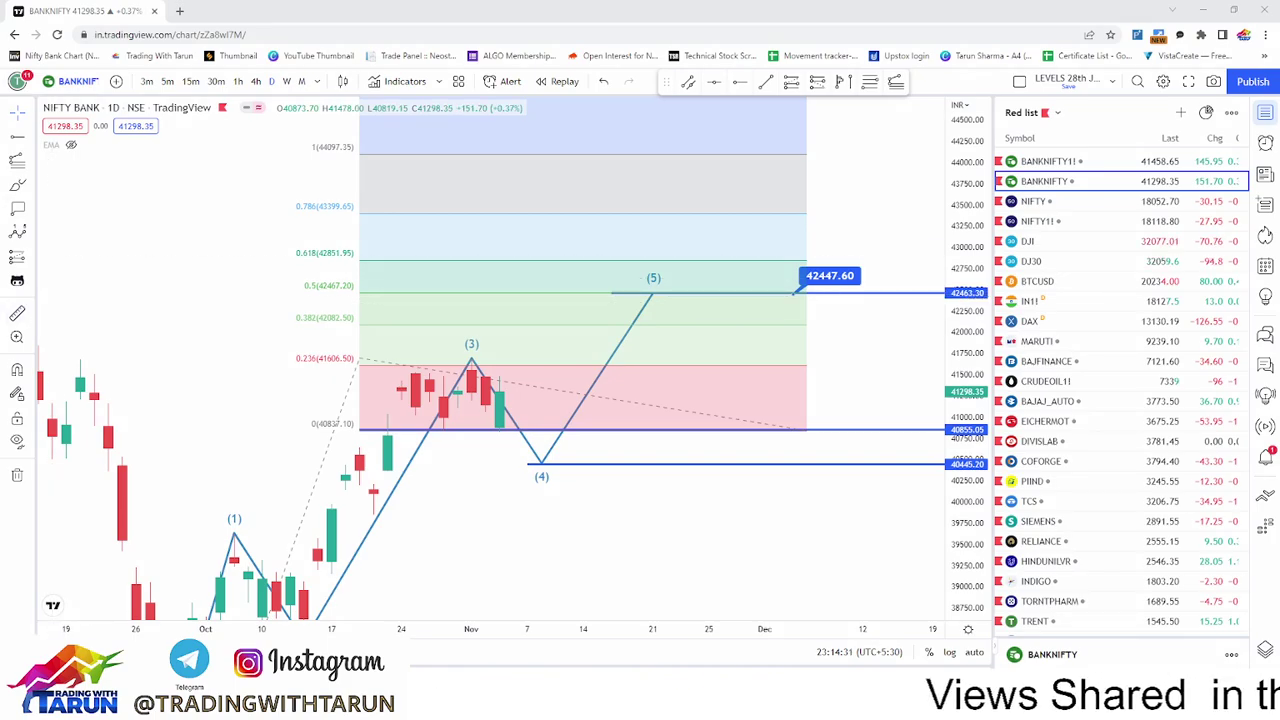
Measure the price range from the wave (4) ray up to the wave (5) target ray.
click(17, 313)
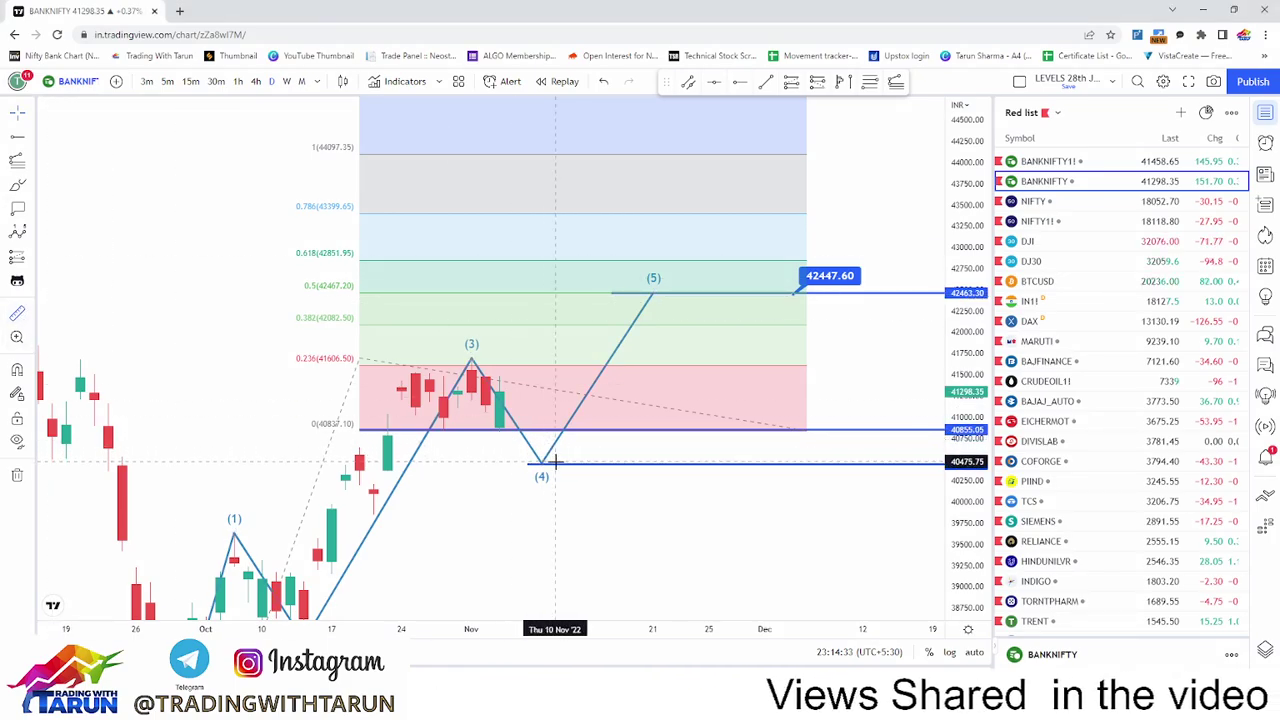
click(561, 463)
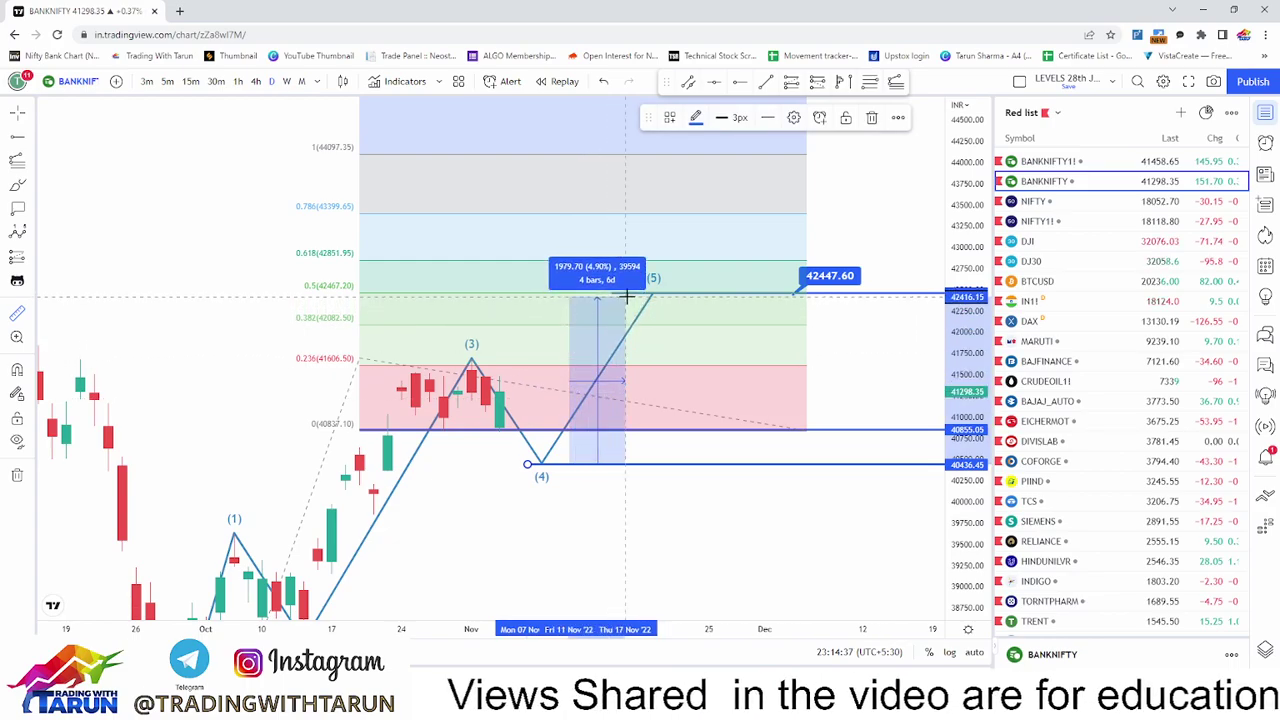
click(625, 293)
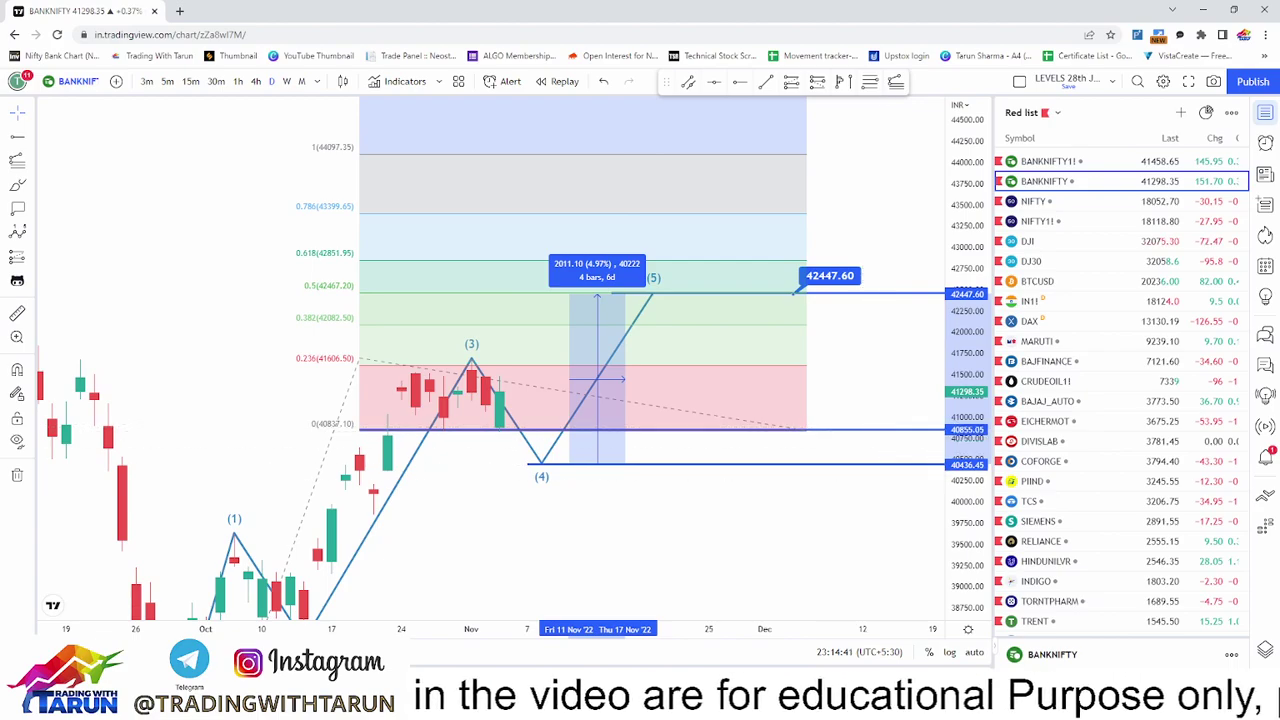
click(782, 543)
drag(628, 552, 660, 500)
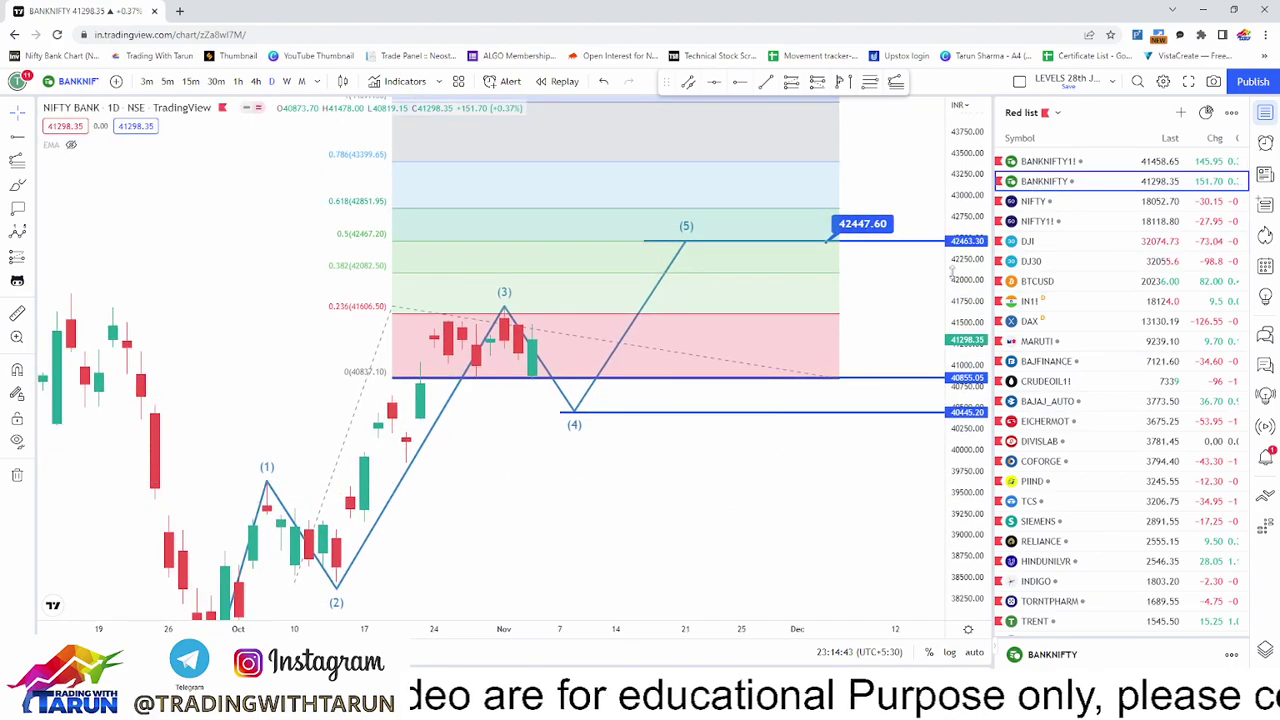
drag(688, 505, 692, 556)
Open the NIFTY daily chart from the watchlist and bring the September to November candles into view.
click(1040, 201)
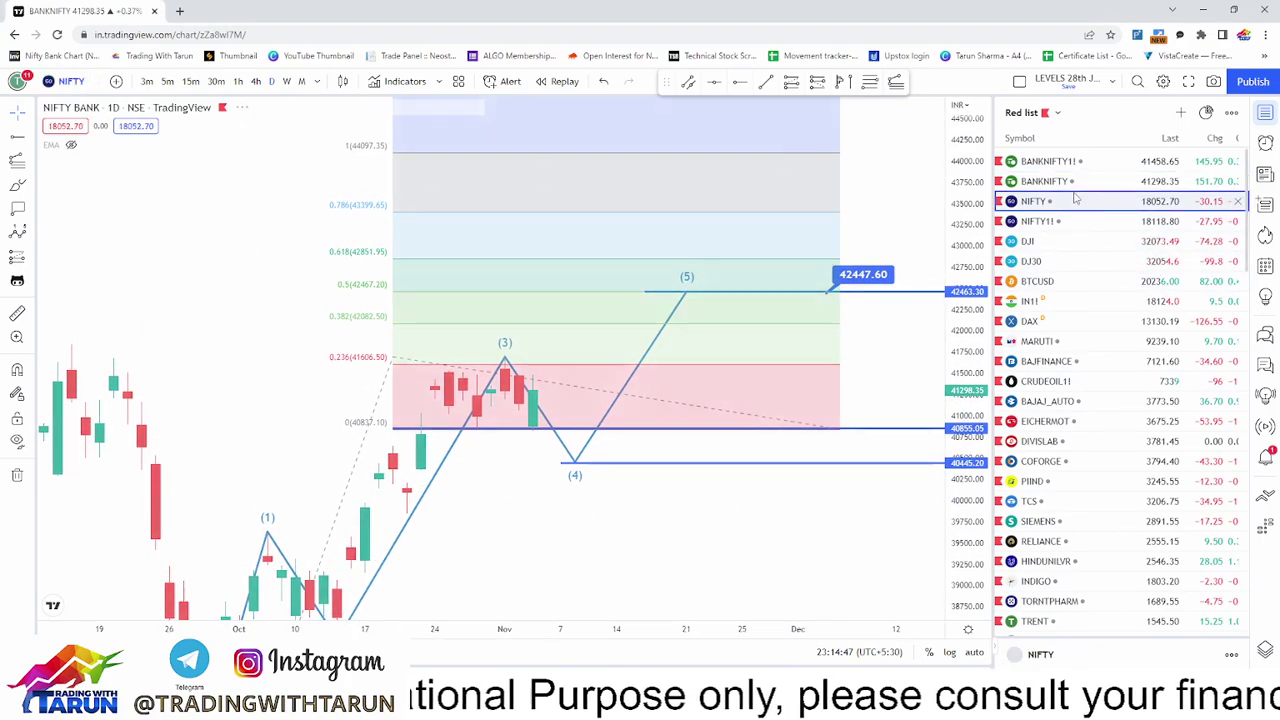
scroll(800, 300, down, 3)
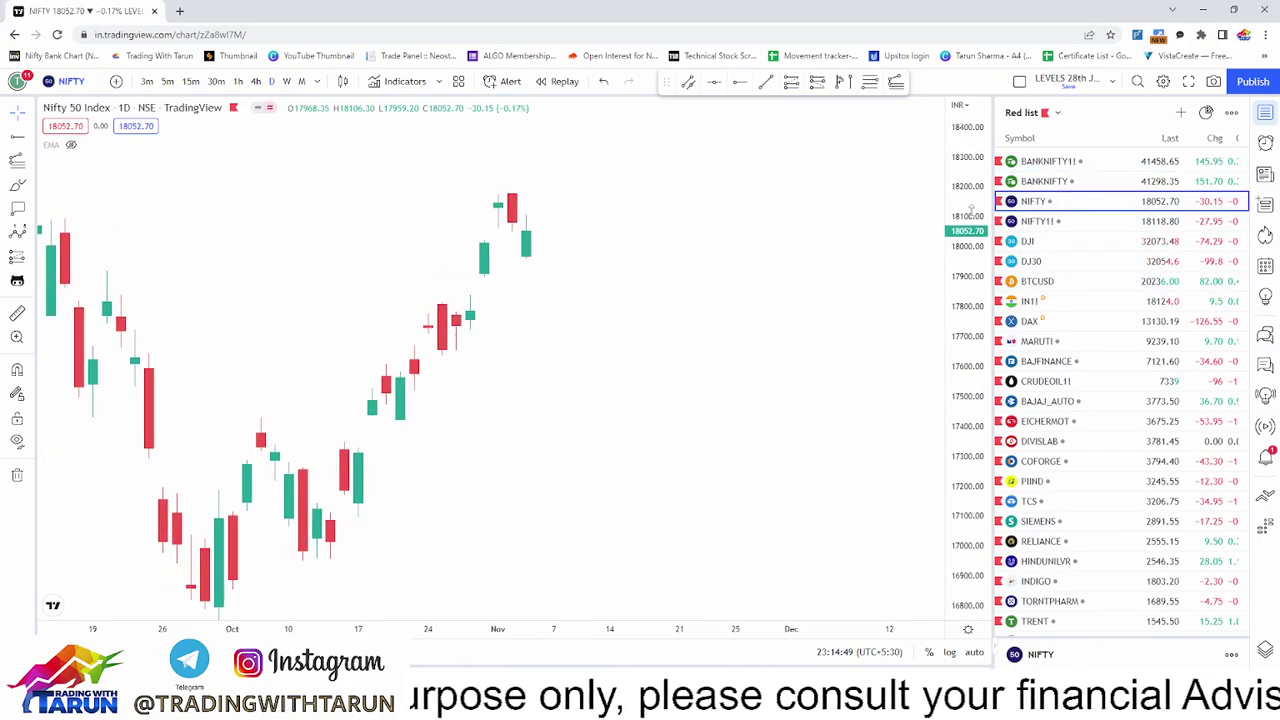
drag(700, 449, 645, 450)
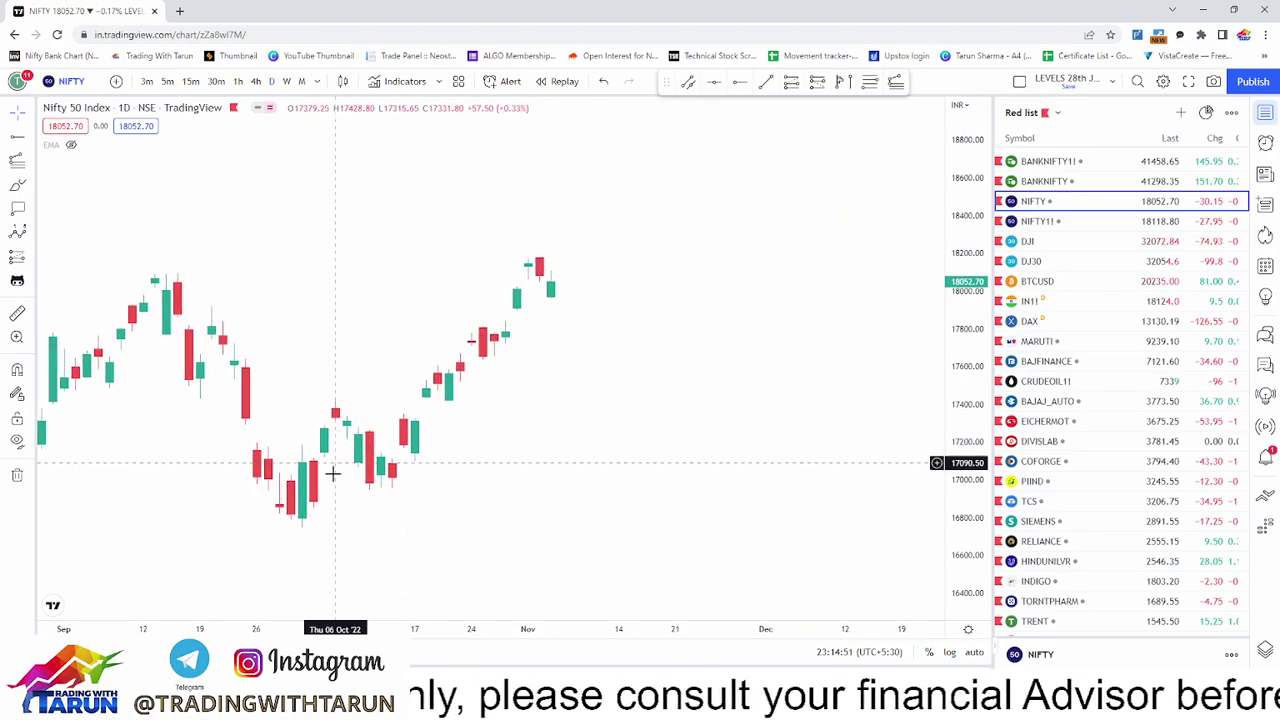
Draw an Elliott impulse wave from the late-September low through (3) at 18213.55 and (4) at 17680.30 to (5) at 18704.45.
click(18, 234)
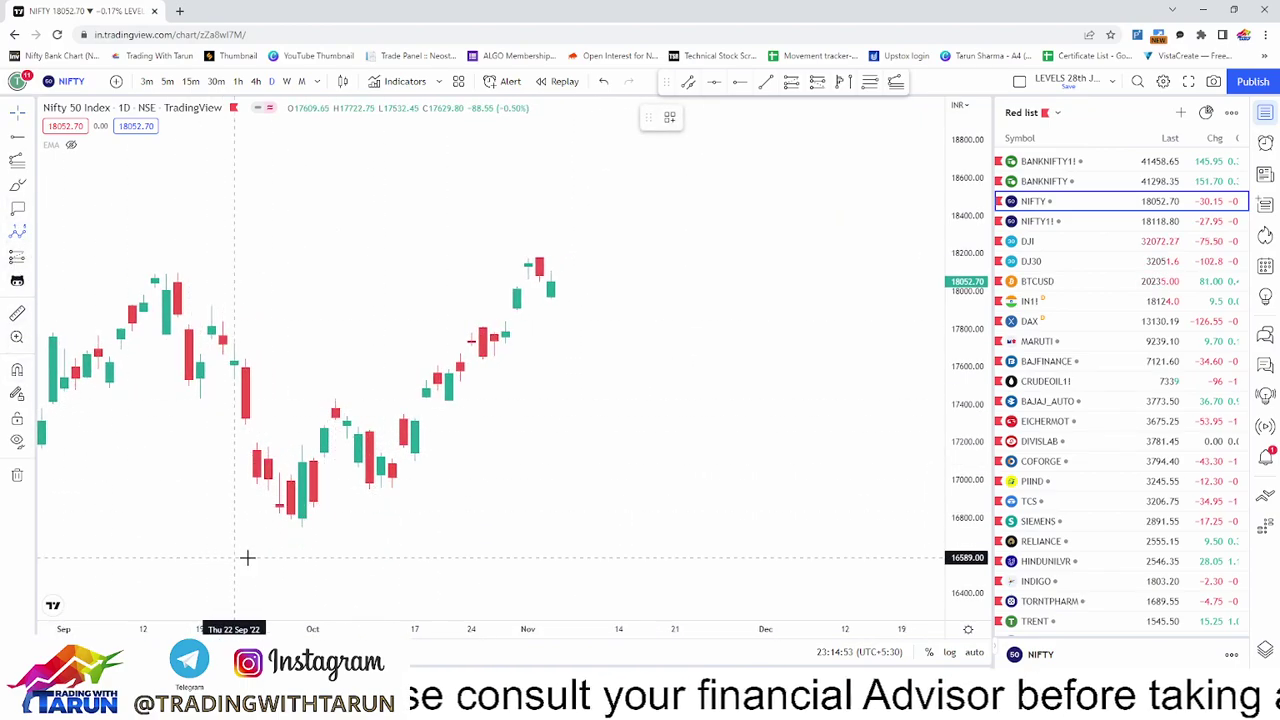
click(279, 530)
click(335, 395)
click(380, 490)
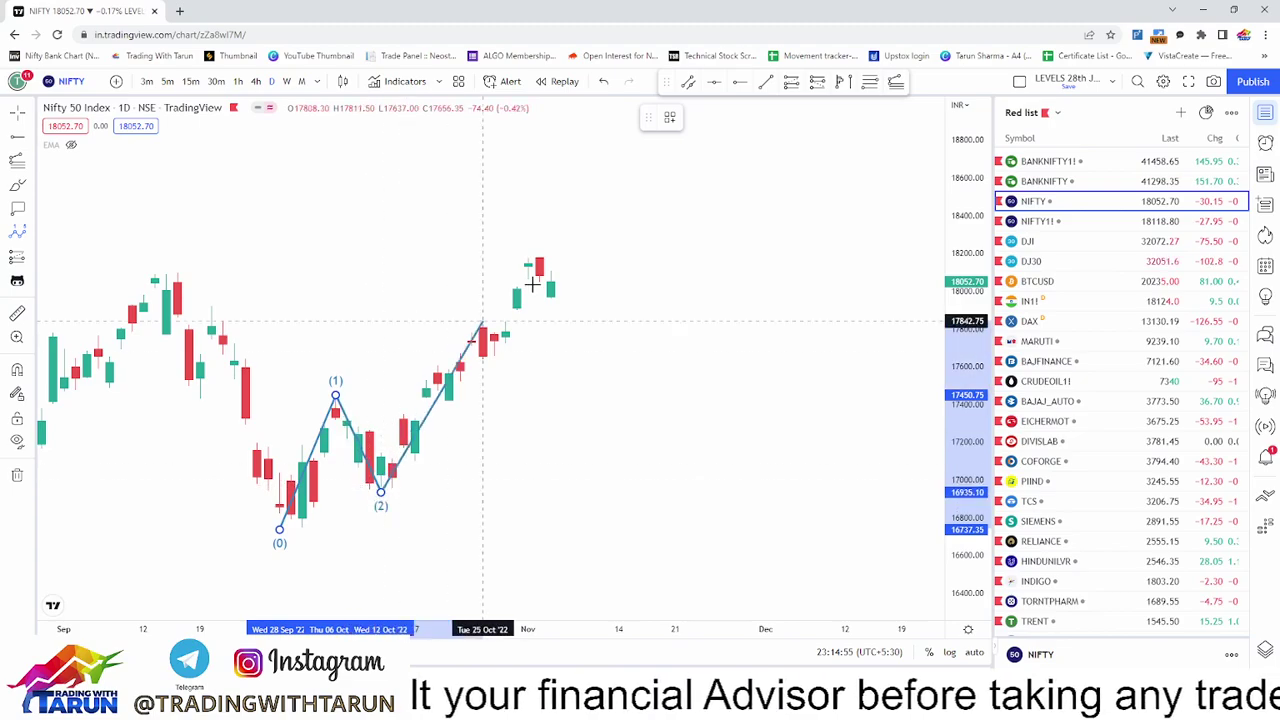
click(539, 250)
click(596, 348)
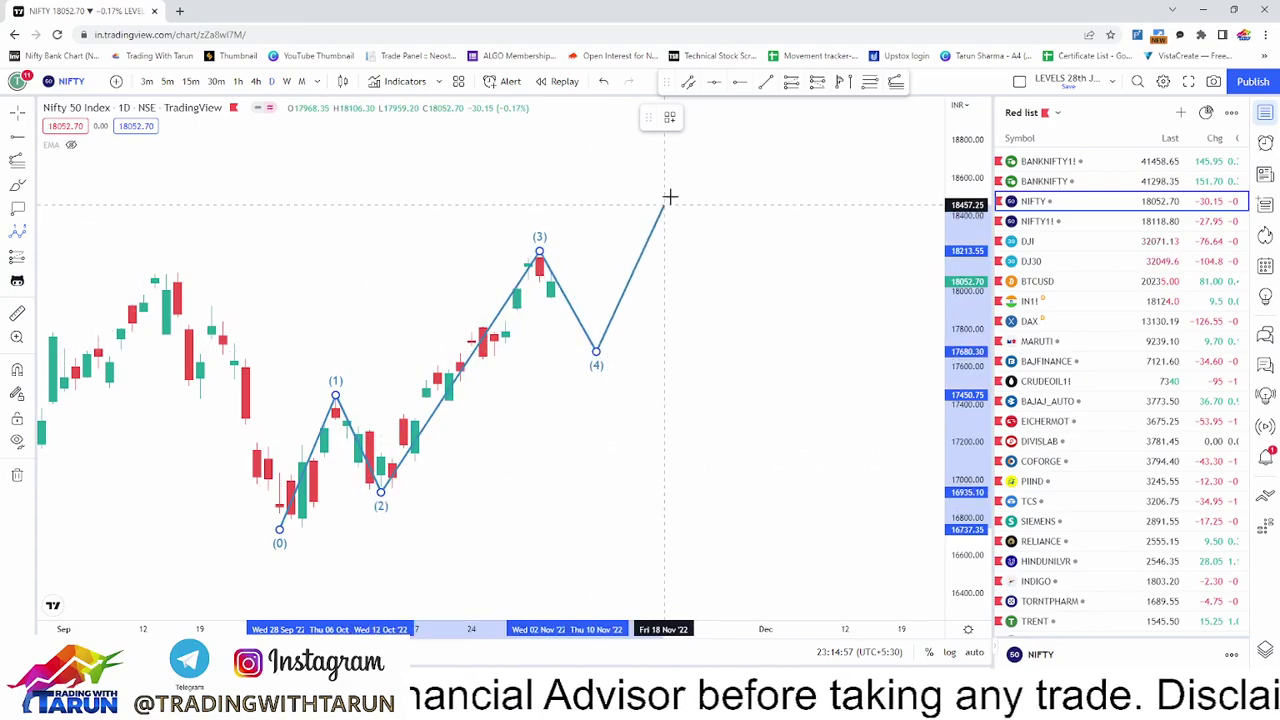
click(708, 158)
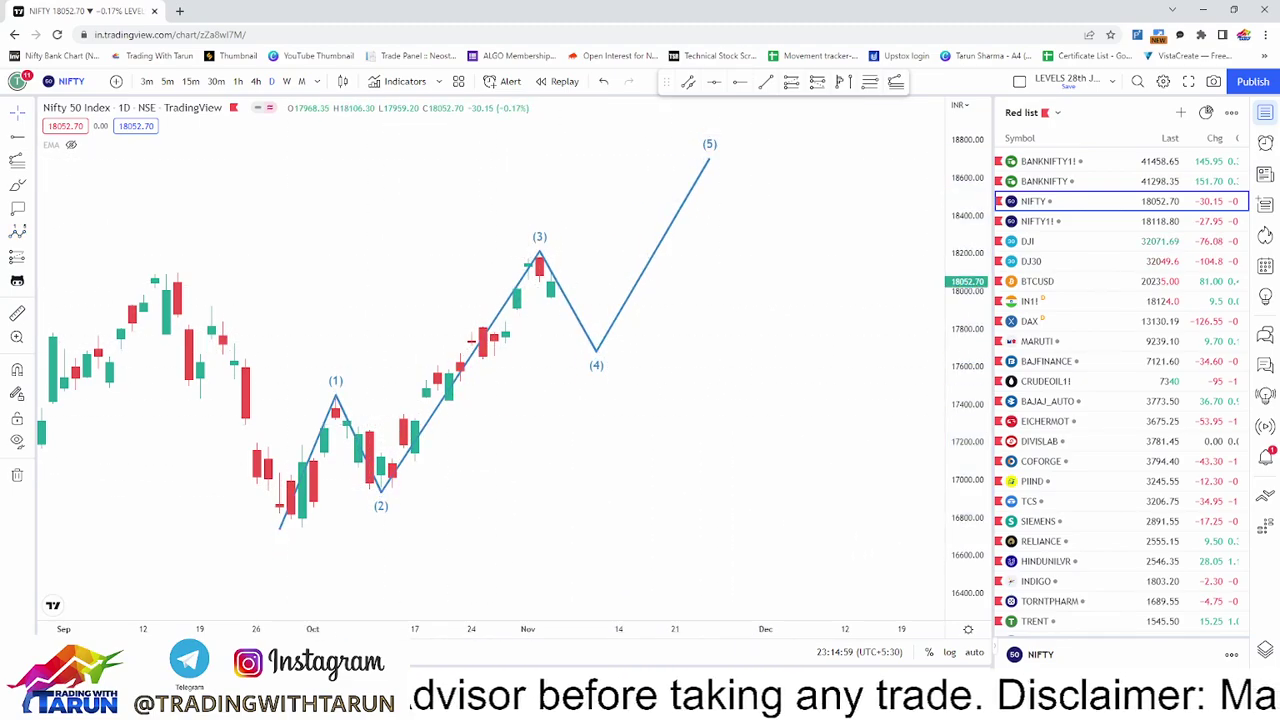
Draw a Fibonacci retracement from wave (2) at 16949.25 up to the wave (3) high at 18181.80.
click(31, 163)
click(69, 167)
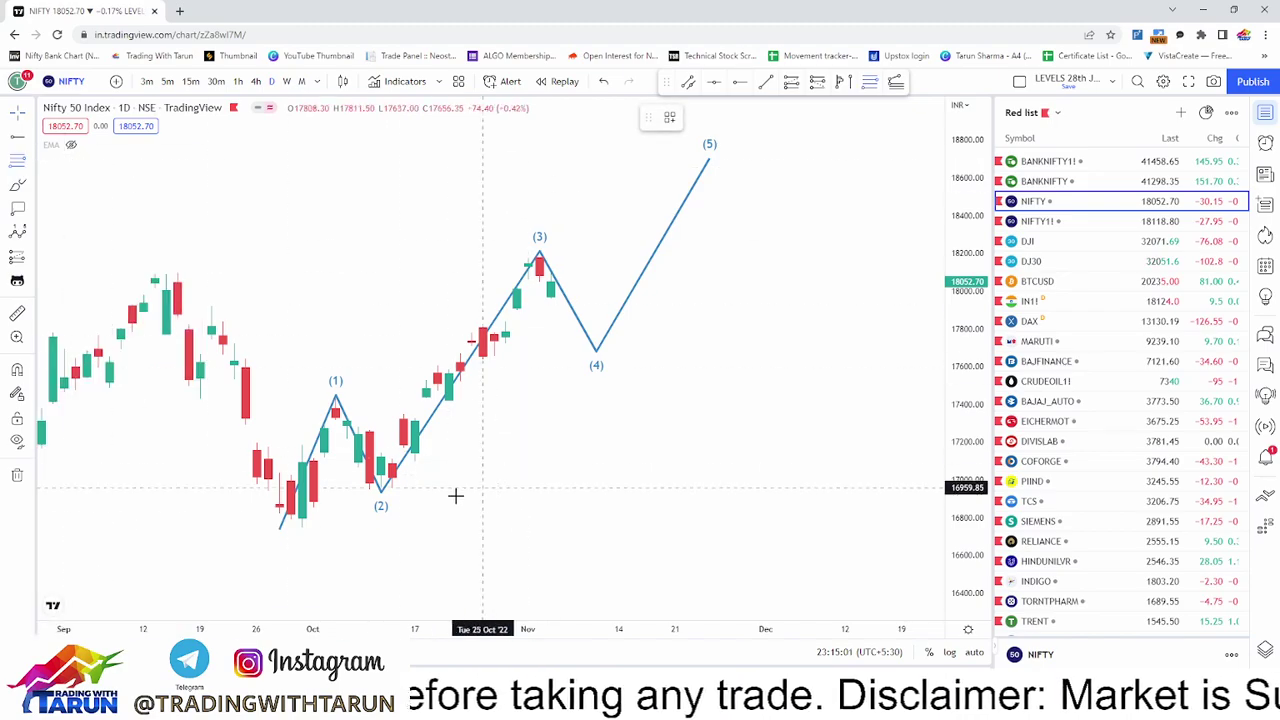
click(346, 488)
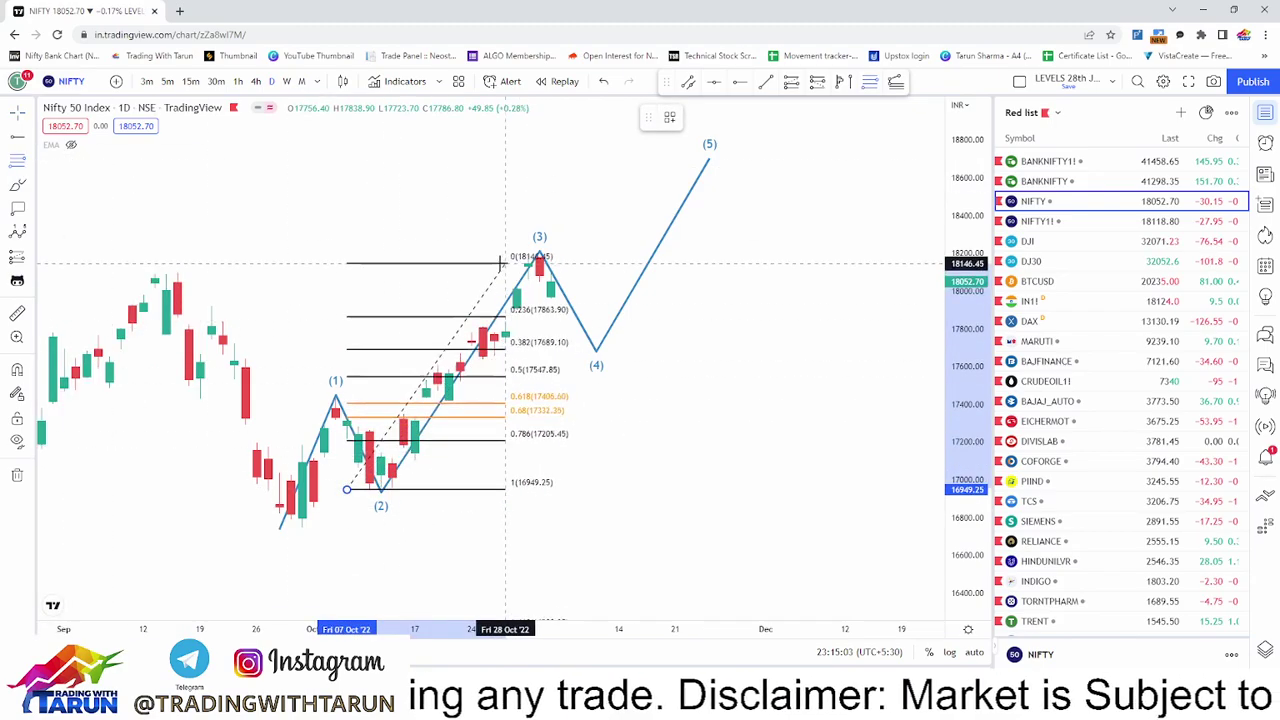
click(800, 257)
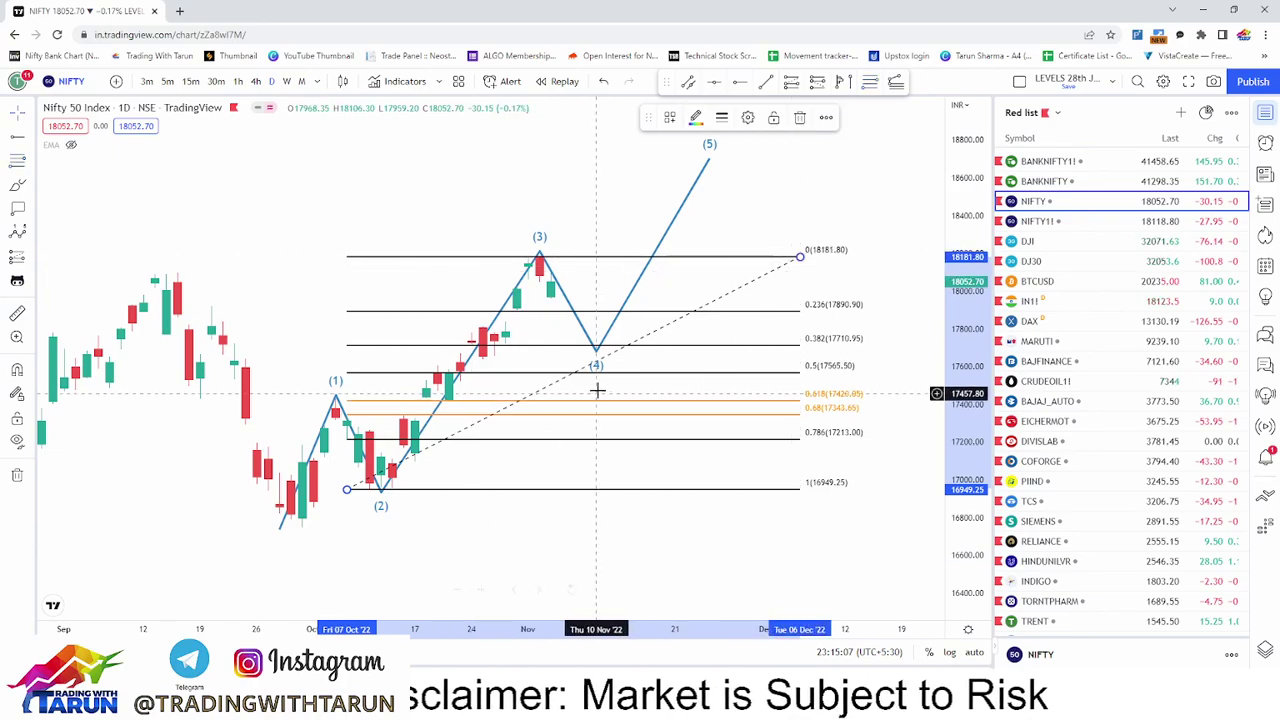
Move the wave (4) point onto the 0.382 retracement level, near 17710.95.
click(596, 352)
drag(596, 352, 608, 347)
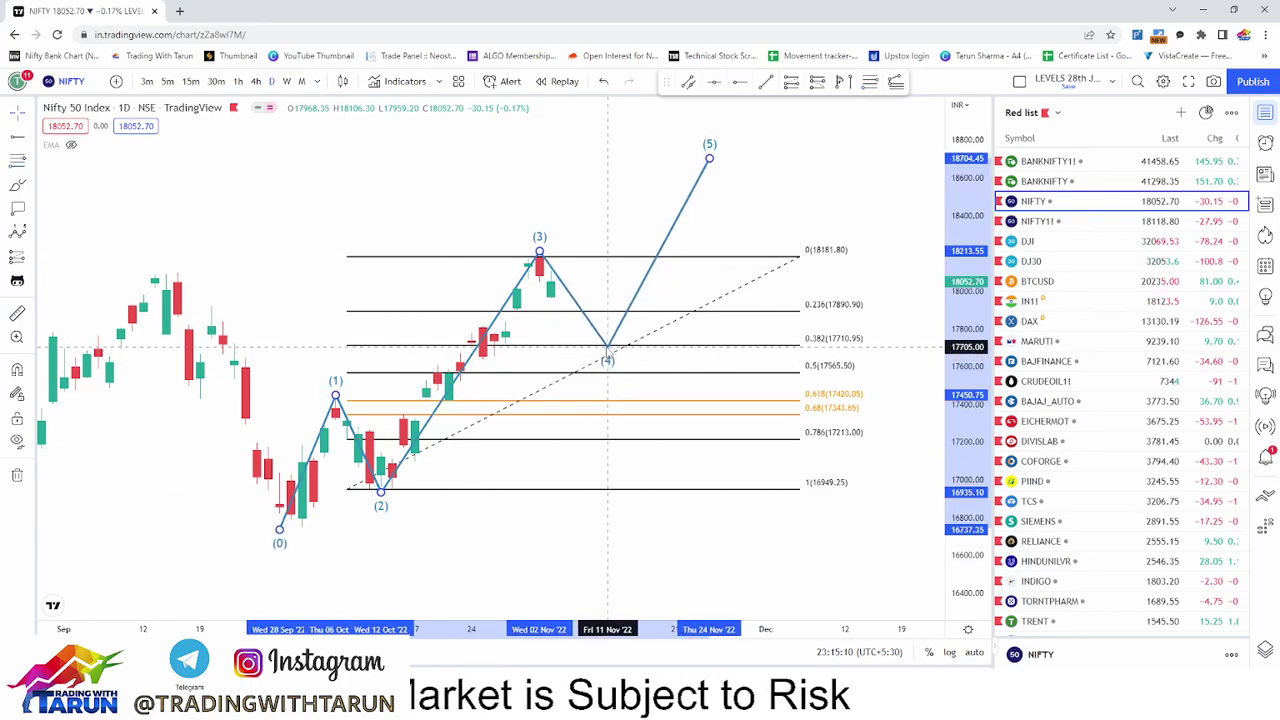
click(660, 384)
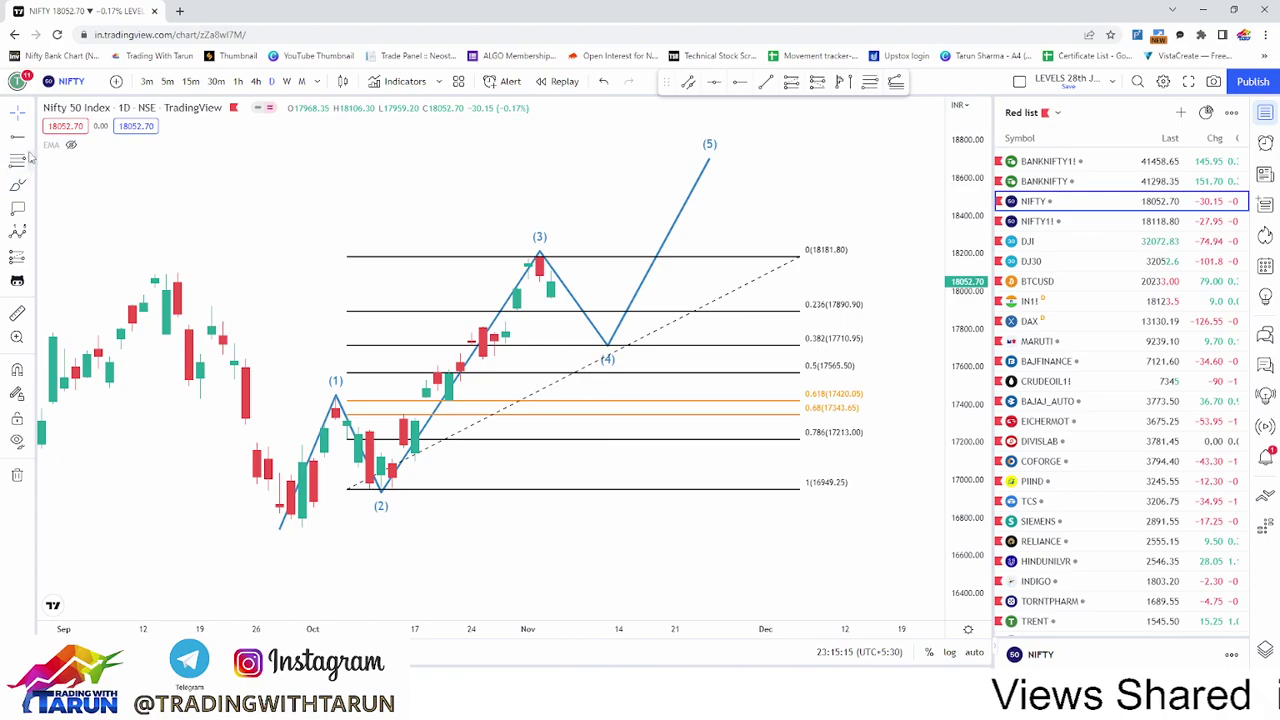
Draw horizontal rays at 17895.70 and 17712.05 along the 0.236 and 0.382 levels, and delete the Fibonacci retracement.
click(535, 311)
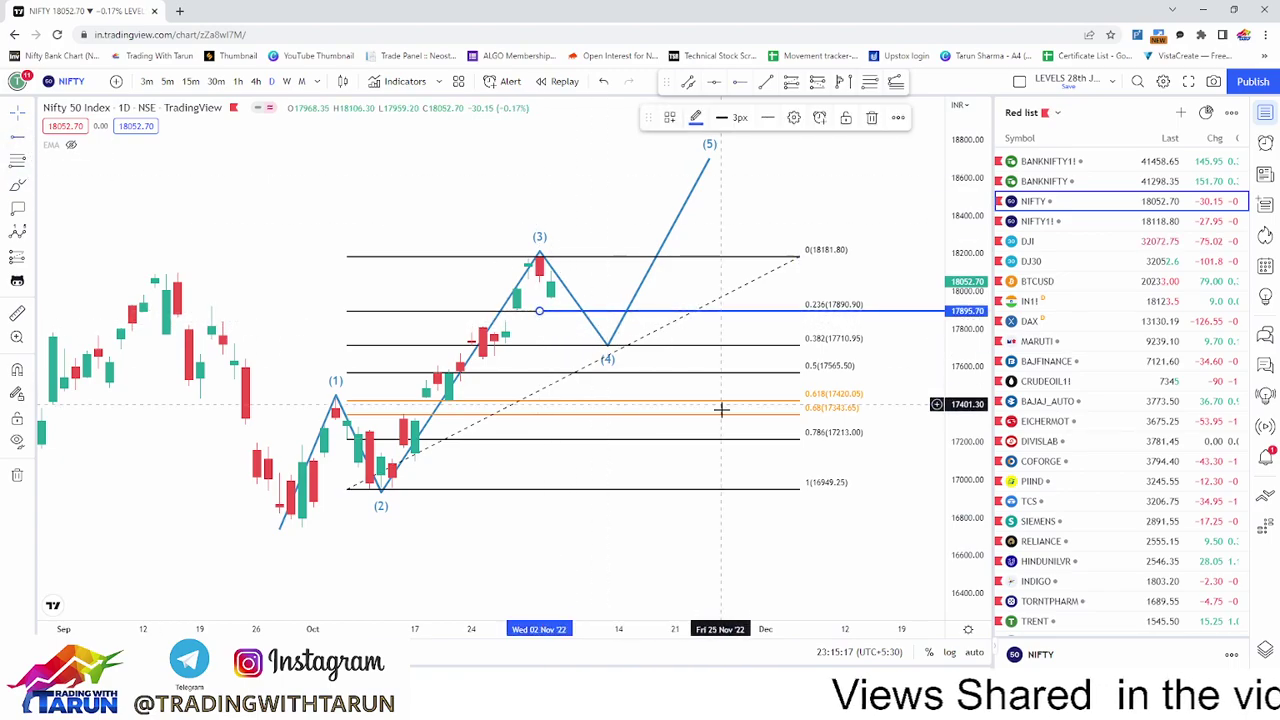
click(16, 140)
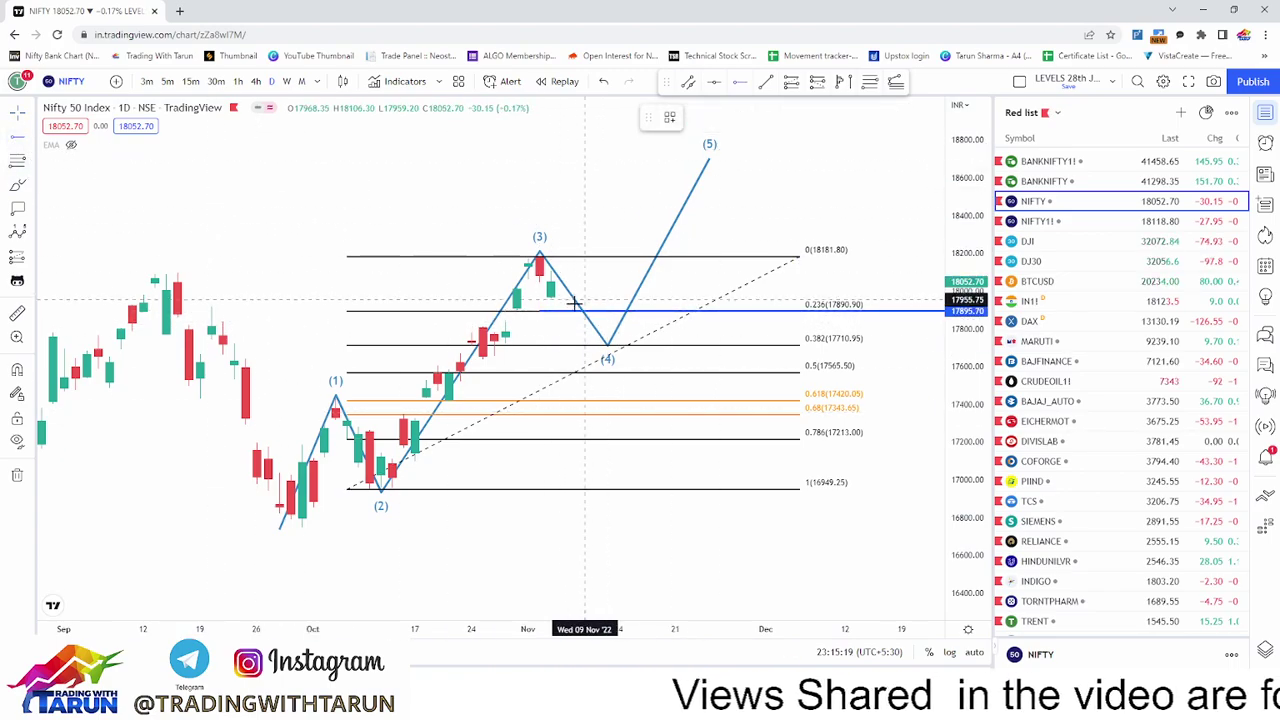
click(540, 345)
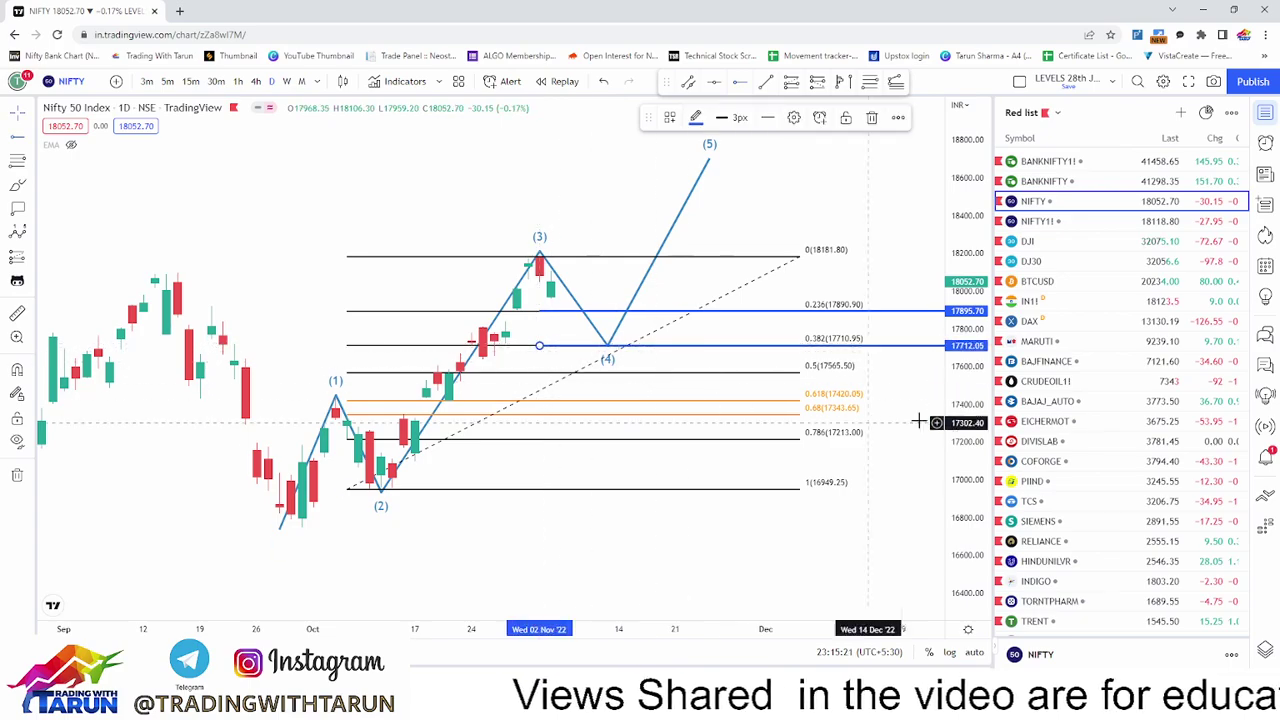
drag(889, 415, 798, 456)
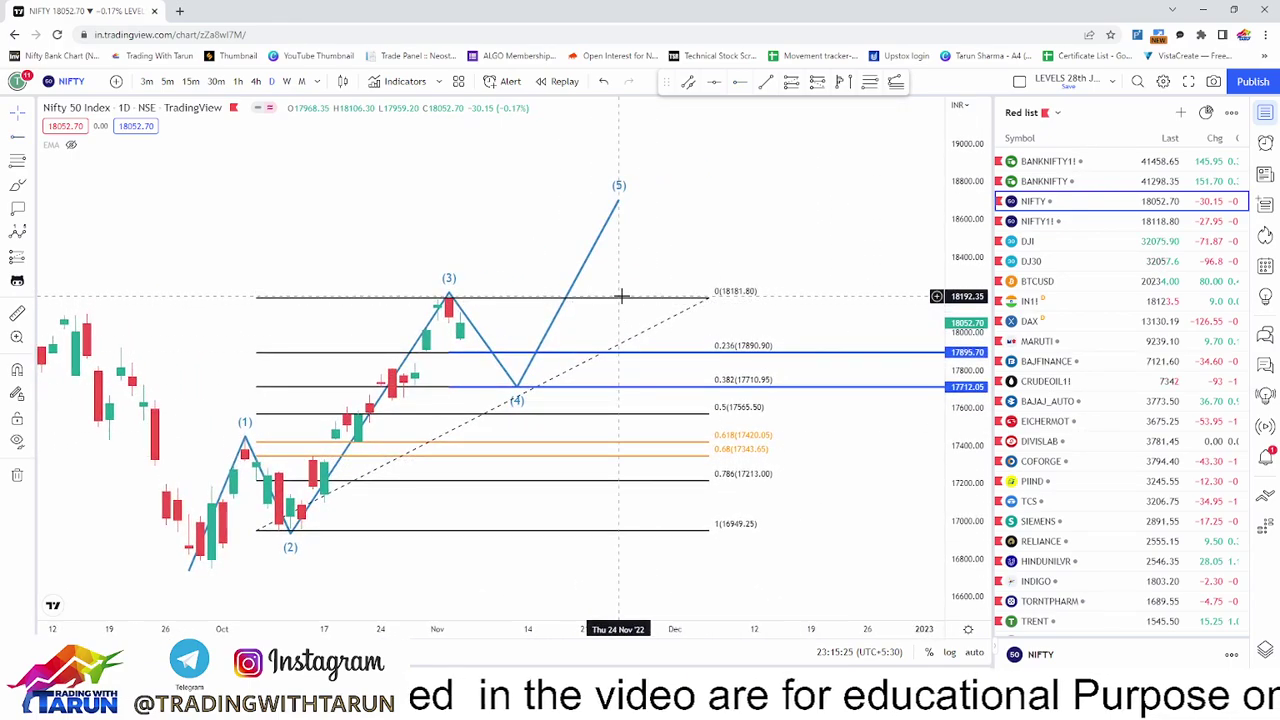
click(621, 296)
click(800, 118)
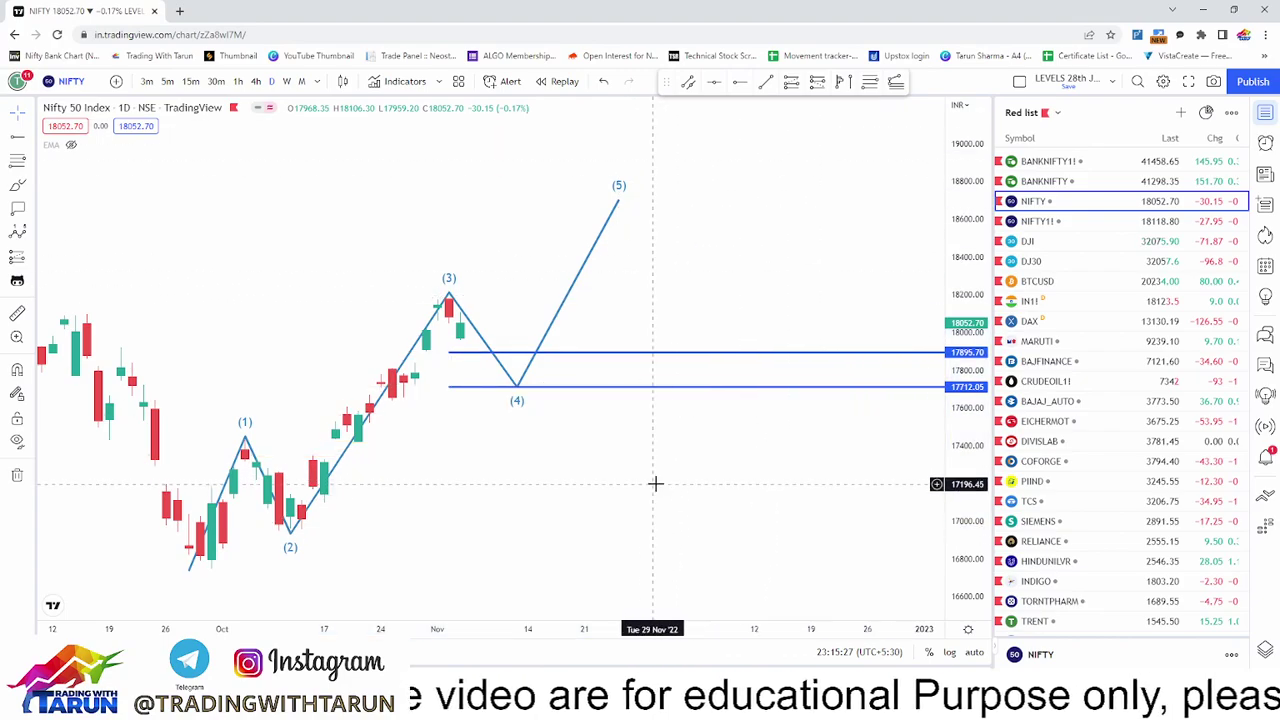
Add price labels of 17888.65 on the upper support ray and 17705.00 on the wave (4) ray.
drag(654, 483, 674, 463)
click(17, 208)
click(594, 343)
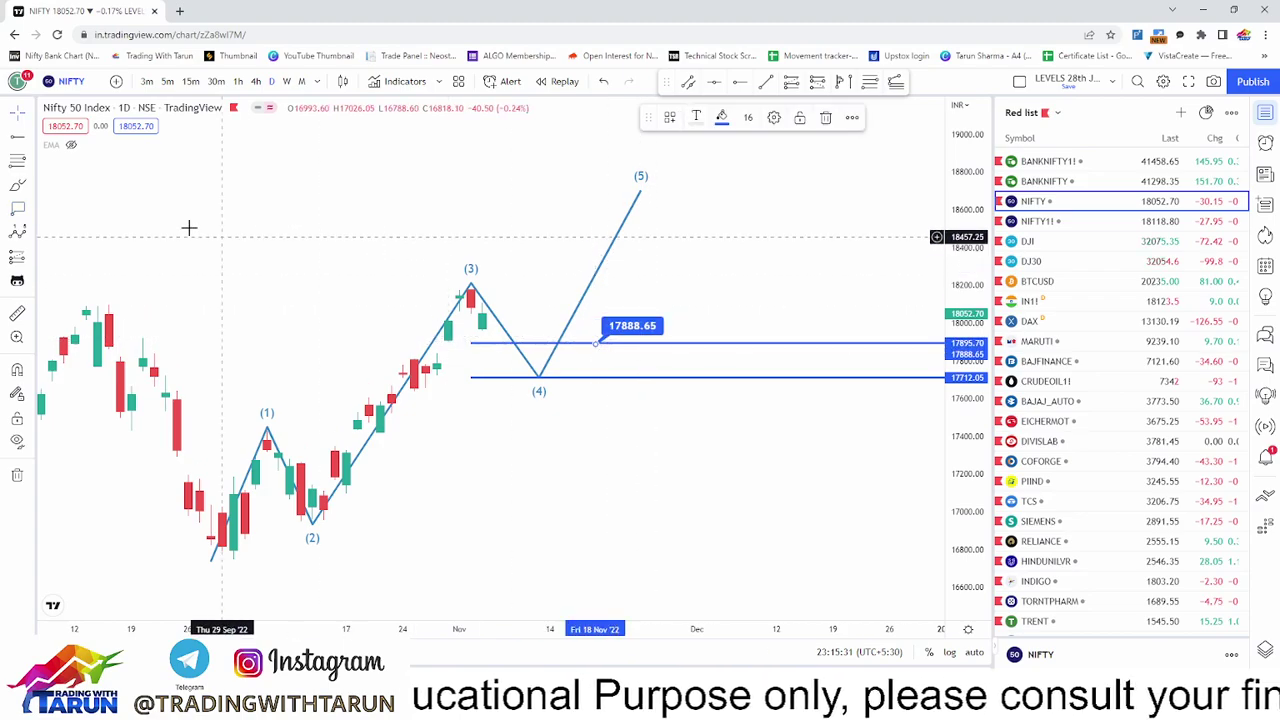
click(17, 208)
click(654, 377)
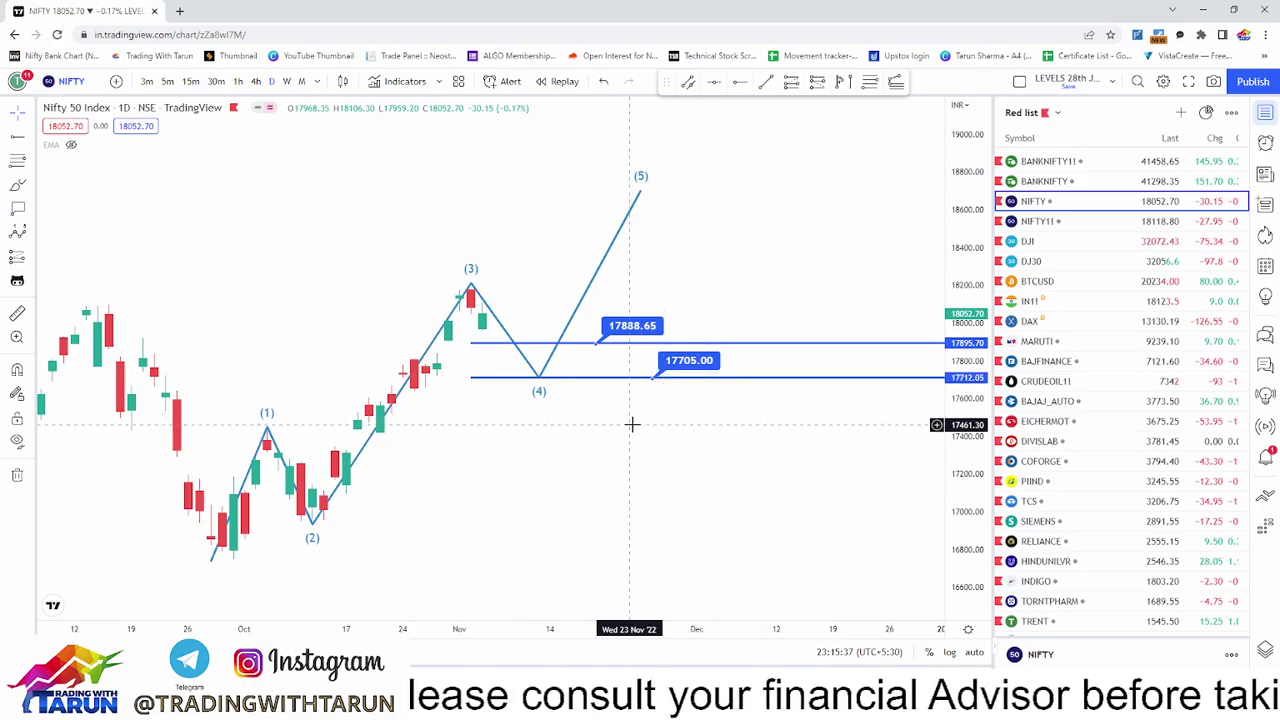
Draw a trend-based Fibonacci extension from wave (2) at 16956.30 through 18181.80 to wave (4) at 17715.60.
drag(631, 423, 615, 427)
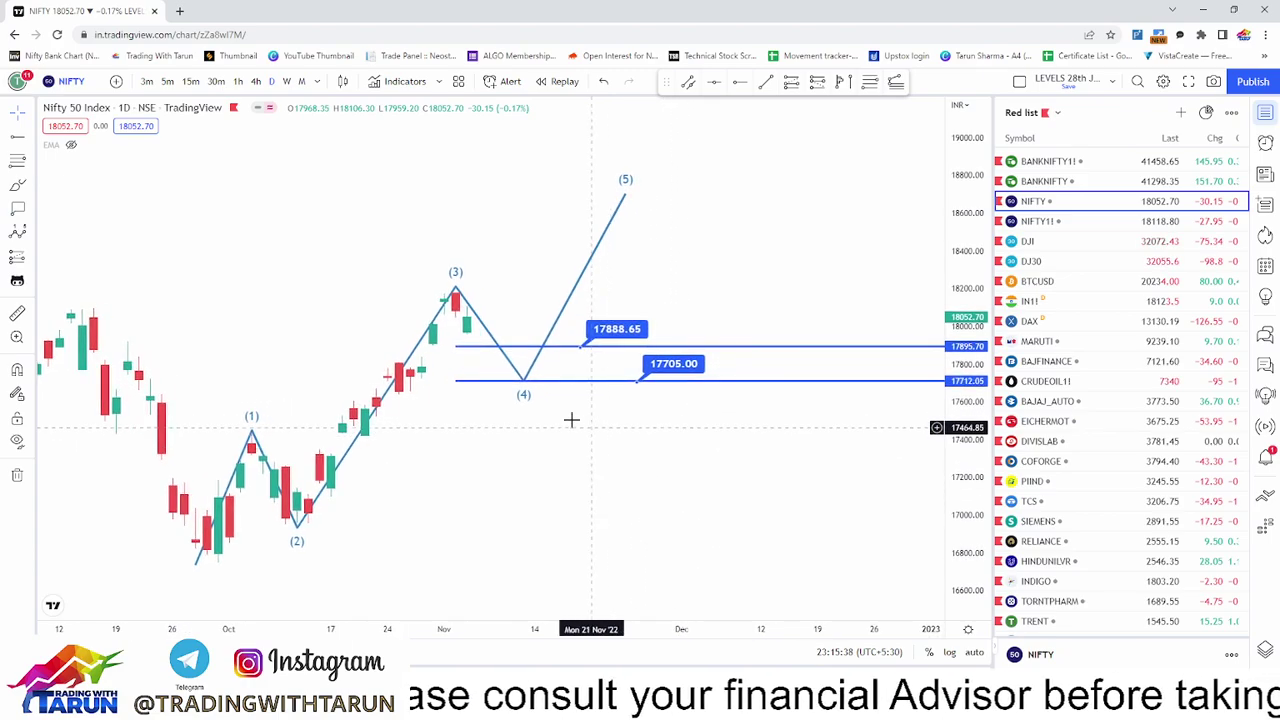
click(33, 165)
click(95, 187)
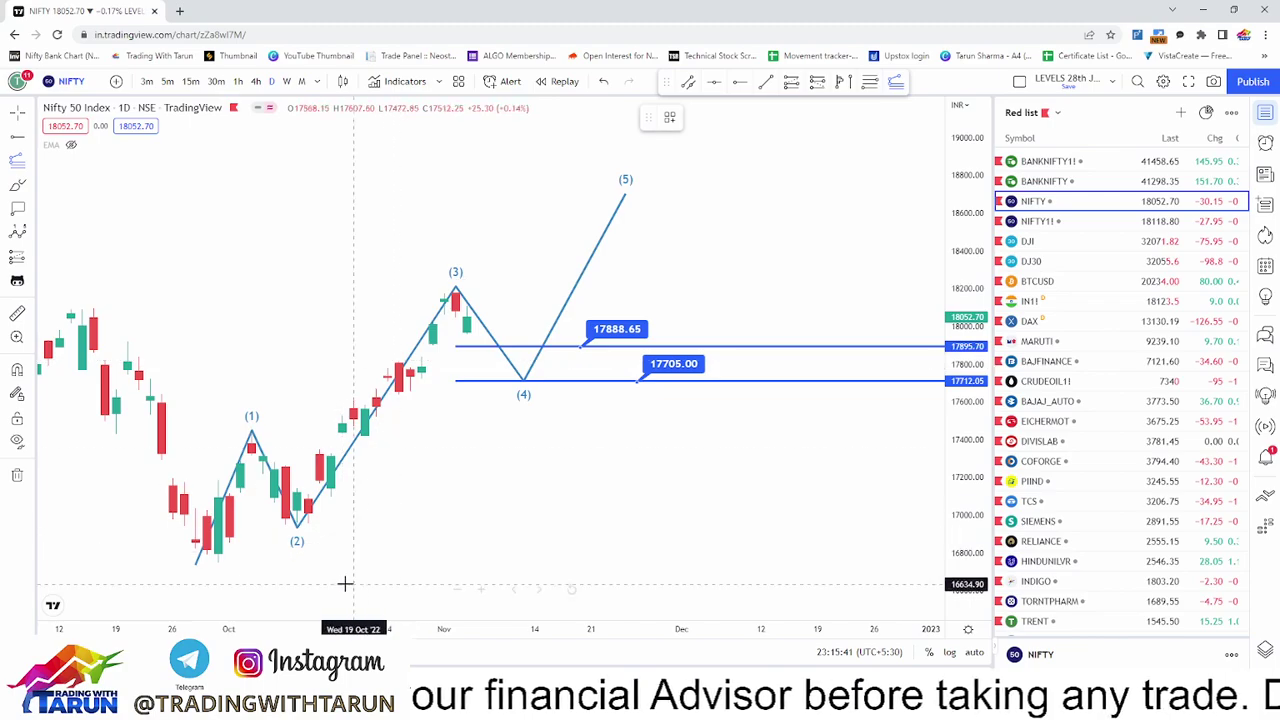
click(261, 523)
click(399, 292)
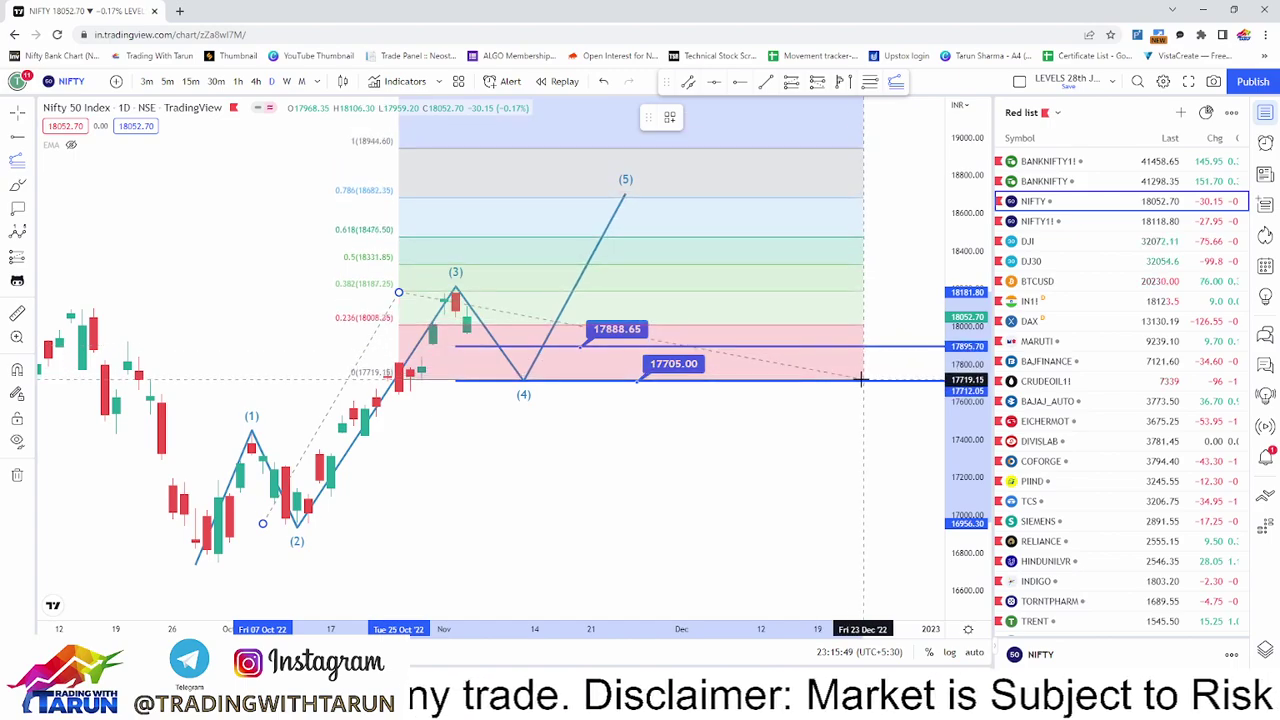
click(849, 380)
Move the wave (5) point onto the 0.618 extension level and draw a horizontal ray along it at 18474.90.
drag(626, 195, 641, 241)
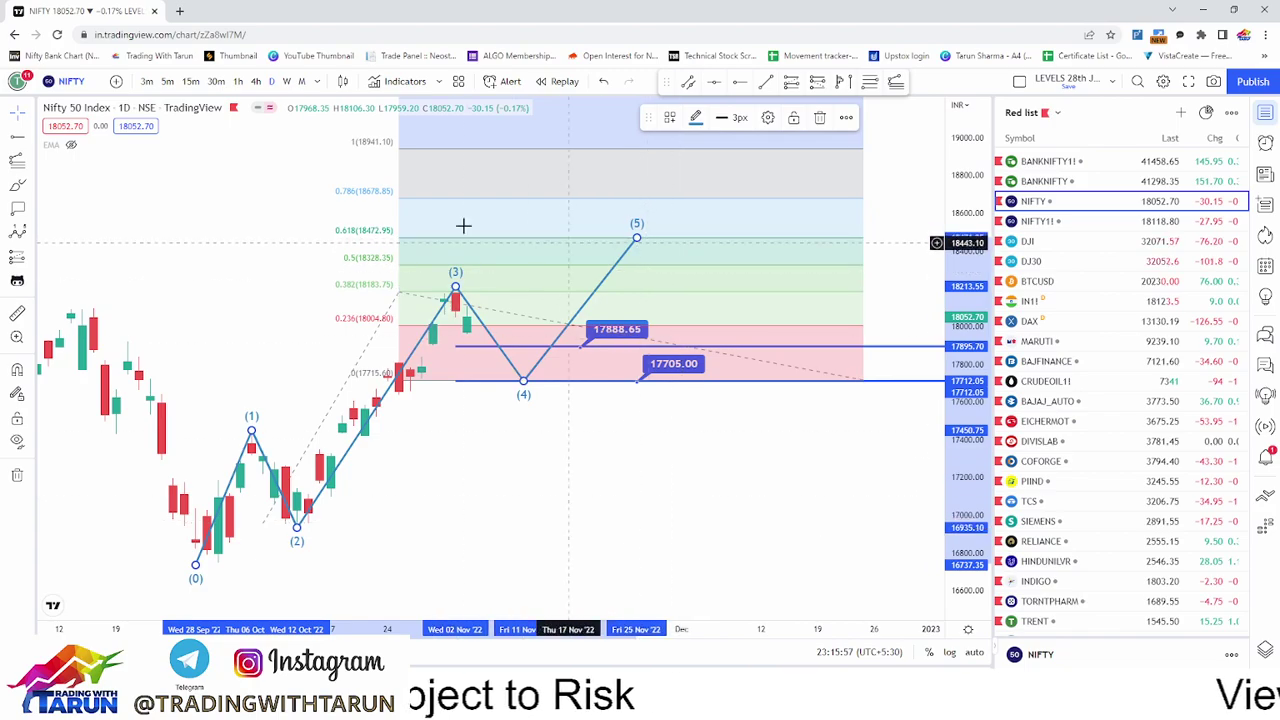
click(17, 136)
click(602, 237)
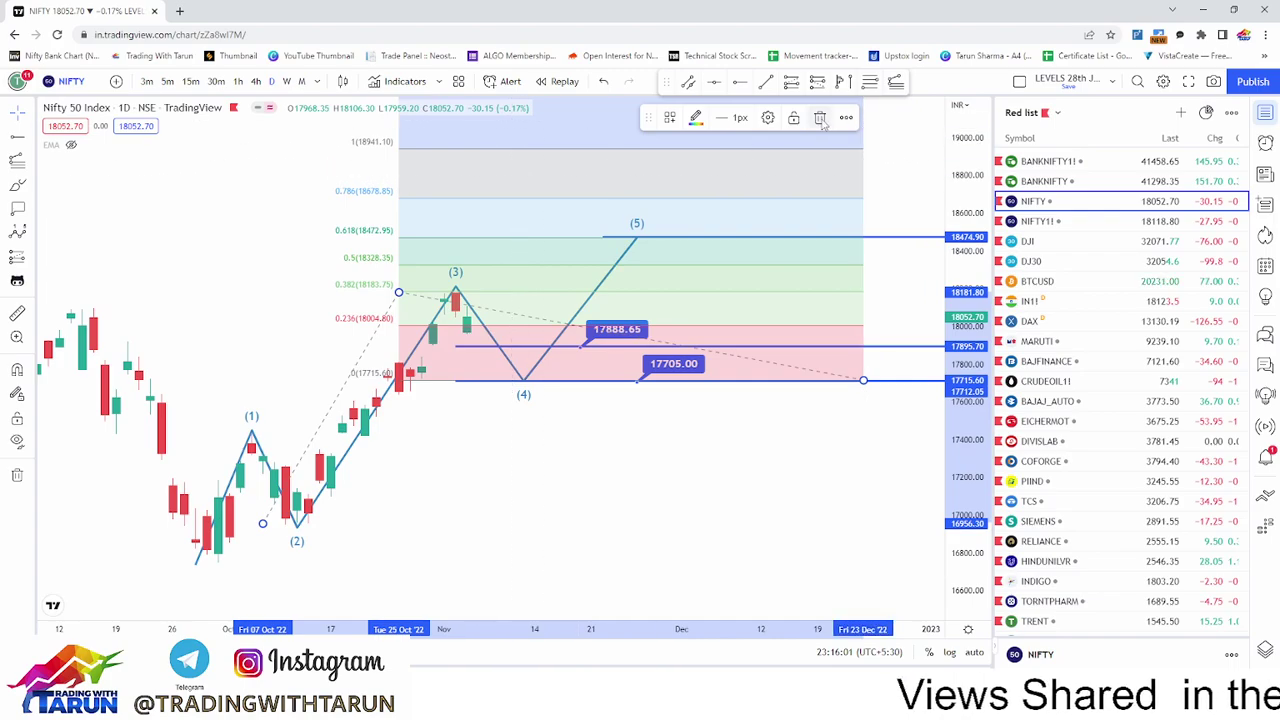
Delete the trend-based Fibonacci extension from the NIFTY chart.
click(872, 117)
drag(715, 452, 740, 415)
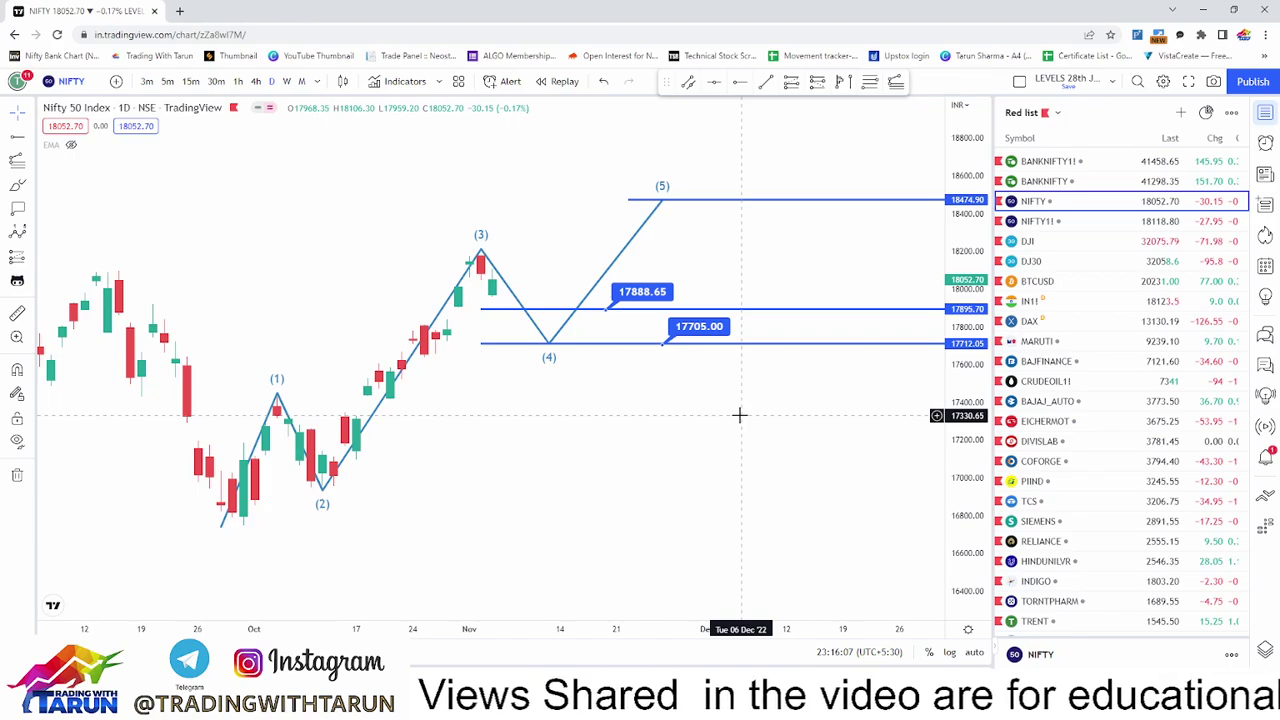
Close the advertisement and the ad-free upgrade offer covering the NIFTY chart.
scroll(526, 380, left, 2)
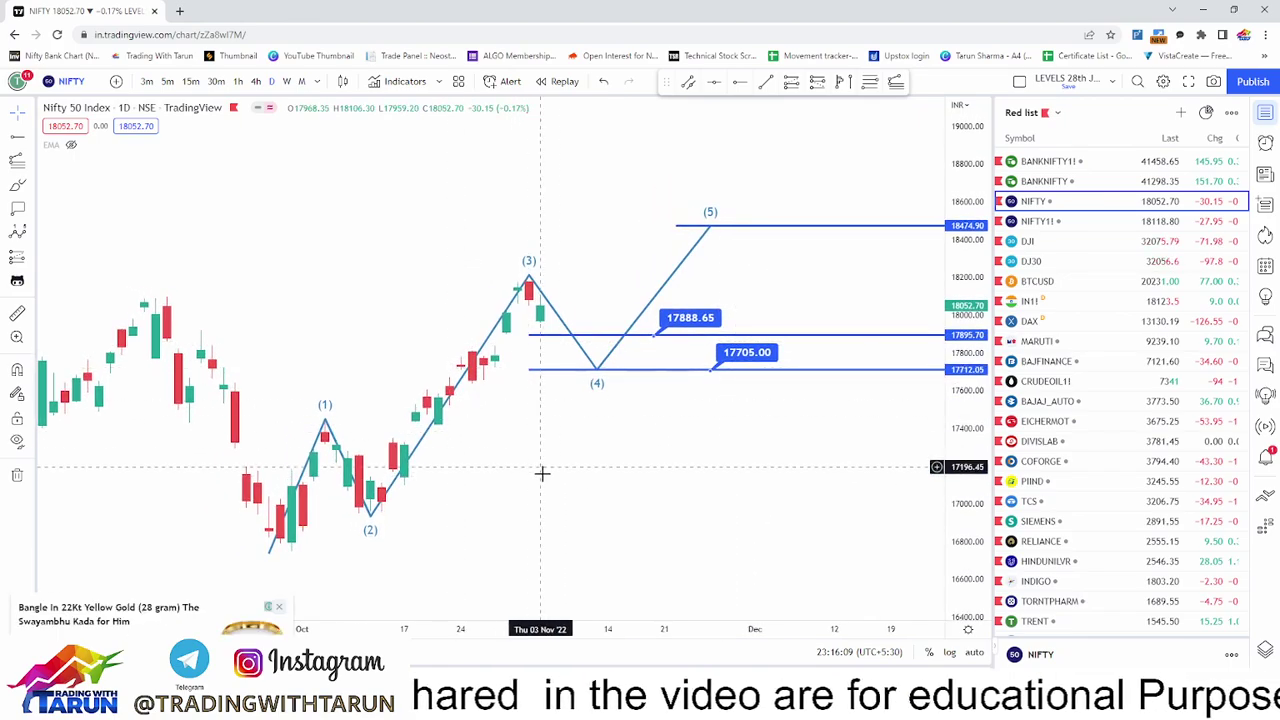
scroll(540, 471, left, 2)
click(279, 608)
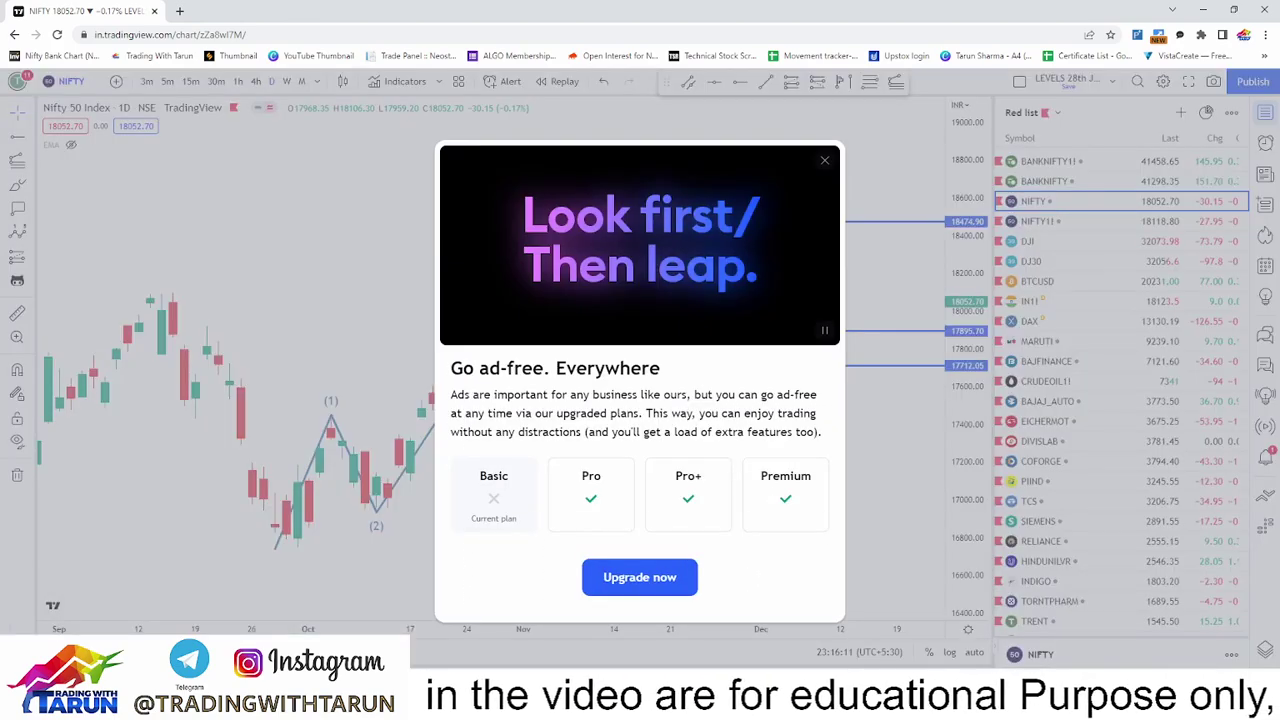
click(824, 161)
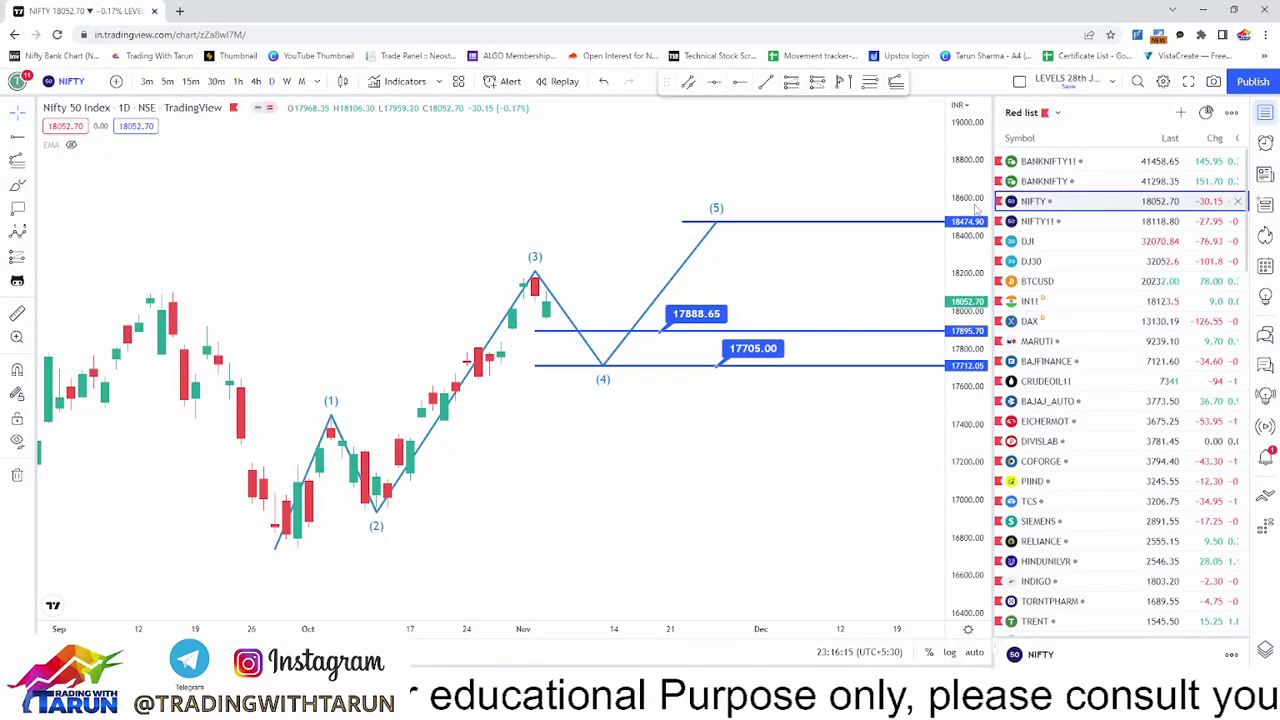
Remove all drawings from the NIFTY chart and from the BANKNIFTY daily chart, keeping the indicator.
click(20, 476)
click(70, 472)
key(Up)
click(17, 476)
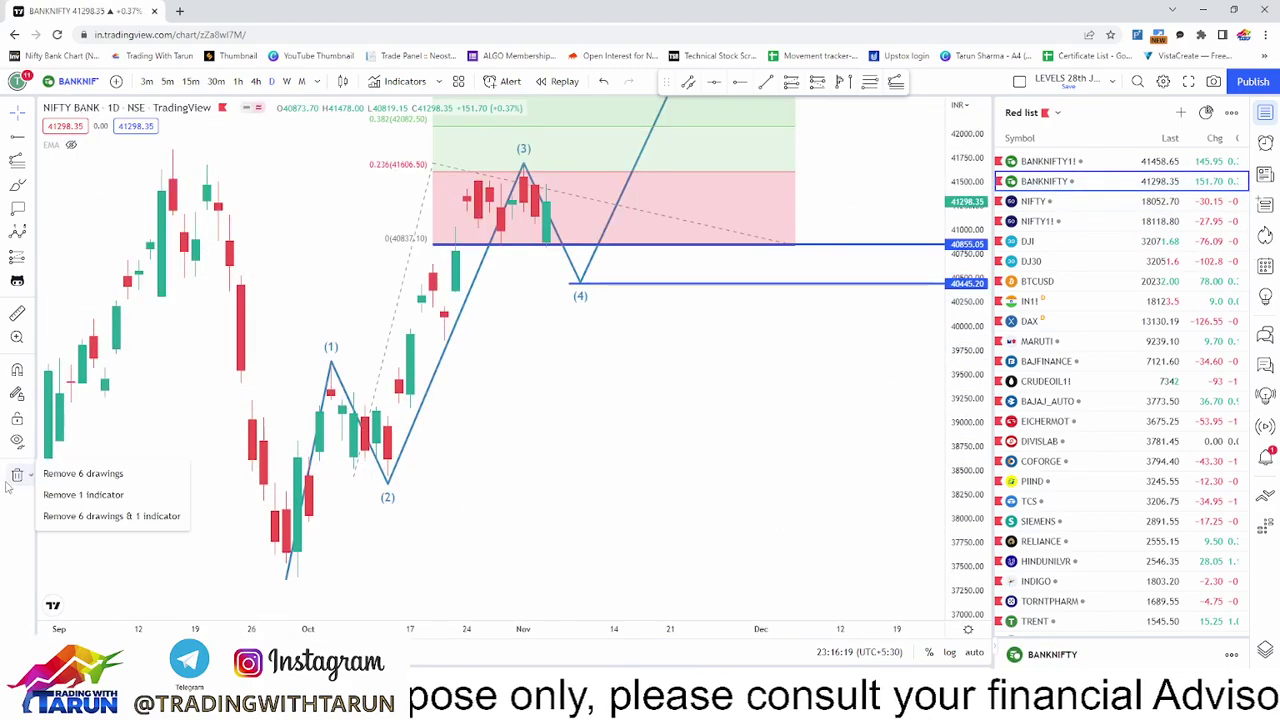
click(70, 473)
Switch the BANKNIFTY chart to the 30-minute timeframe with the price action since September in view.
drag(529, 410, 540, 503)
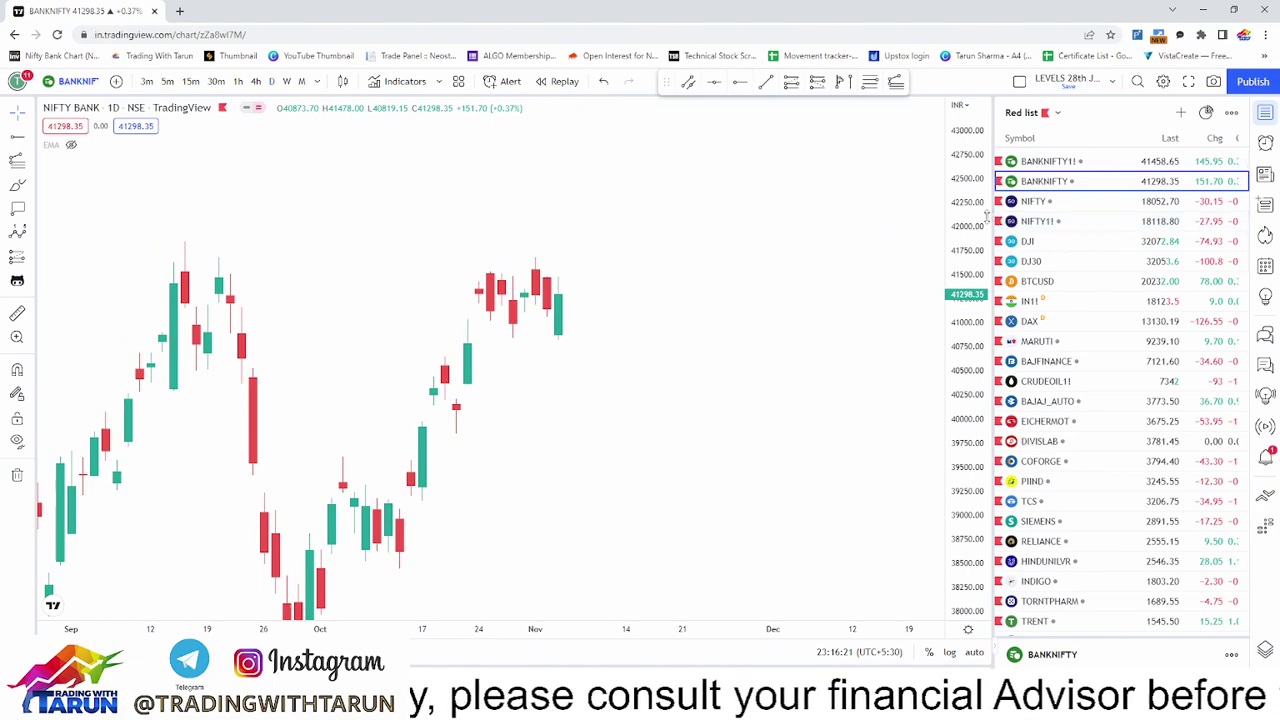
drag(967, 263, 964, 450)
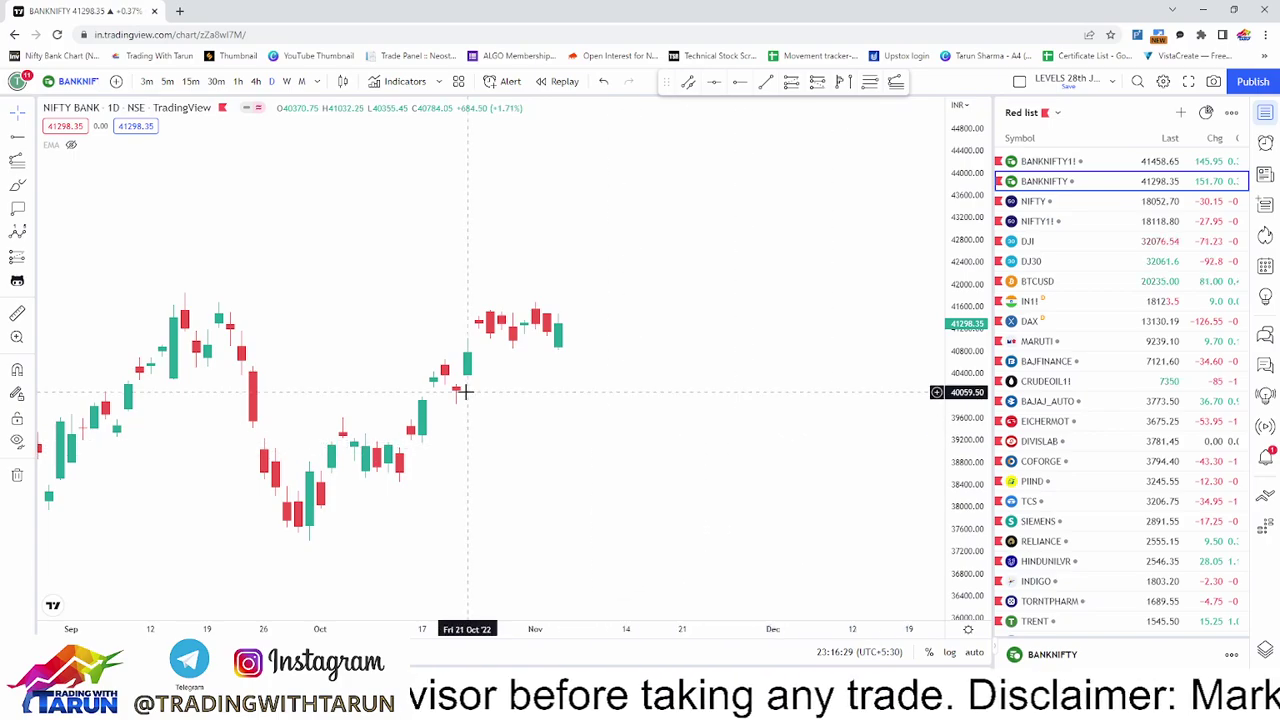
scroll(670, 410, down, 2)
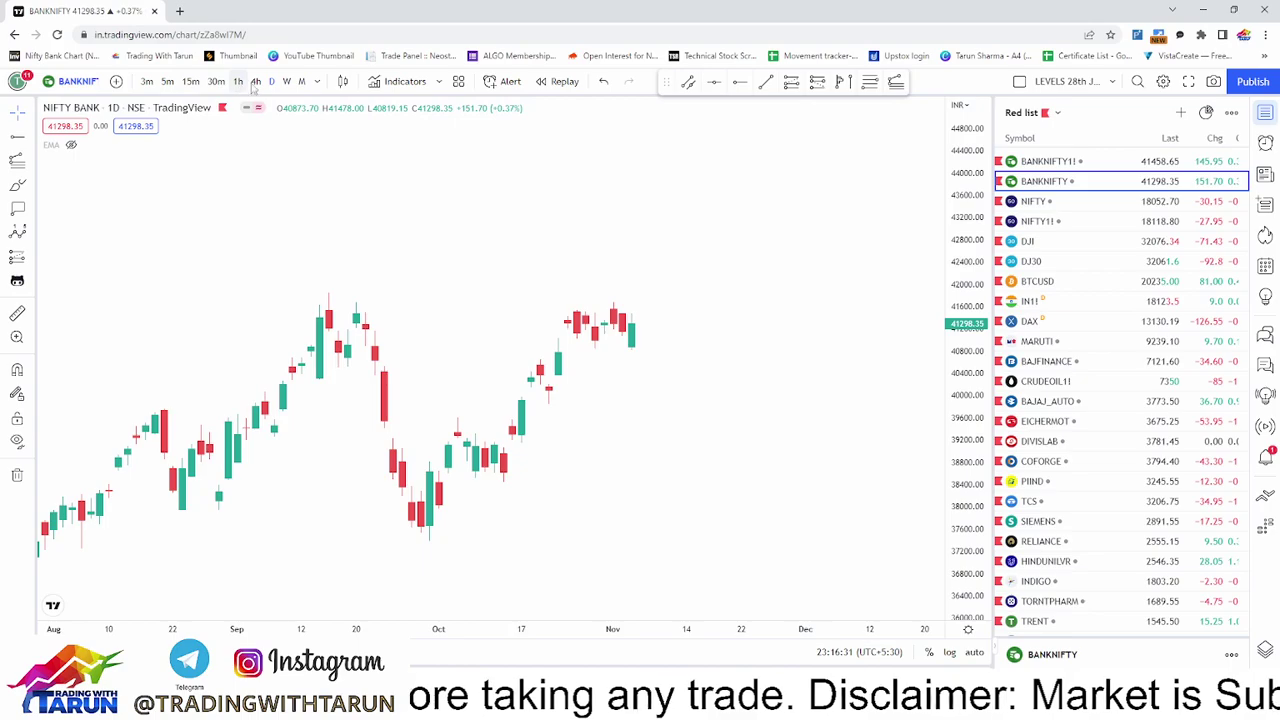
click(218, 82)
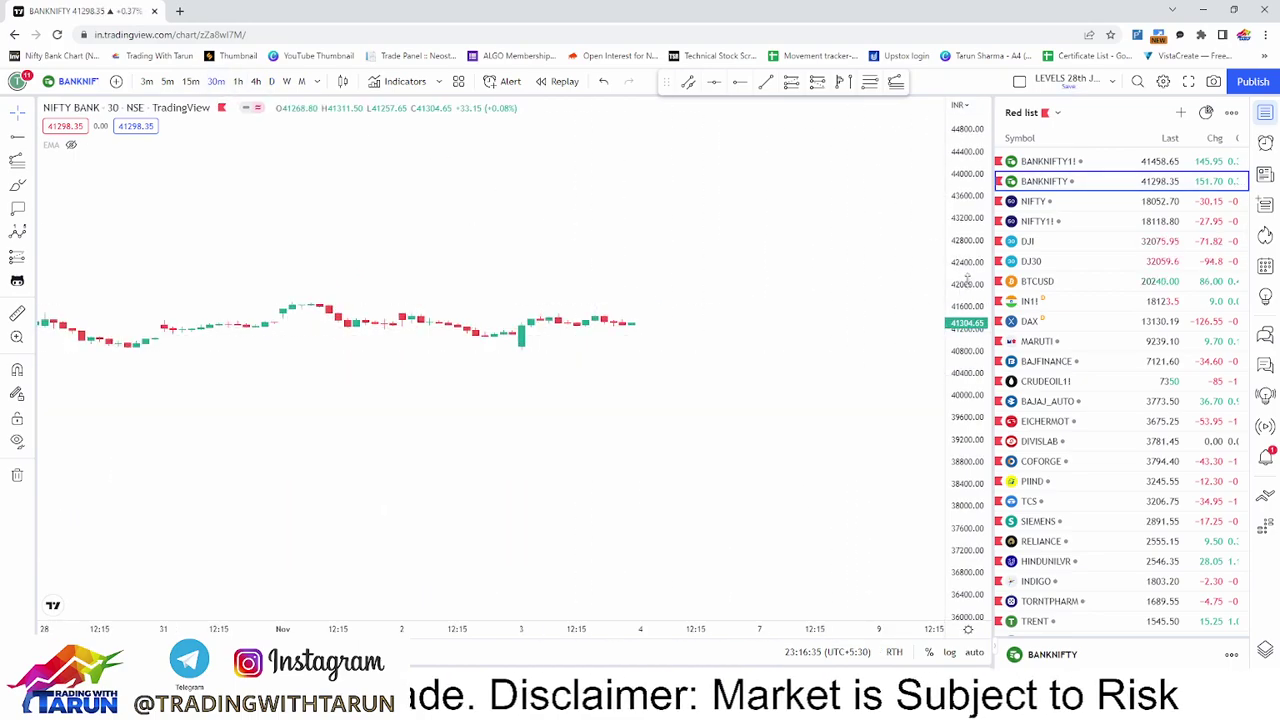
scroll(845, 400, down, 2)
scroll(855, 415, down, 6)
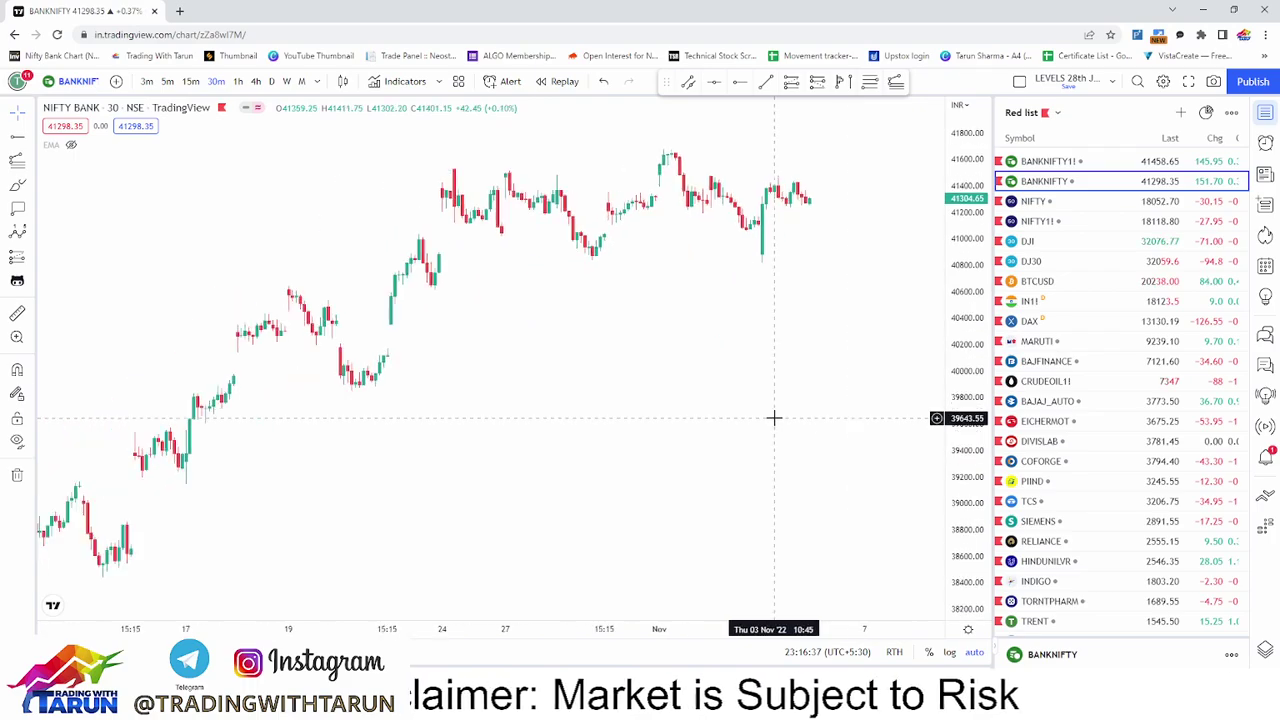
scroll(844, 462, up, 1)
drag(966, 232, 966, 318)
drag(872, 336, 692, 427)
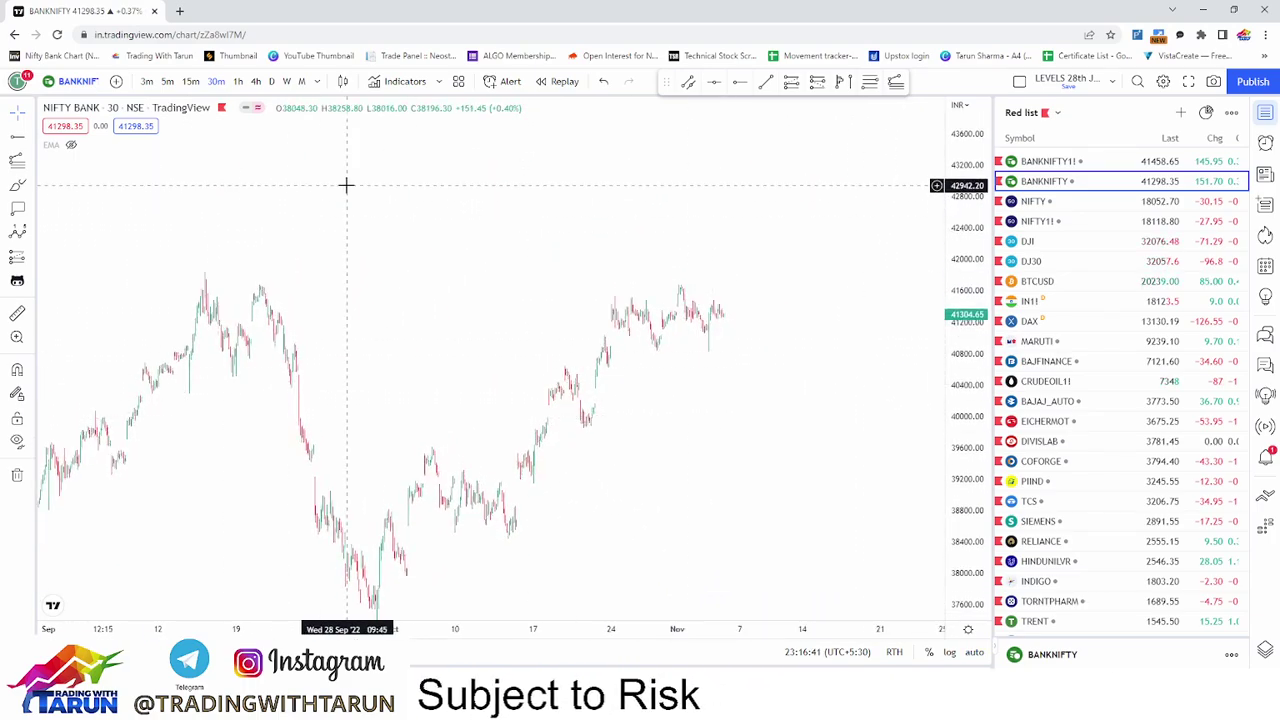
Draw thin rectangle zones from 41676.40 to 41769.85 along the recent highs and from 40801.35 to 40886.30 along the recent lows.
click(29, 188)
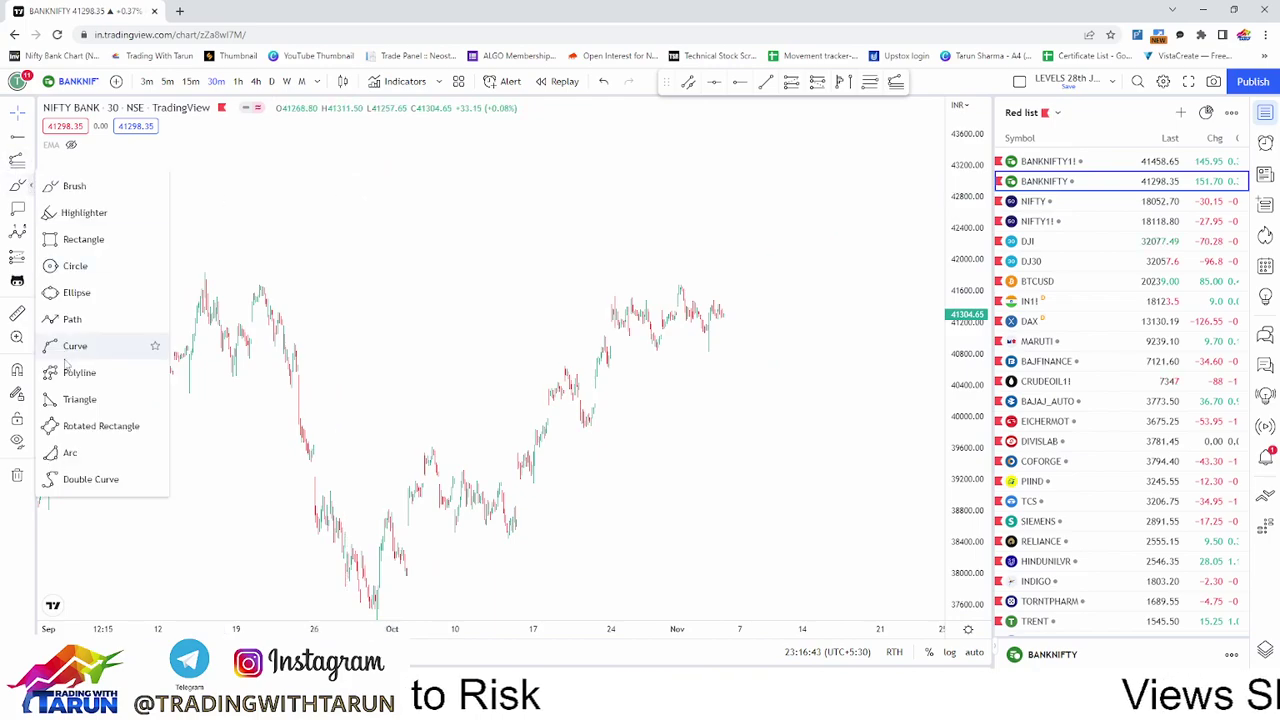
click(62, 245)
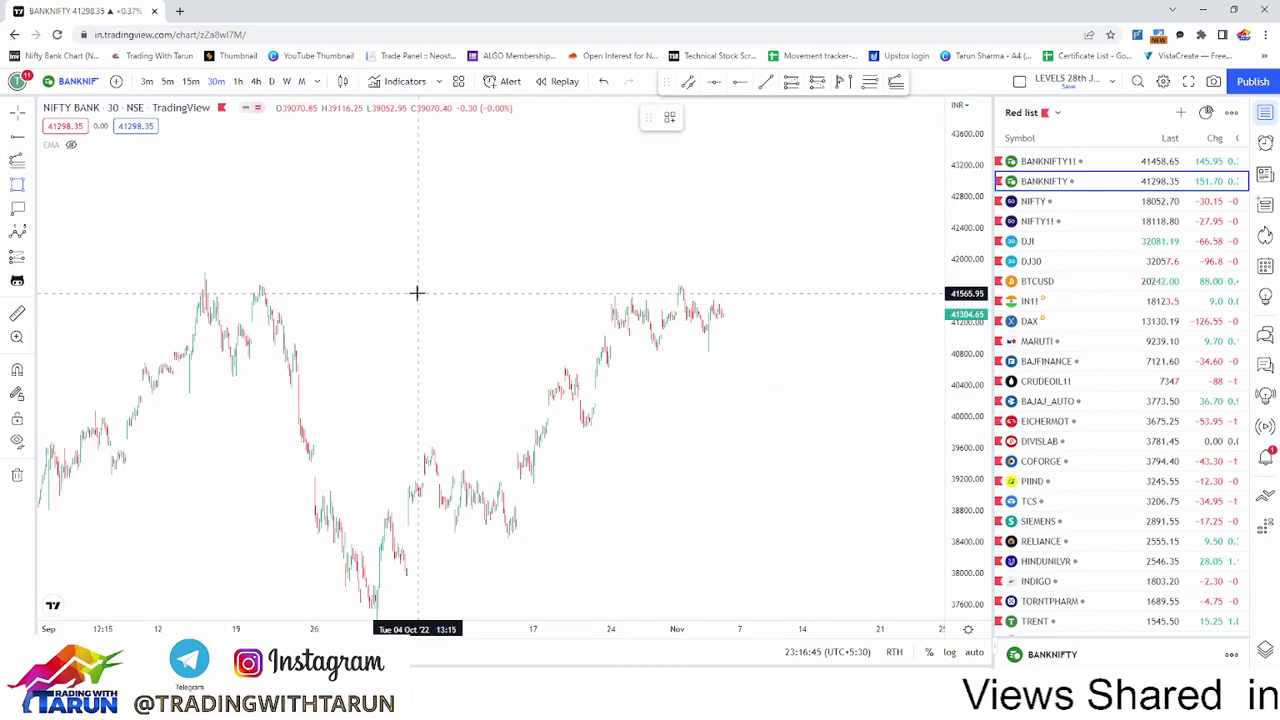
click(417, 284)
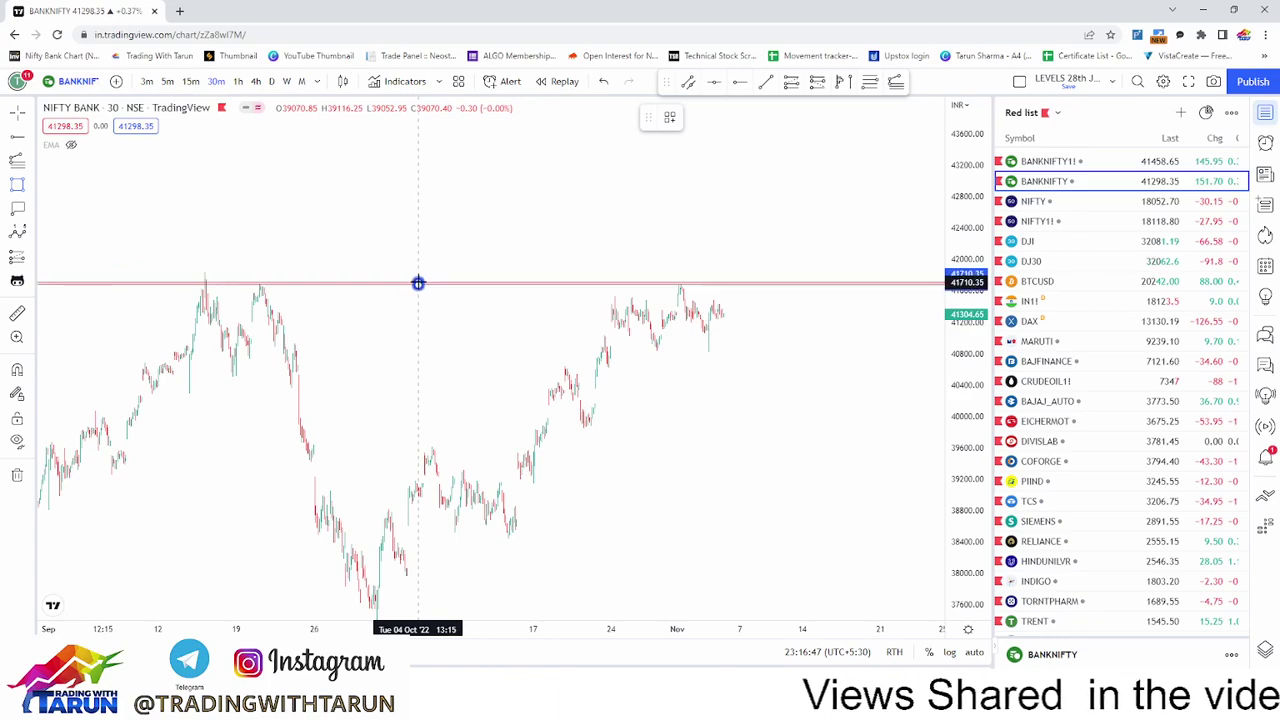
click(418, 280)
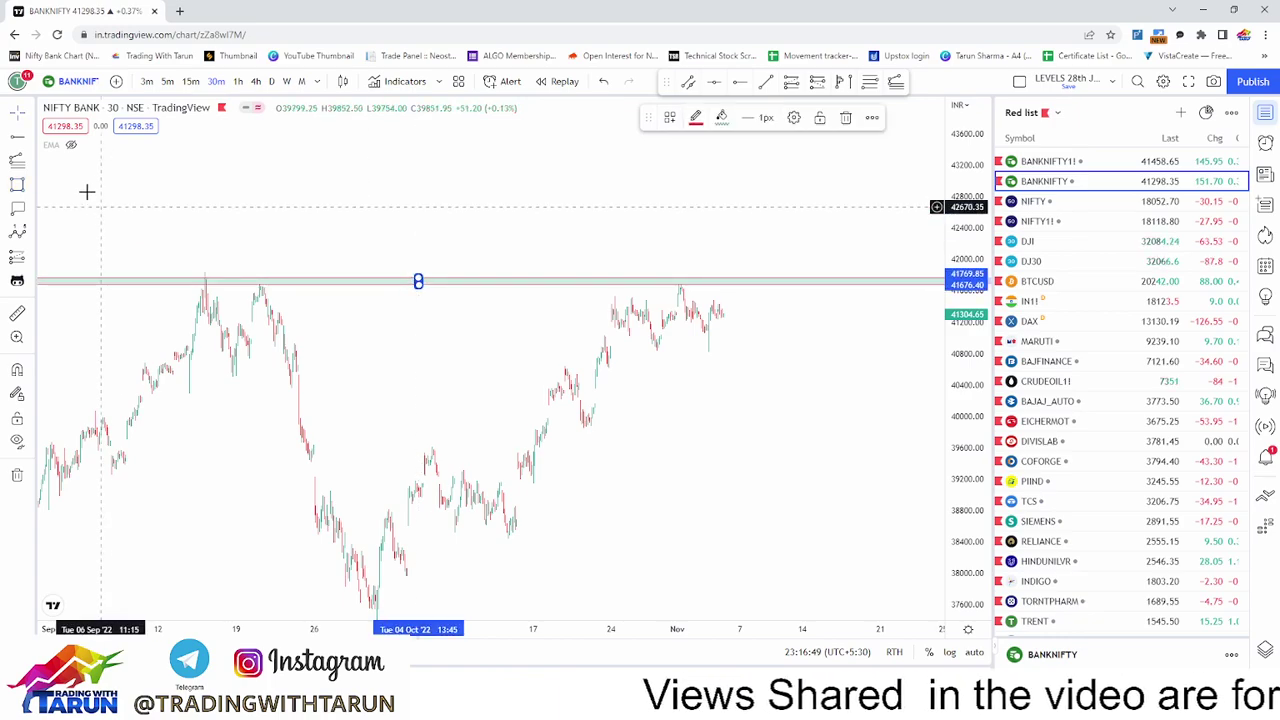
click(18, 184)
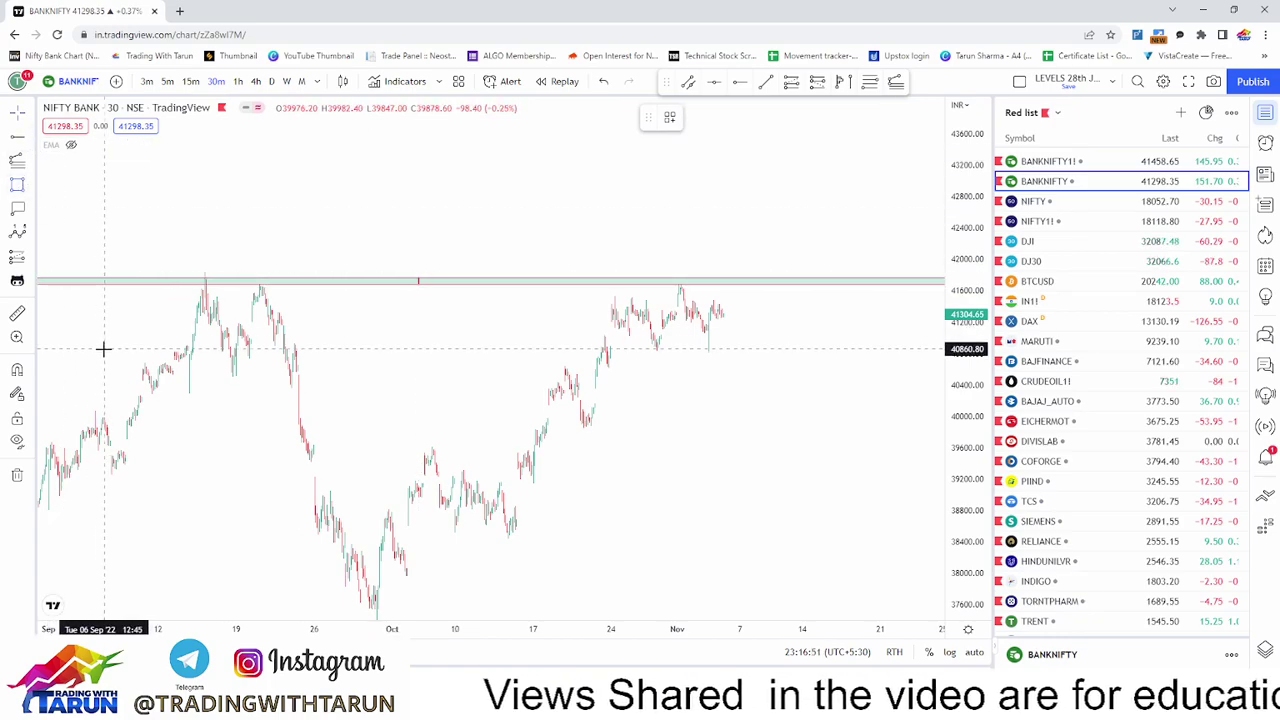
drag(108, 352, 108, 348)
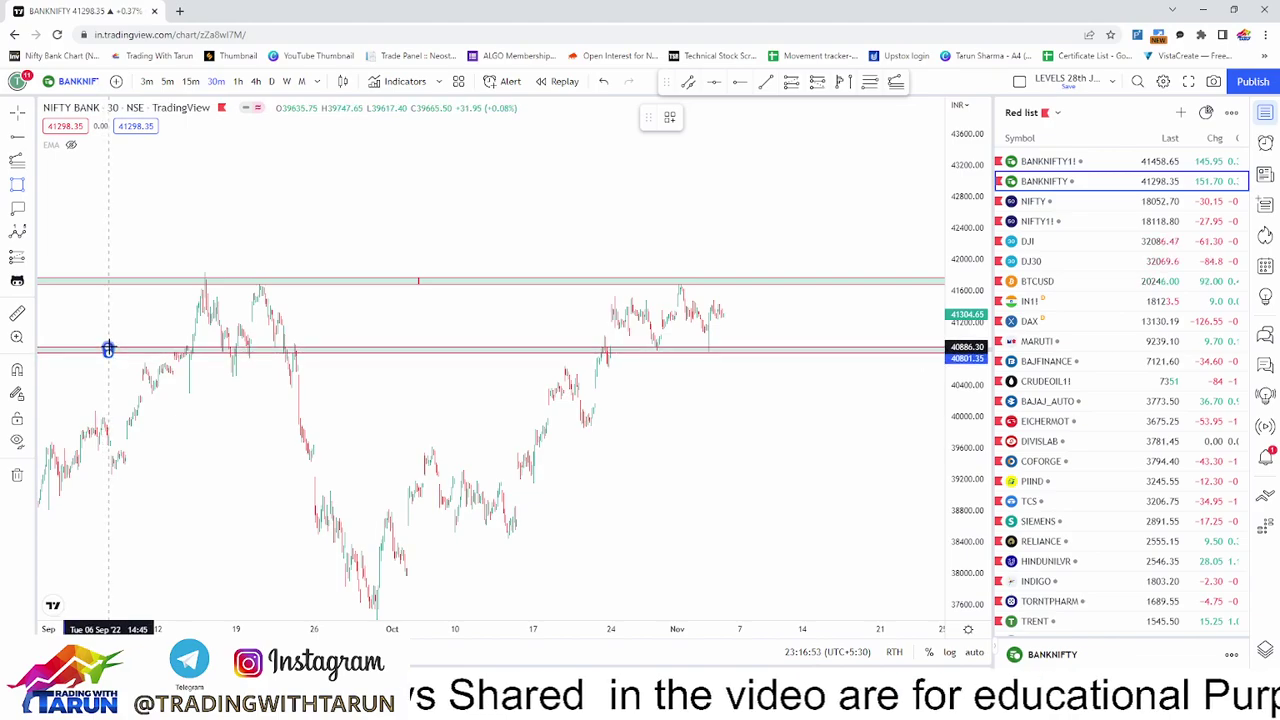
Switch the BANKNIFTY chart to the 1-hour timeframe, showing the candles since late August with room above for targets.
mouse_move(640, 434)
mouse_down()
mouse_move(600, 471)
mouse_move(420, 454)
mouse_move(241, 142)
mouse_up()
click(237, 84)
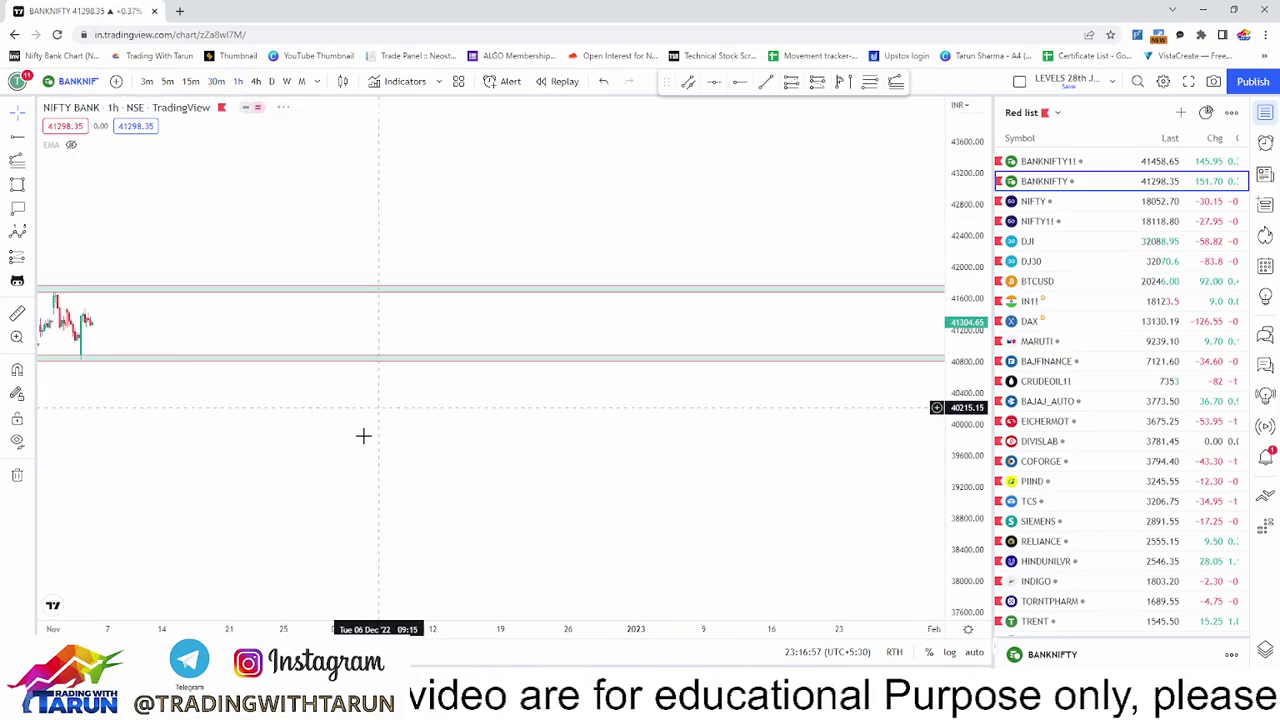
drag(968, 267, 966, 472)
scroll(659, 457, up, 2)
drag(511, 437, 601, 470)
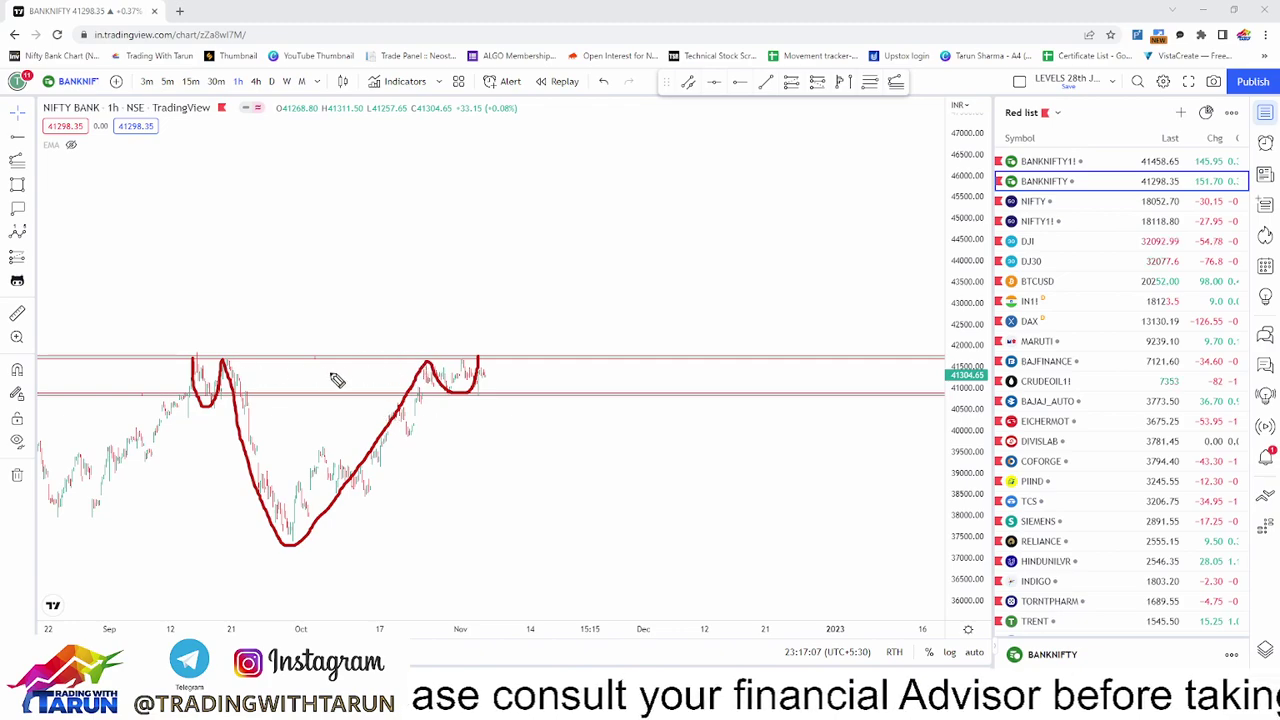
Sketch a freehand breakout and retest path rising from the cup-and-handle outline to about 46700, and clear the annotations.
drag(485, 333, 681, 147)
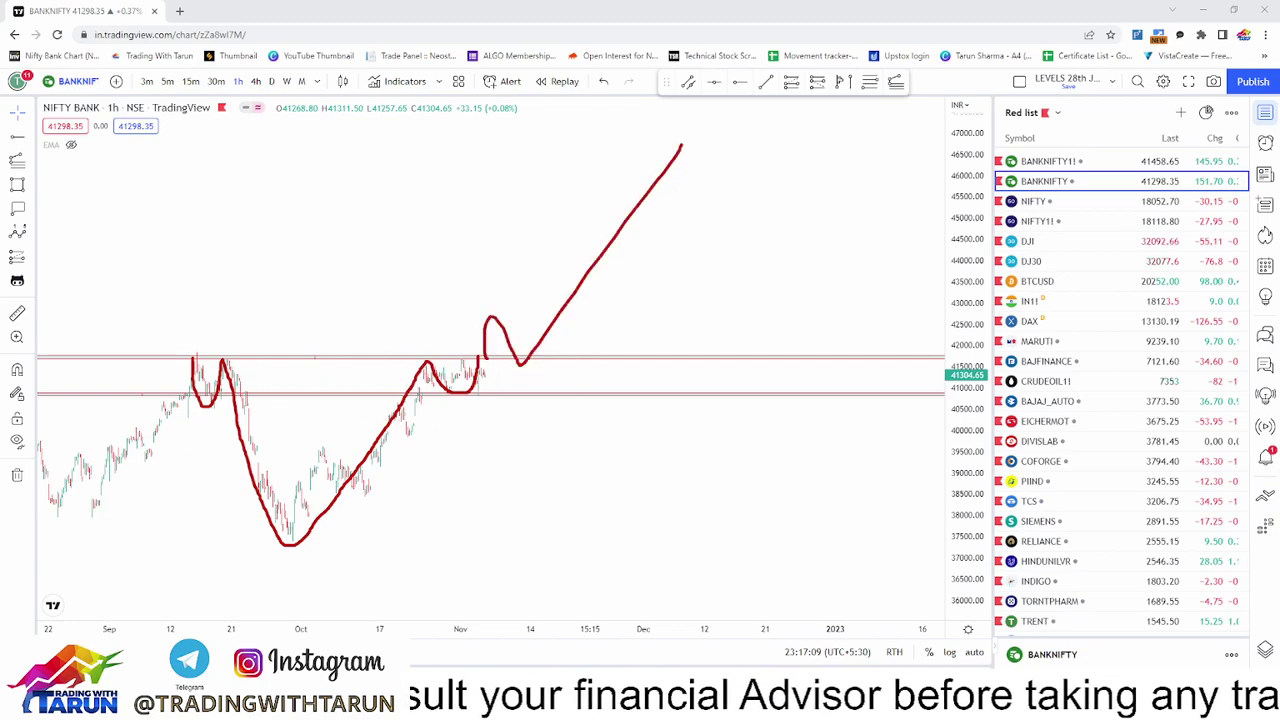
key(ctrl+z)
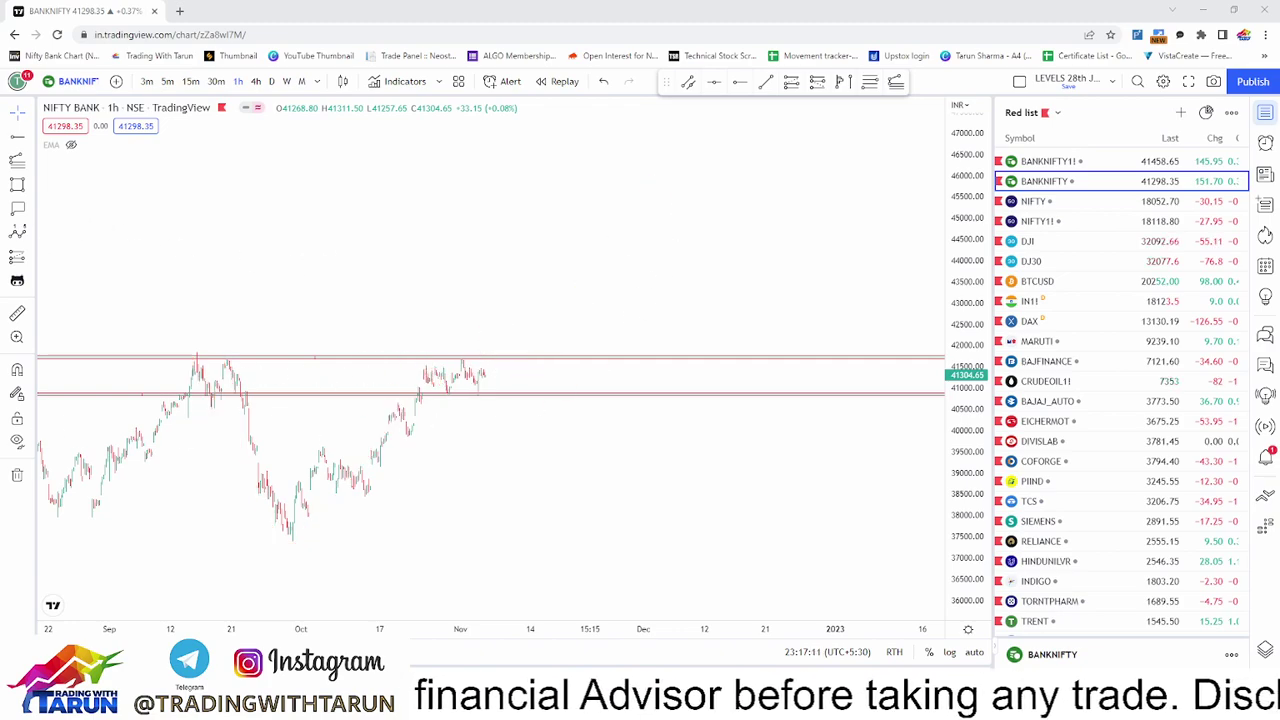
Try to measure the cup's depth starting from the 30 September low at 37557.70.
click(17, 313)
click(297, 535)
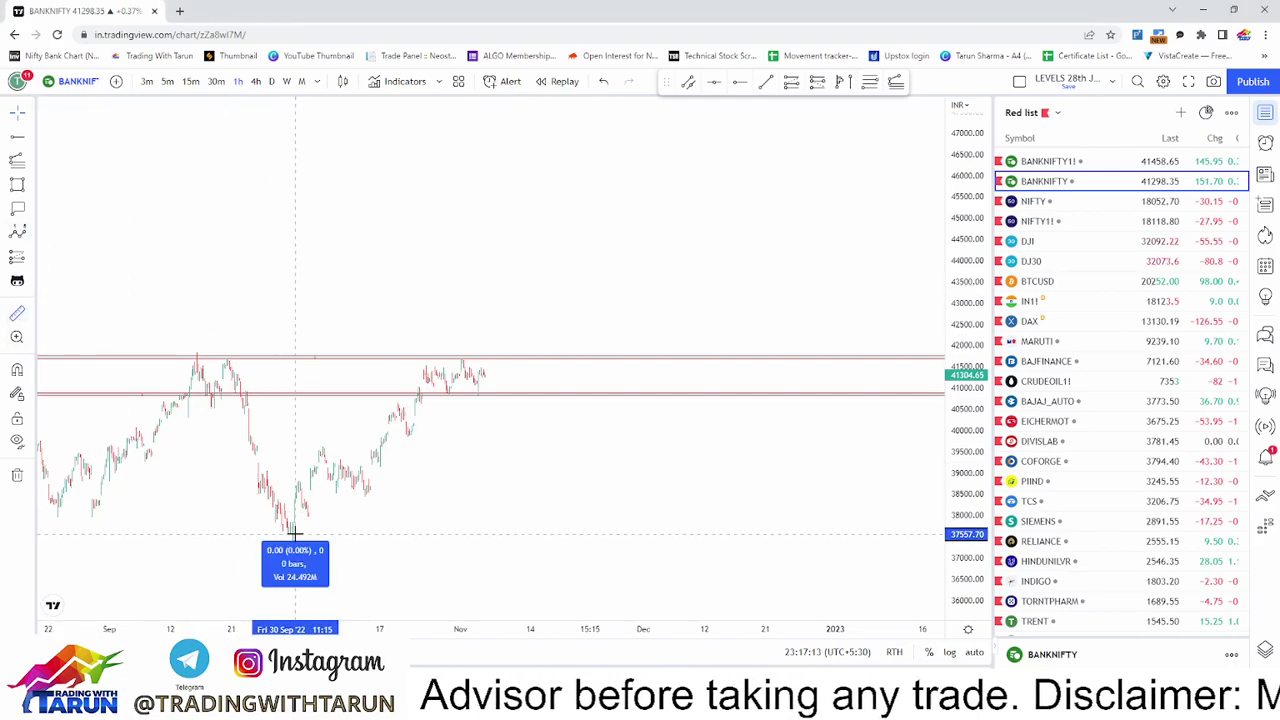
click(392, 528)
drag(563, 469, 553, 508)
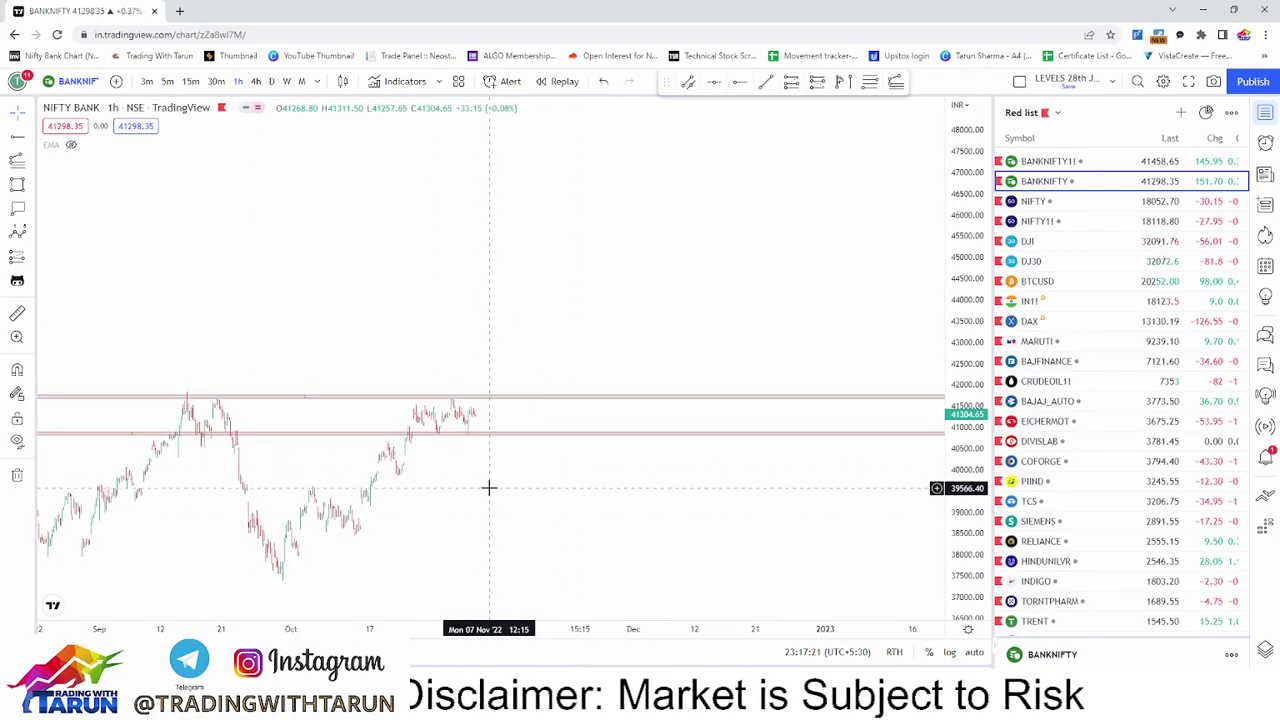
Examine the BANKNIFTY hourly consolidation between the two zones and the open space above them.
scroll(460, 486, up, 2)
drag(460, 486, 732, 552)
drag(974, 544, 977, 281)
drag(575, 505, 661, 214)
scroll(530, 443, up, 3)
drag(518, 449, 632, 461)
drag(966, 350, 966, 470)
scroll(500, 503, up, 2)
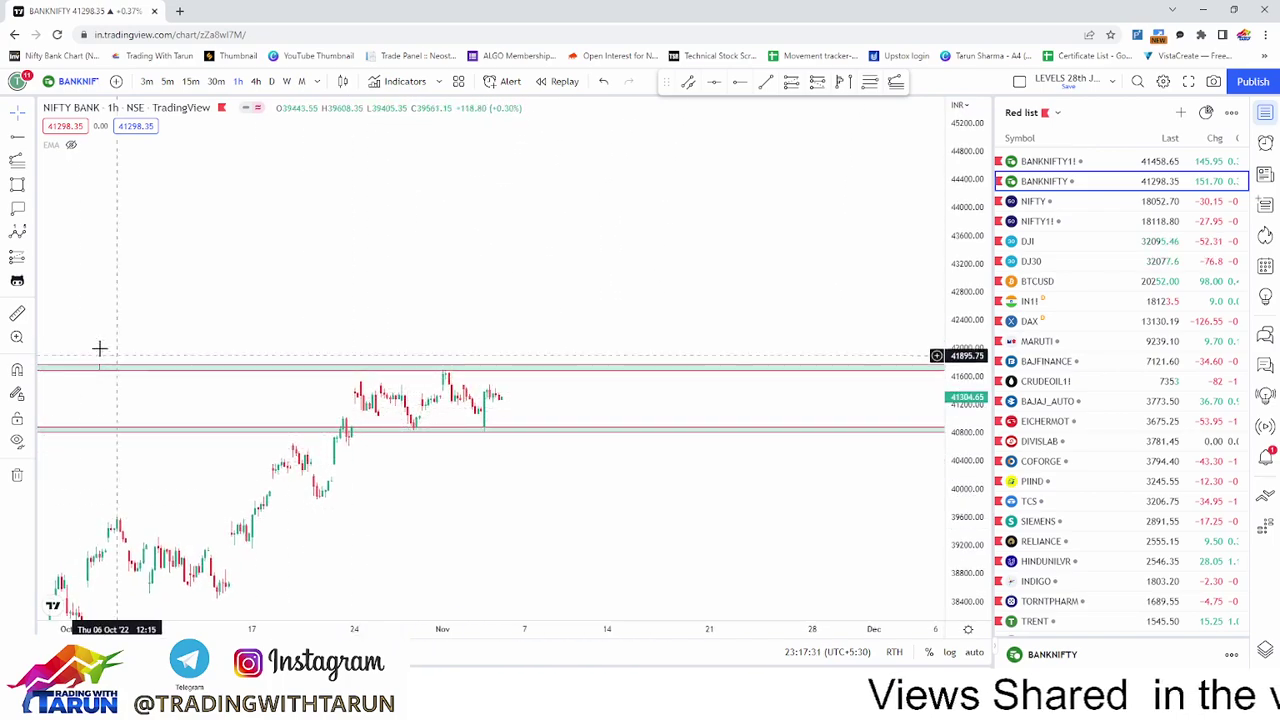
Measure the height of the handle from the lower zone to the upper zone at the 3 November candles.
click(17, 313)
click(477, 428)
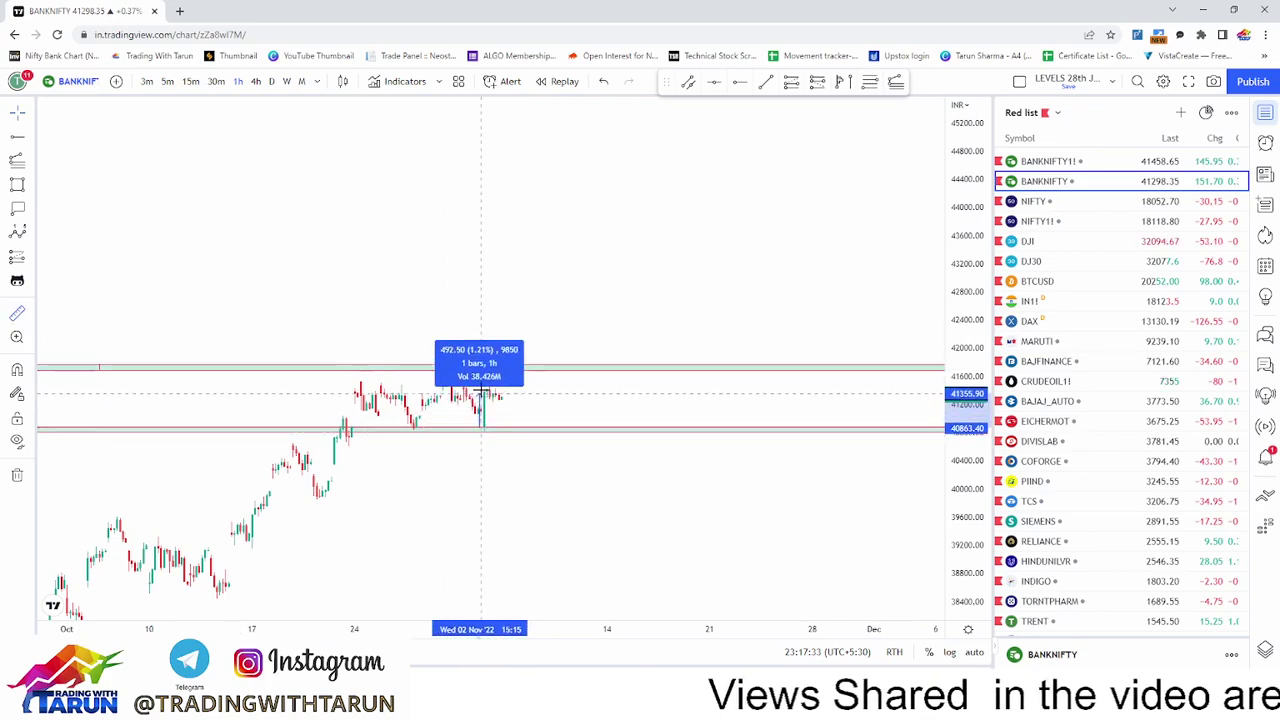
click(482, 373)
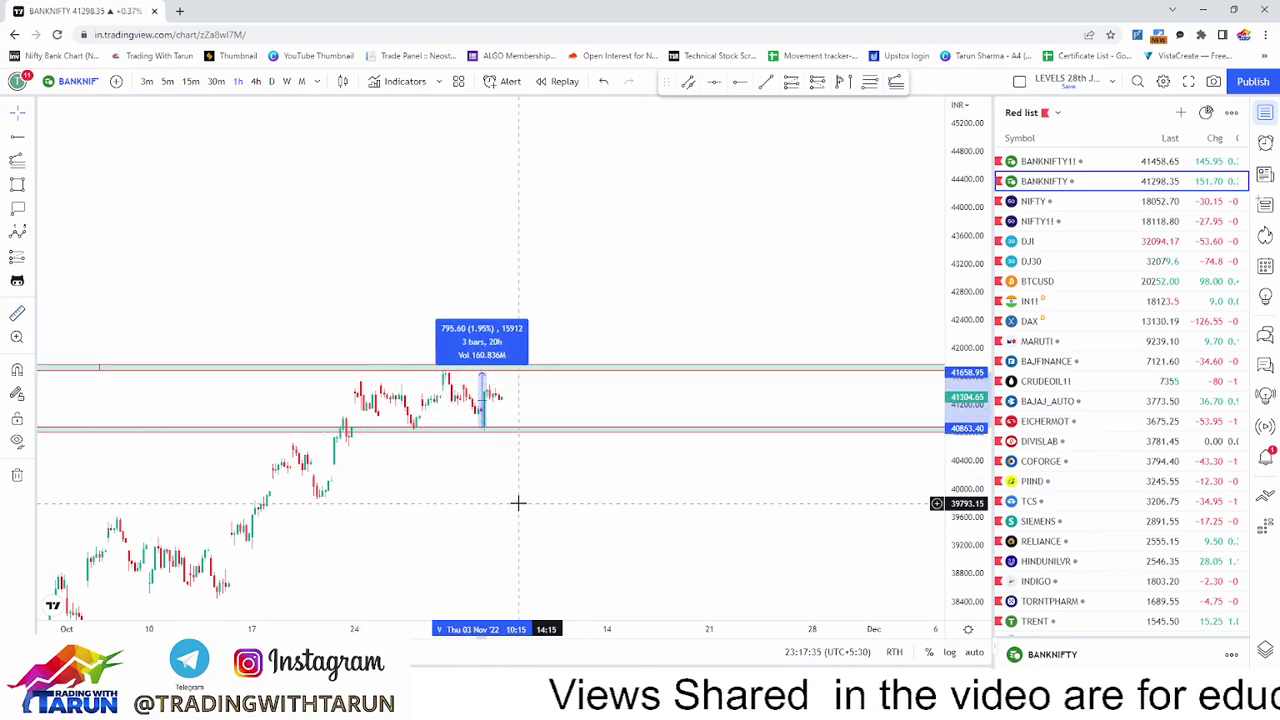
click(571, 489)
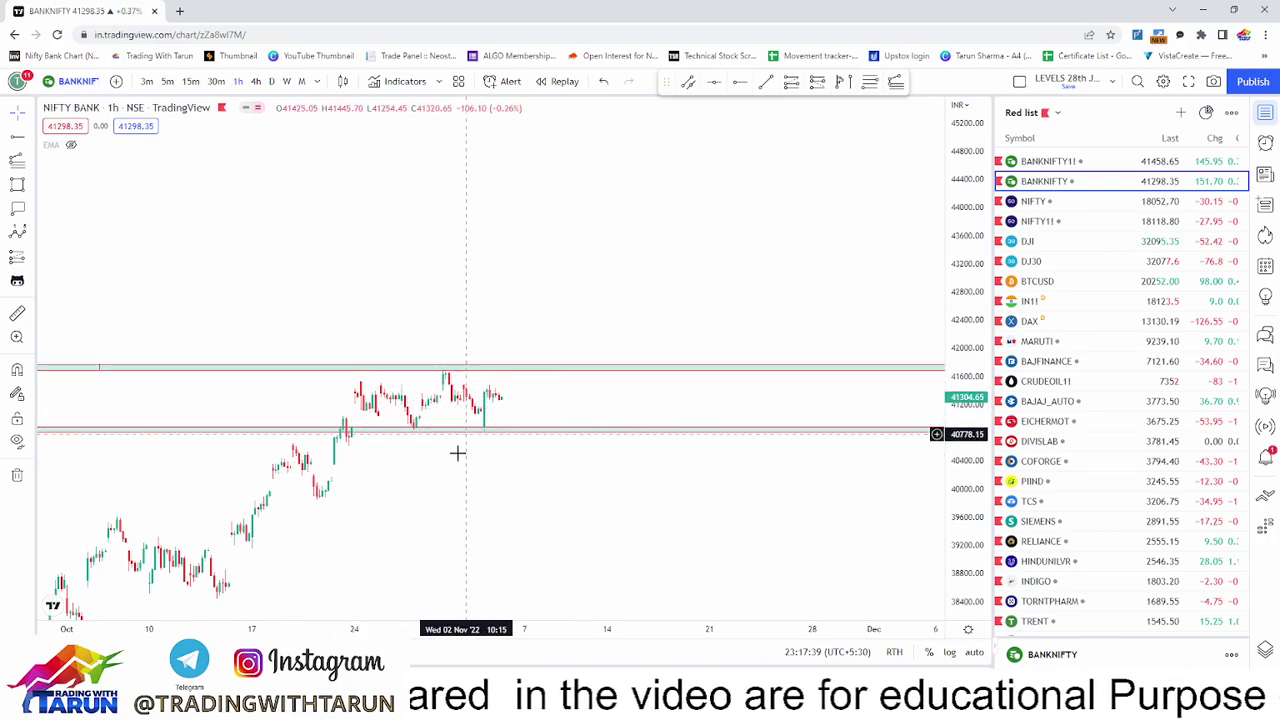
Switch the BANKNIFTY chart to the 15-minute timeframe and reset the price scale to automatic fit.
scroll(414, 477, down, 5)
drag(745, 525, 694, 465)
scroll(694, 465, up, 2)
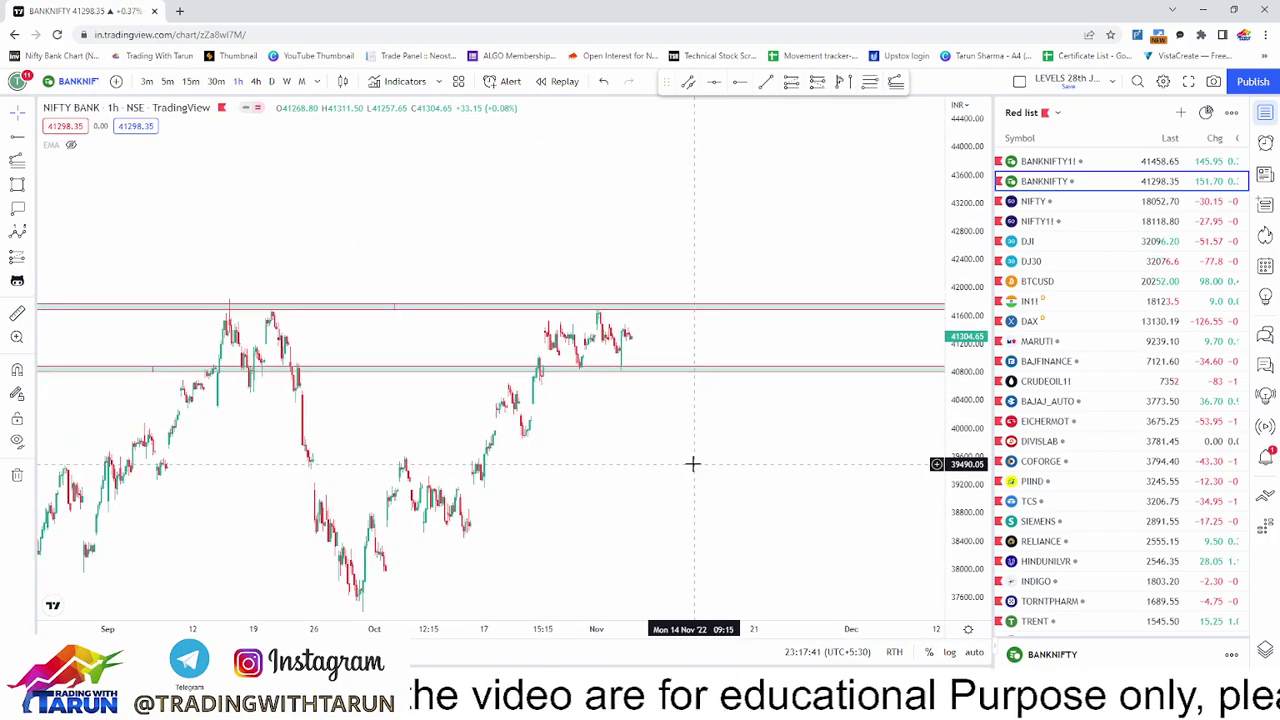
drag(618, 445, 550, 507)
scroll(626, 474, up, 2)
drag(487, 460, 513, 484)
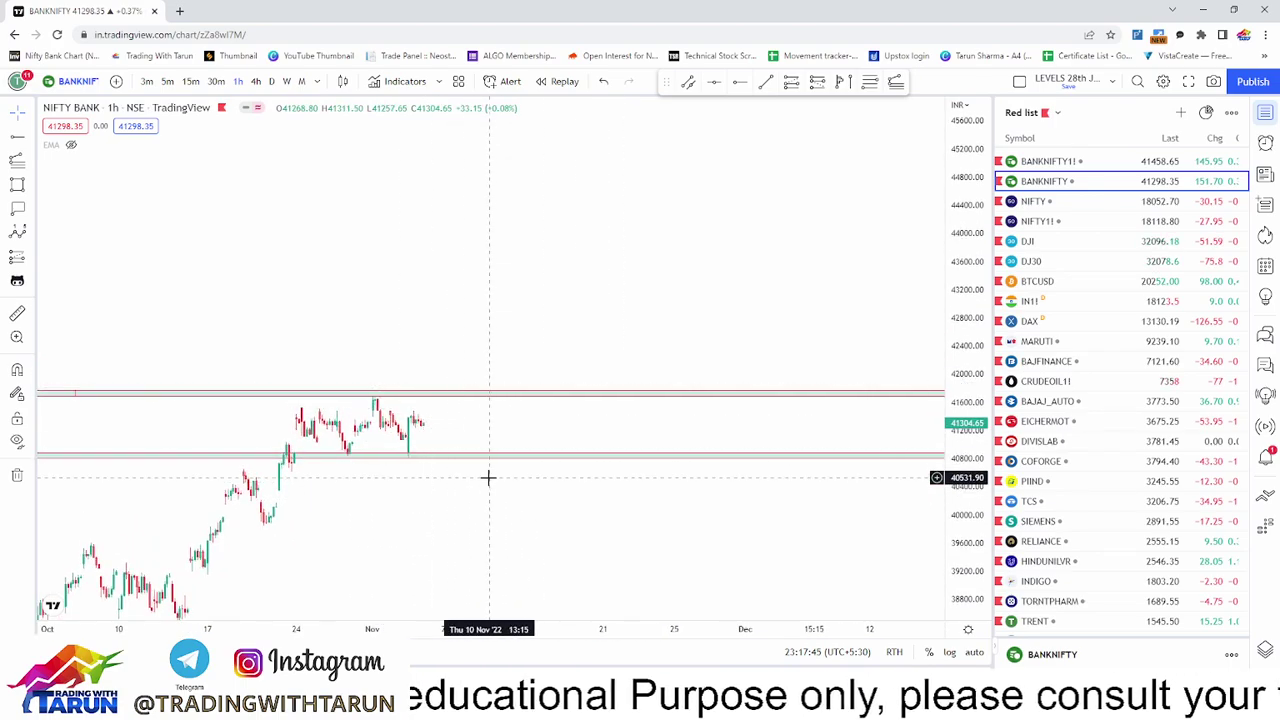
click(189, 82)
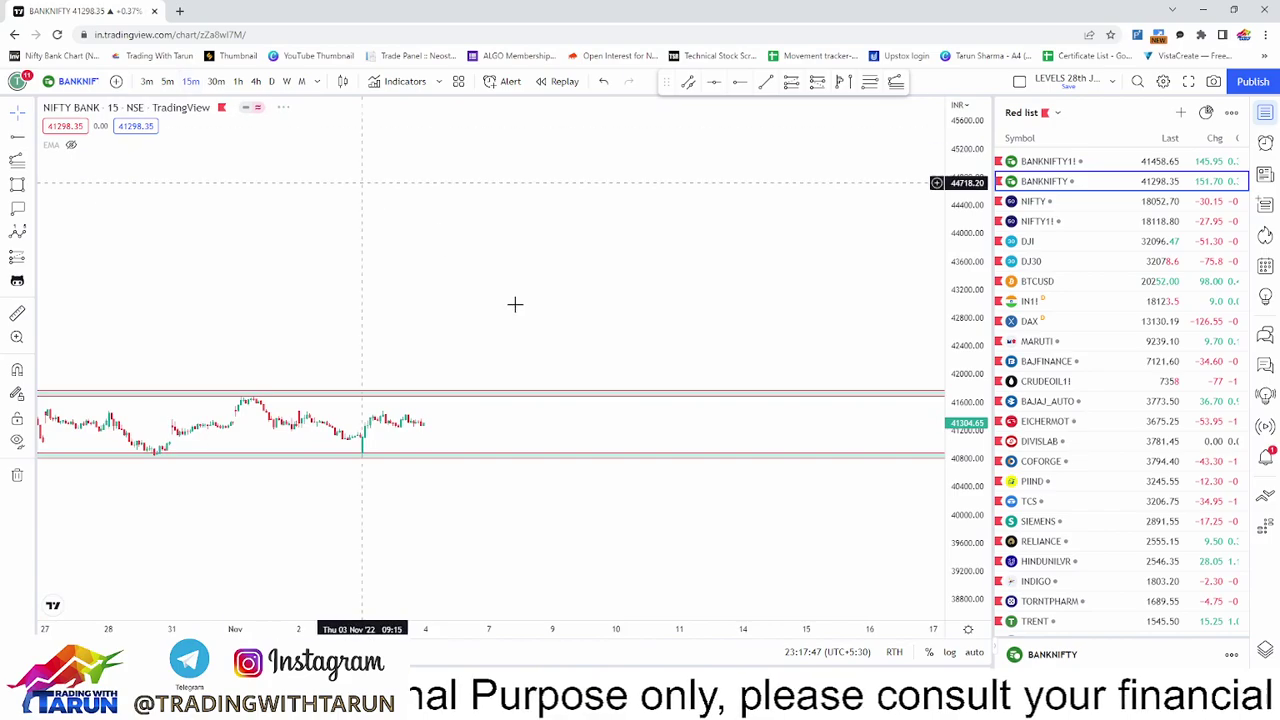
double_click(968, 350)
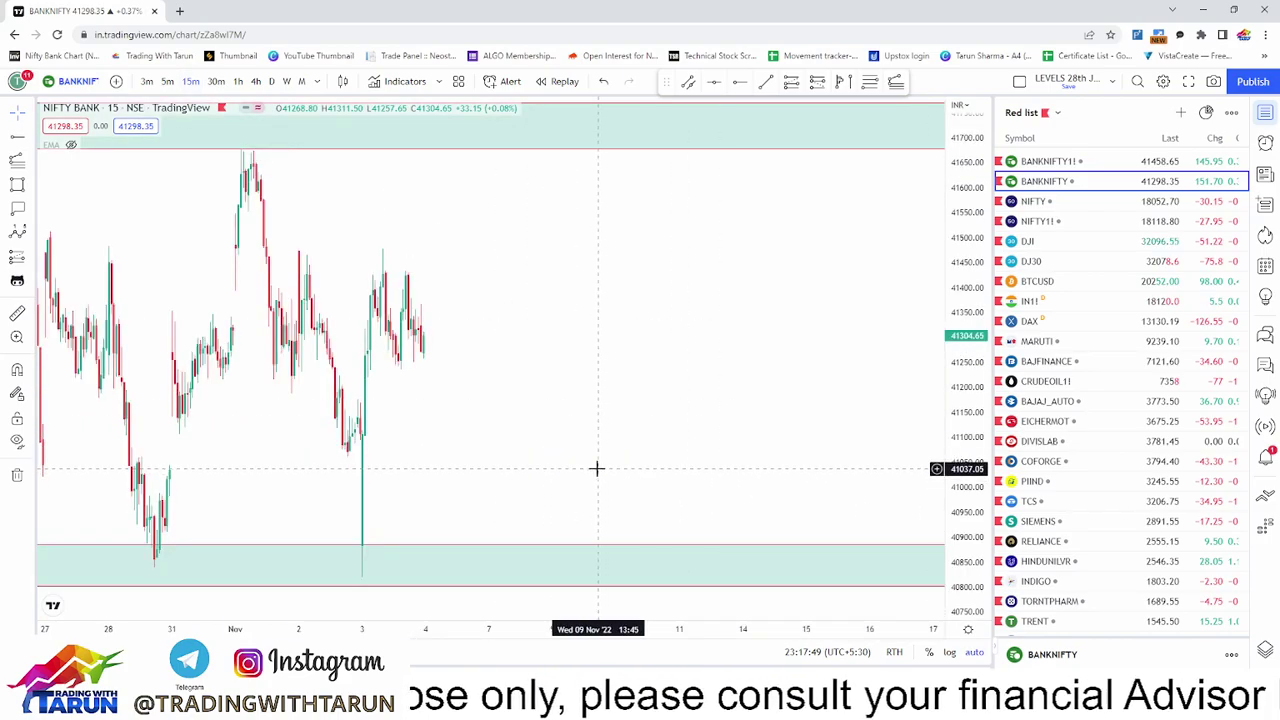
Examine the 15-minute candles between the upper and lower zones, including the 3 November bounce from the lower zone.
scroll(580, 466, up, 5)
drag(311, 389, 883, 401)
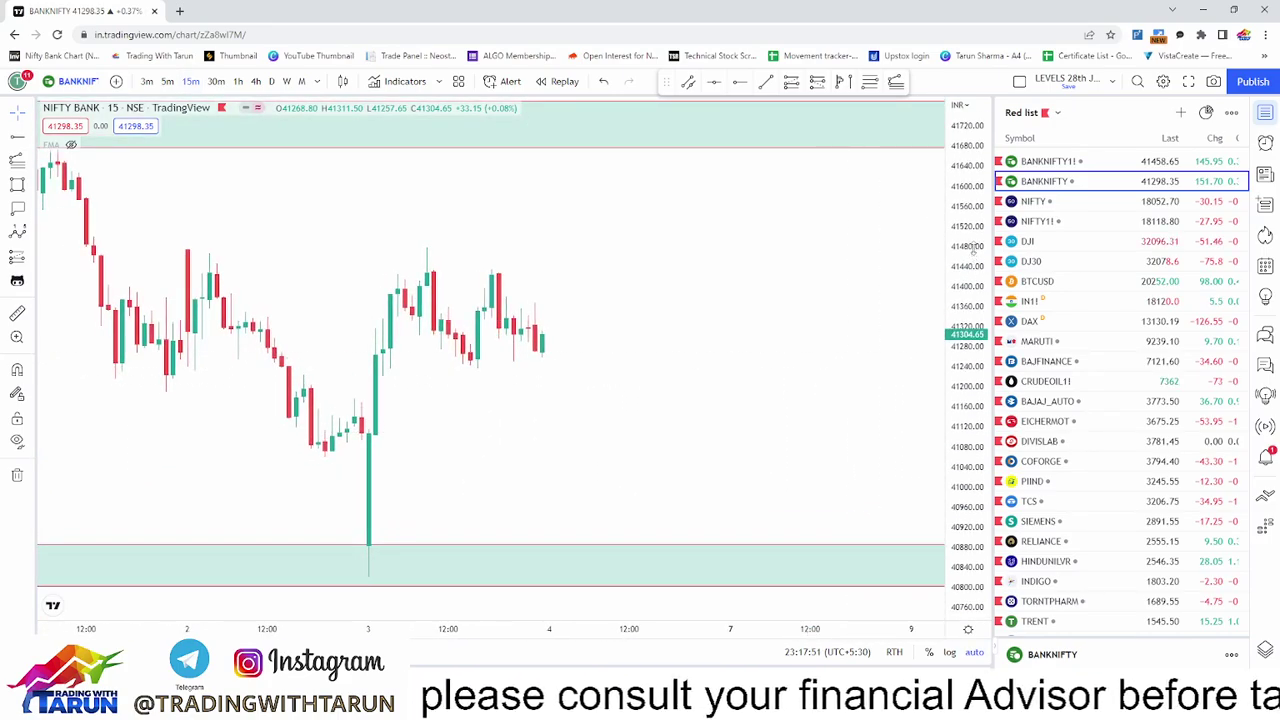
drag(973, 249, 973, 466)
scroll(720, 400, down, 4)
drag(707, 367, 697, 411)
scroll(711, 422, down, 1)
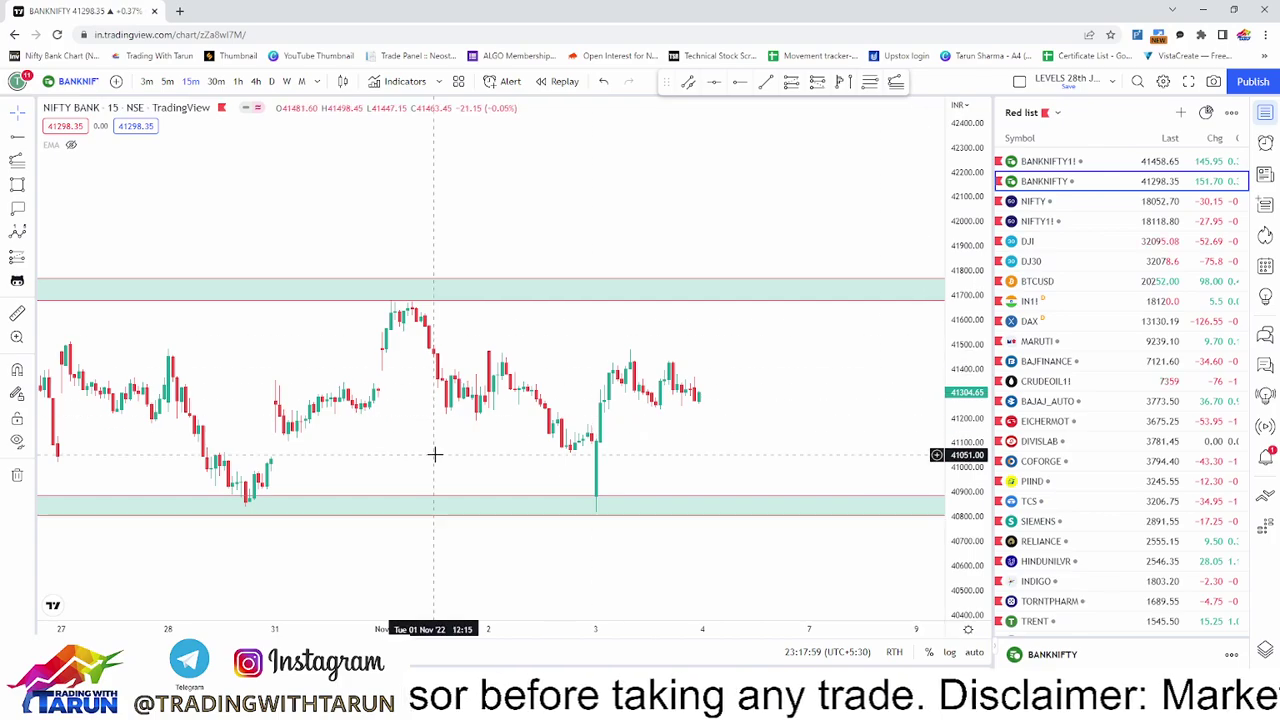
scroll(573, 430, down, 4)
drag(831, 414, 681, 437)
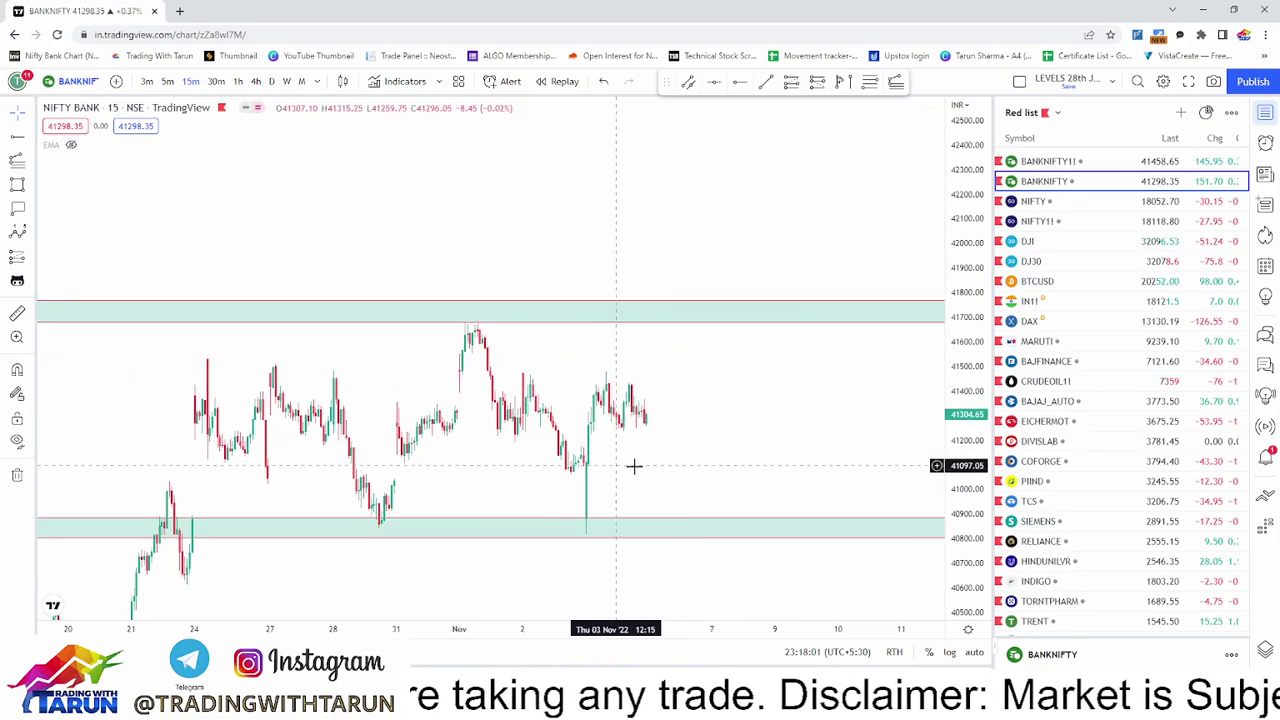
scroll(736, 465, up, 2)
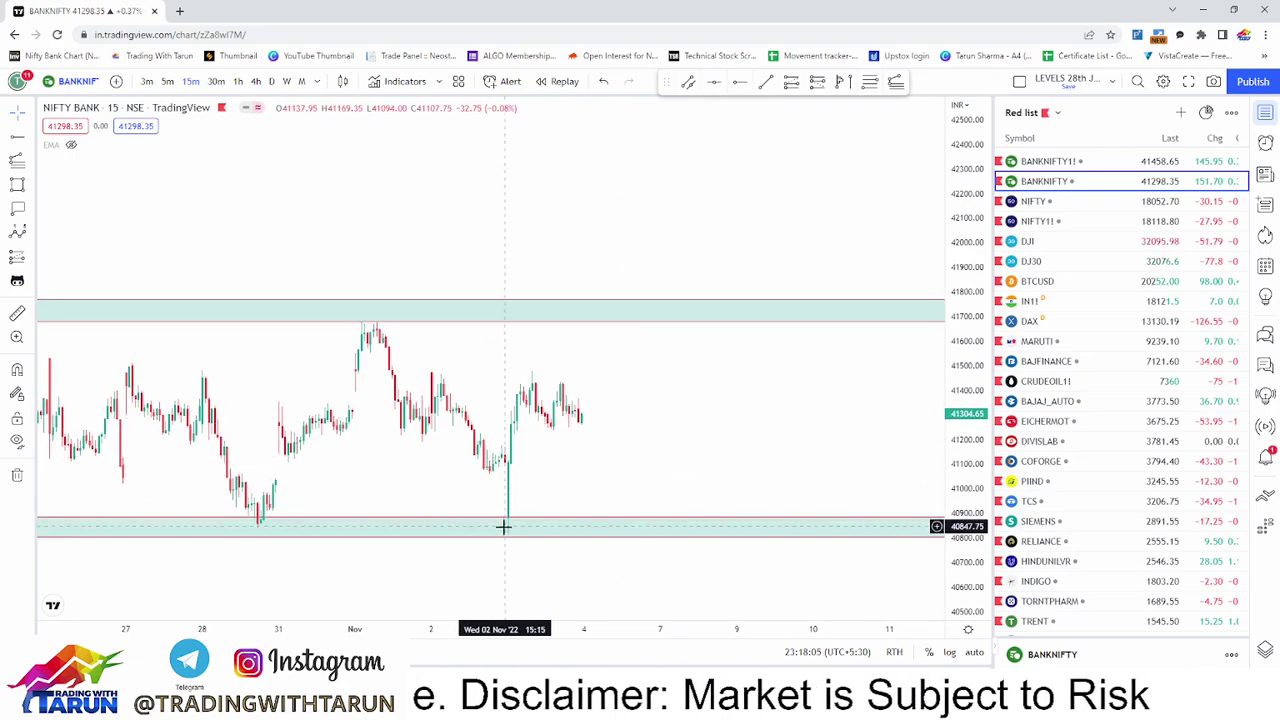
scroll(700, 460, up, 1)
scroll(656, 450, down, 4)
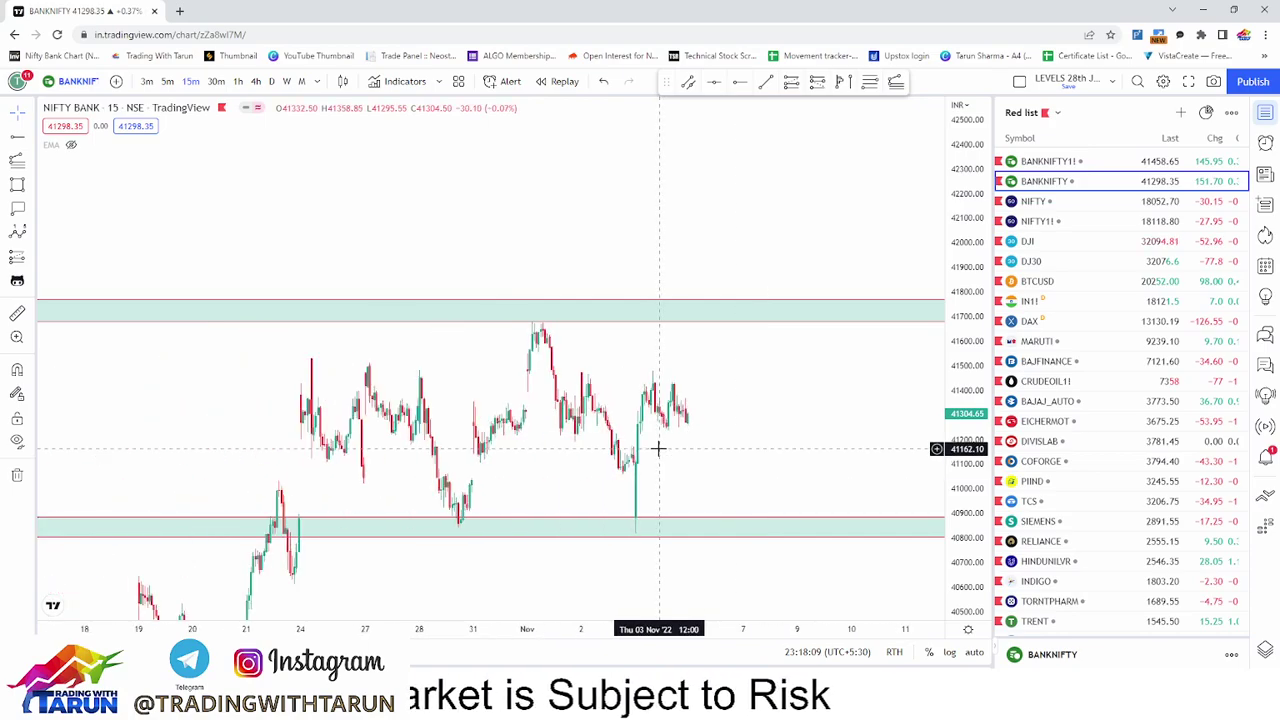
Draw a descending trend line over the 1 and 3 November highs, extending its start back to 31 October at about 41774.
scroll(658, 449, up, 2)
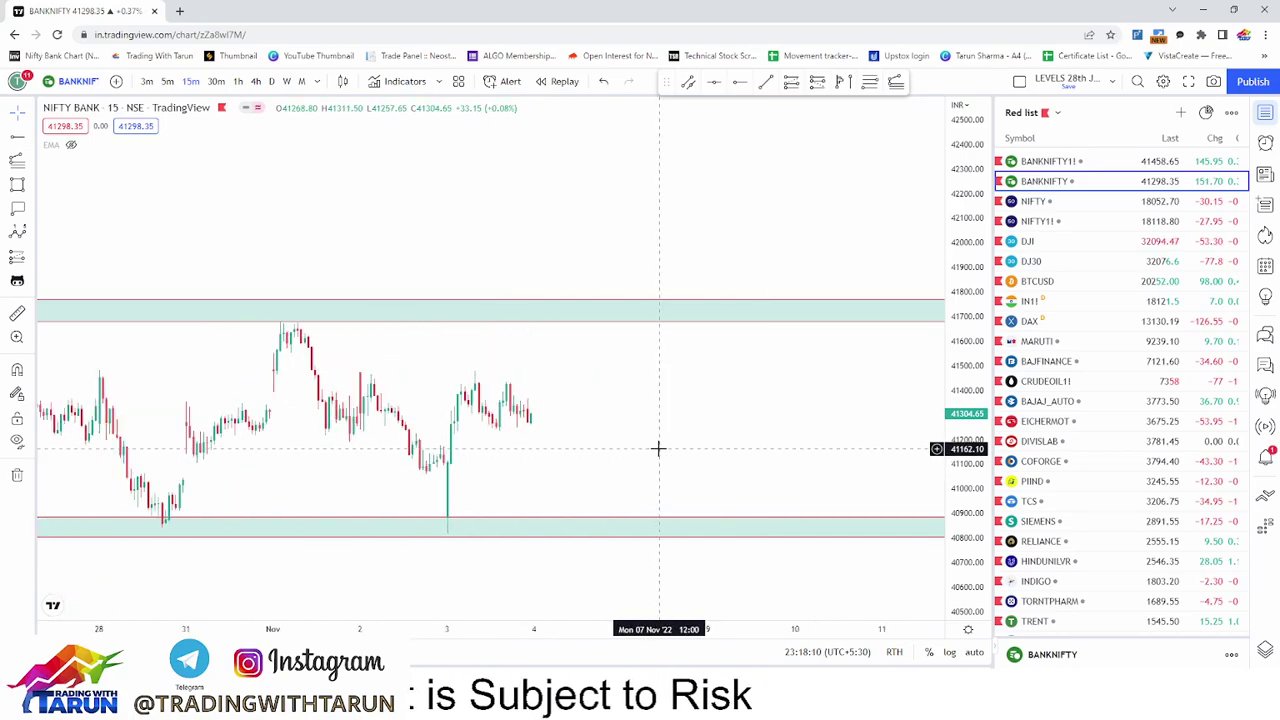
click(28, 140)
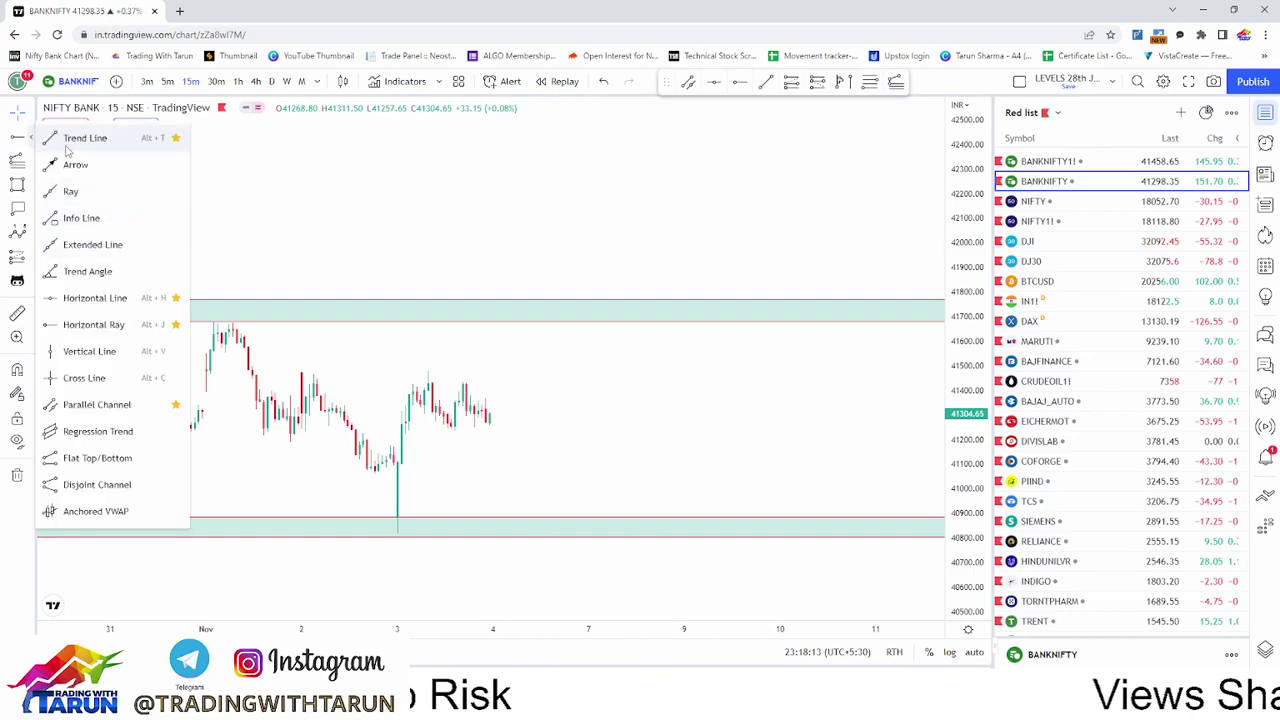
click(70, 137)
click(231, 320)
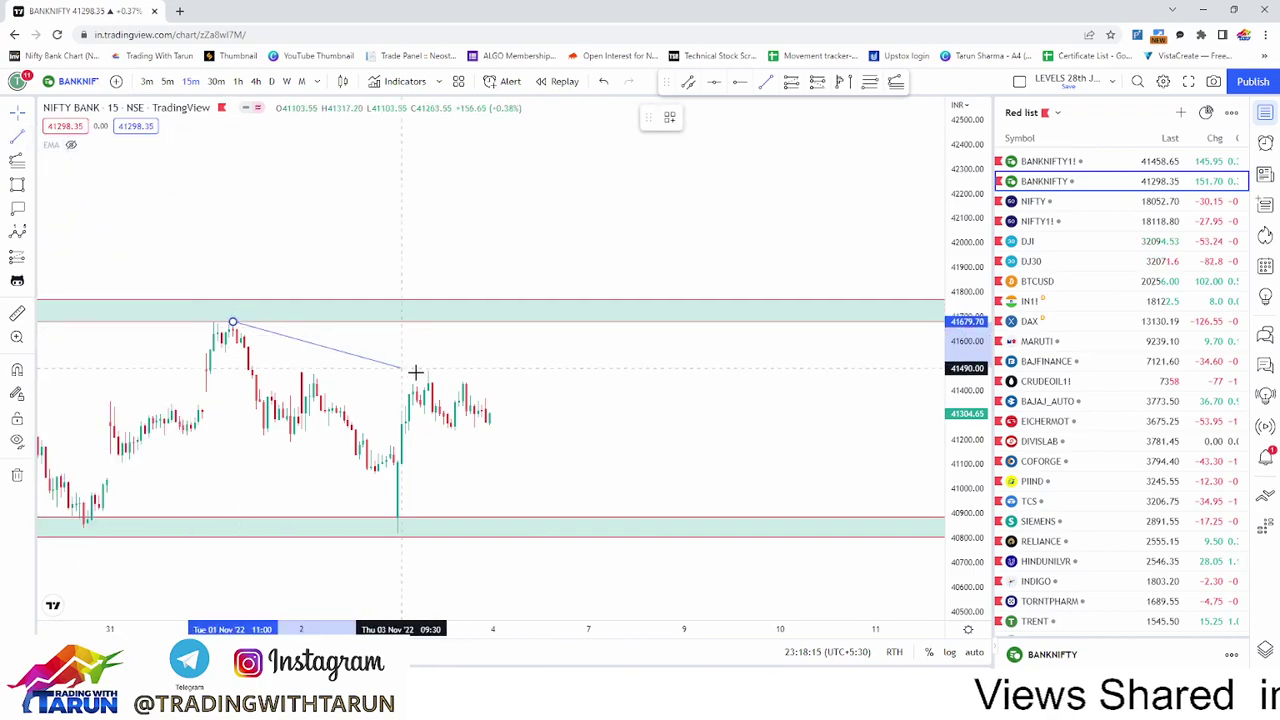
click(660, 429)
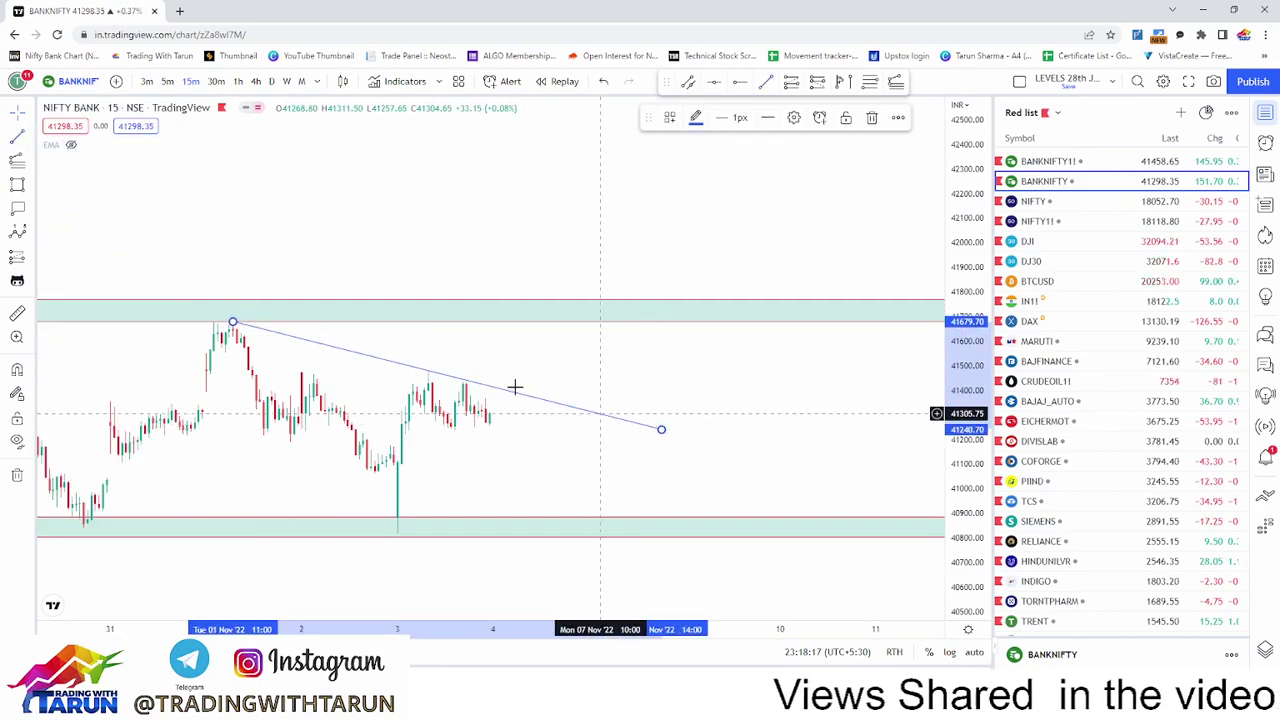
drag(232, 322, 143, 303)
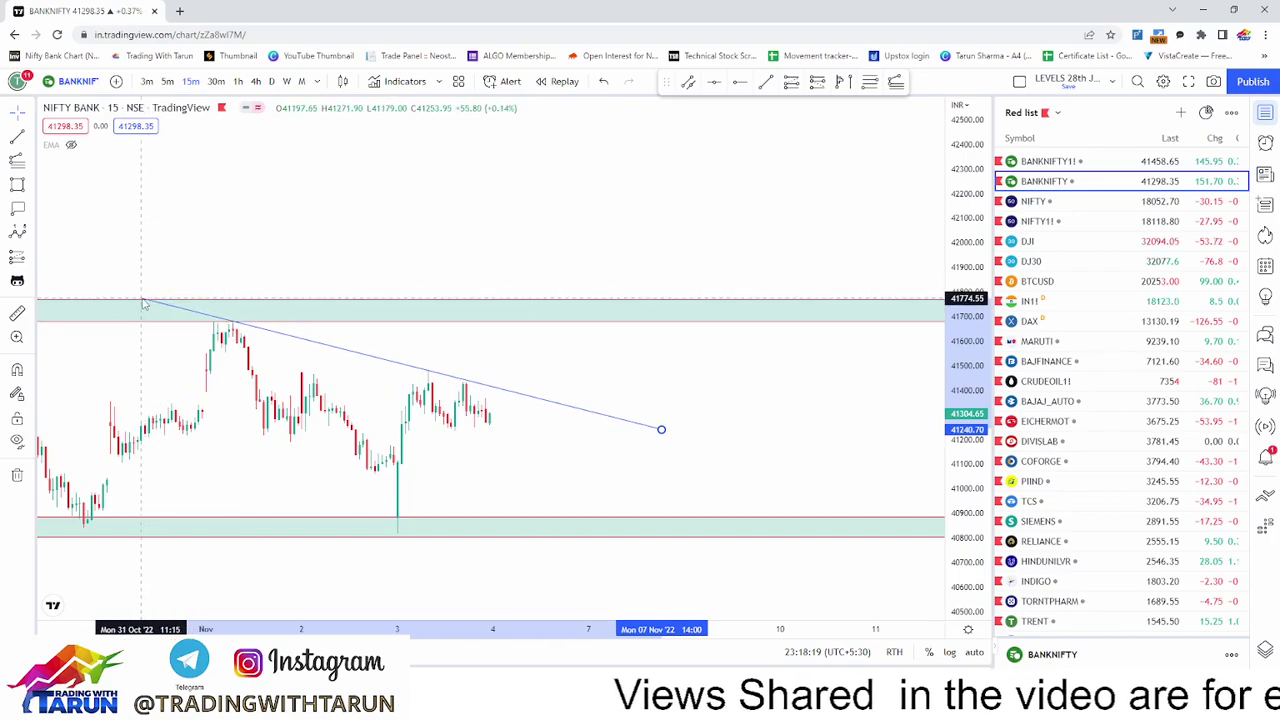
Place a horizontal ray at 41441.25 across the 2 and 3 November highs.
drag(486, 449, 557, 447)
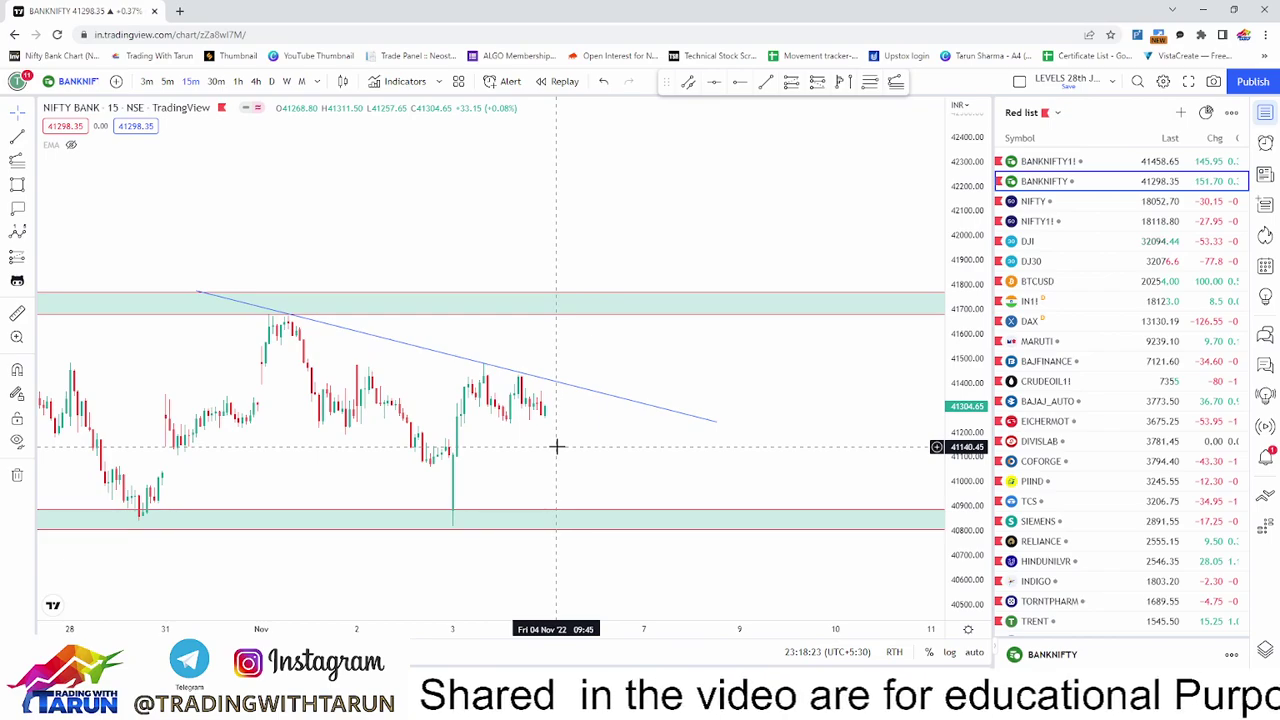
click(29, 138)
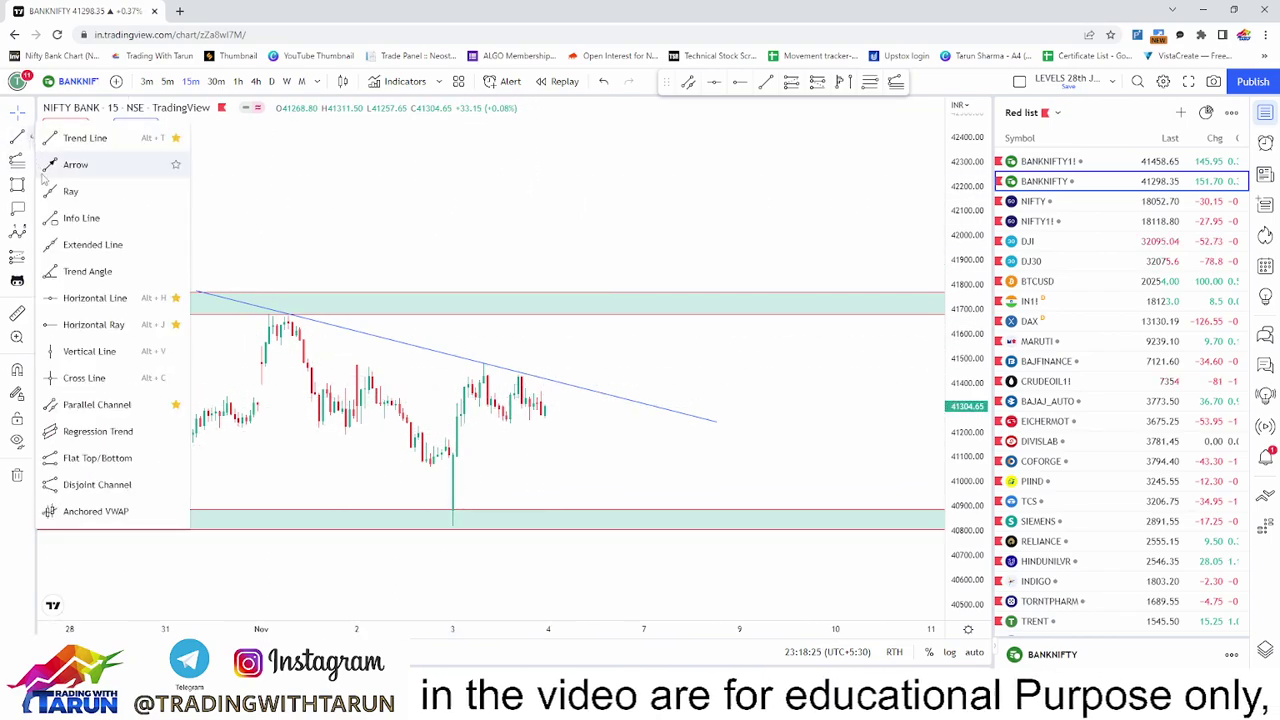
click(60, 325)
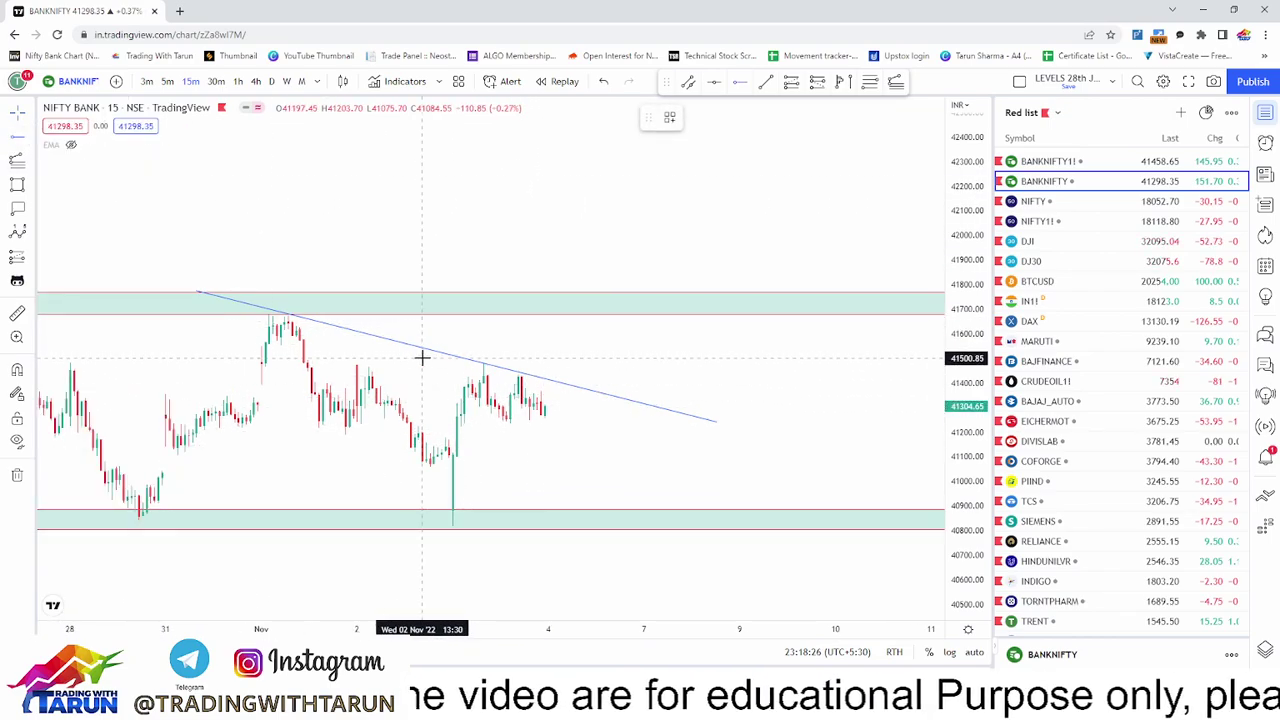
click(330, 372)
drag(617, 326, 531, 354)
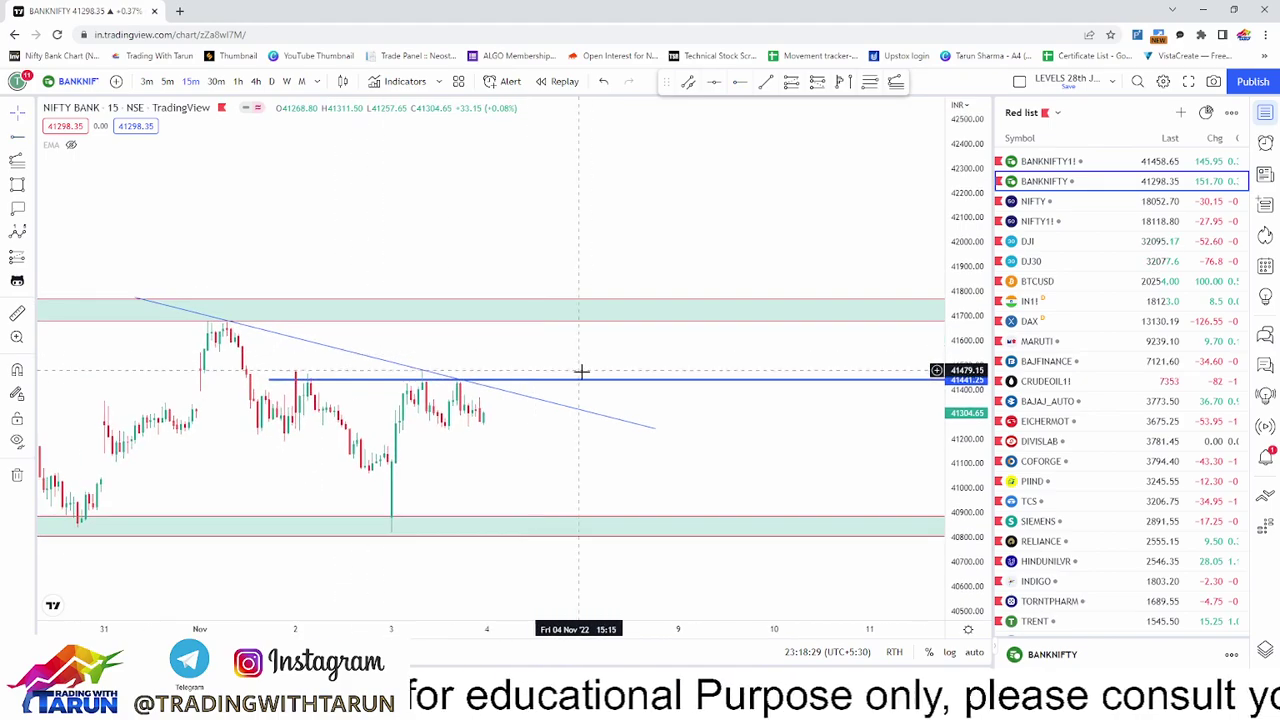
Add price labels at 41438.50 on the horizontal ray and at 41674.30 on the lower edge of the upper zone.
click(515, 378)
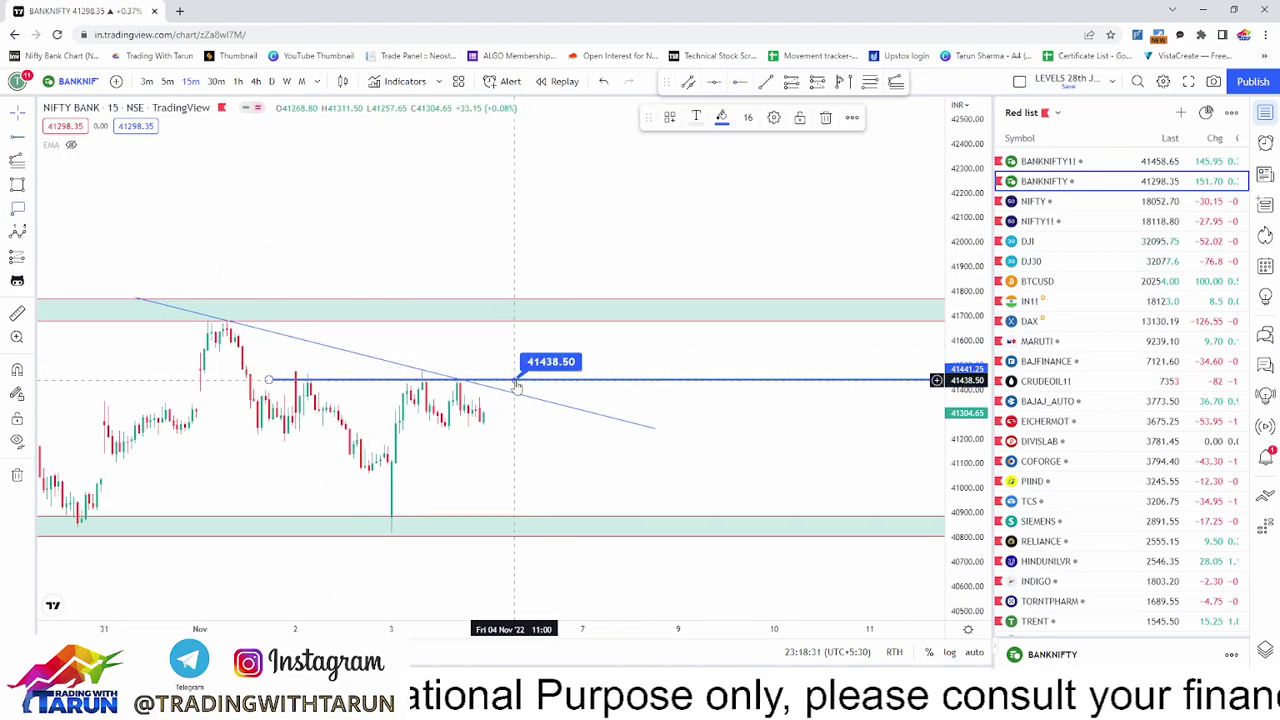
click(648, 358)
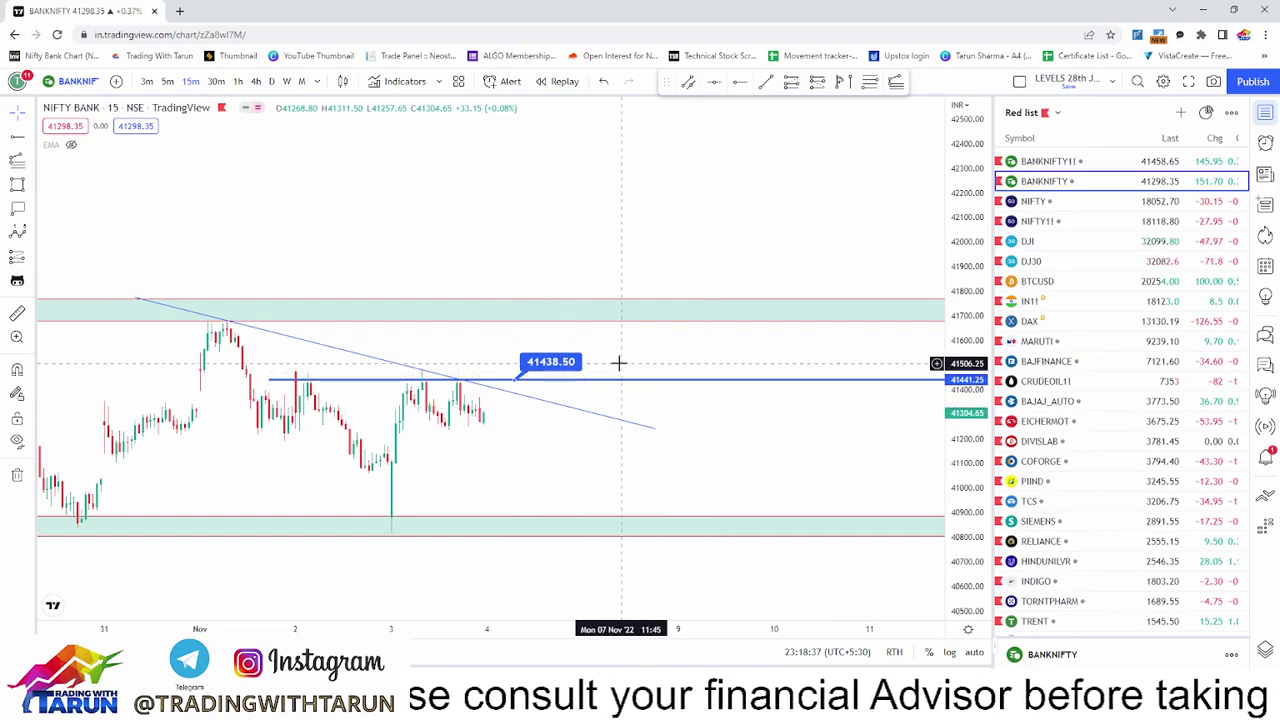
drag(657, 356, 655, 392)
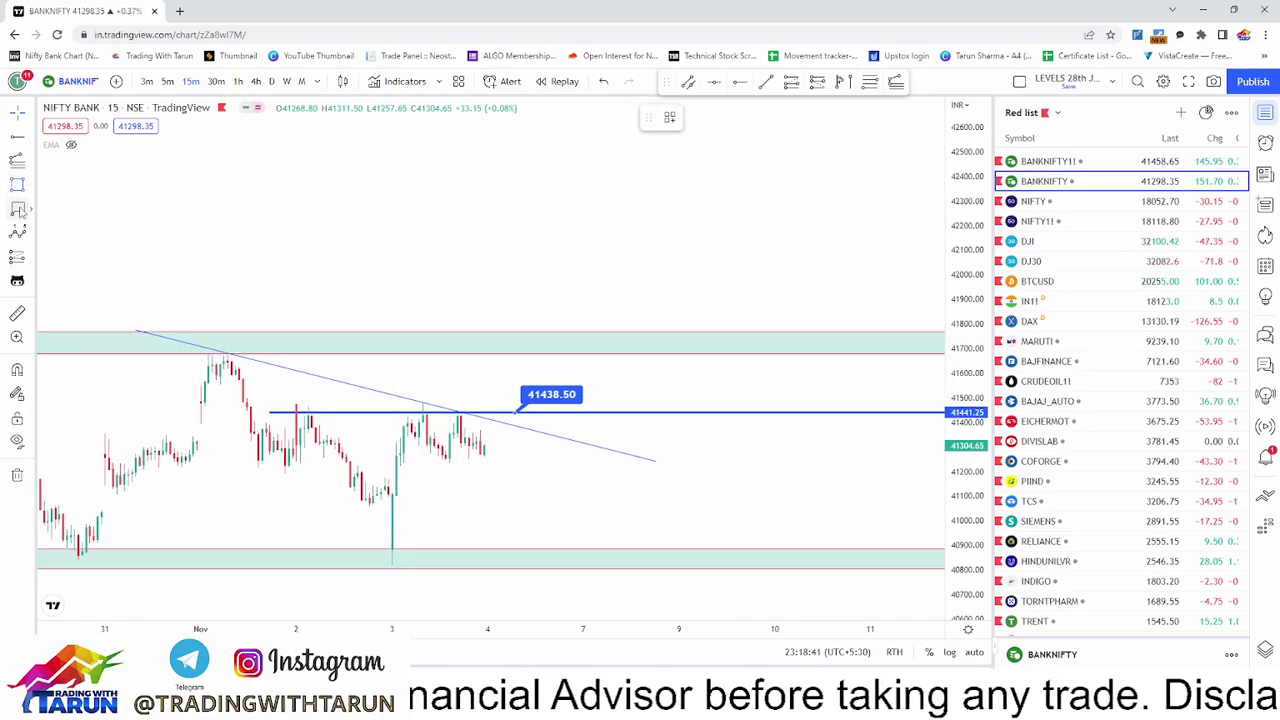
click(566, 351)
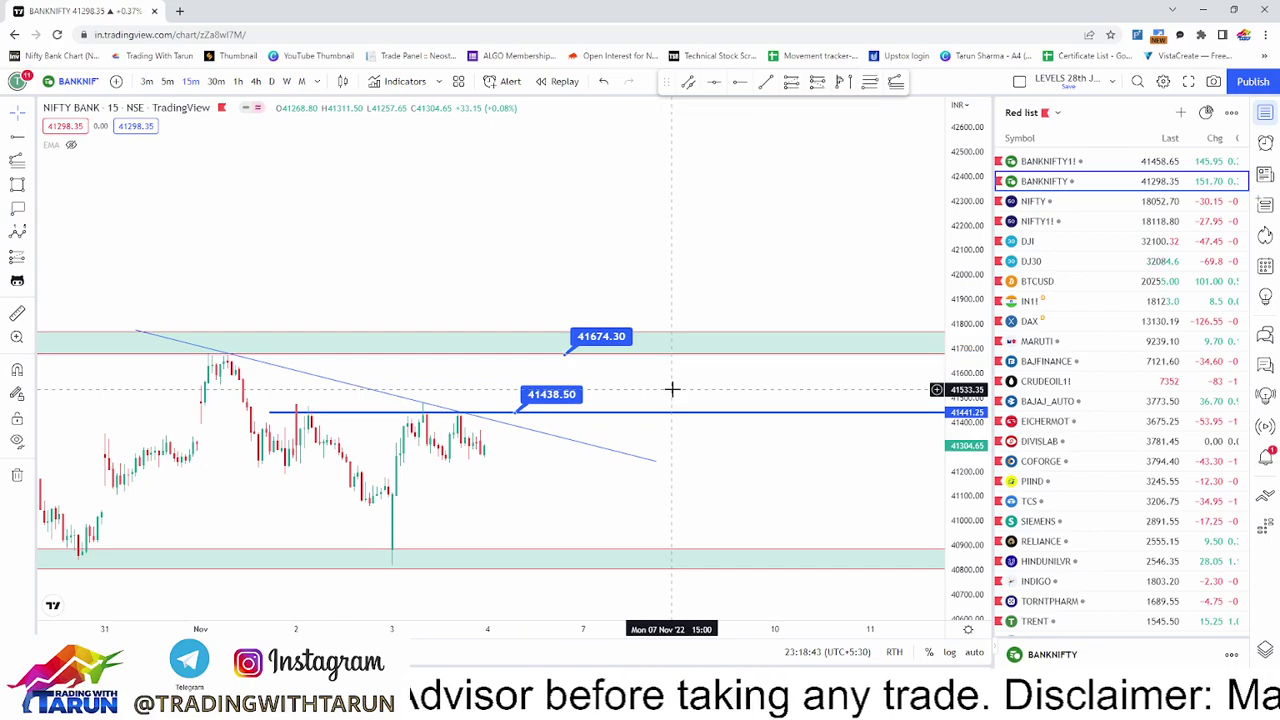
Add a price label on the upper edge of the upper zone and adjust it to 41767.90.
drag(950, 430, 948, 352)
scroll(571, 418, up, 3)
drag(600, 400, 800, 387)
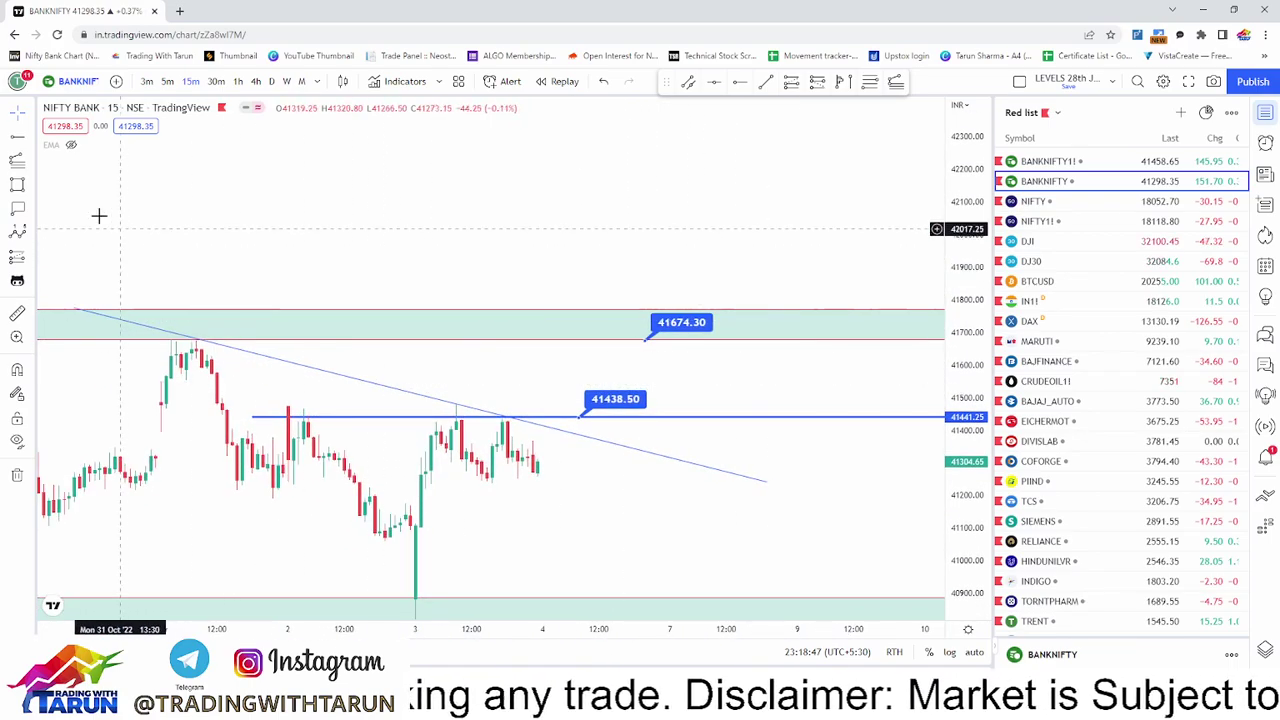
click(17, 208)
click(551, 309)
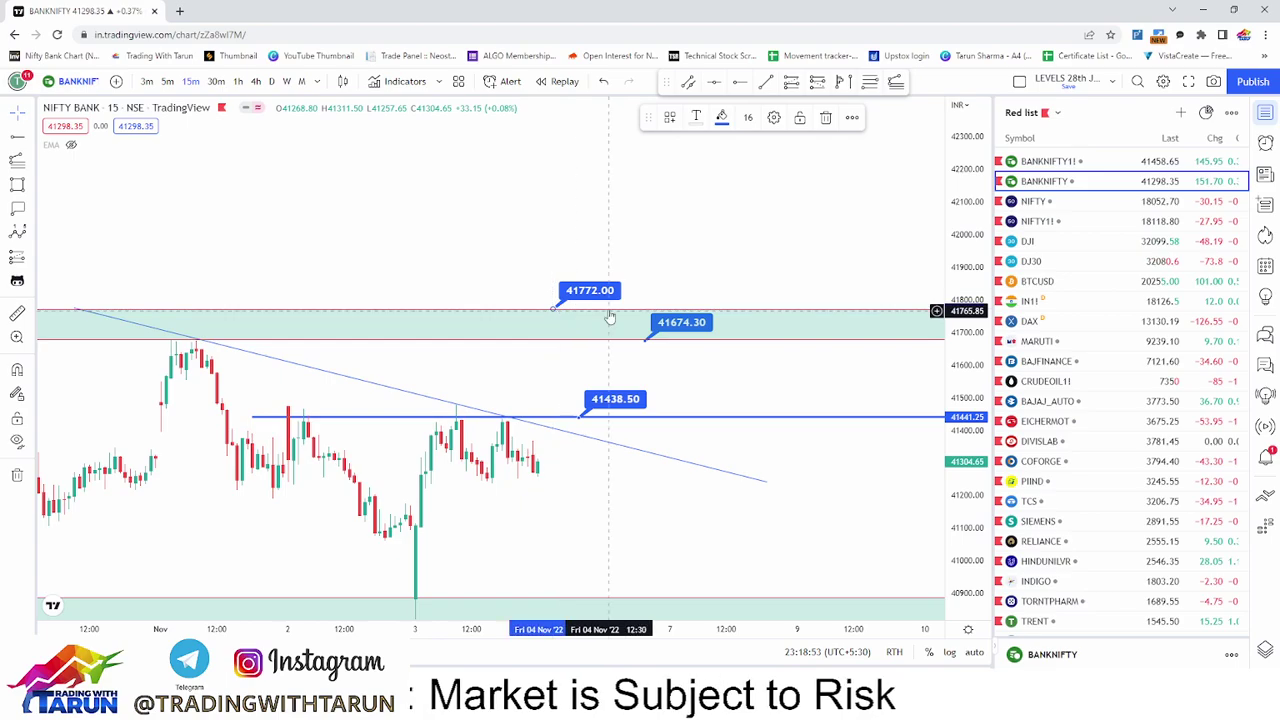
drag(583, 296, 579, 297)
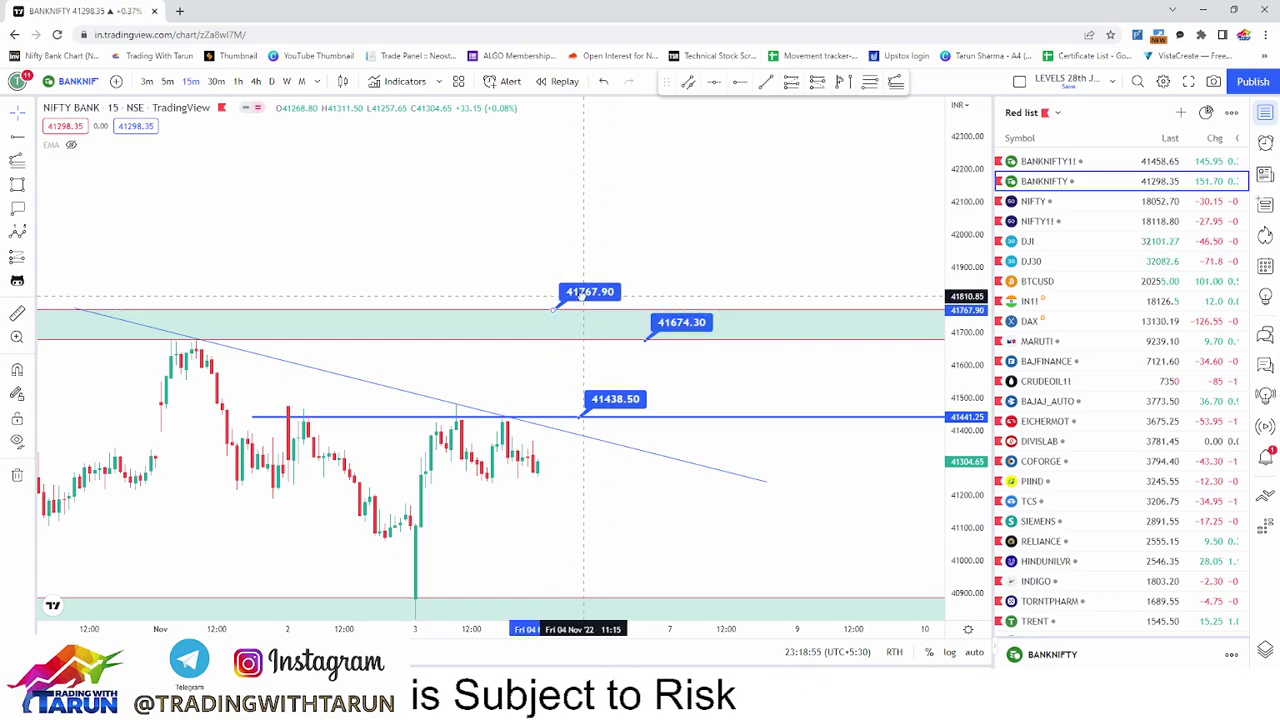
Draw a trend-based Fib extension anchored at about 39862, 41677 and 40827, ending at the lower zone.
scroll(858, 443, down, 3)
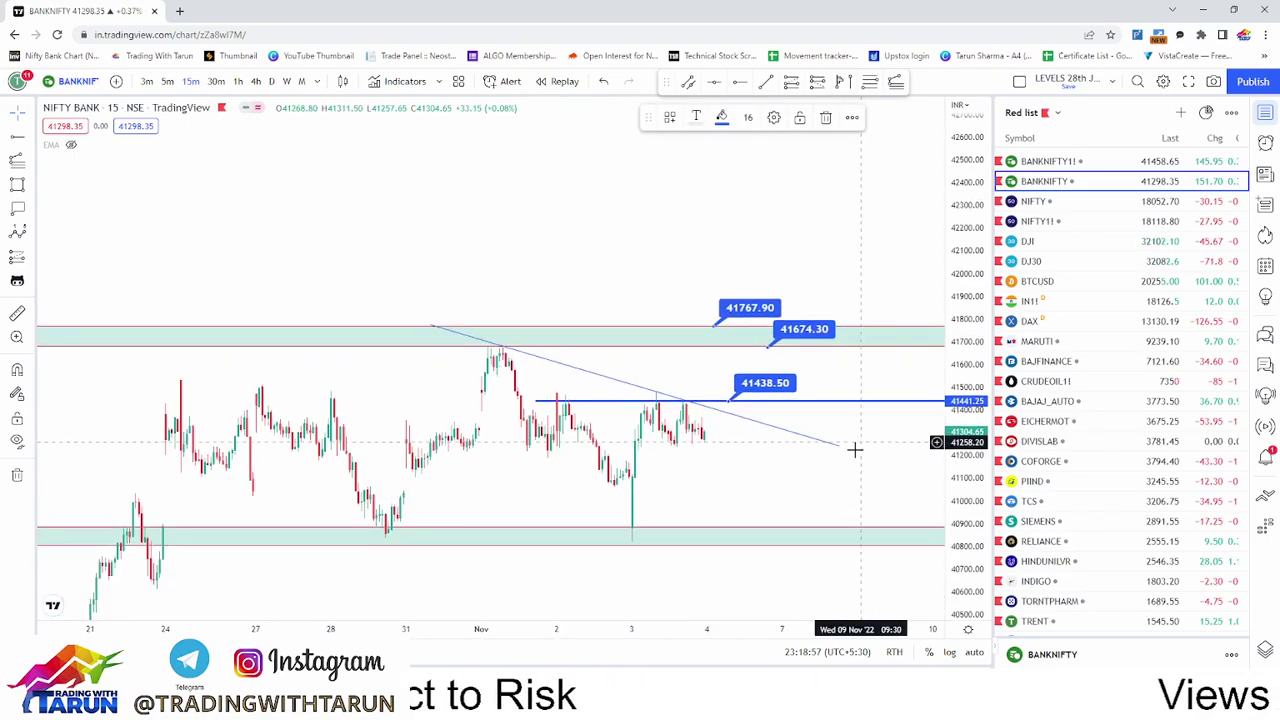
drag(858, 443, 758, 501)
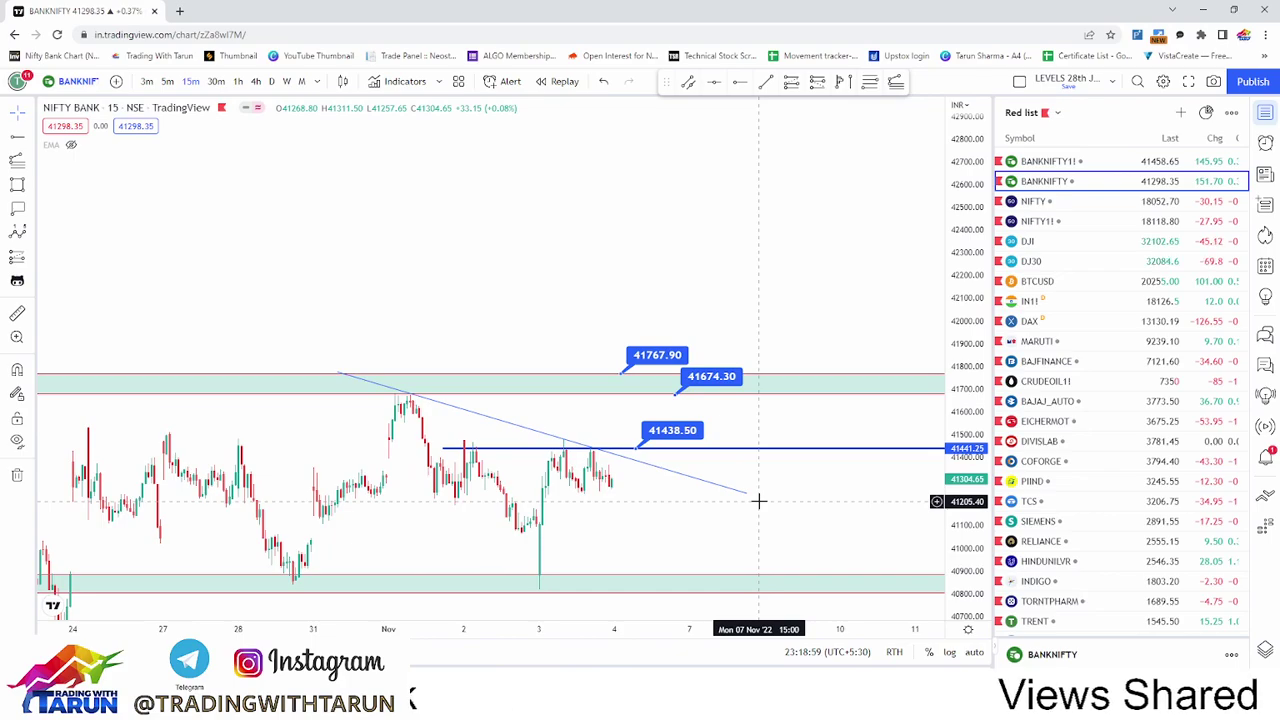
scroll(758, 501, up, 2)
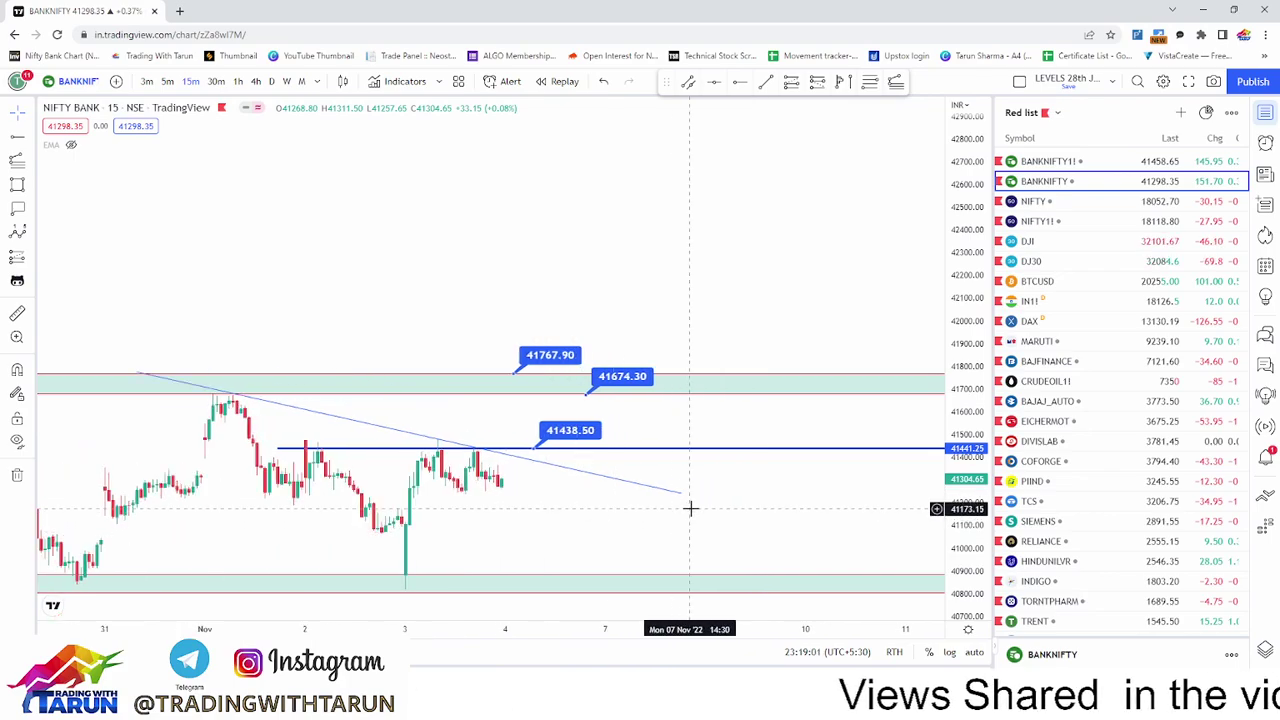
scroll(642, 471, down, 3)
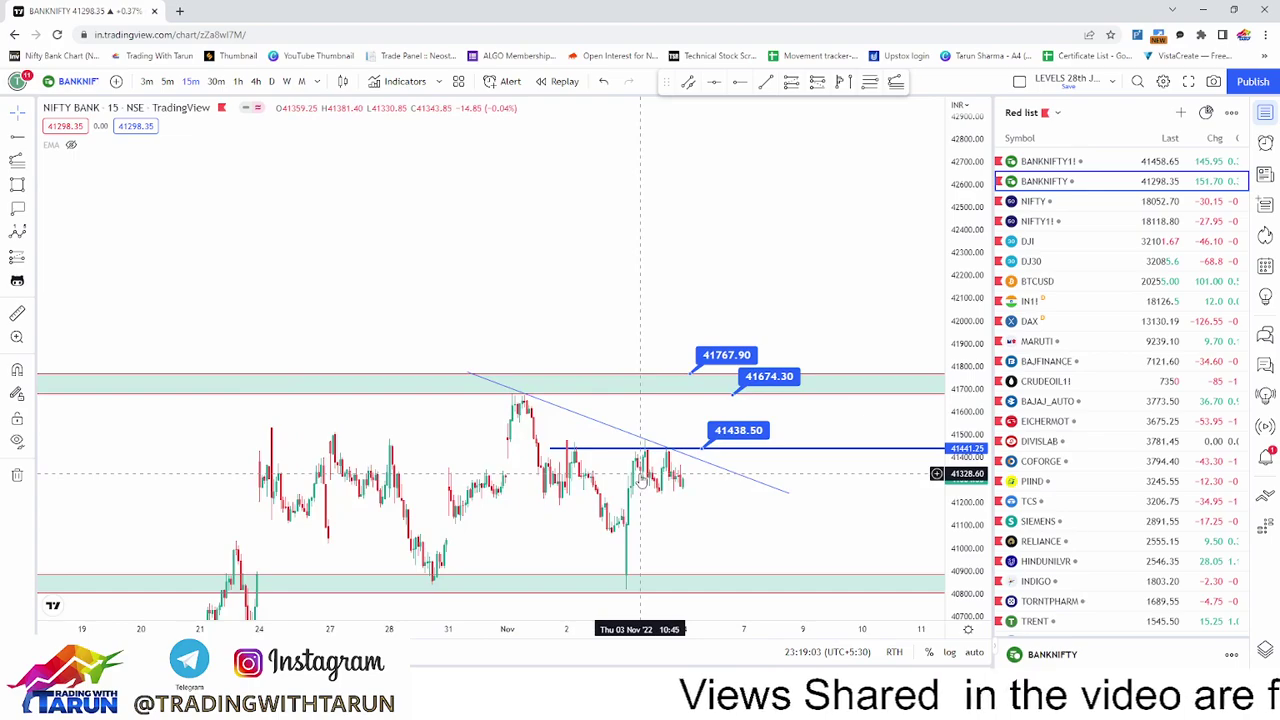
drag(961, 309, 932, 426)
scroll(786, 518, down, 3)
drag(799, 517, 783, 387)
click(17, 161)
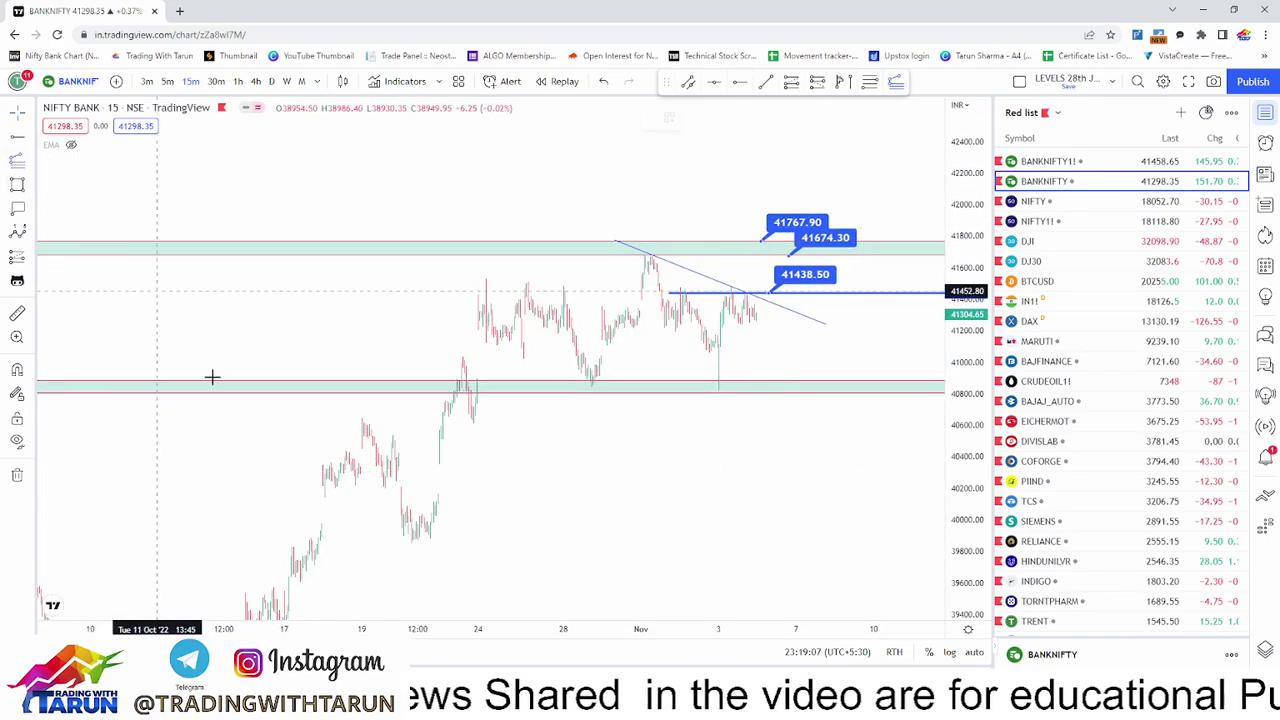
click(343, 541)
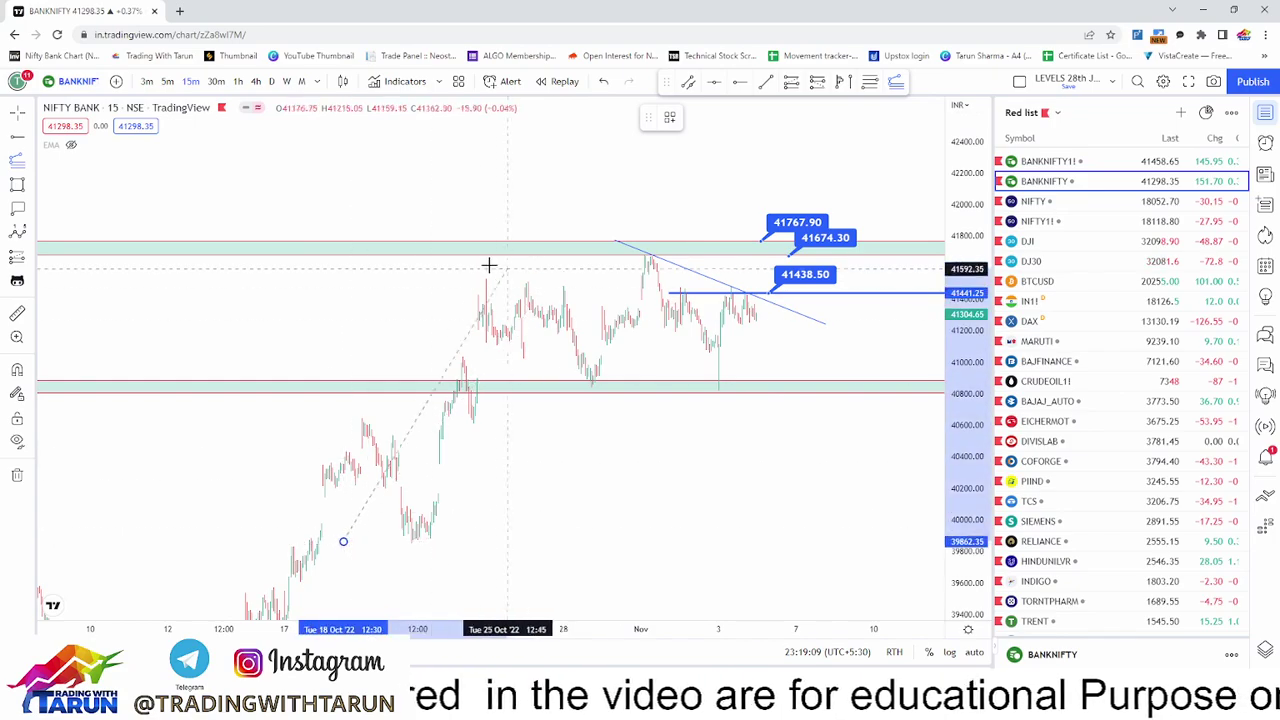
click(411, 255)
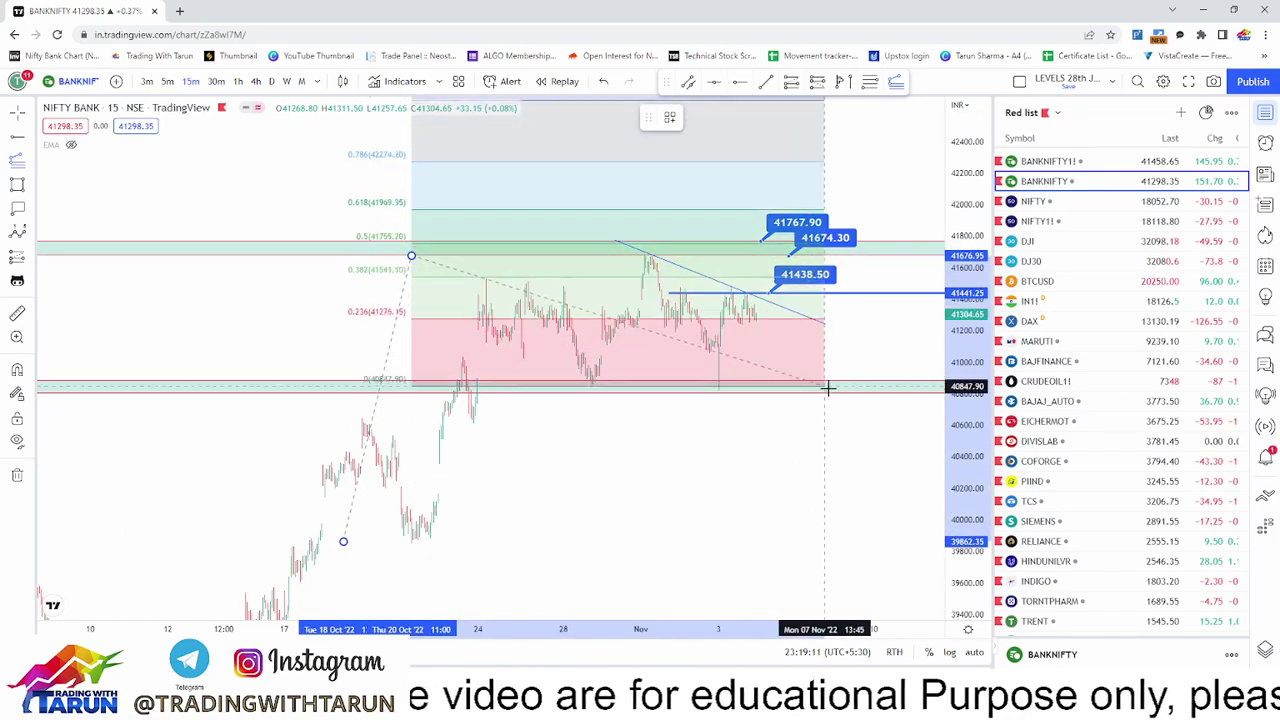
click(869, 389)
Place horizontal rays at 42637.15, 42243.75 and 41947.65 along the 1, 0.786 and 0.618 levels of the Fib extension.
drag(825, 422, 682, 568)
click(18, 144)
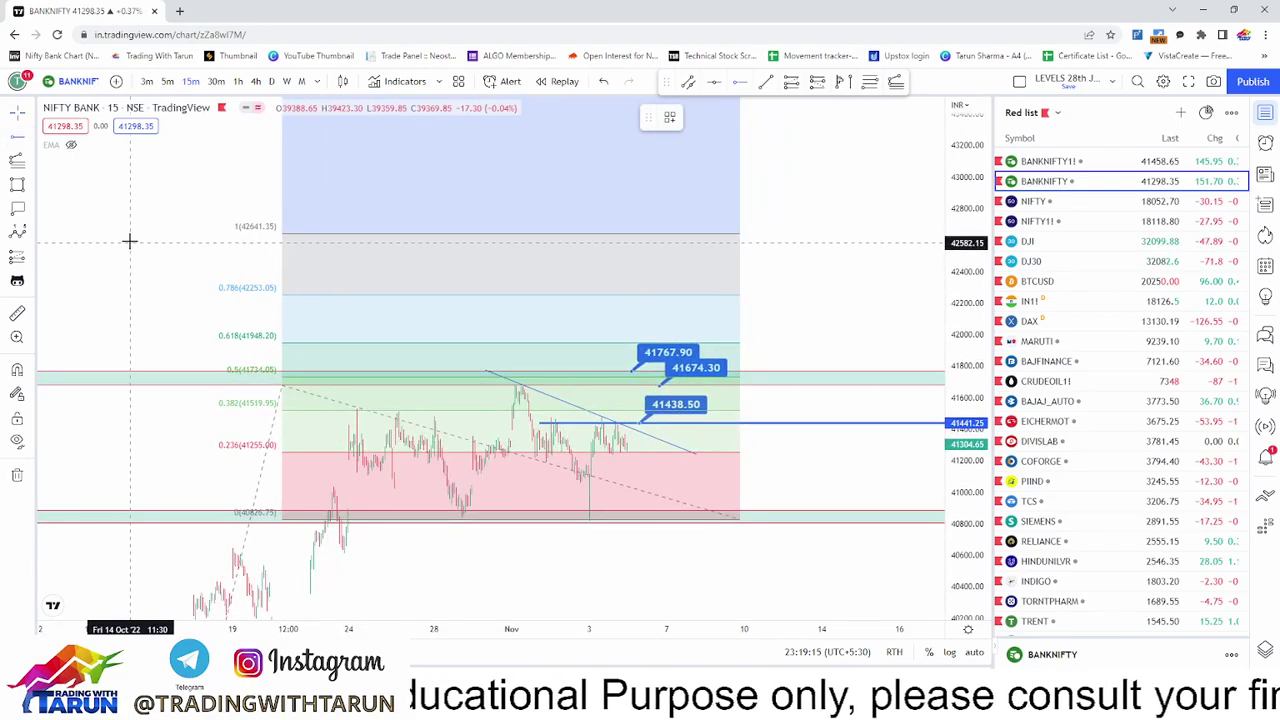
click(130, 234)
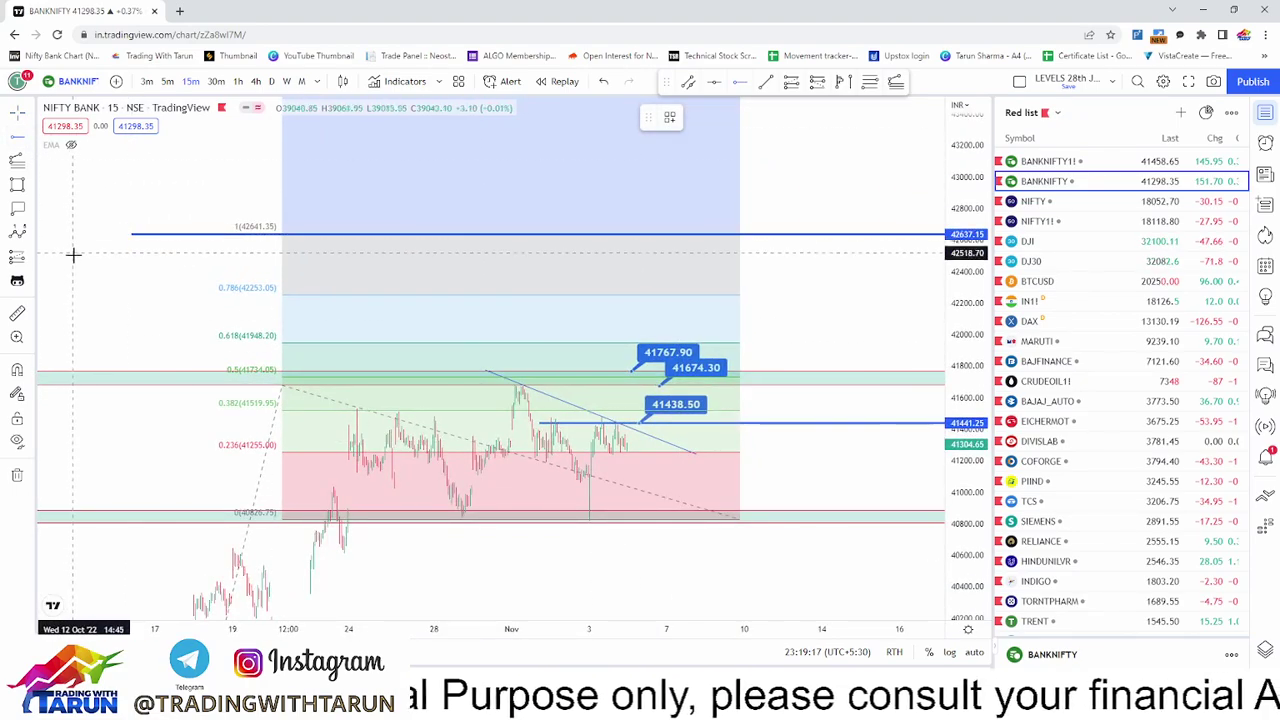
click(73, 295)
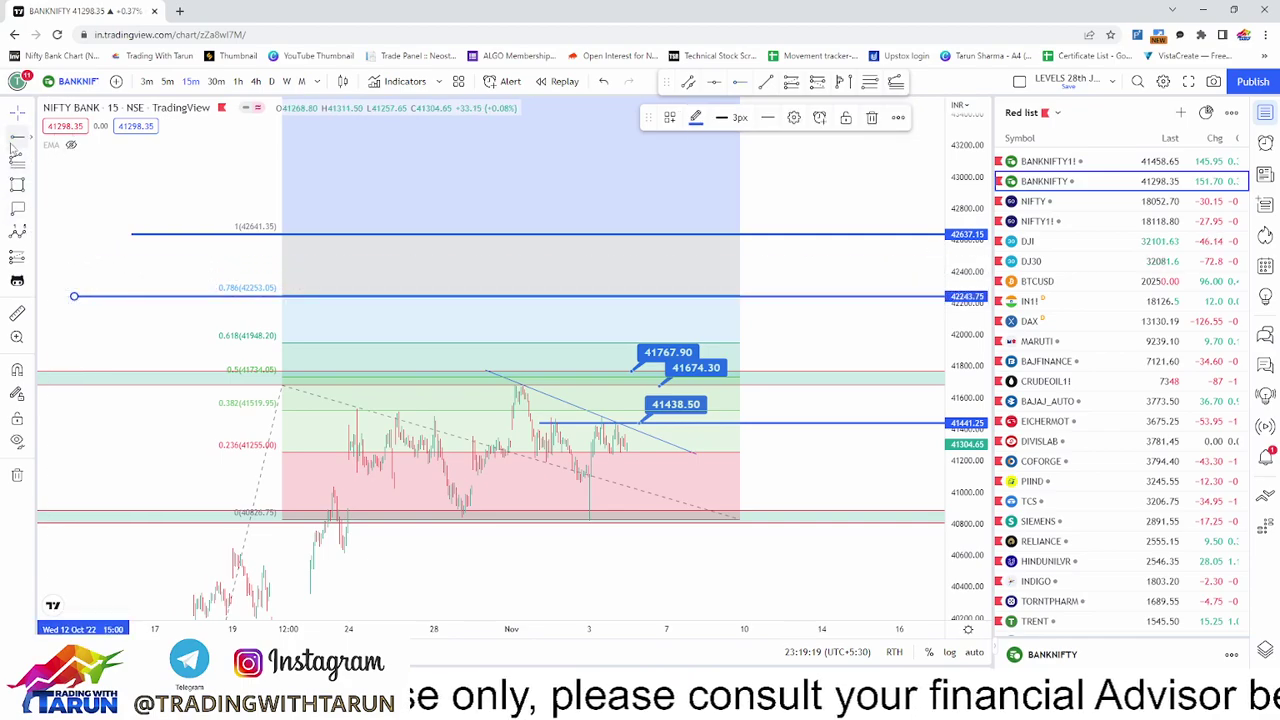
click(91, 342)
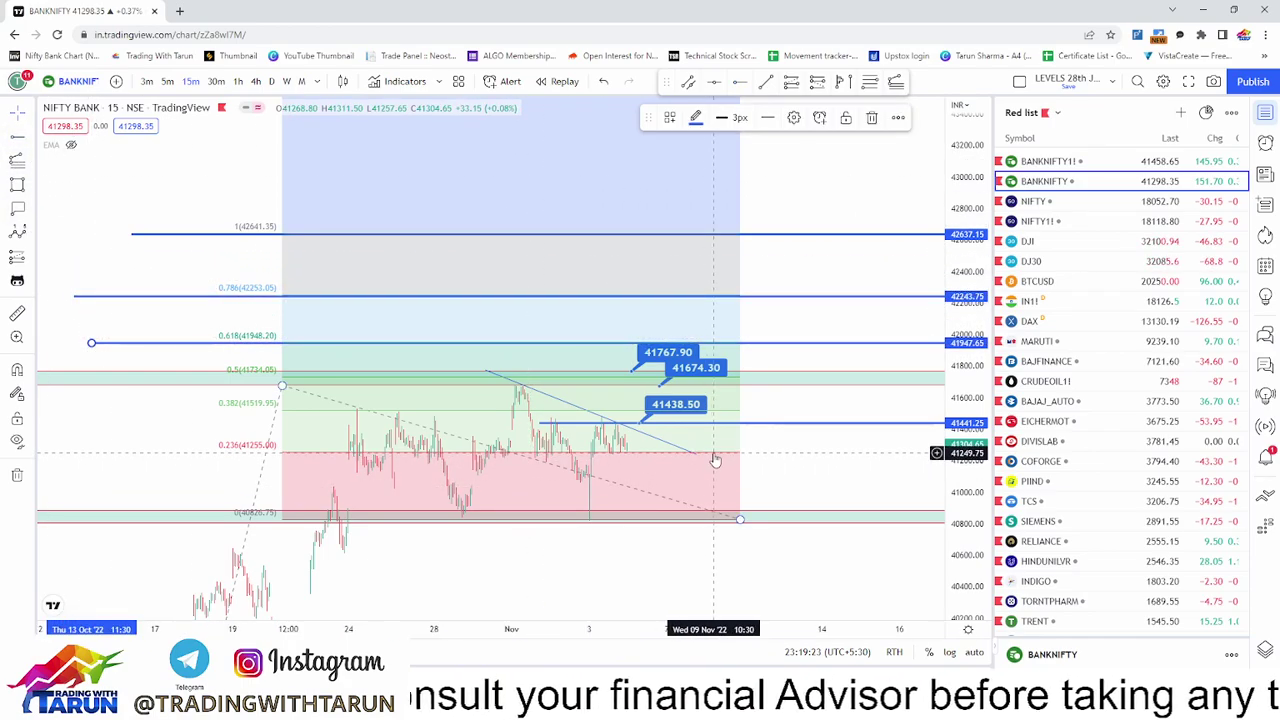
Delete the Fib extension and reposition the two upper-zone price labels to 41750.40 and 41937.10.
click(819, 117)
drag(857, 191, 784, 264)
mouse_move(650, 425)
mouse_down()
mouse_move(697, 406)
mouse_move(608, 387)
mouse_move(615, 375)
mouse_up()
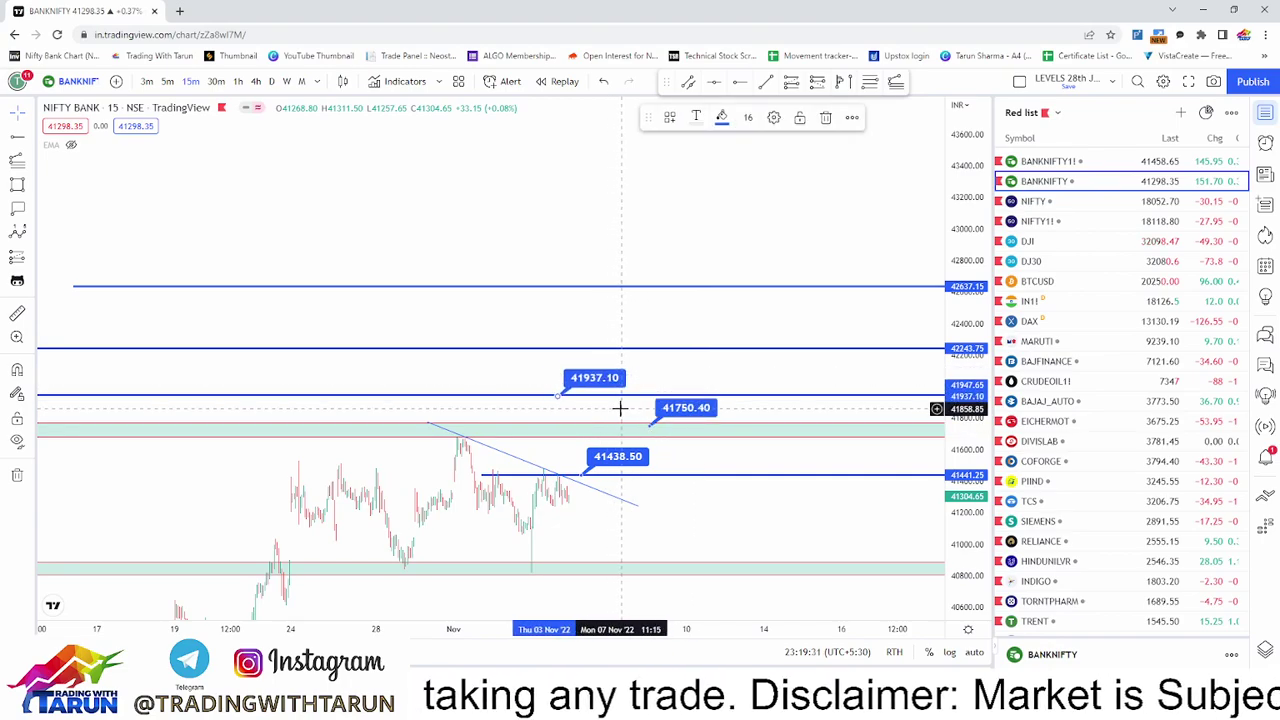
Add price labels at 42248.00 and 42637.15 on the two highest horizontal rays.
click(17, 210)
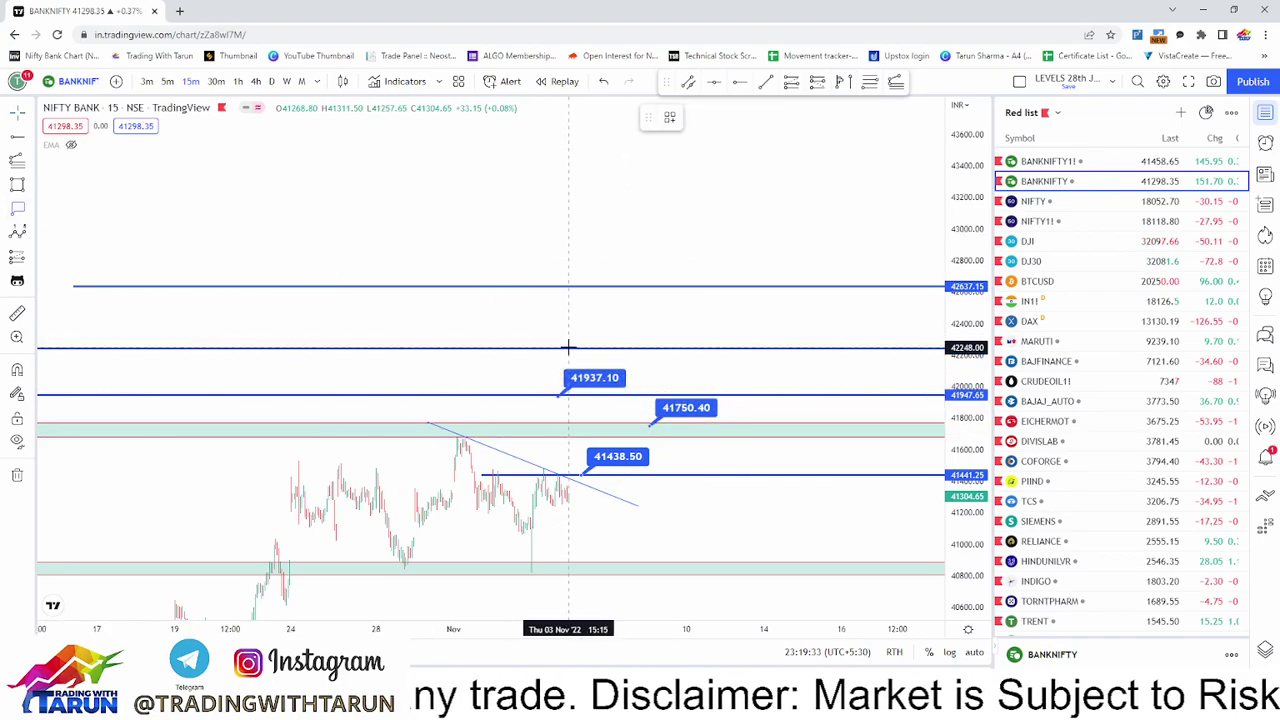
click(568, 347)
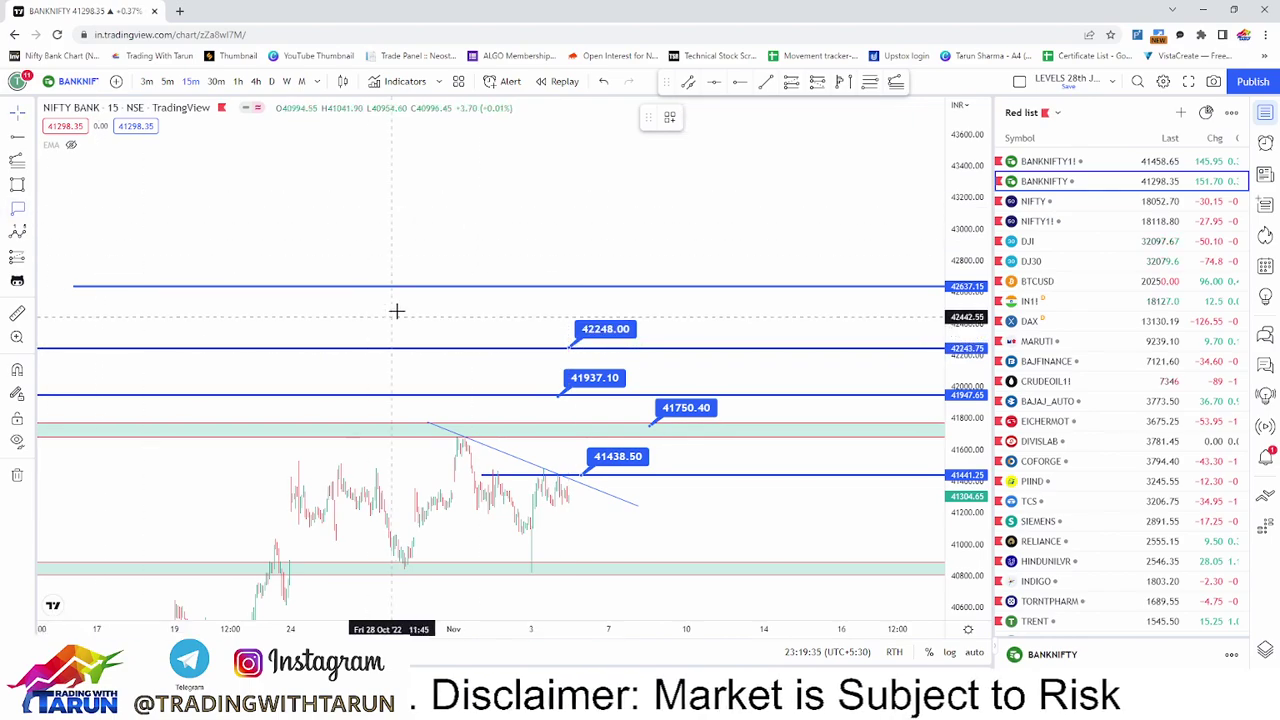
click(436, 287)
drag(455, 318, 426, 290)
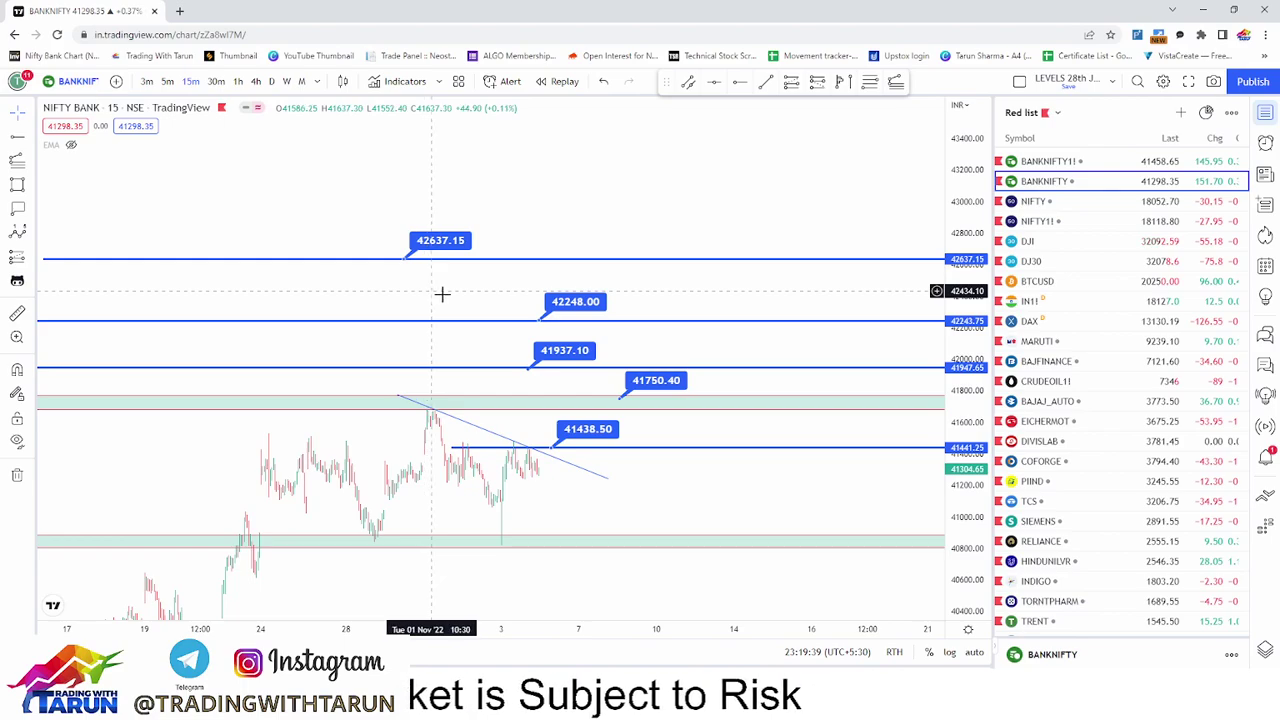
Place a horizontal ray at 41237.05 below the latest candles, starting at 28 October, and colour it red.
scroll(736, 483, up, 4)
drag(548, 496, 694, 485)
scroll(694, 483, up, 1)
drag(785, 454, 817, 380)
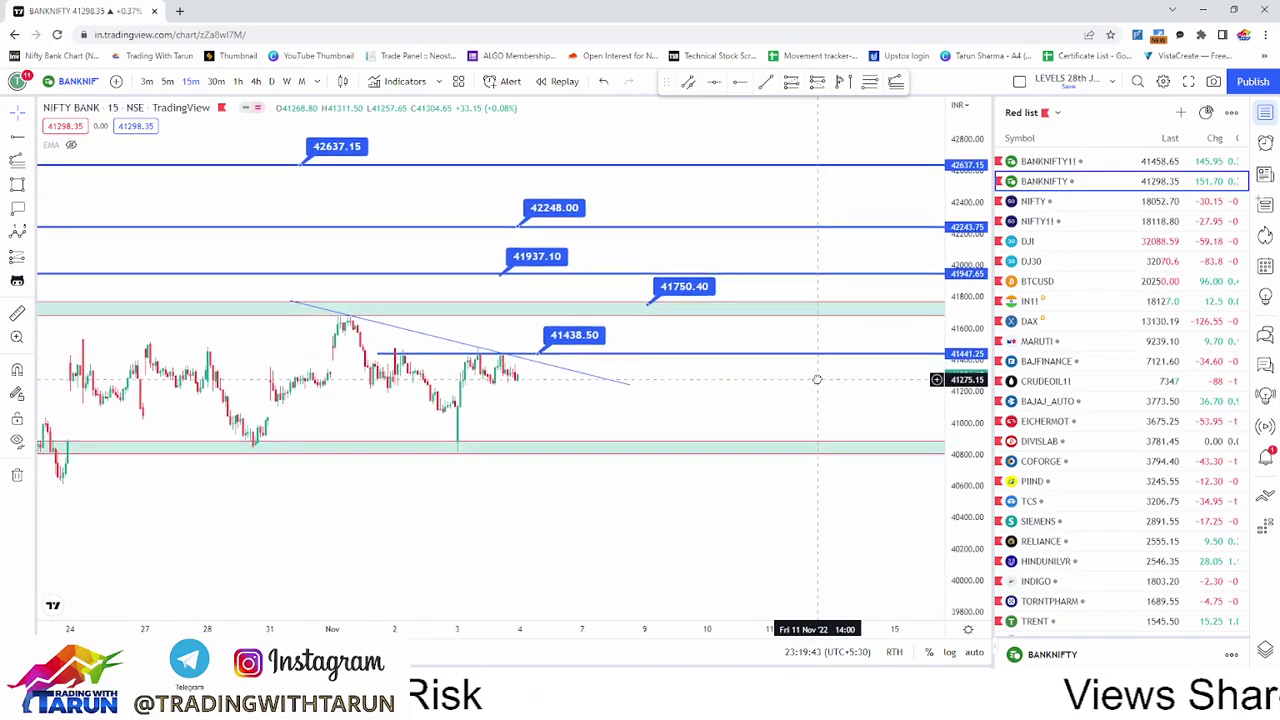
click(266, 381)
click(697, 118)
click(698, 166)
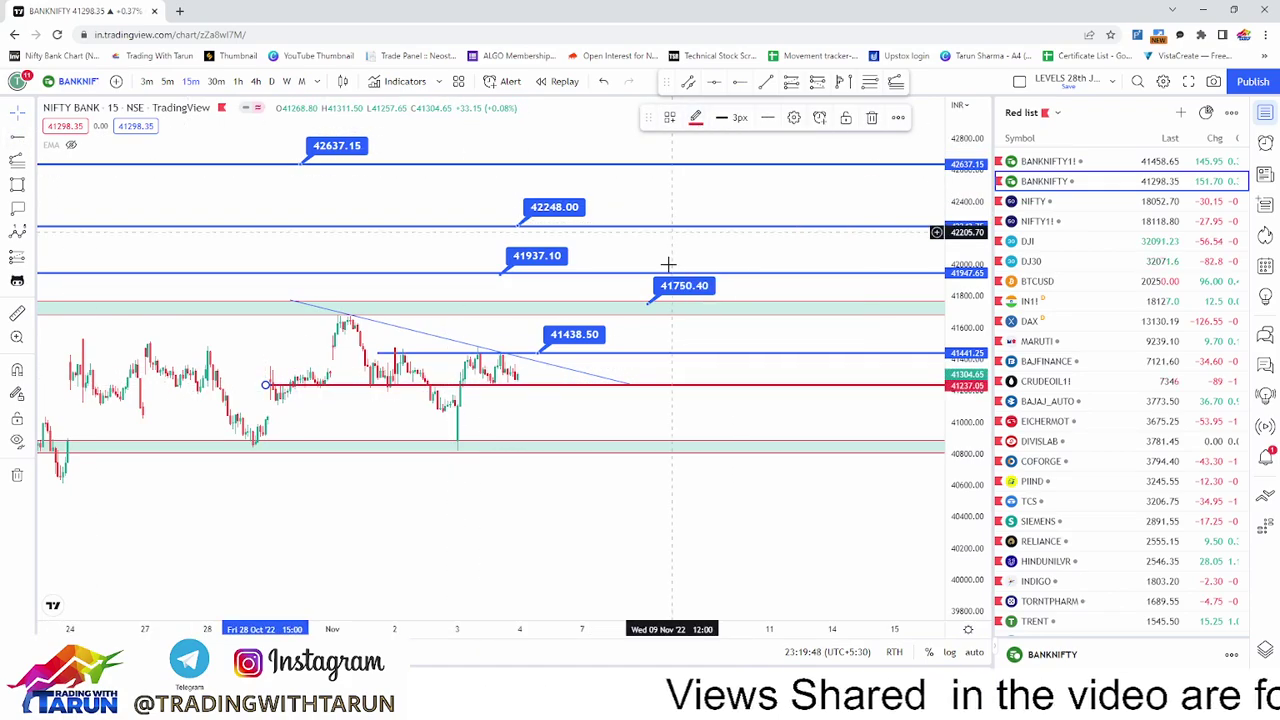
Add price labels at 41232.85 on the red ray and at 40881.75 on the upper edge of the lower zone.
click(18, 209)
click(589, 385)
drag(632, 412, 632, 385)
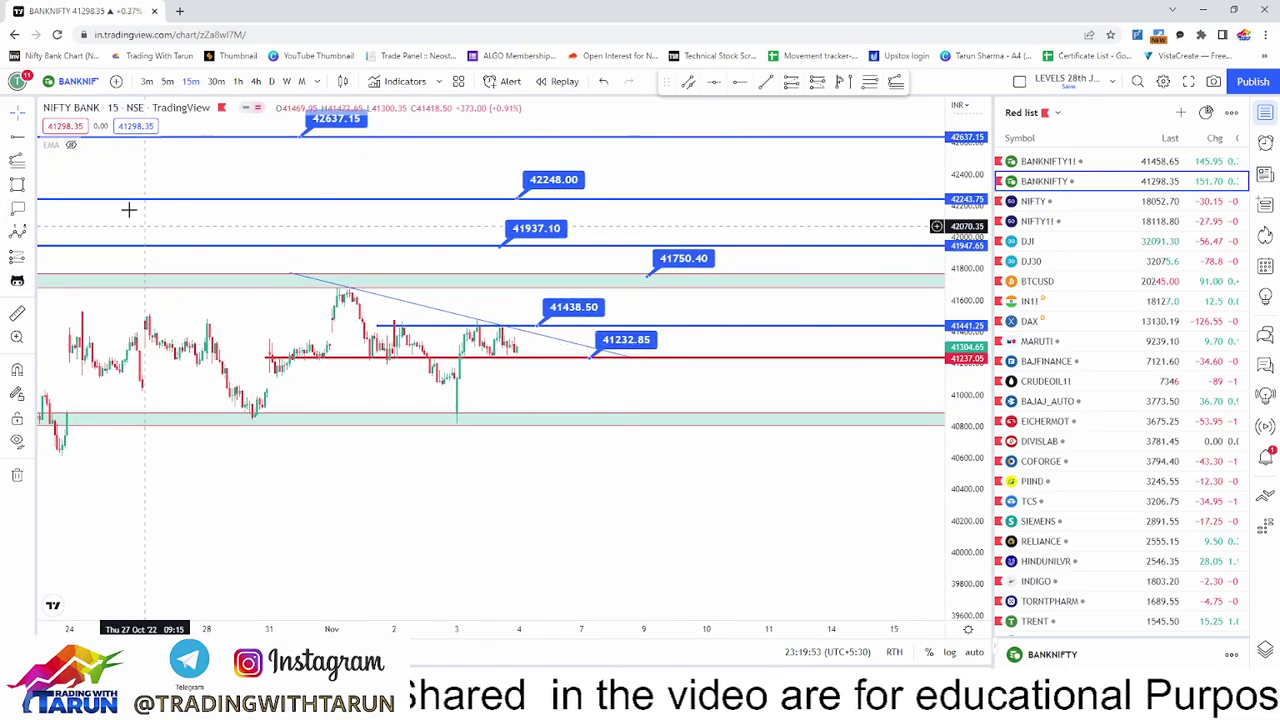
click(699, 411)
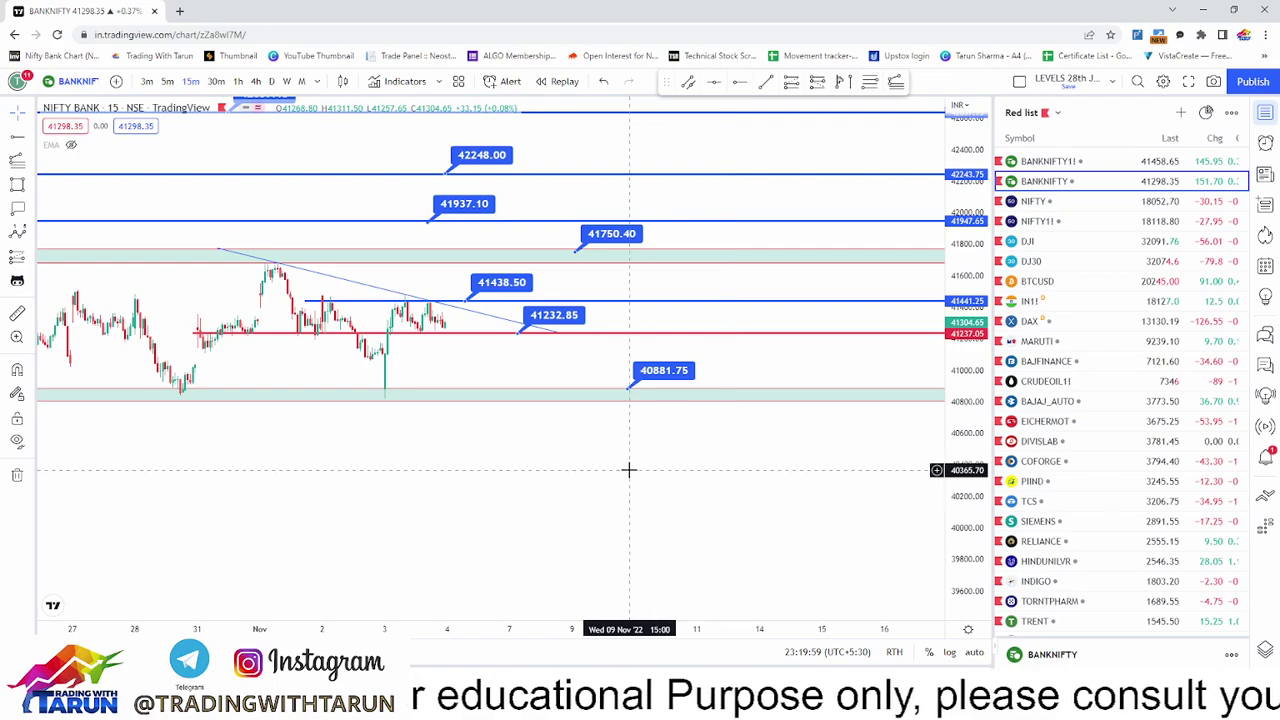
scroll(705, 432, down, 2)
drag(706, 482, 706, 456)
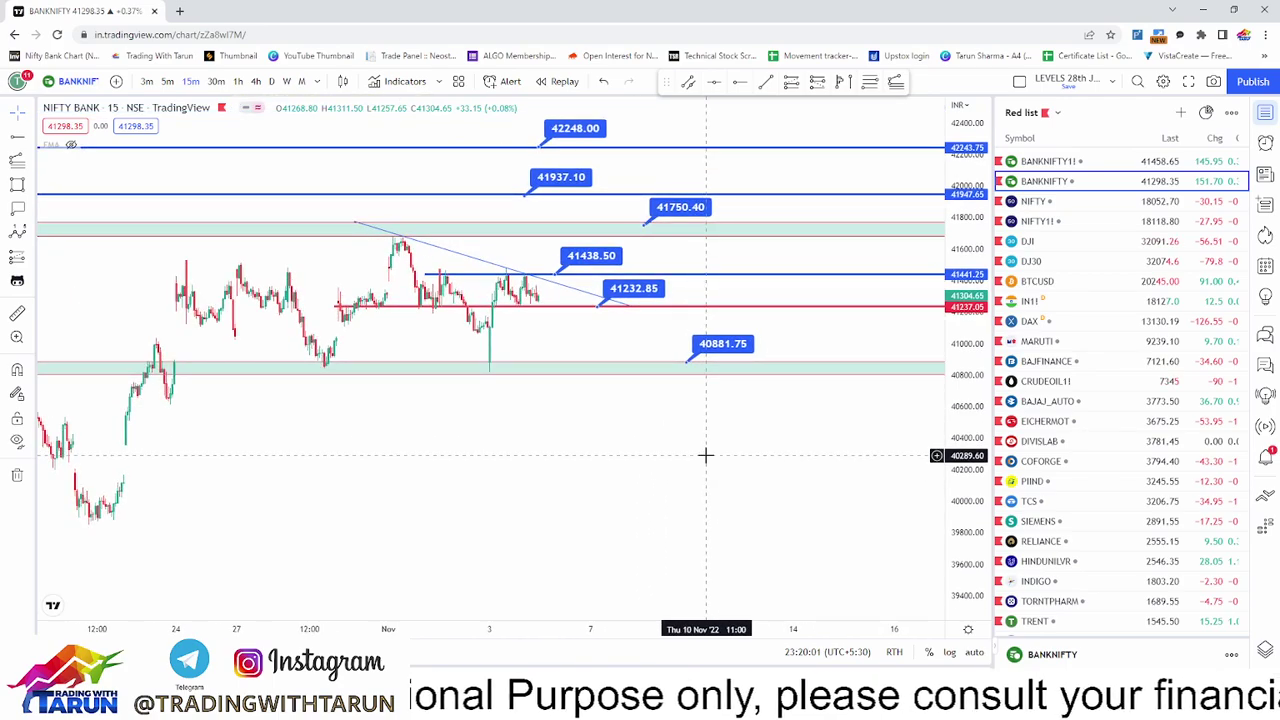
scroll(631, 459, down, 1)
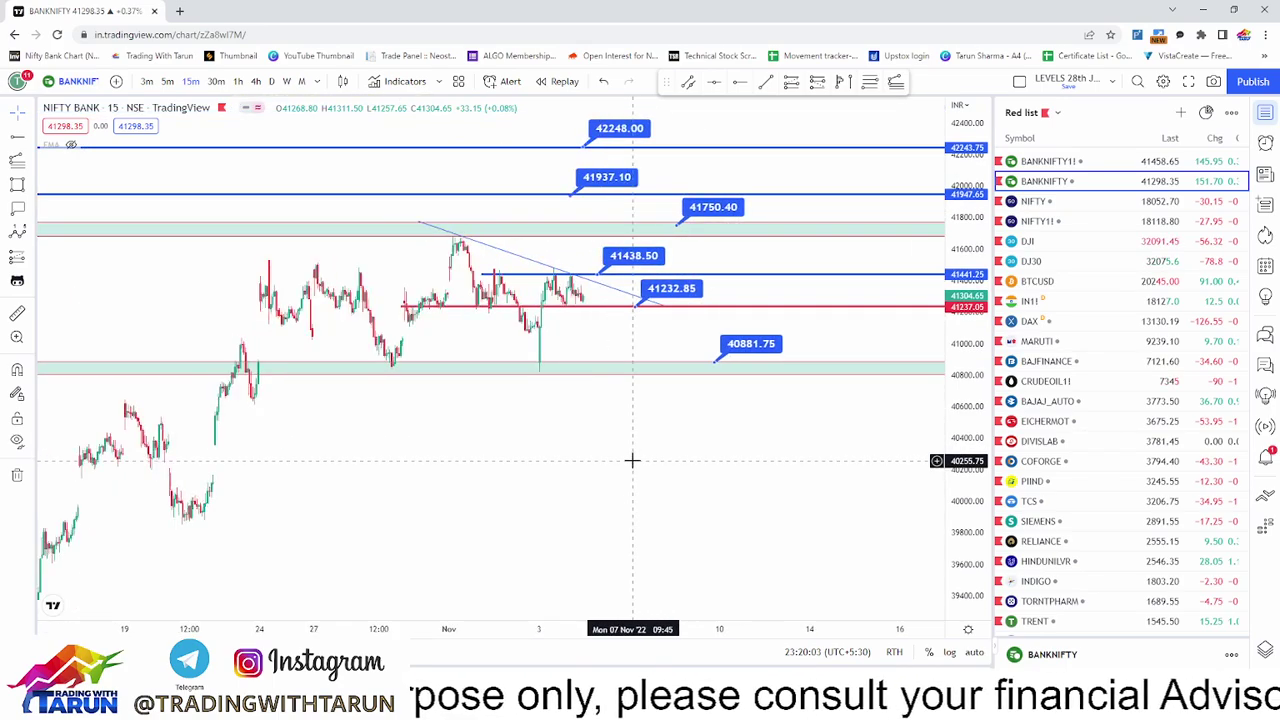
drag(647, 408, 615, 448)
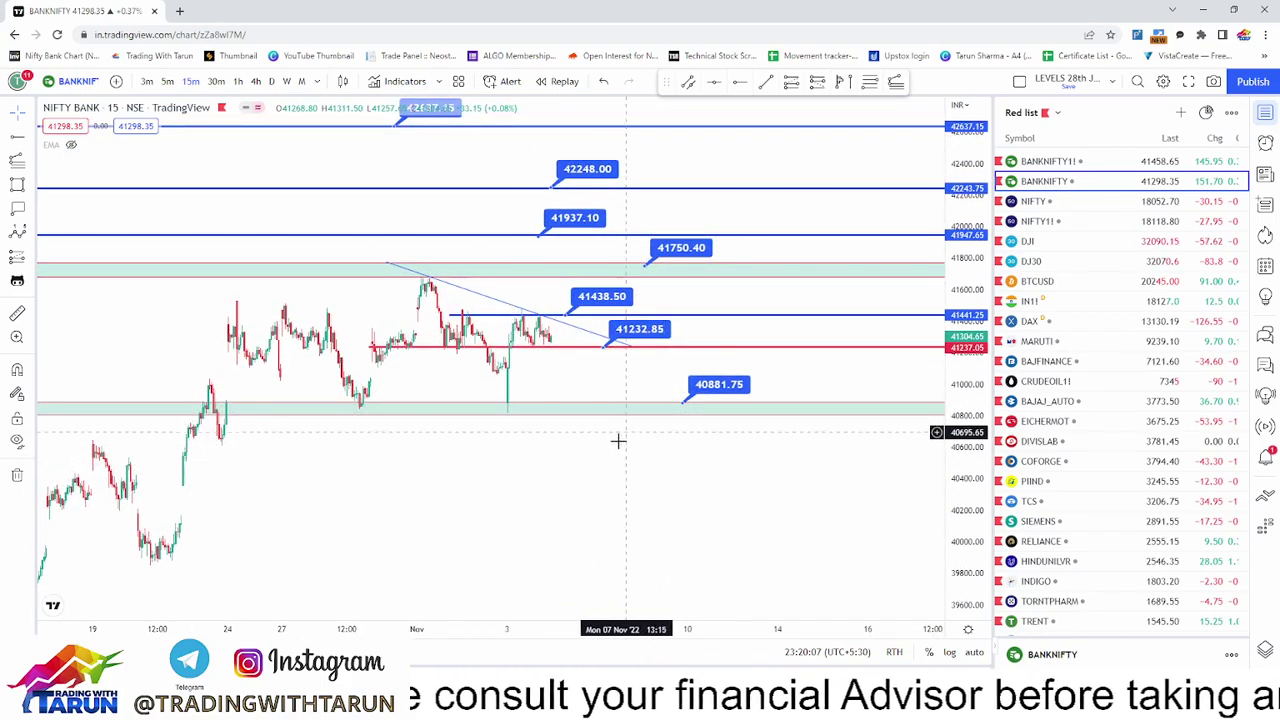
Switch the chart to NIFTY and frame the latest candles with empty space after them.
key(Down)
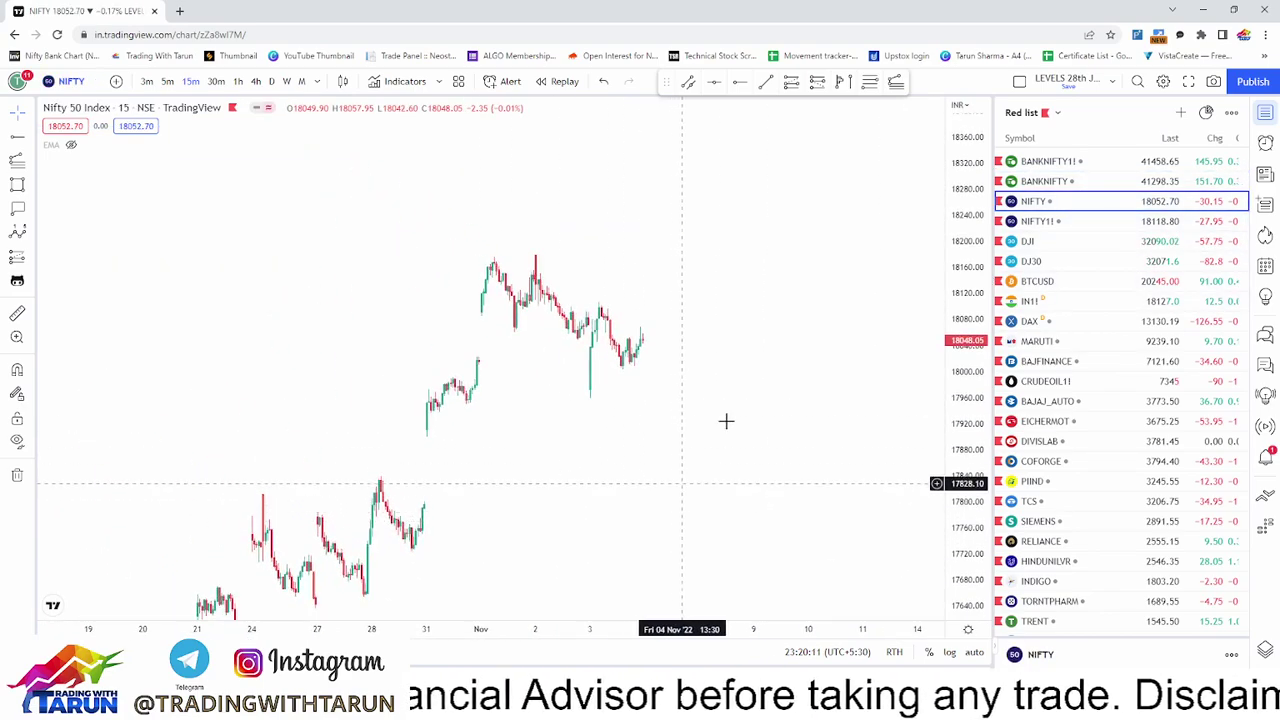
scroll(774, 443, down, 3)
scroll(811, 465, down, 4)
scroll(709, 463, up, 7)
drag(660, 462, 412, 421)
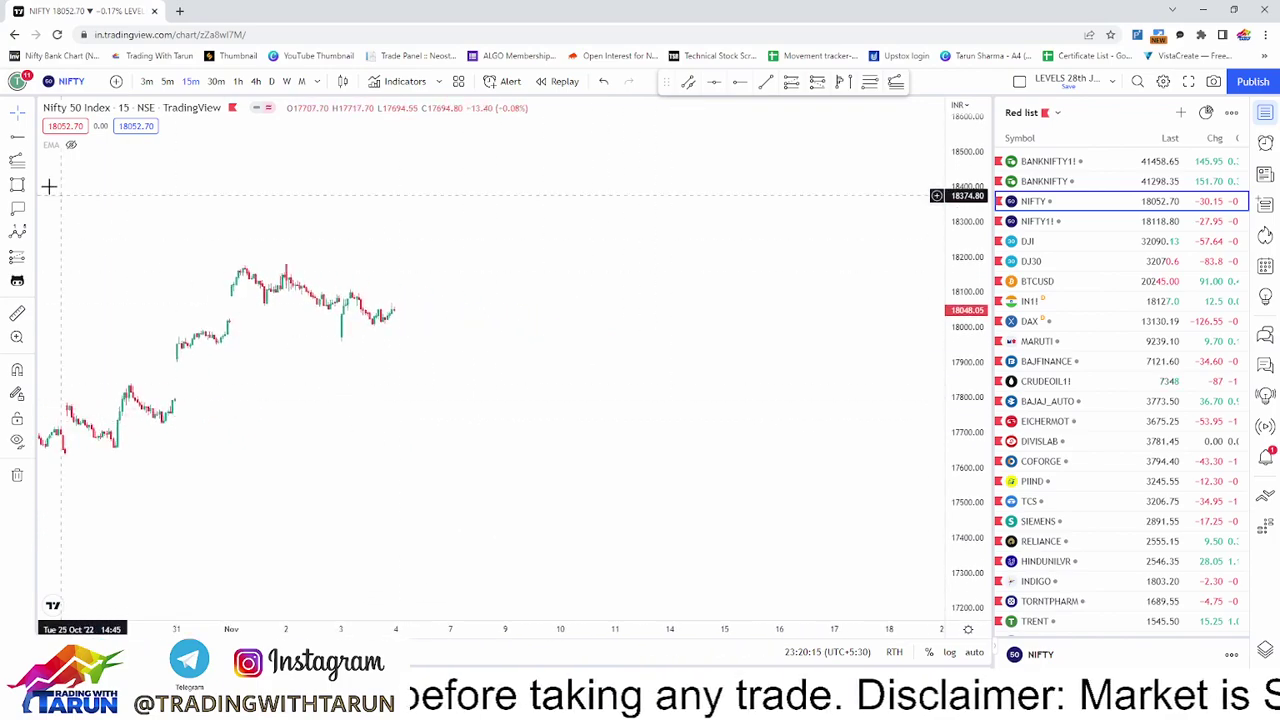
Draw a descending trend line from the 1 November high to about 17961 on 7 November, extending its upper end back to about 18330.
click(31, 138)
click(85, 134)
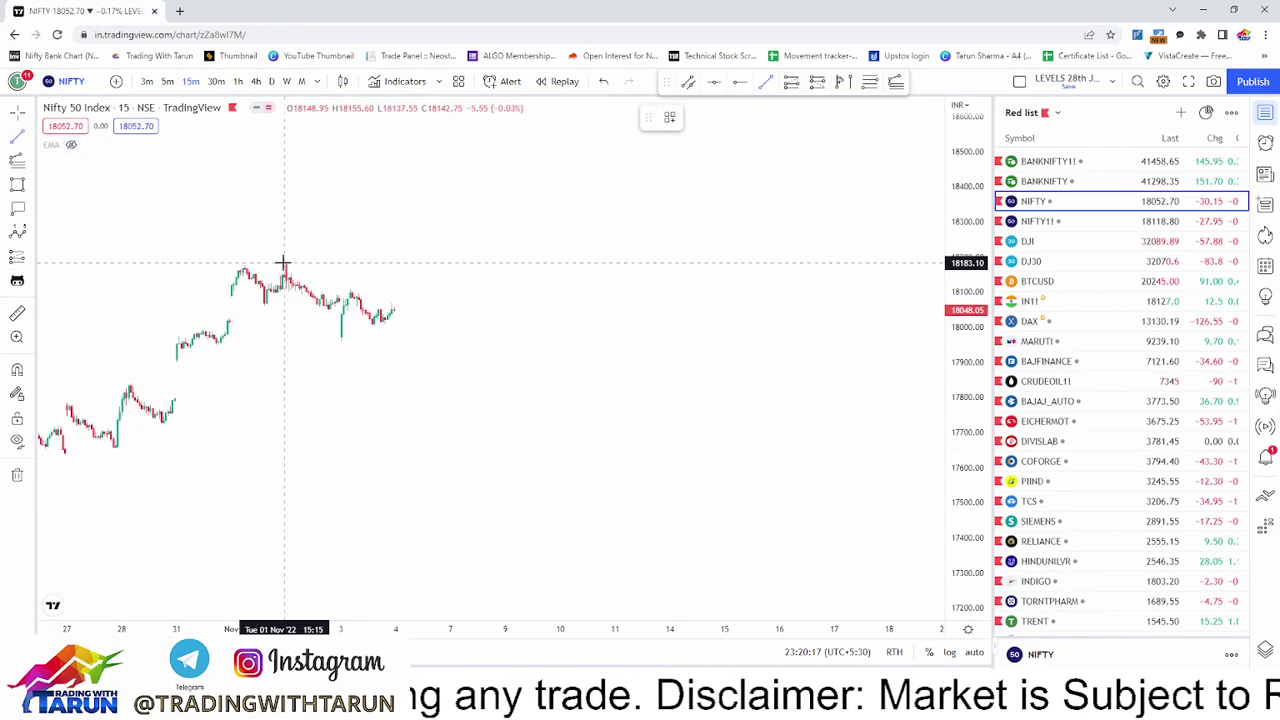
click(284, 264)
click(494, 343)
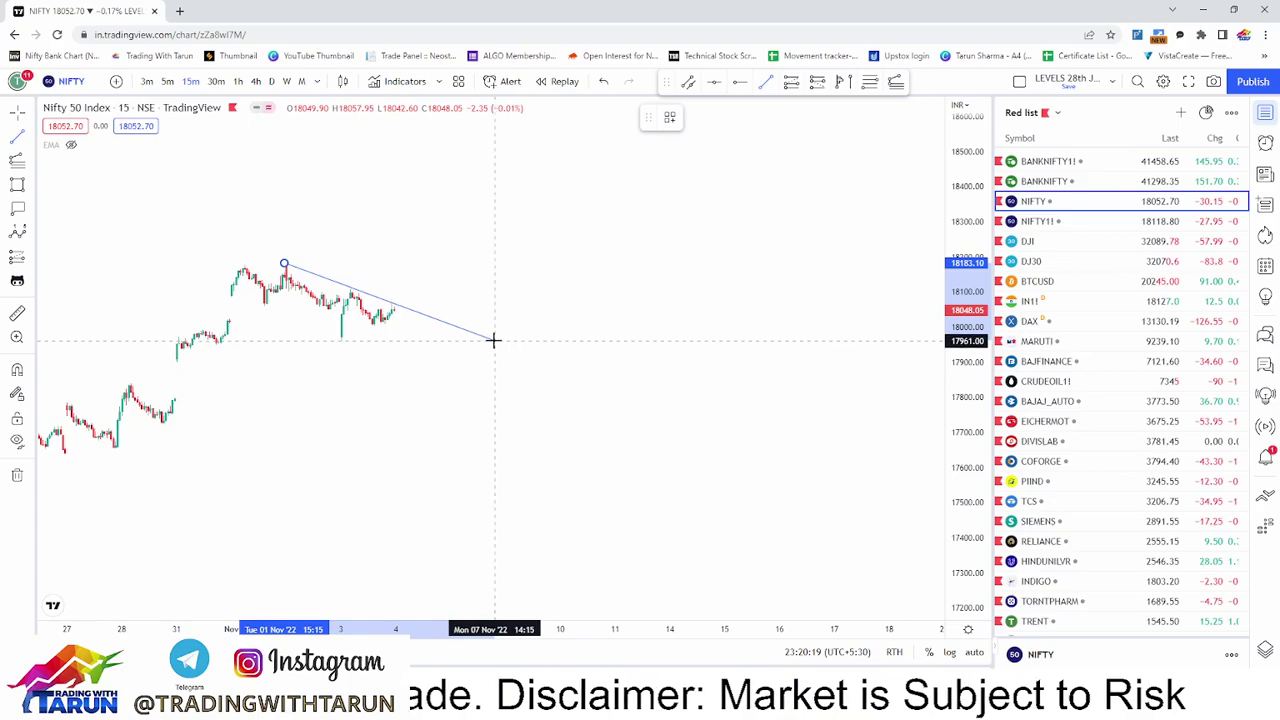
drag(284, 264, 143, 211)
Draw a thin full-width price zone at the mid-September highs, with its upper edge at 18106.30.
drag(359, 415, 639, 415)
drag(980, 188, 948, 362)
scroll(769, 400, down, 8)
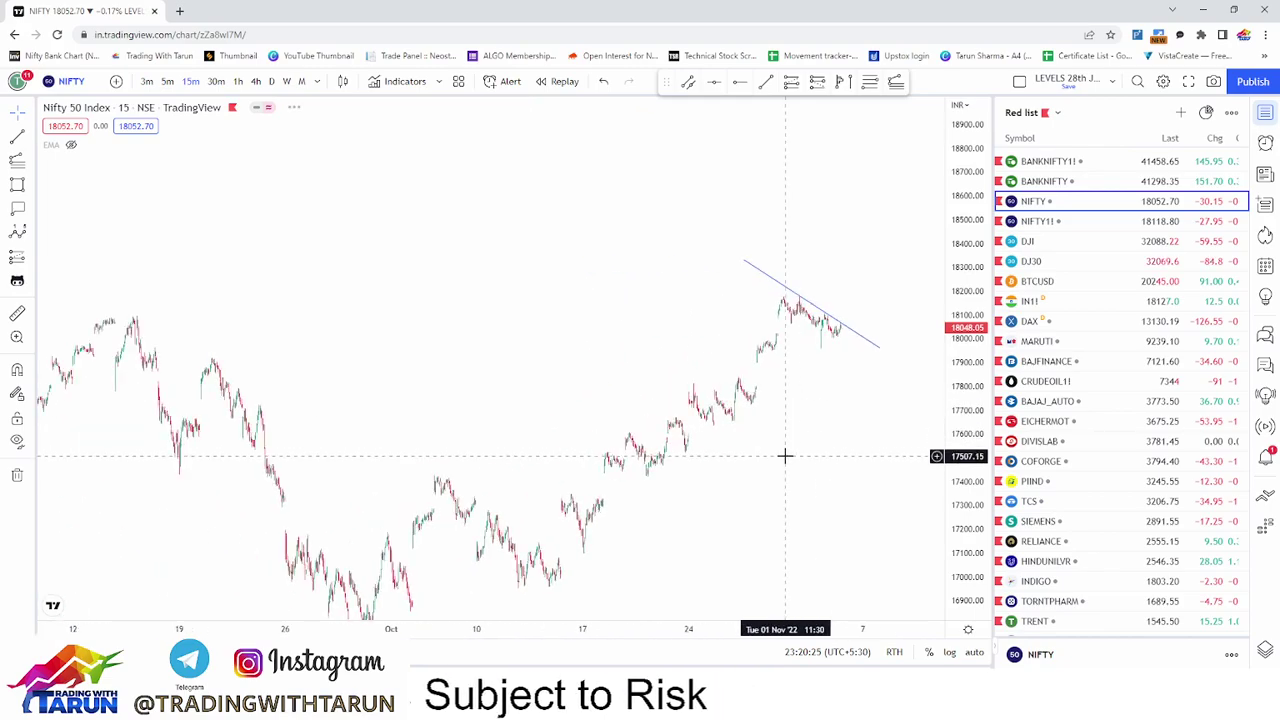
scroll(785, 456, down, 5)
scroll(686, 449, up, 4)
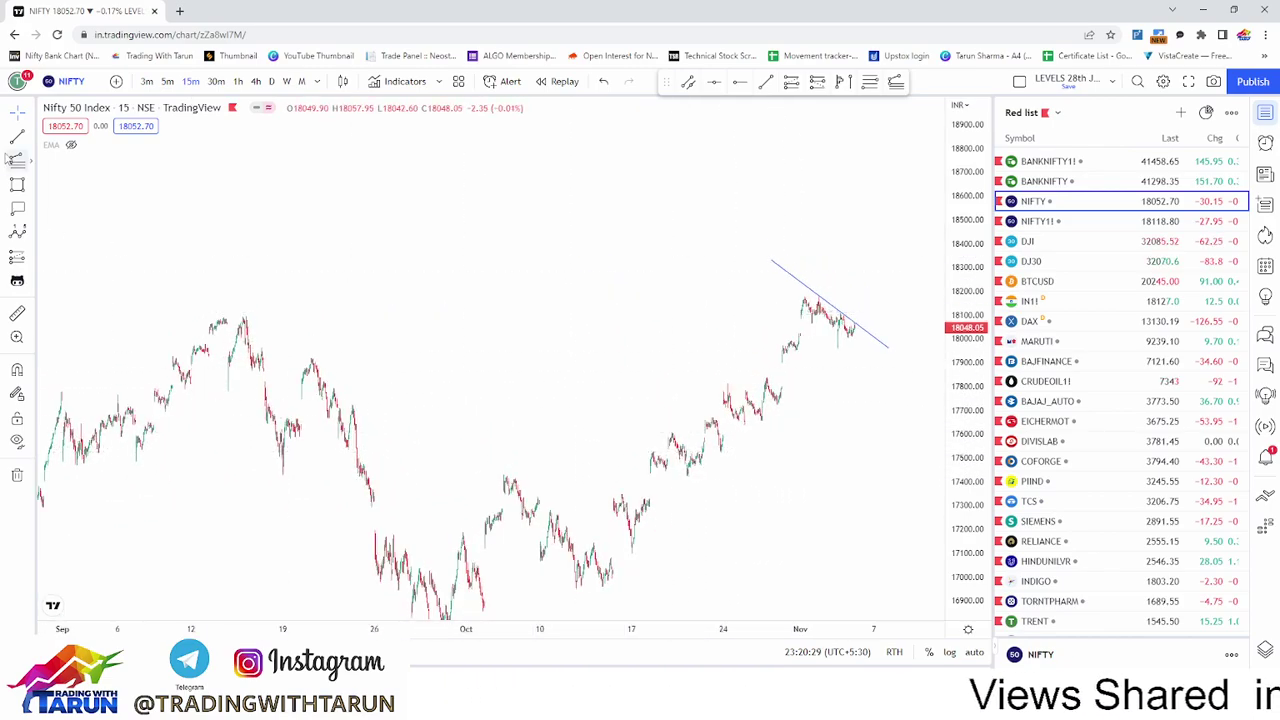
click(17, 184)
click(165, 318)
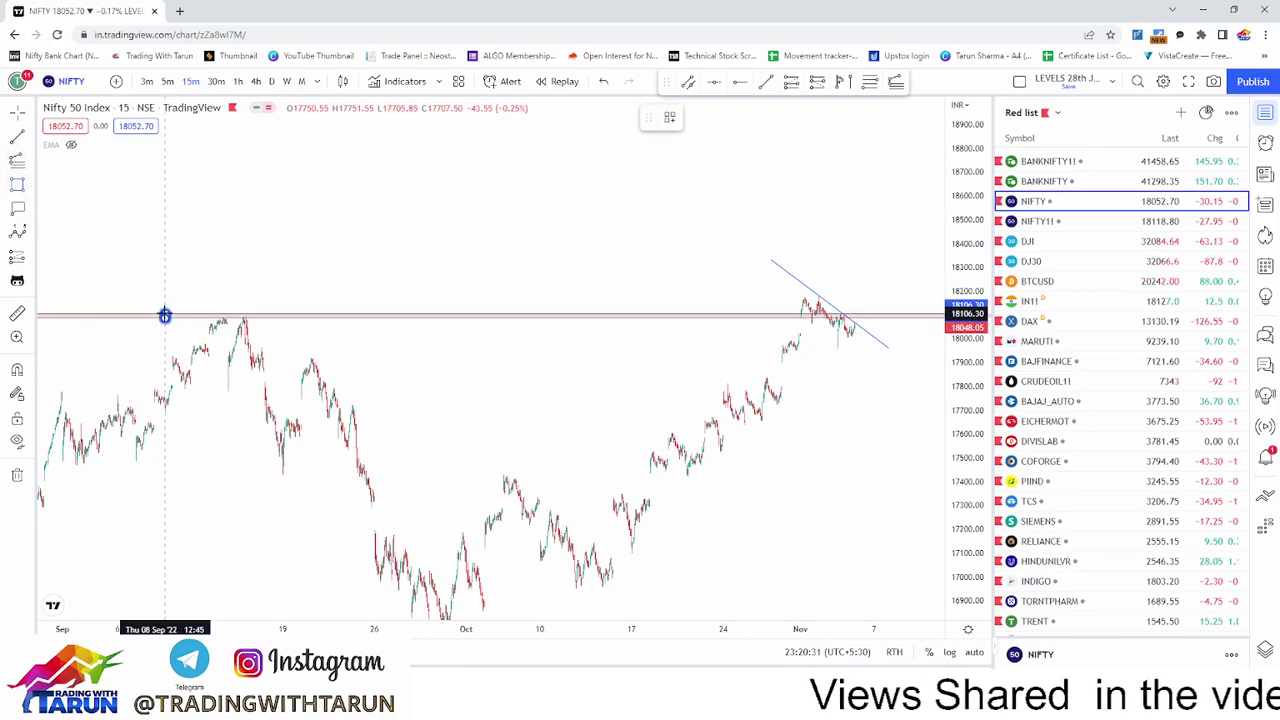
Handwrite 18191 between two lines and 18200 in brackets in red ink above the candles.
scroll(506, 407, up, 3)
drag(749, 477, 606, 489)
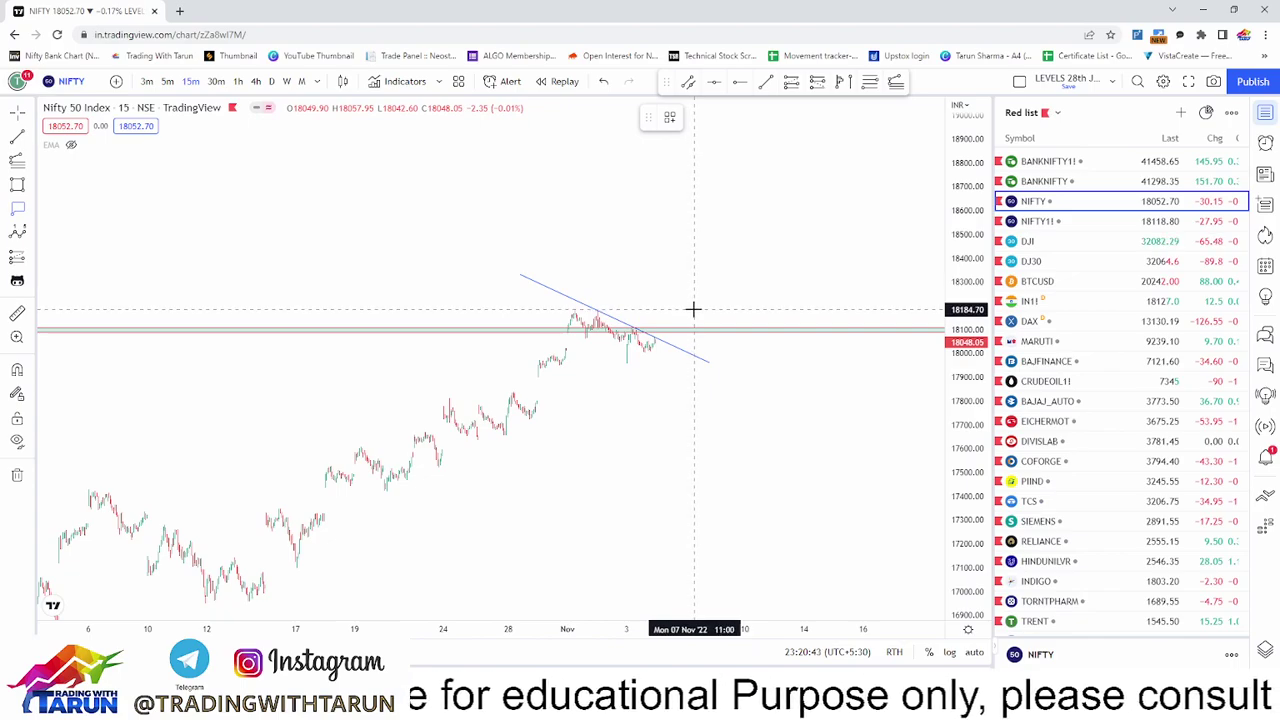
drag(368, 155, 372, 210)
mouse_move(398, 150)
mouse_down()
mouse_move(406, 206)
mouse_move(417, 163)
mouse_move(413, 205)
mouse_up()
drag(446, 142, 458, 195)
drag(478, 138, 483, 192)
drag(342, 232, 485, 200)
drag(328, 160, 500, 122)
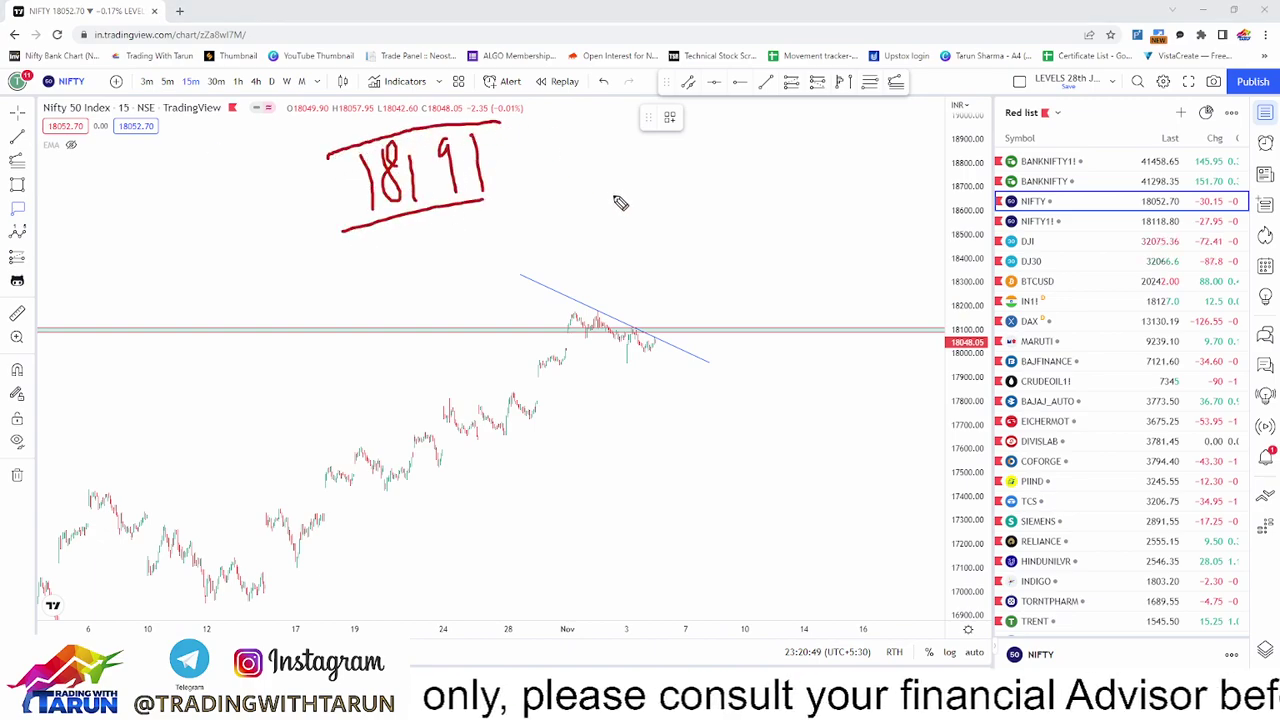
drag(606, 160, 607, 210)
mouse_move(622, 158)
mouse_down()
mouse_move(616, 185)
mouse_move(630, 162)
mouse_move(658, 182)
mouse_move(706, 172)
mouse_move(600, 214)
mouse_move(578, 152)
mouse_up()
drag(715, 130, 699, 221)
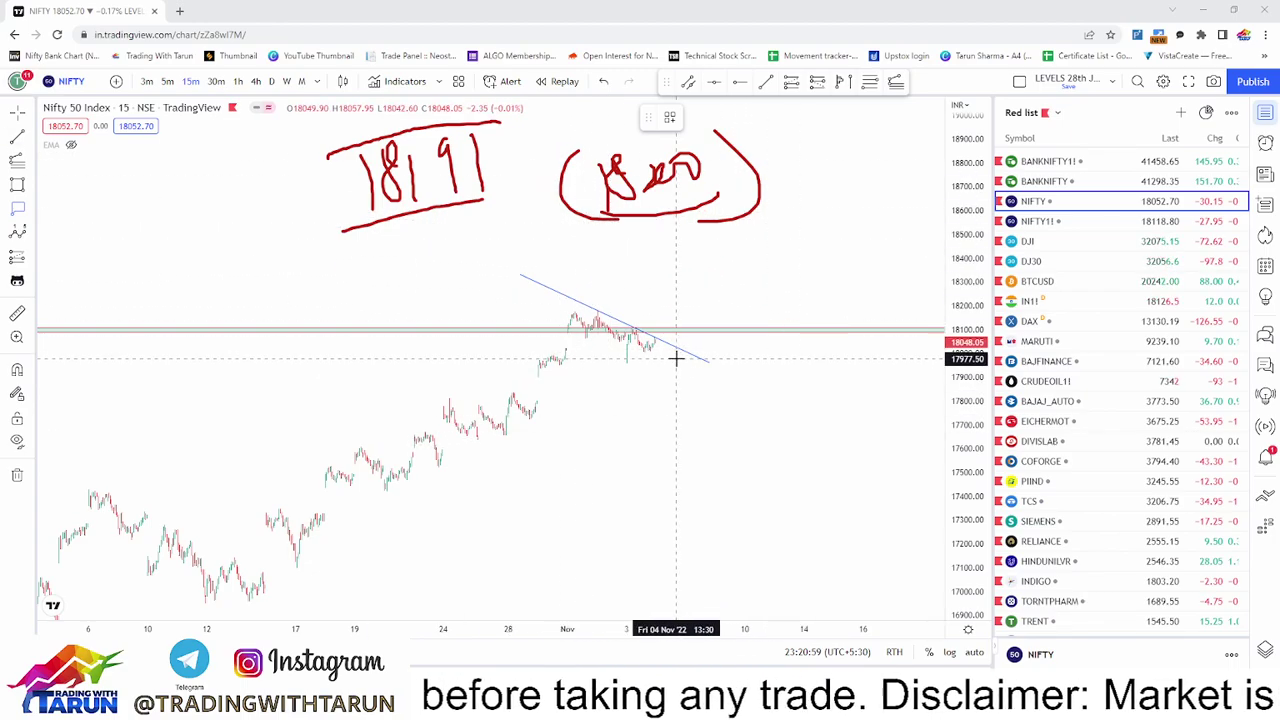
Add a price label at 18106.30 on the zone's upper edge and a red horizontal ray at 17960.70.
click(535, 363)
drag(566, 343, 705, 309)
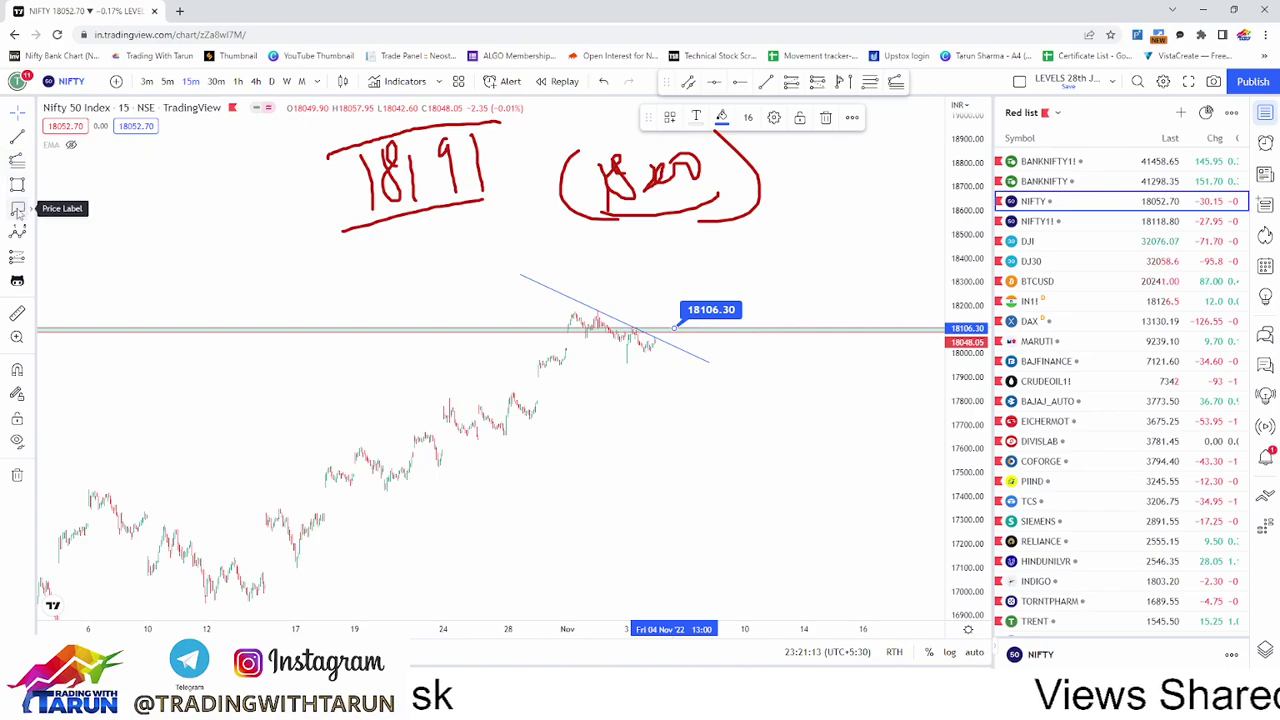
click(30, 137)
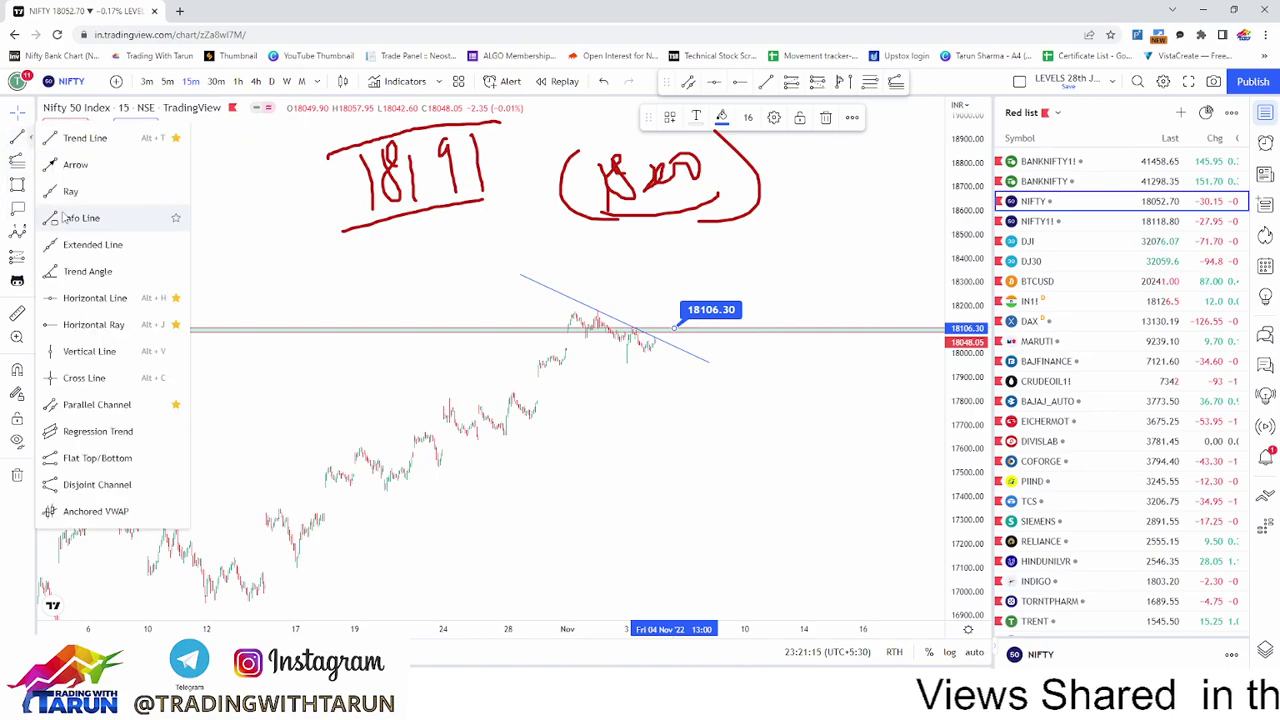
click(95, 297)
click(399, 363)
Add a price label at 17962.45 on the red horizontal ray.
drag(637, 437, 447, 463)
drag(966, 438, 966, 287)
drag(625, 474, 666, 417)
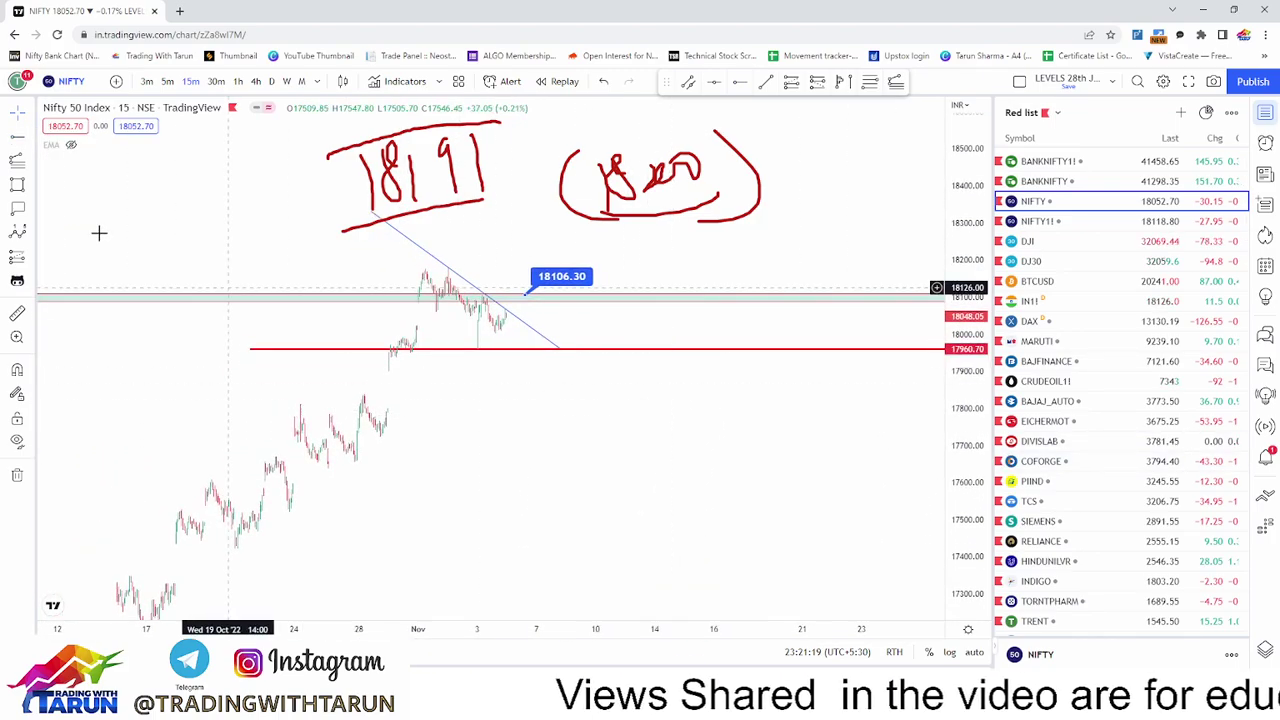
click(17, 208)
click(598, 348)
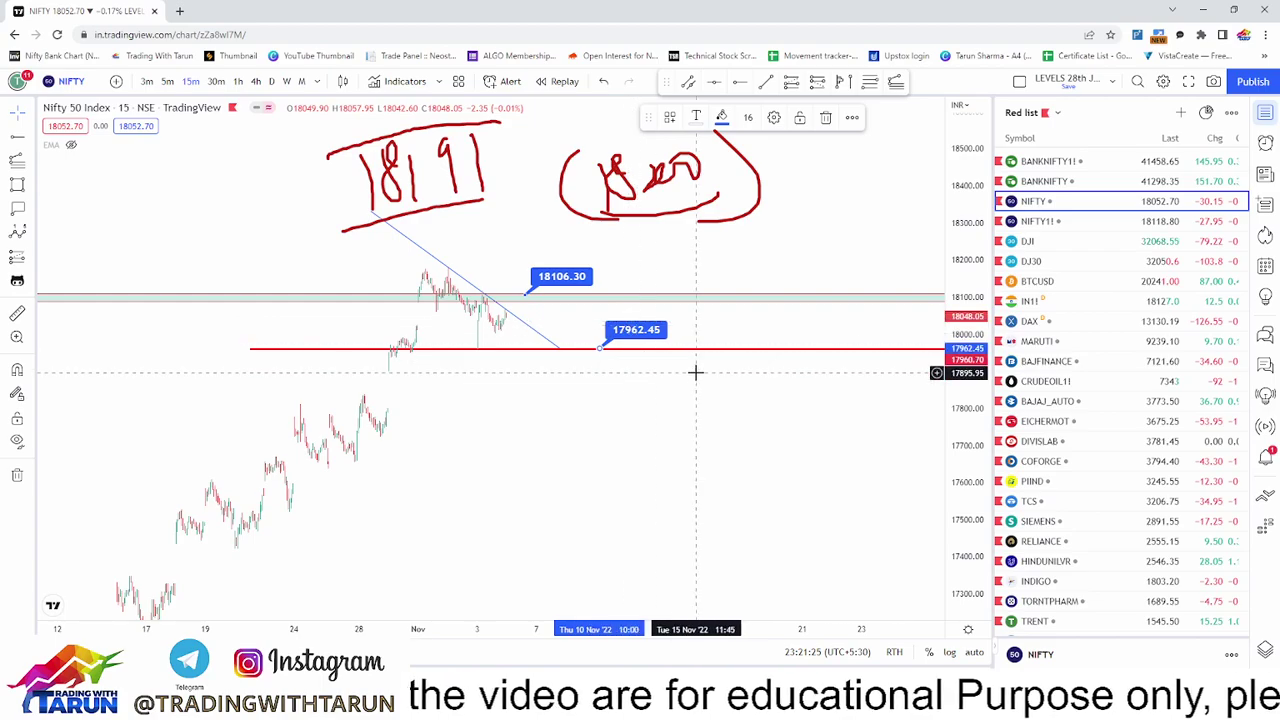
click(828, 411)
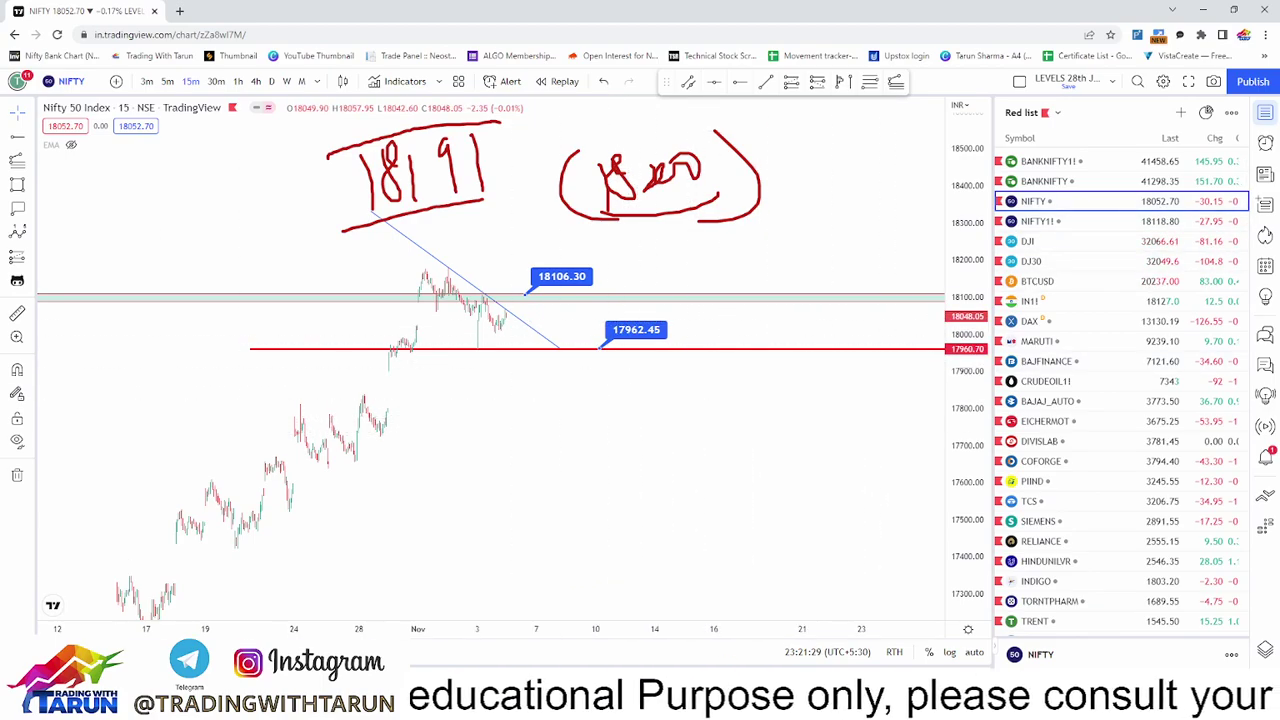
Handwrite 18 below the levels, and raise the red ray to 18000.20 and its price label to 18001.95.
mouse_move(649, 421)
mouse_down()
mouse_move(660, 471)
mouse_move(672, 420)
mouse_move(688, 424)
mouse_up()
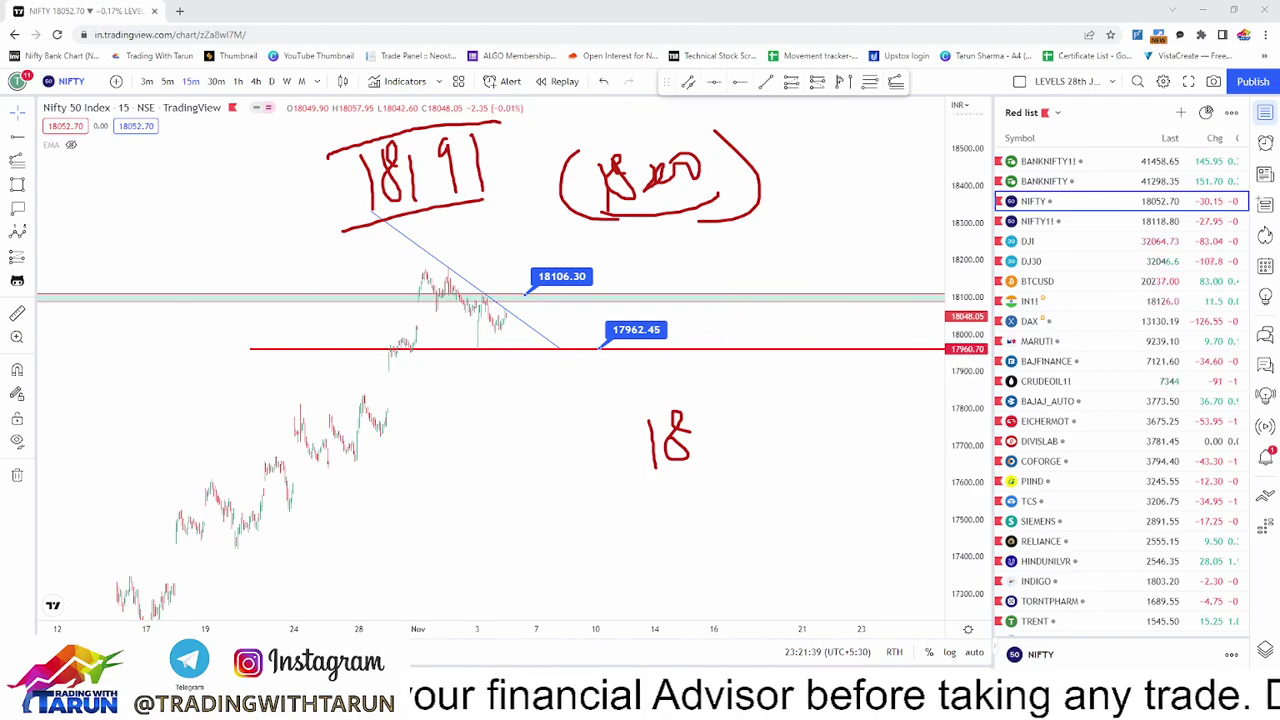
drag(366, 348, 627, 314)
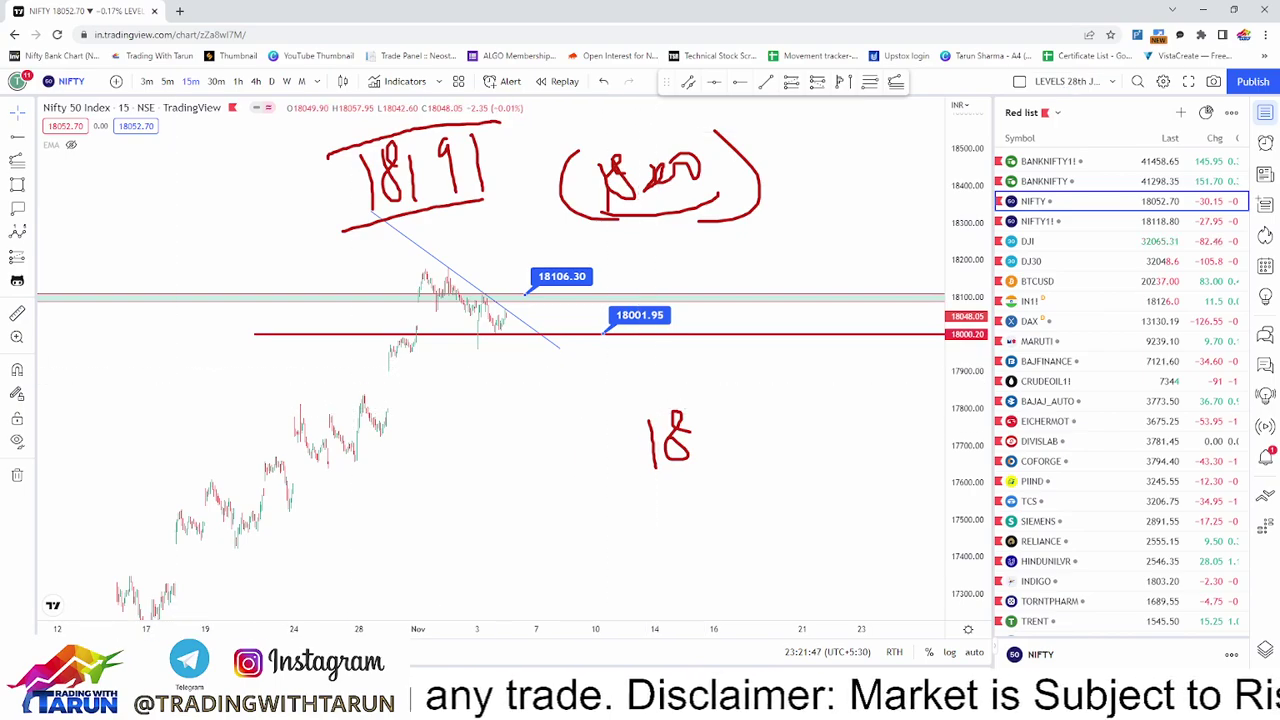
Handwrite further underlined notes in the empty area below the levels and clear all ink from the chart.
mouse_move(500, 522)
mouse_down()
mouse_move(500, 586)
mouse_move(538, 588)
mouse_up()
mouse_move(576, 545)
mouse_down()
mouse_move(566, 566)
mouse_move(580, 600)
mouse_move(605, 541)
mouse_move(622, 572)
mouse_move(604, 578)
mouse_up()
drag(608, 545, 640, 532)
drag(430, 604, 700, 605)
drag(512, 622, 589, 620)
key(Escape)
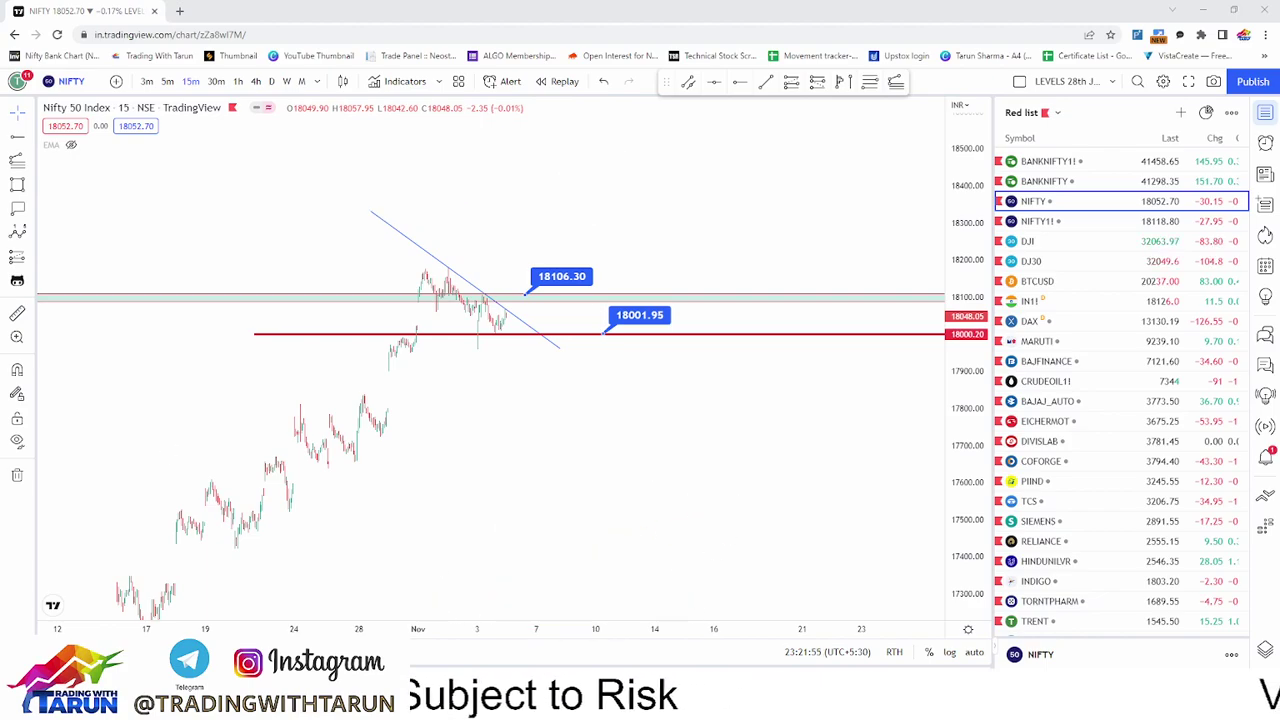
click(631, 406)
Place a red horizontal ray at 17899.50 starting at 27 October and add a price label at 17895.95 on it.
click(18, 140)
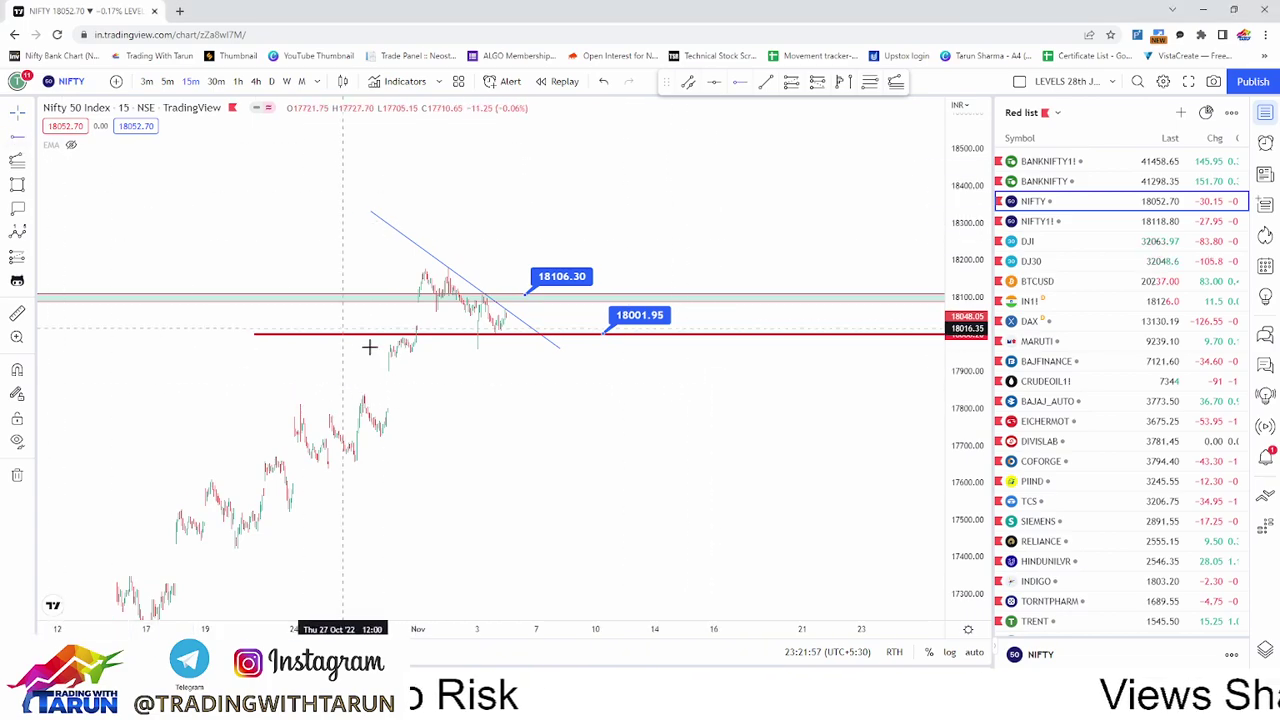
click(352, 371)
click(17, 208)
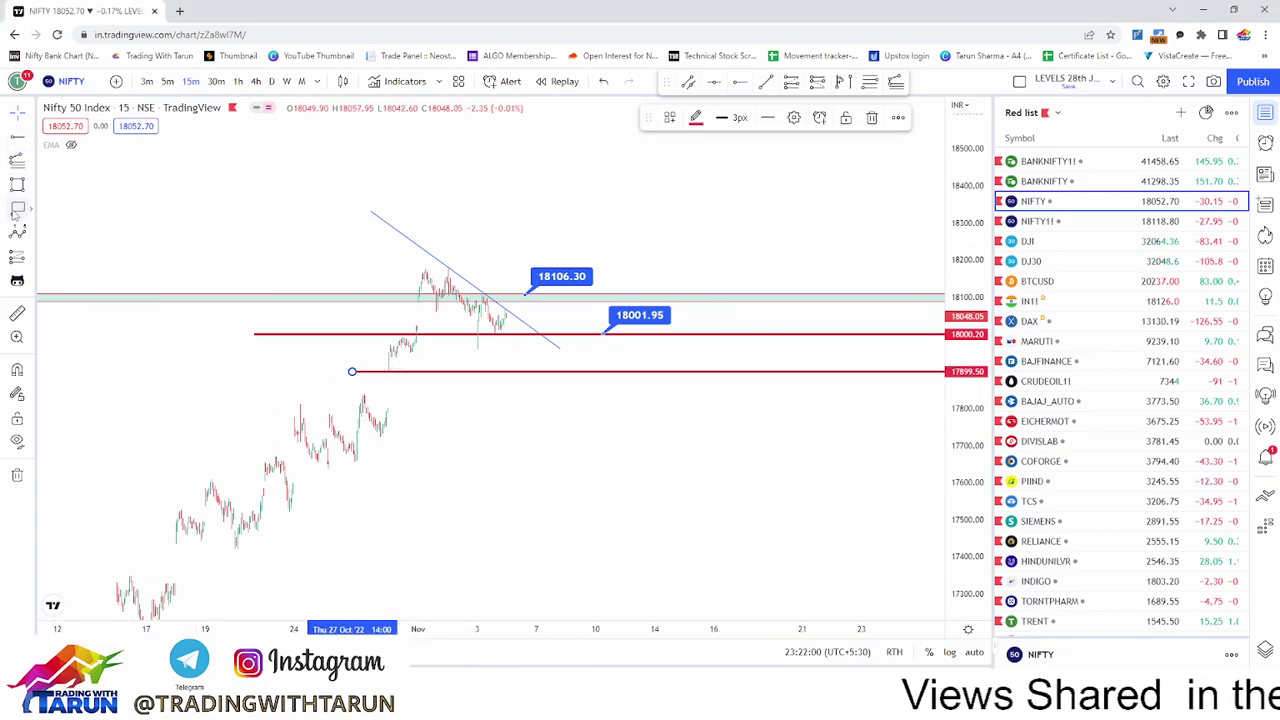
click(606, 371)
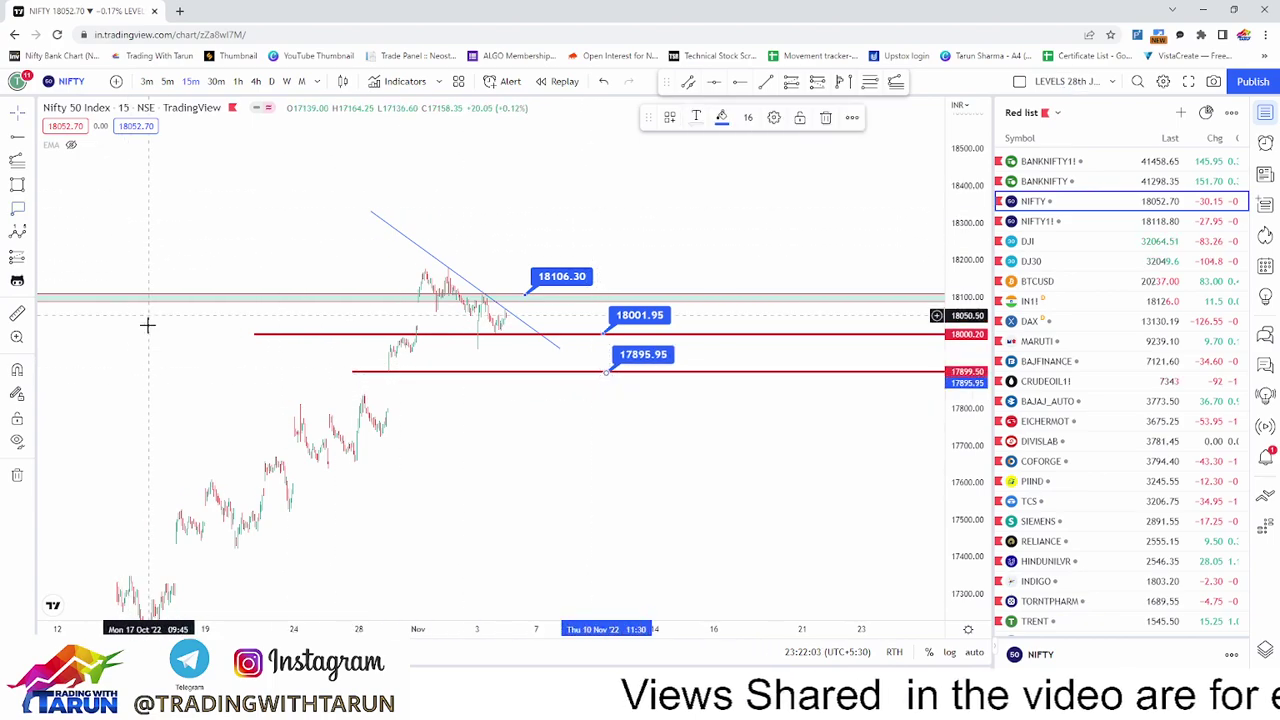
Place a red horizontal ray at 17811.45 starting at 20 October and add a price label at 17815.05 on it.
click(17, 137)
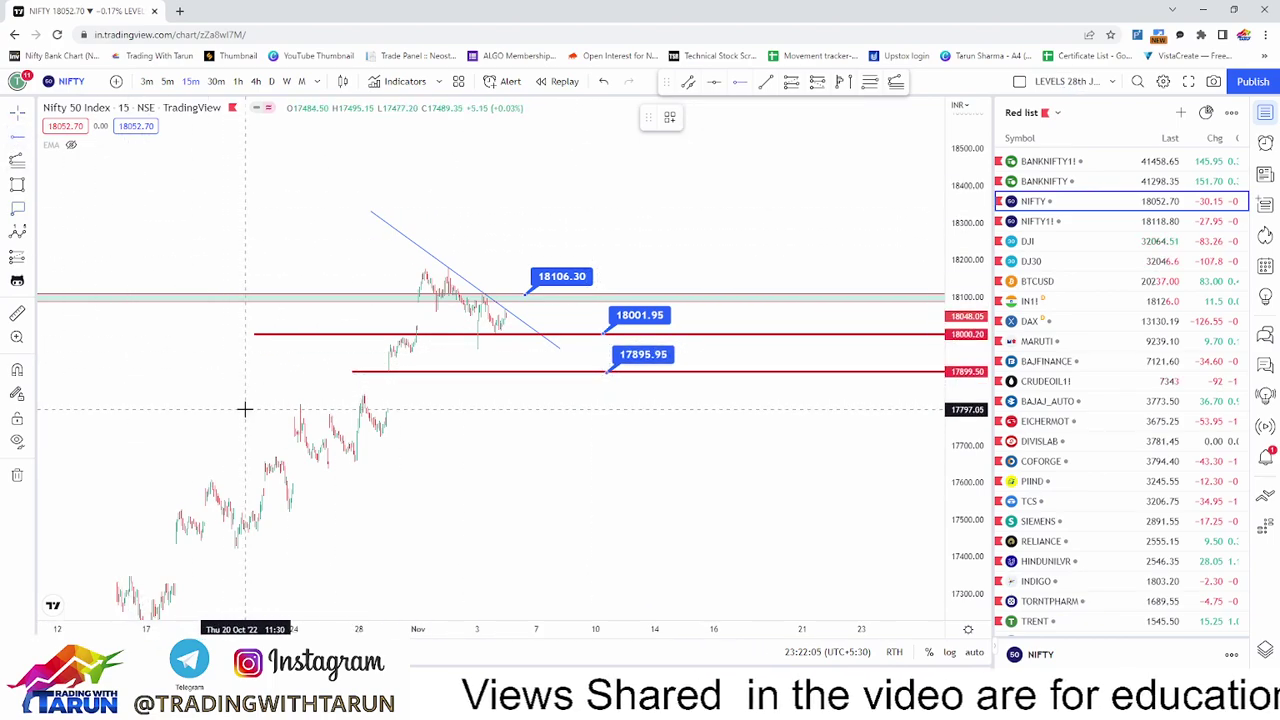
click(245, 404)
click(17, 208)
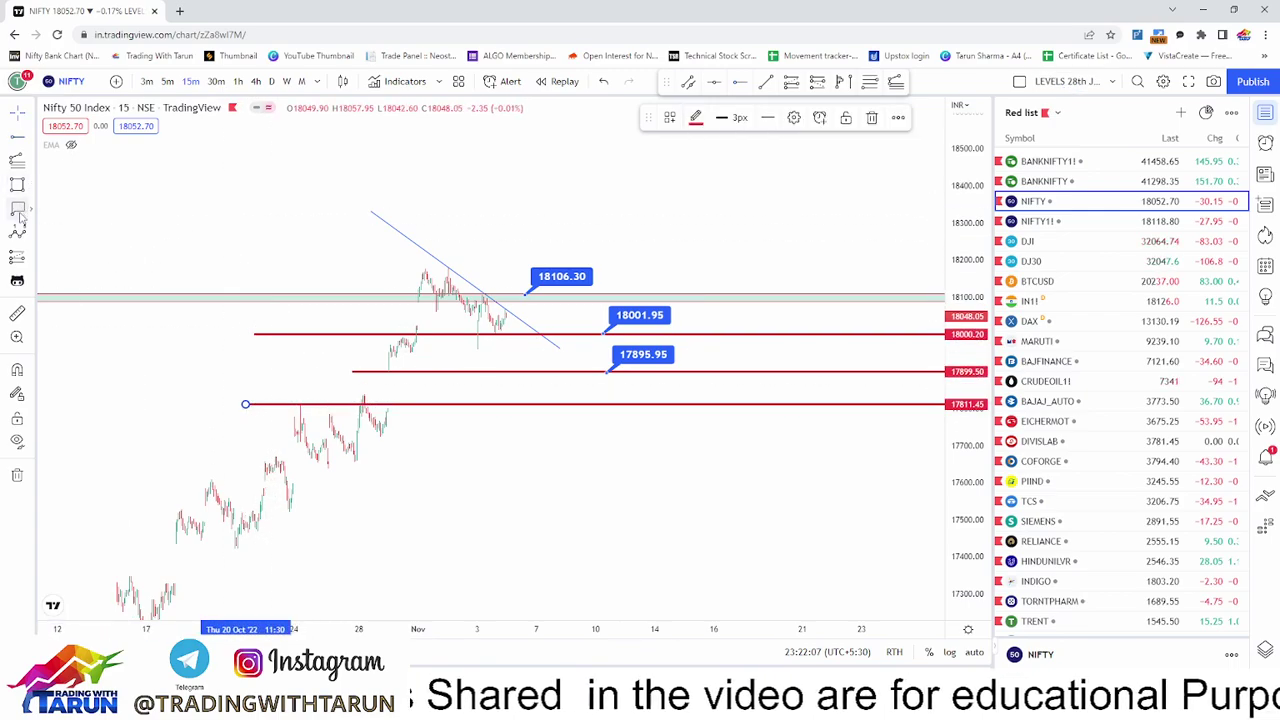
click(600, 404)
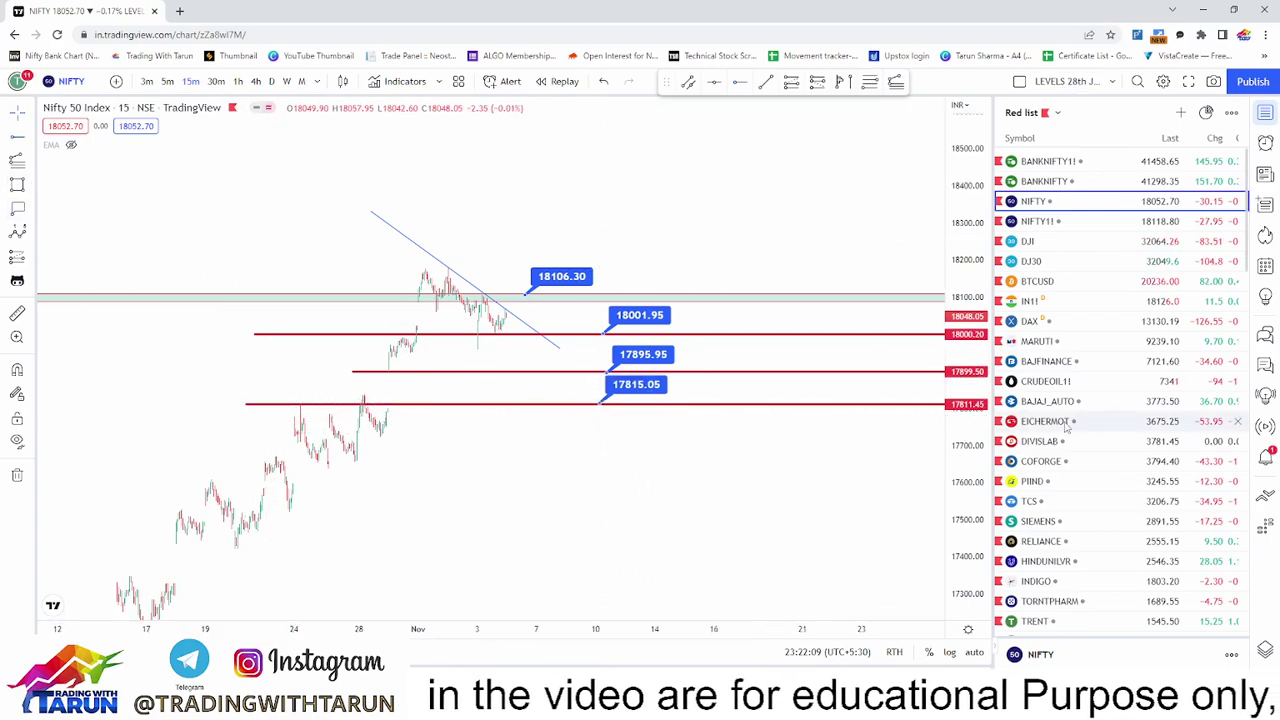
Place two more red horizontal rays below the existing ones, at 17652.10 and 17725.10.
drag(962, 434, 962, 362)
drag(874, 463, 865, 422)
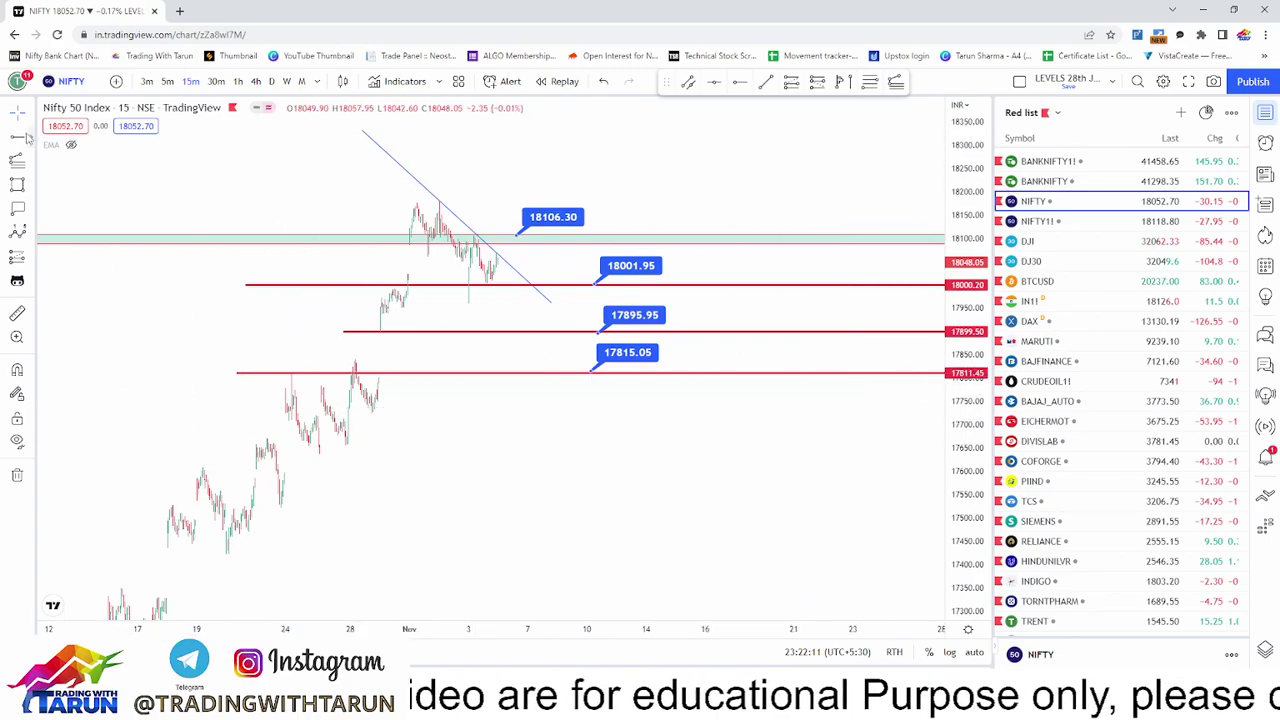
click(233, 447)
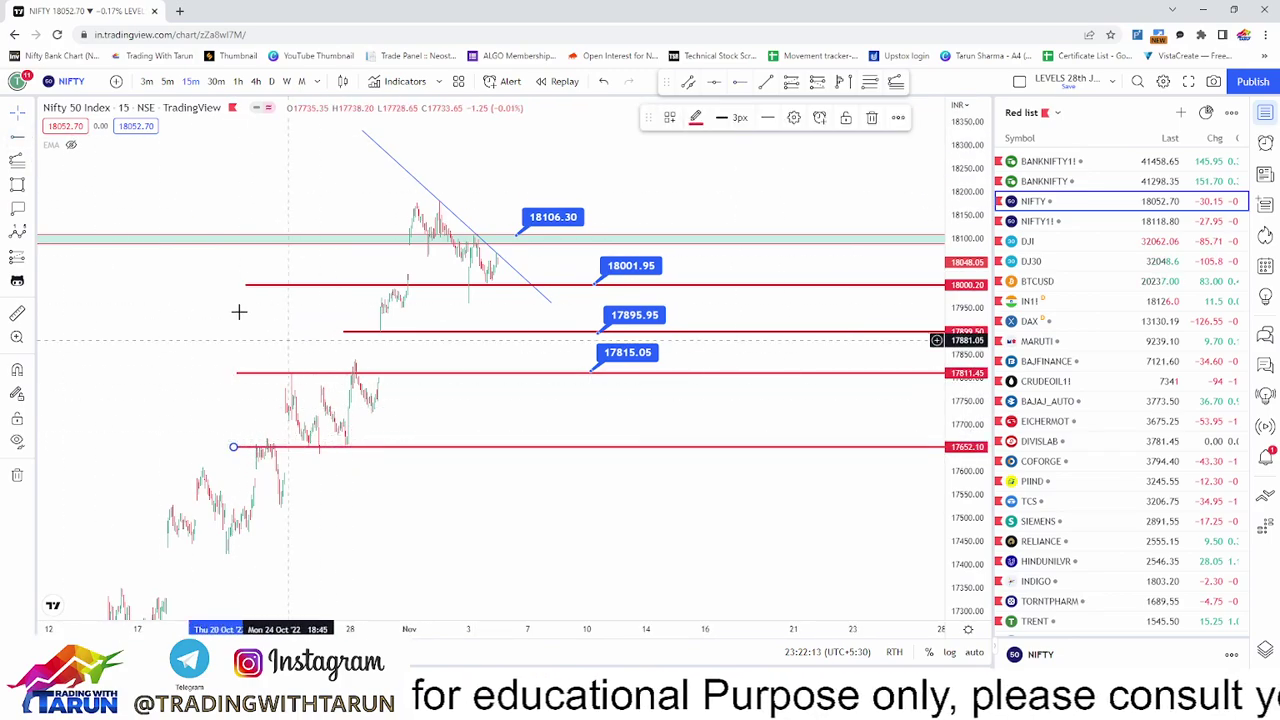
click(161, 413)
Add price labels at 17722.20 and 17653.50 on the two lowest red rays.
click(17, 207)
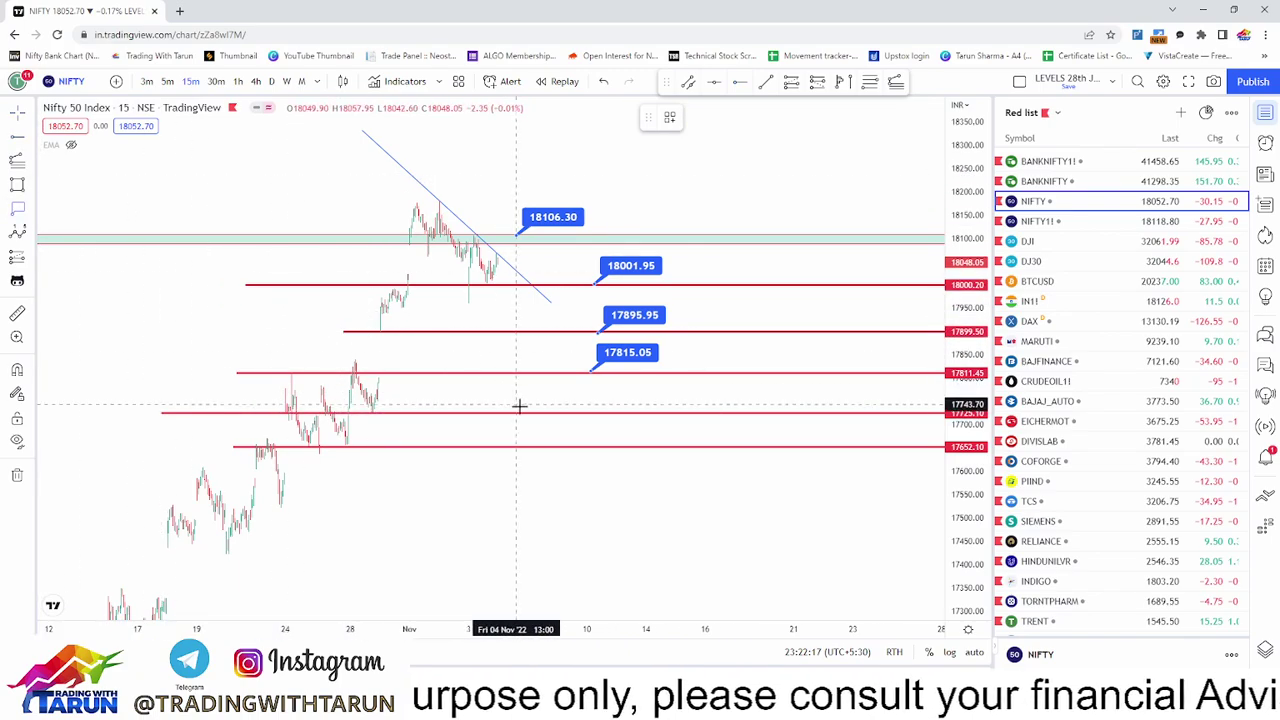
click(531, 413)
click(17, 207)
click(657, 446)
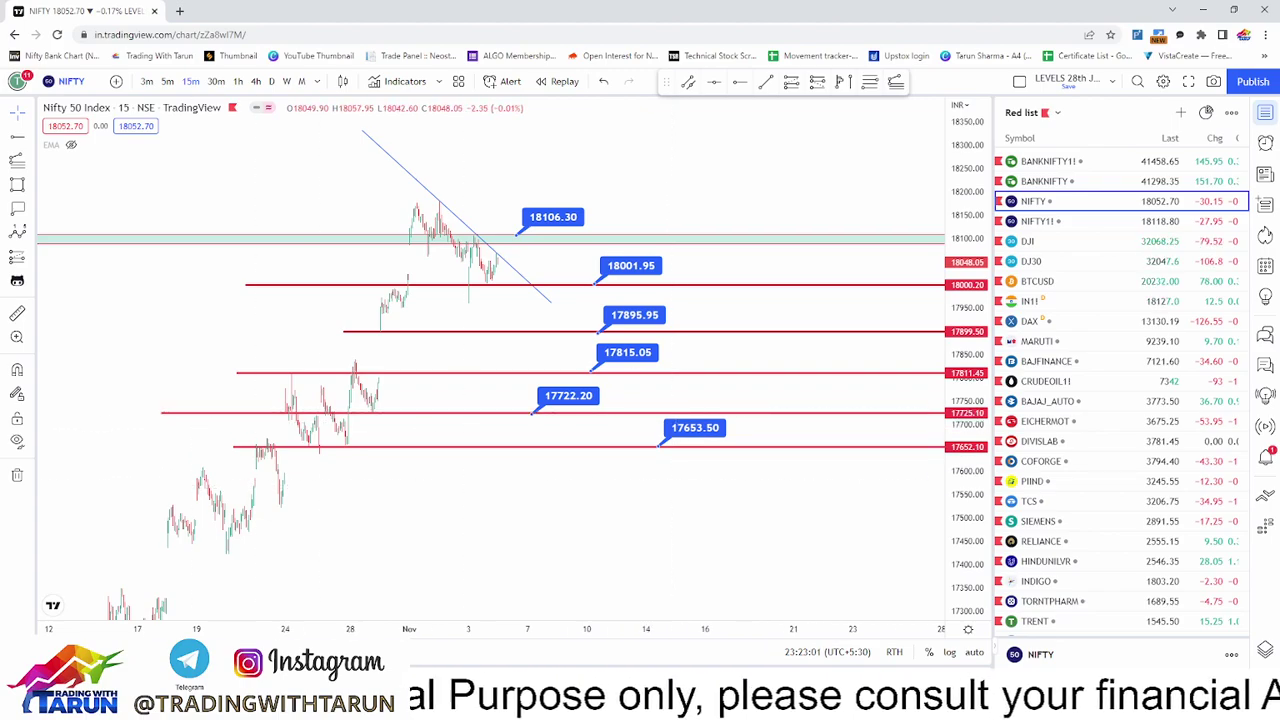
Minimise the browser, open the desktop image 4th Nov.jpg in the photo viewer and enlarge it to 146% to examine the open-interest data.
click(1207, 8)
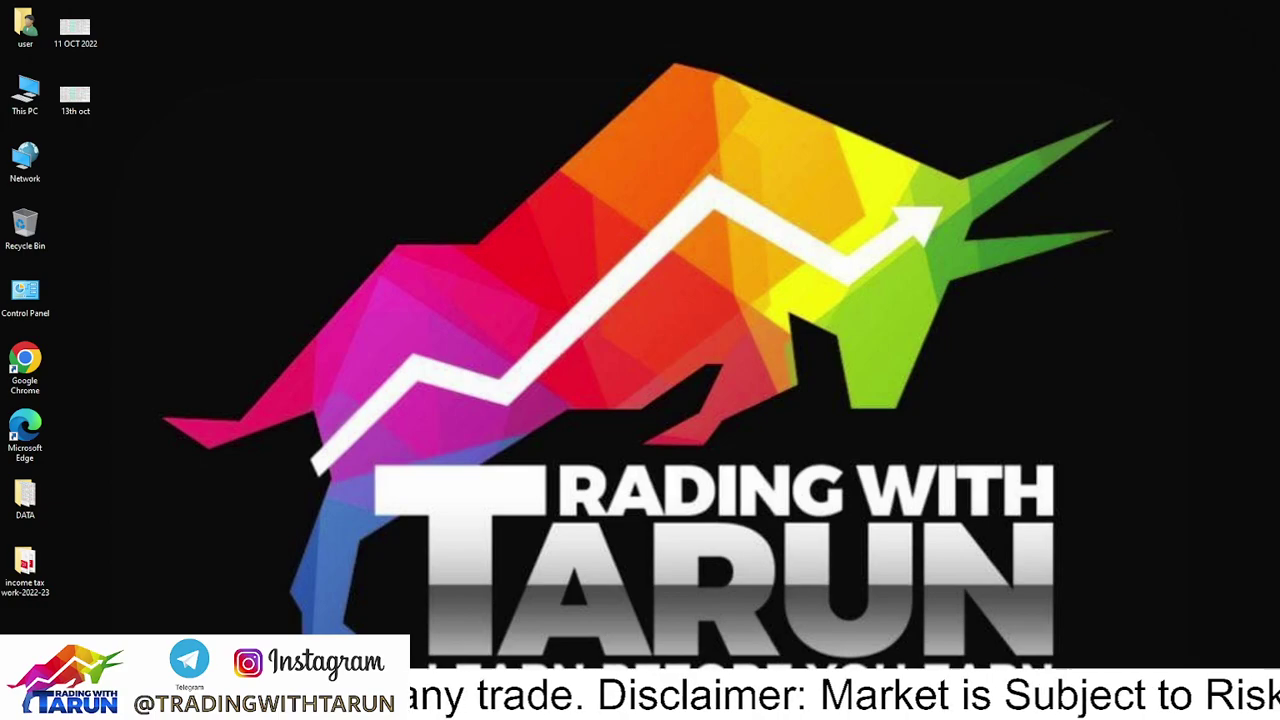
drag(74, 134, 223, 104)
double_click(226, 96)
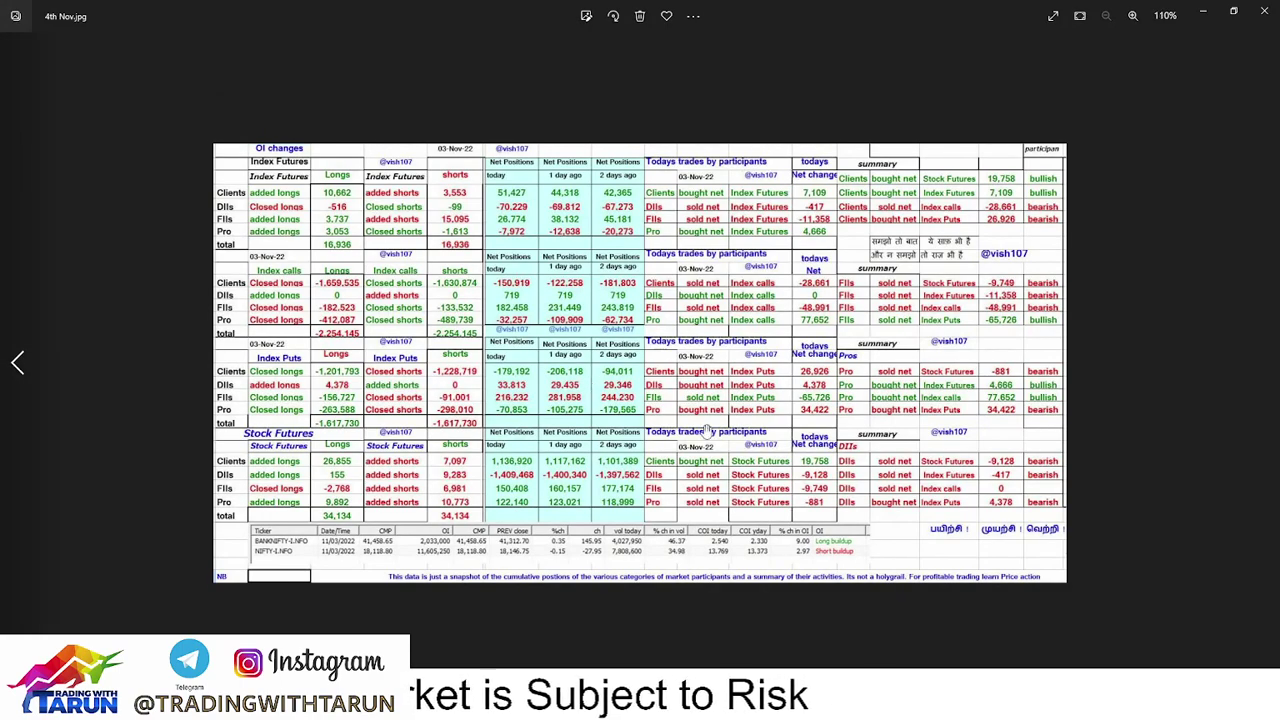
scroll(706, 430, up, 2)
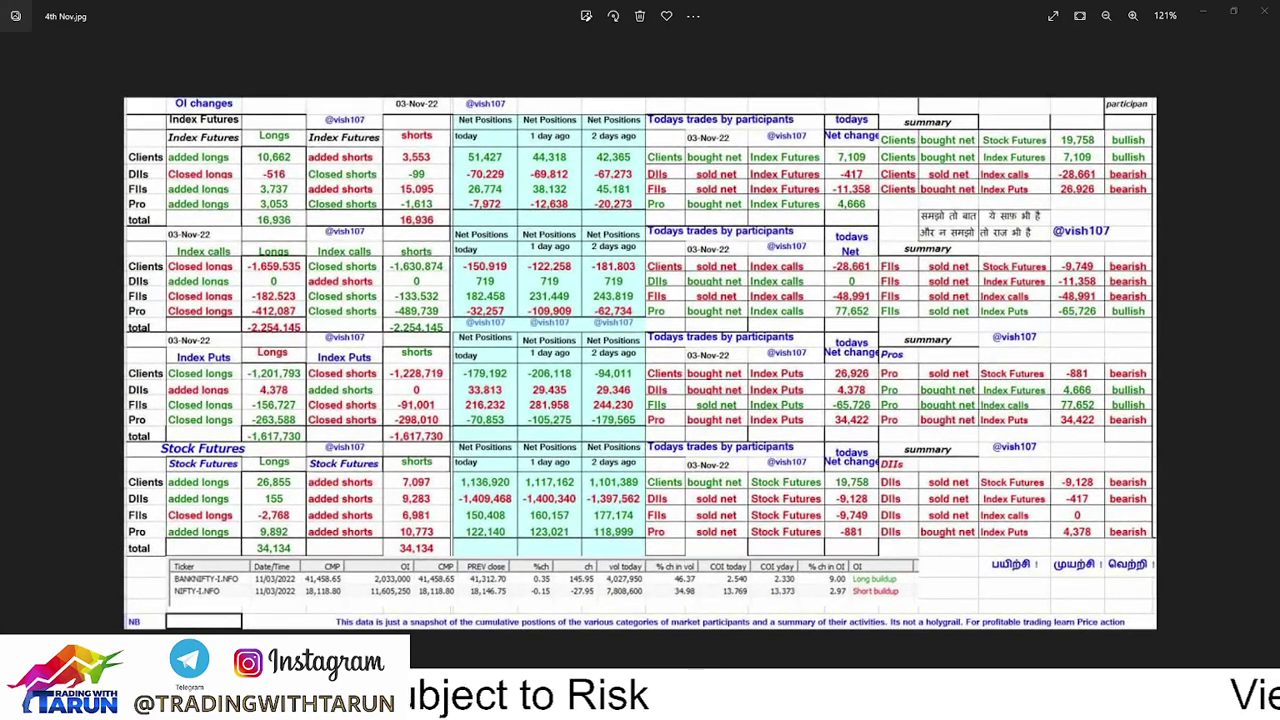
key(ctrl+plus)
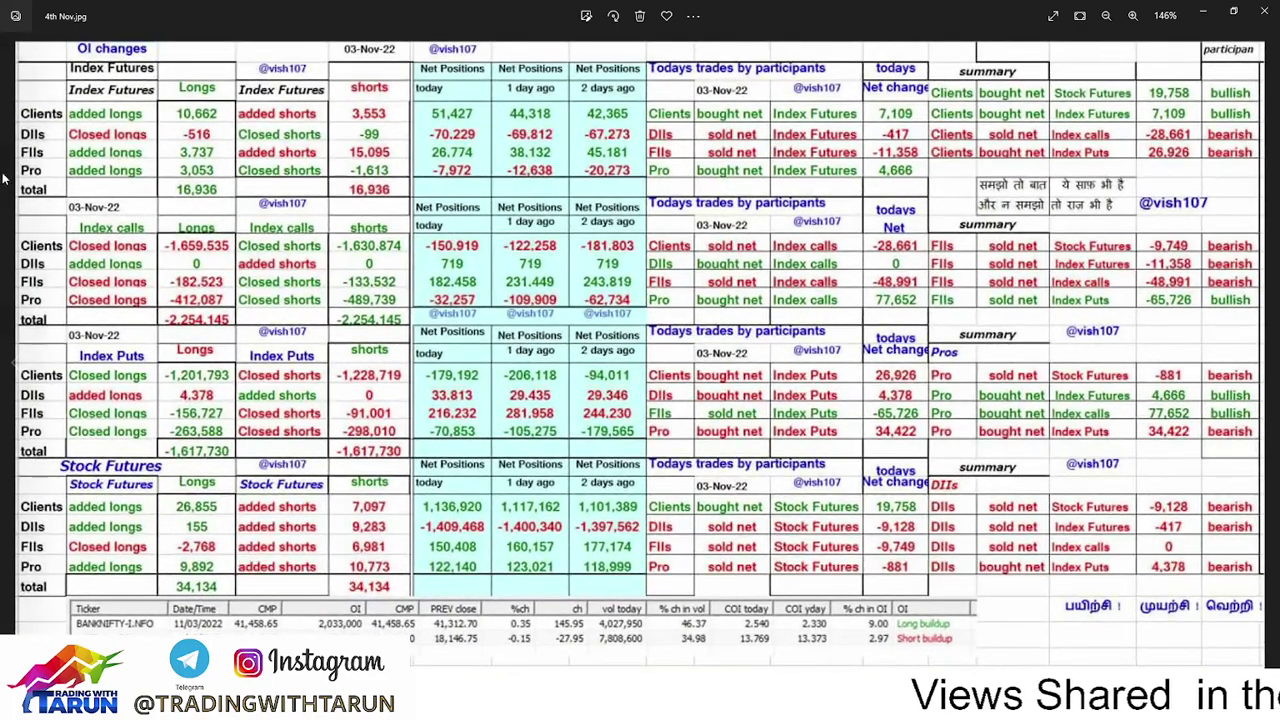
Tick and underline the Clients summary figures in red, then tick, underline and bracket the FIIs summary figures from stock futures to index puts.
drag(1137, 76, 1167, 73)
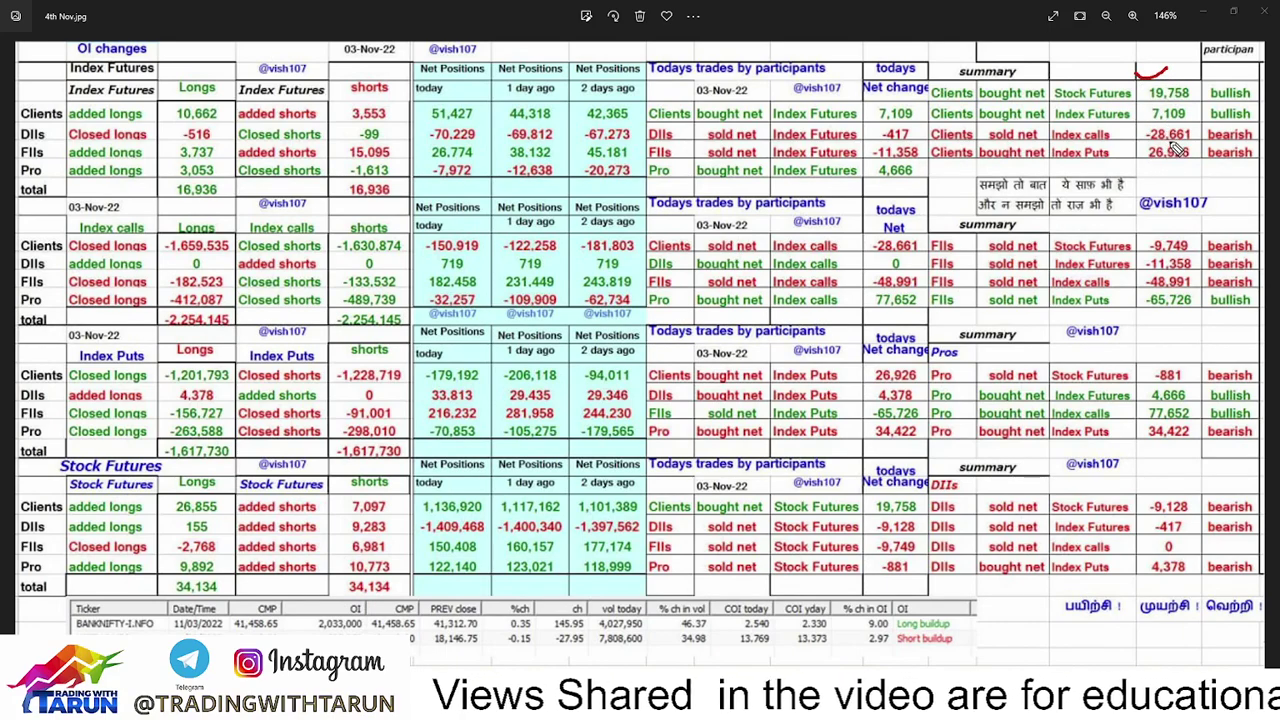
drag(1146, 166, 1190, 158)
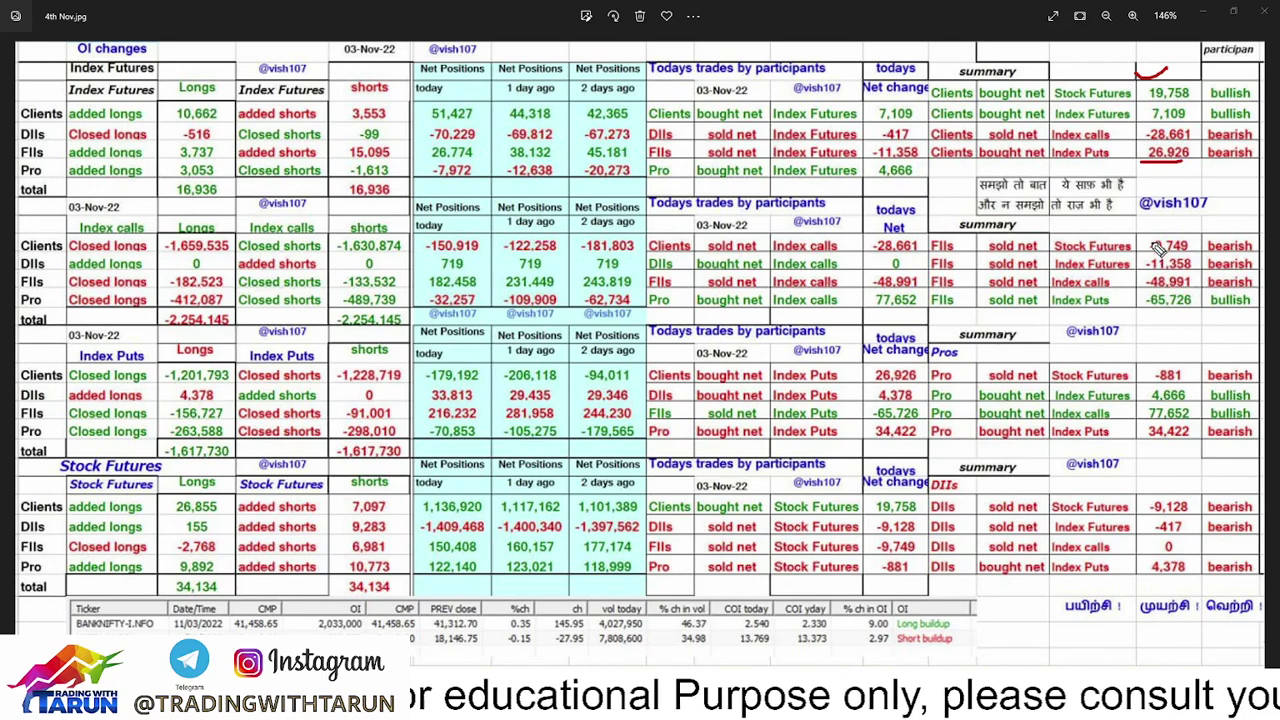
drag(1155, 229, 1182, 212)
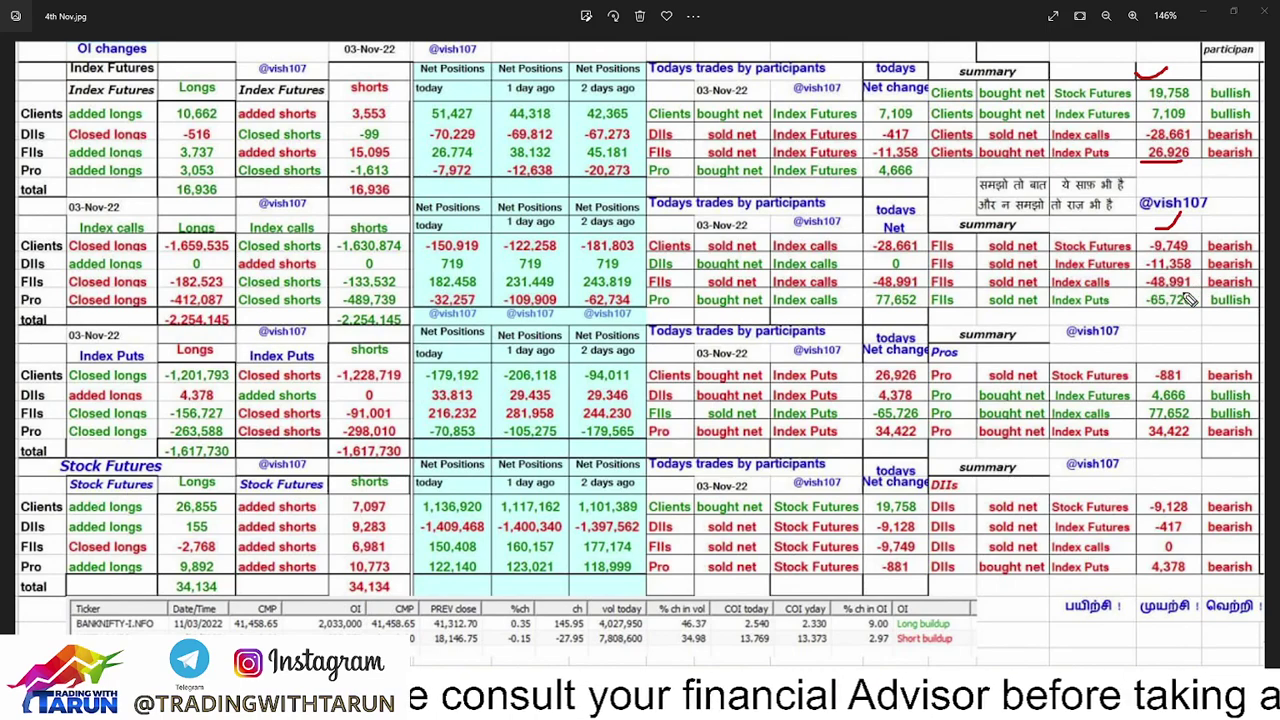
drag(1142, 316, 1186, 317)
drag(1150, 228, 1150, 326)
drag(1208, 226, 1196, 328)
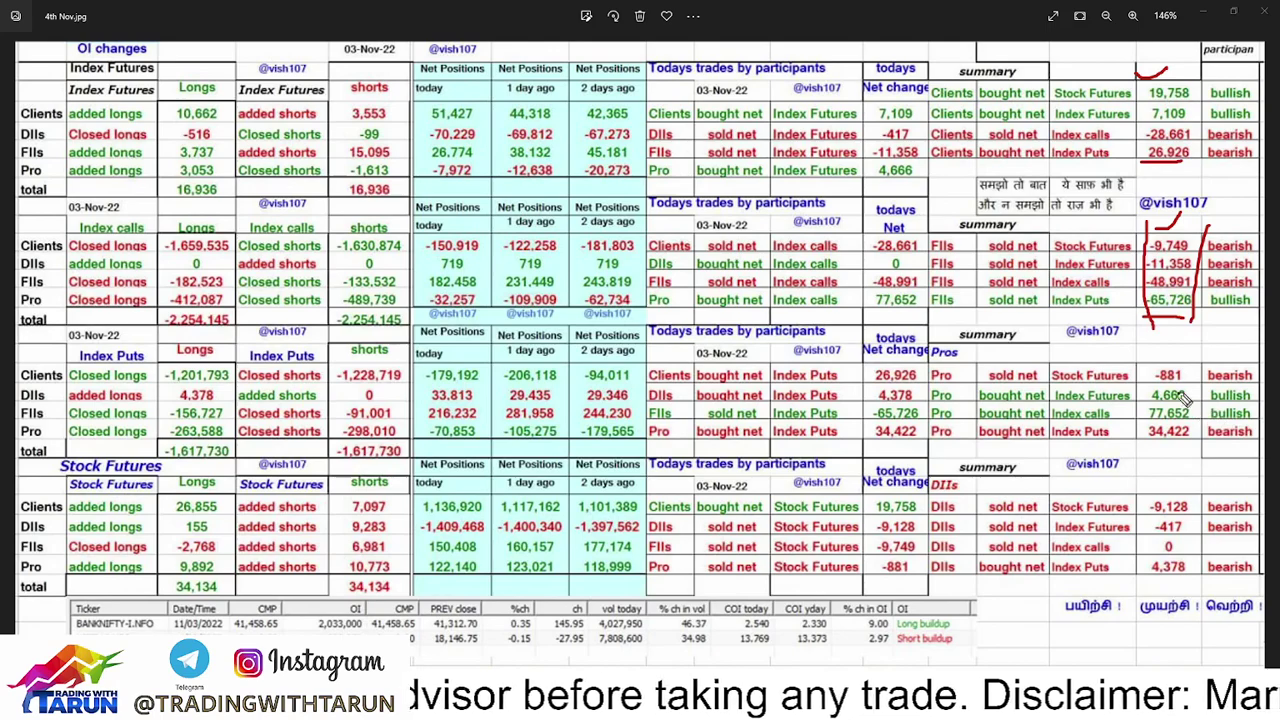
Tick, underline and bracket the Pro summary figures in red, bracket the DIIs figures, and clear all the markings.
drag(1161, 354, 1189, 341)
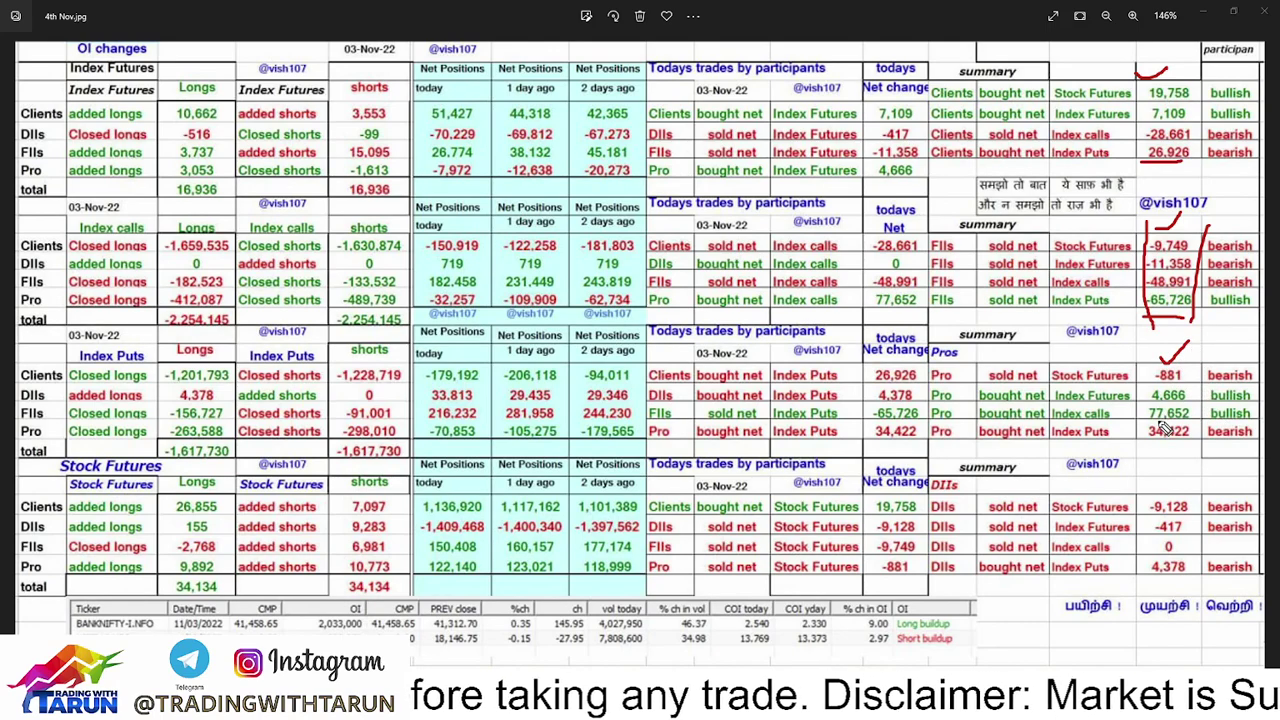
drag(1149, 452, 1194, 450)
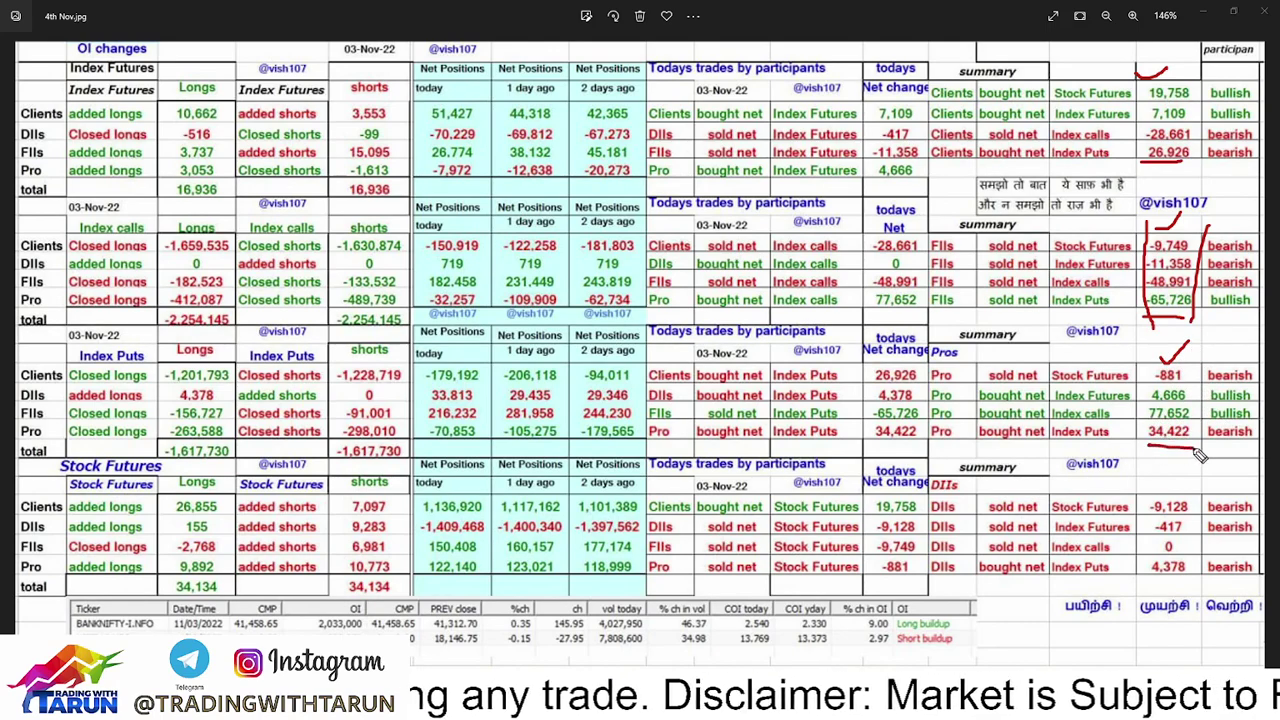
drag(1157, 366, 1164, 456)
mouse_move(1197, 372)
mouse_down()
mouse_move(1210, 480)
mouse_move(1155, 615)
mouse_up()
drag(1198, 470, 1205, 592)
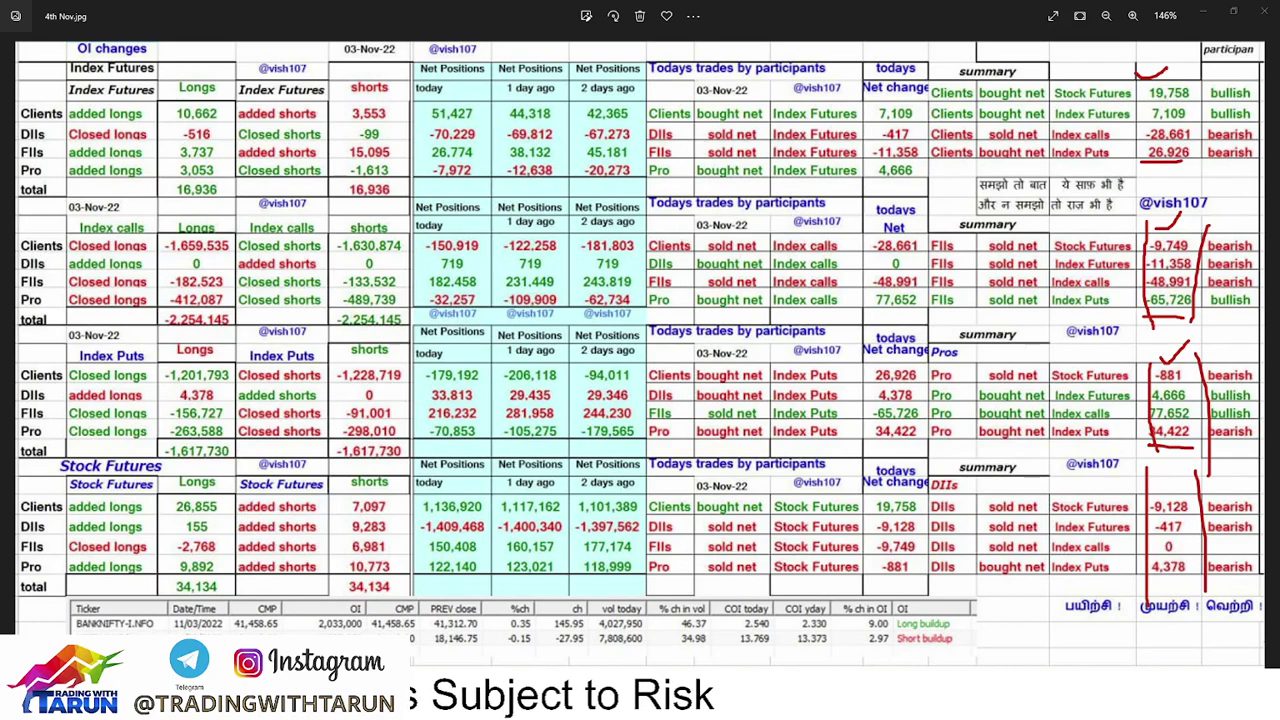
key(e)
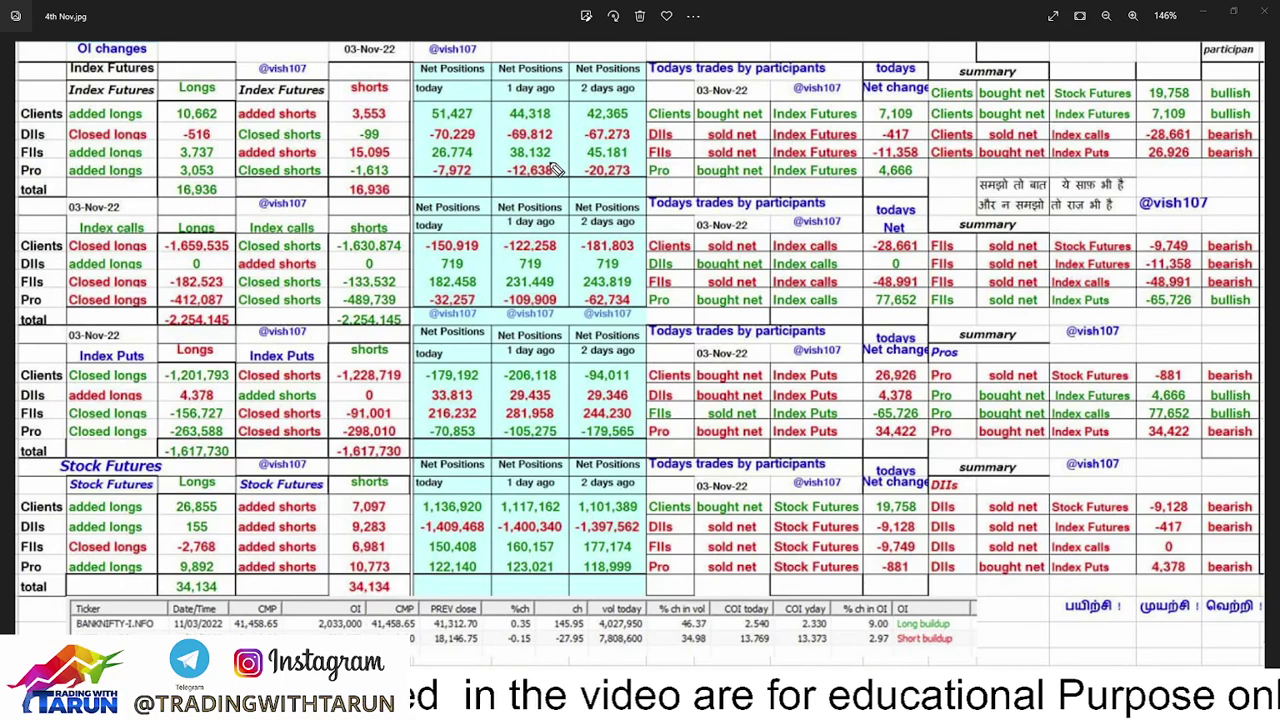
Tick the index futures net positions in red, then underline and tick in black the Clients, FIIs and Pro index calls net positions.
mouse_move(498, 137)
mouse_down()
mouse_move(540, 138)
mouse_move(612, 108)
mouse_up()
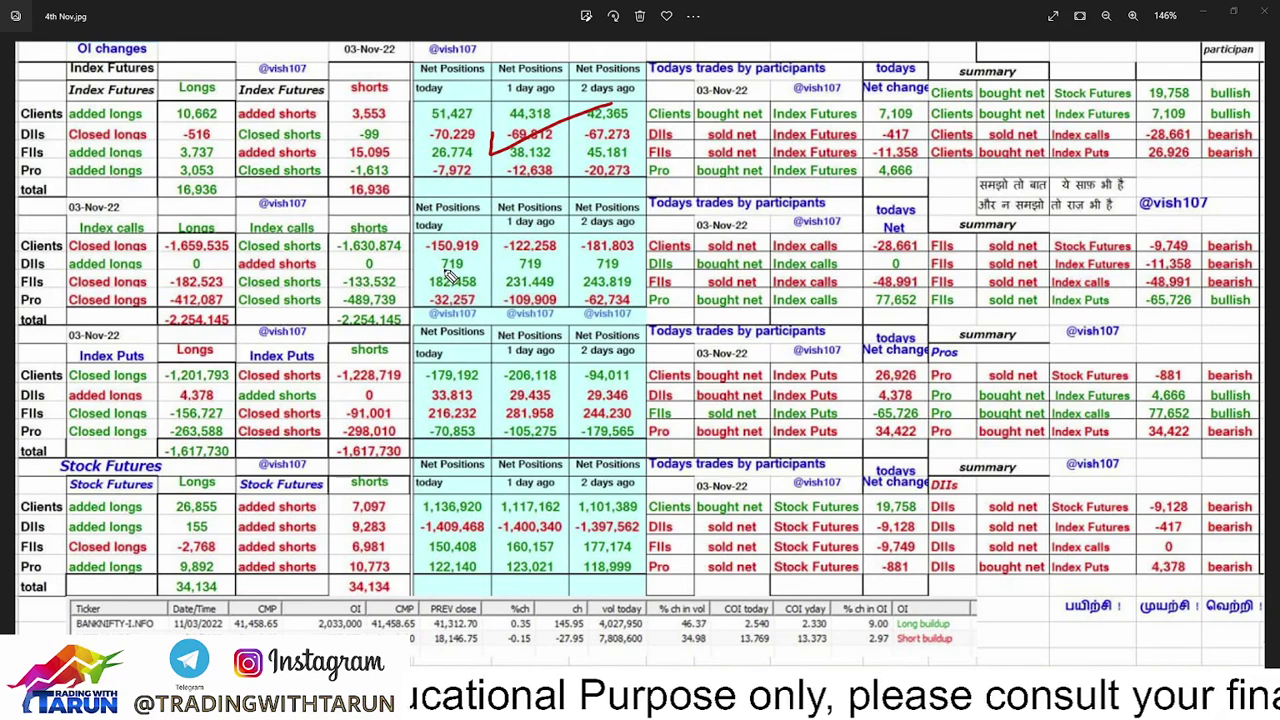
drag(507, 257, 531, 253)
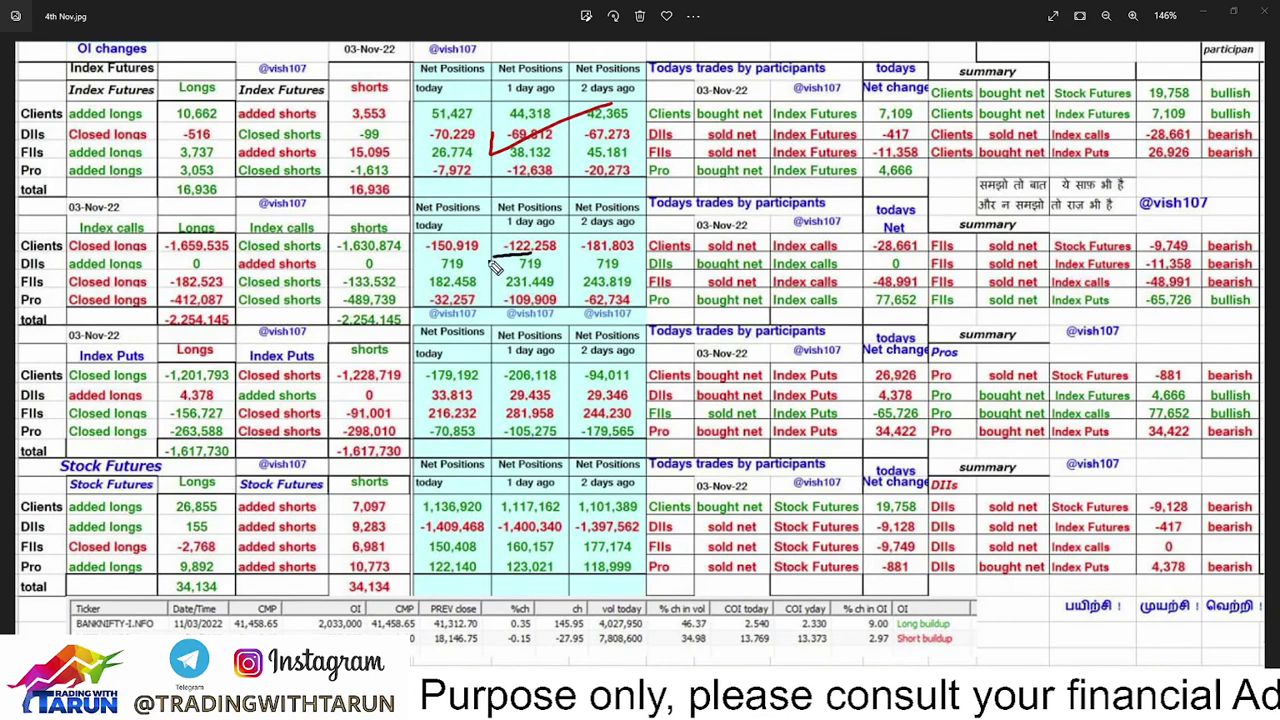
drag(446, 257, 423, 258)
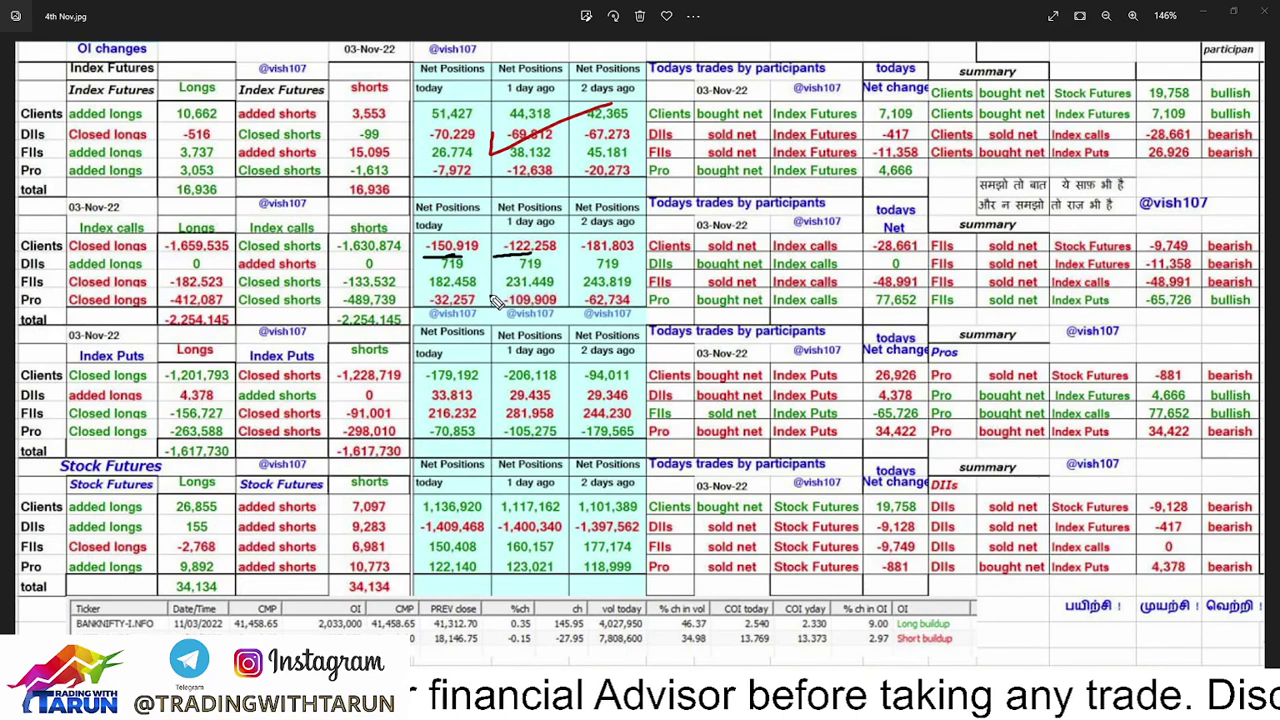
drag(506, 289, 562, 289)
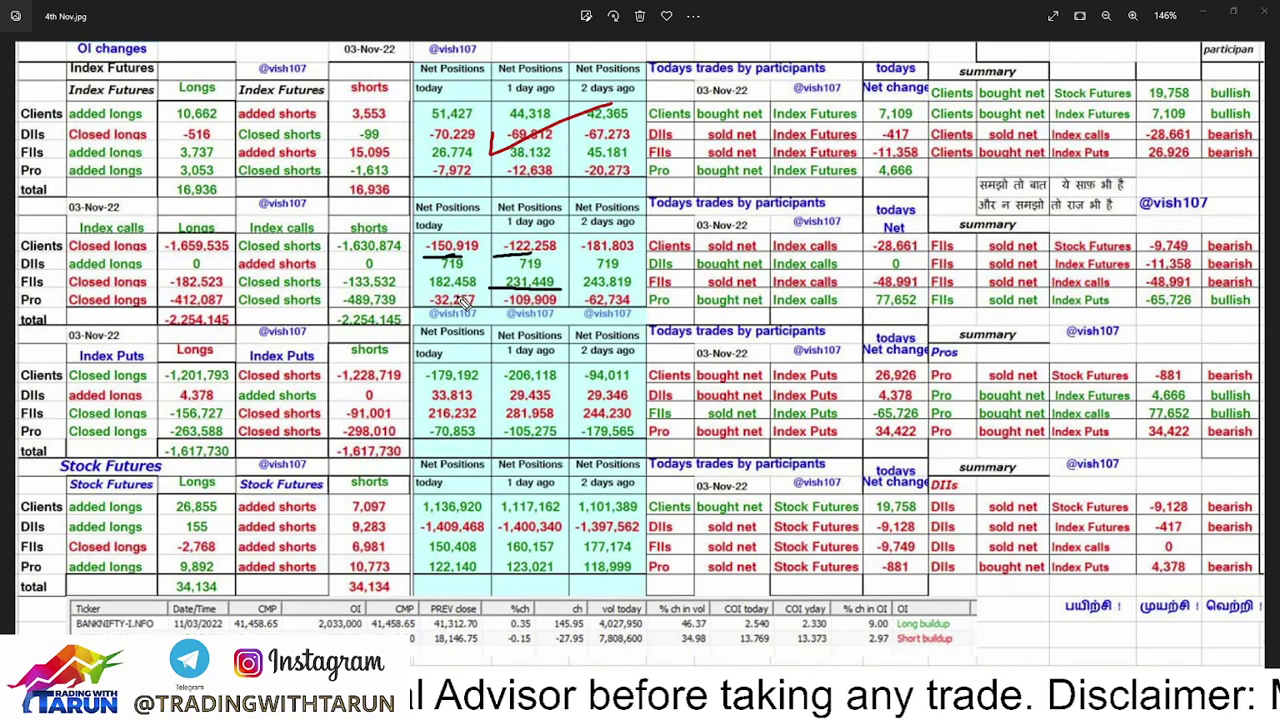
drag(423, 290, 486, 291)
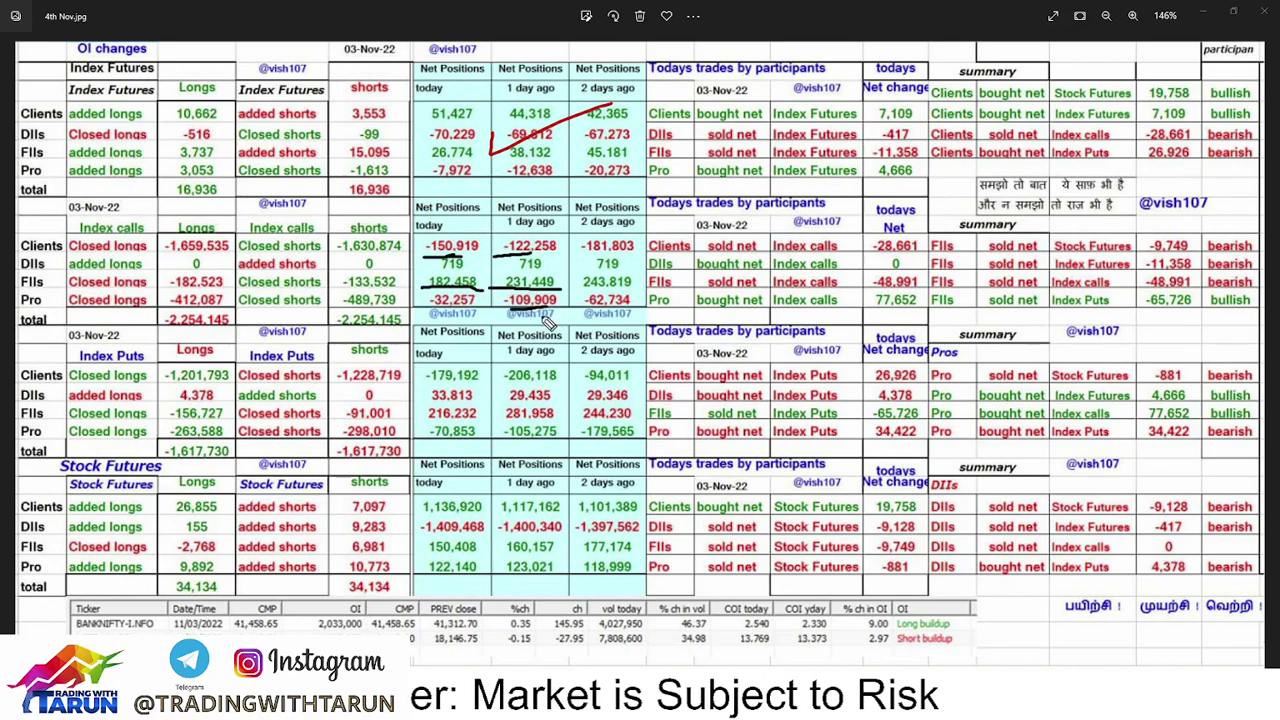
drag(423, 315, 483, 316)
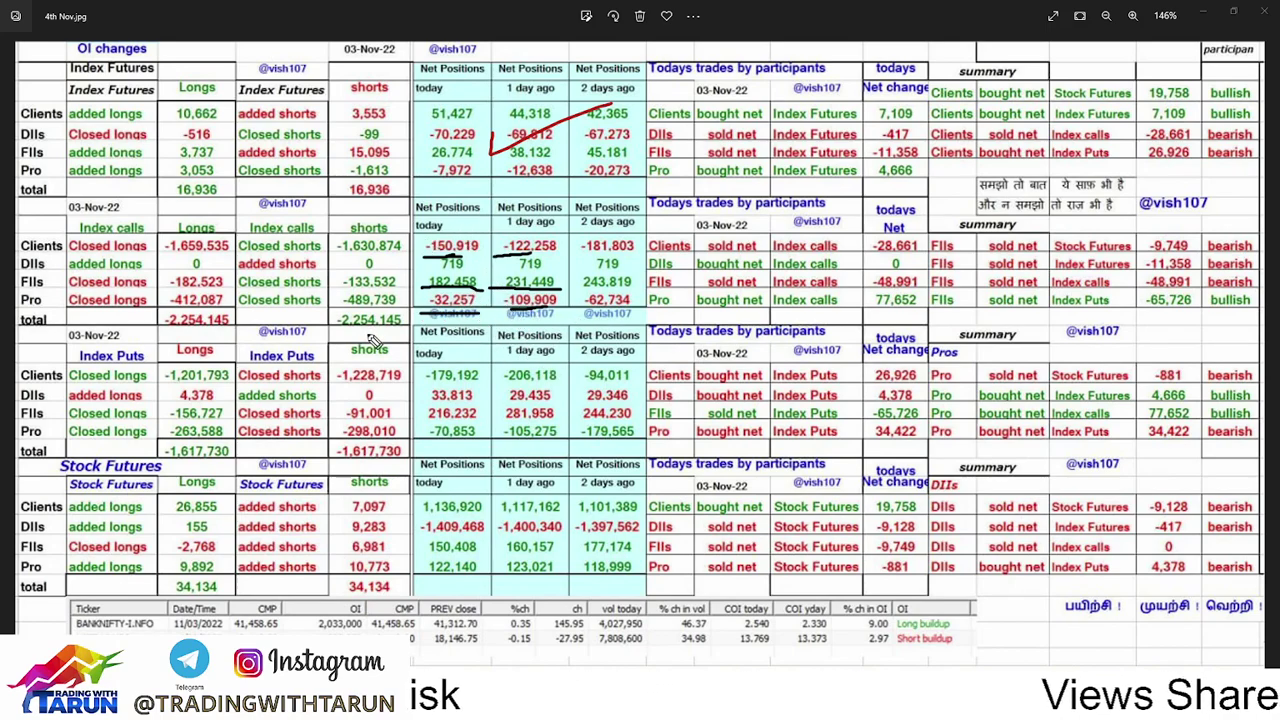
mouse_move(564, 272)
mouse_down()
mouse_move(575, 290)
mouse_move(632, 218)
mouse_up()
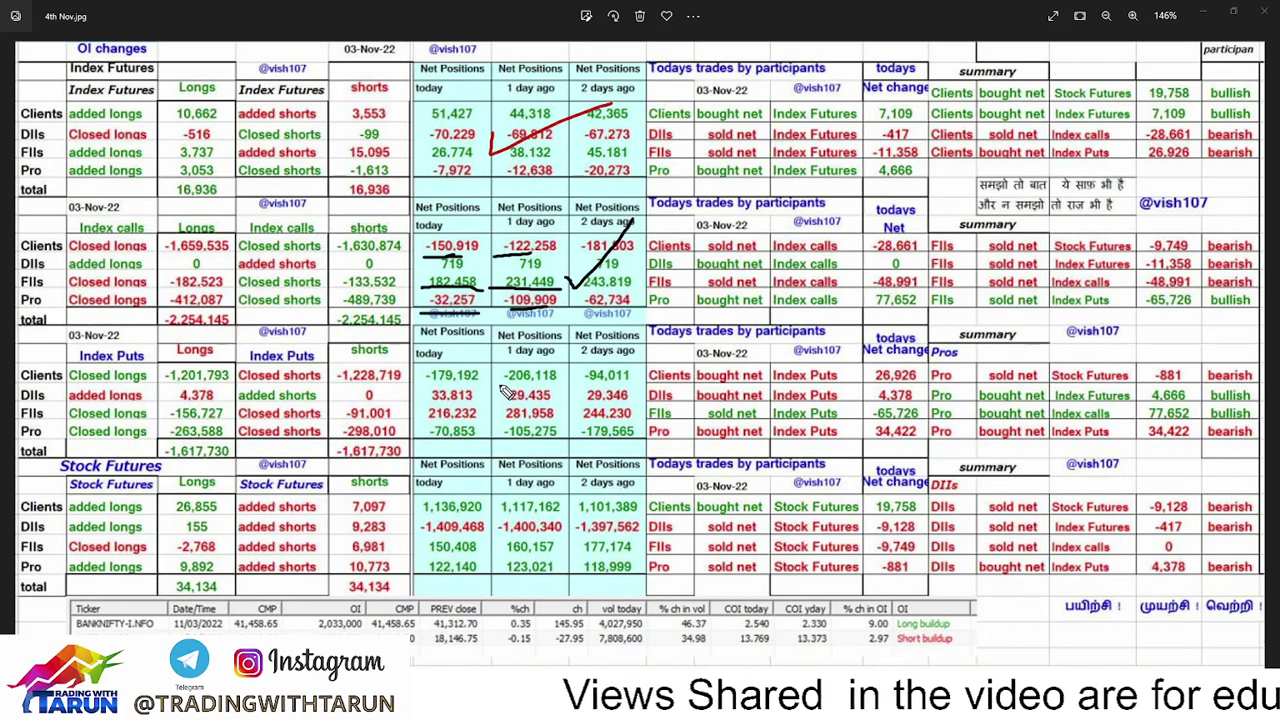
Underline the Clients, FIIs and Pro index puts net positions for today and one day ago, and clear all the markings.
drag(503, 385, 556, 383)
drag(418, 386, 480, 386)
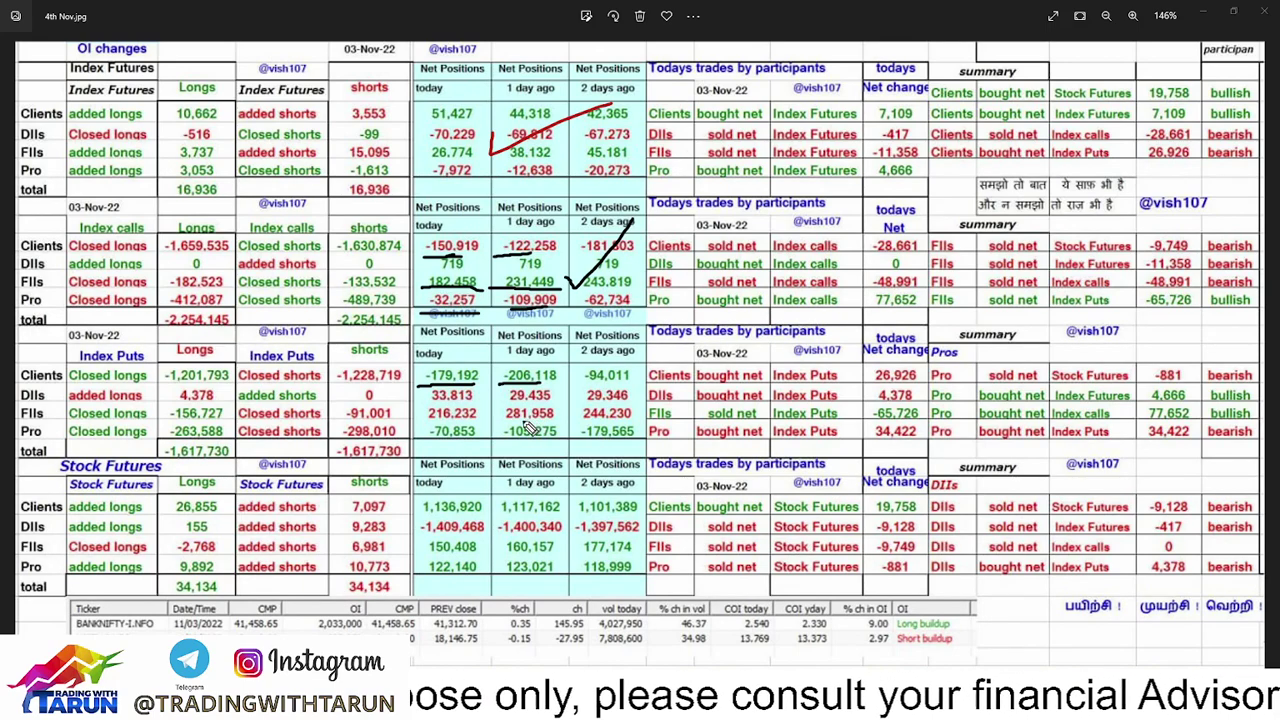
drag(418, 425, 486, 423)
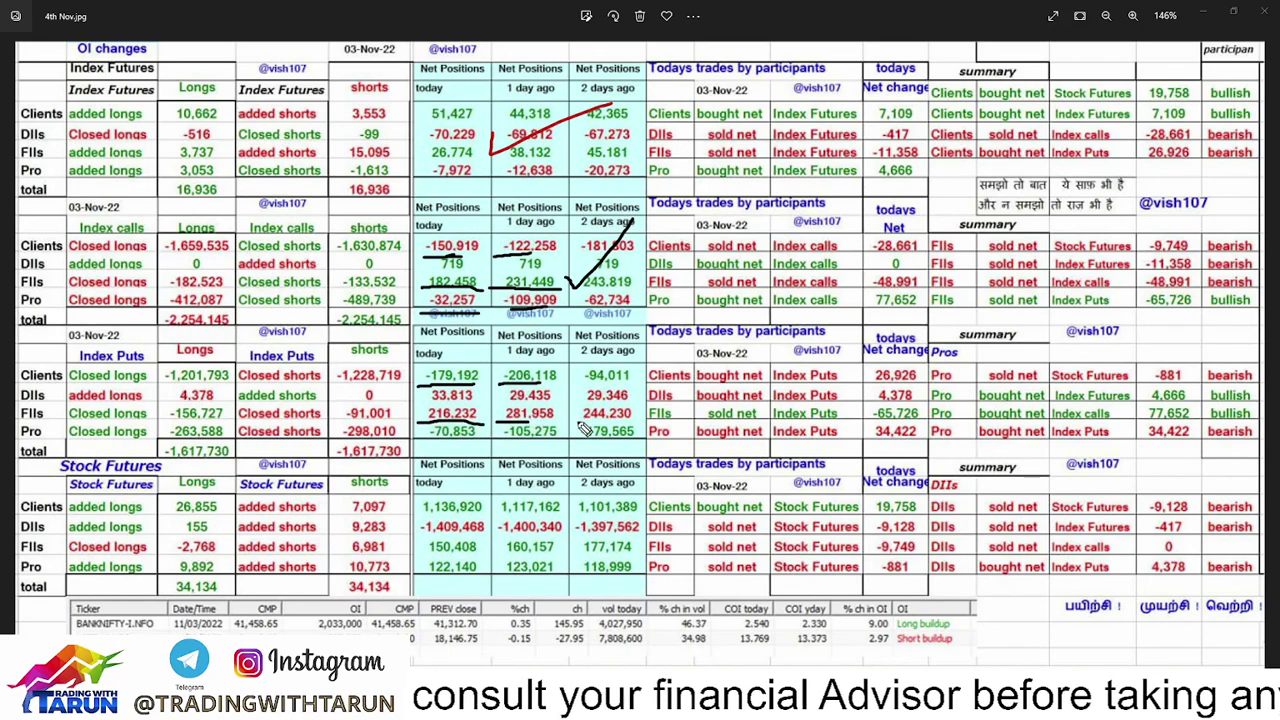
drag(504, 444, 540, 438)
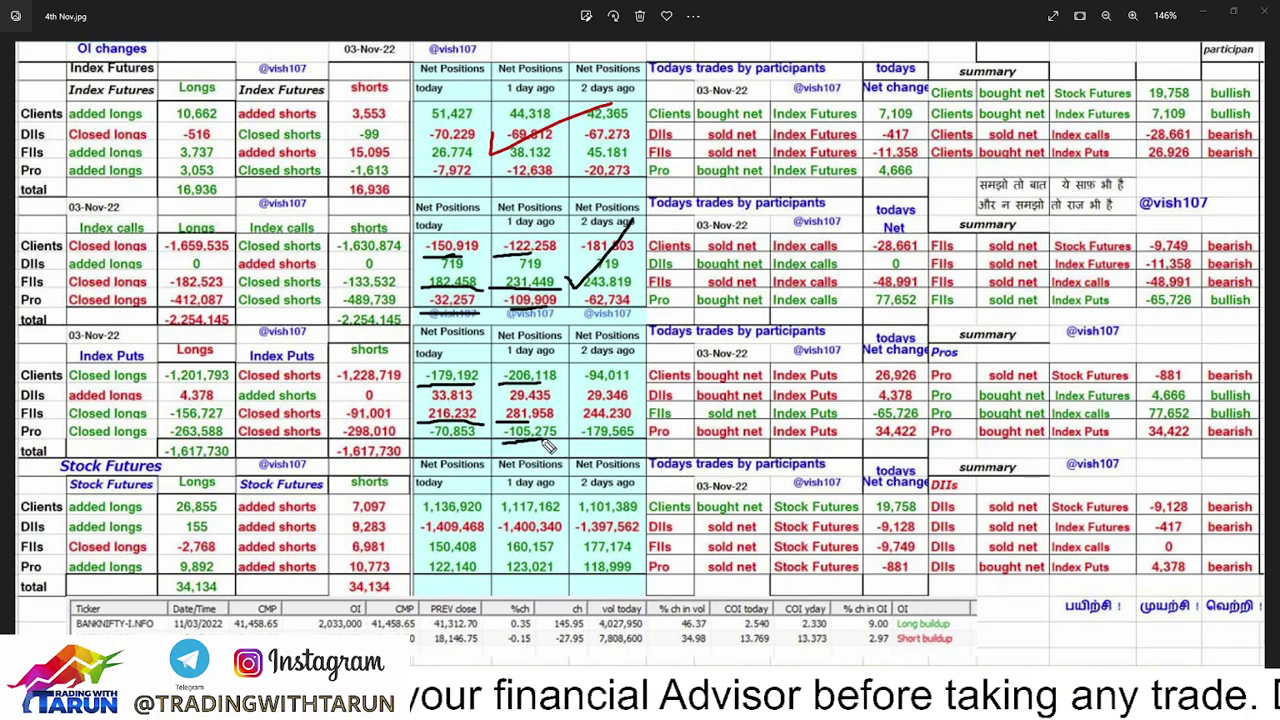
drag(422, 443, 478, 441)
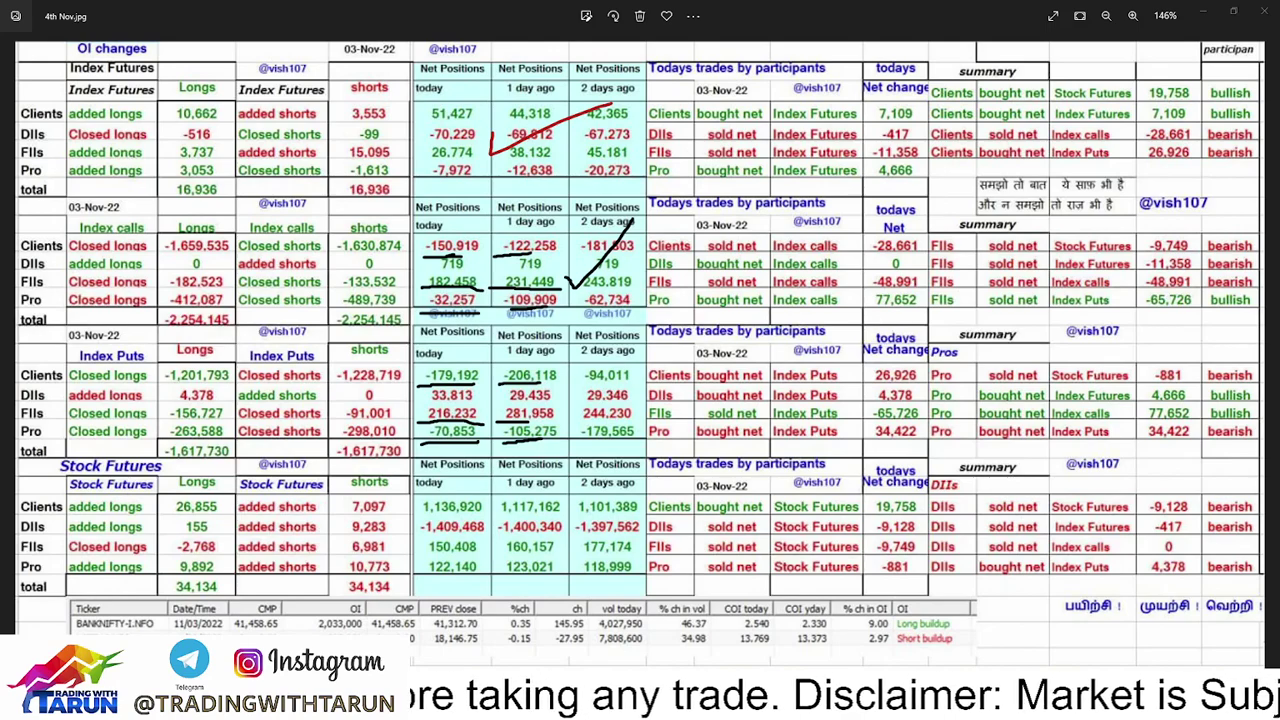
key(e)
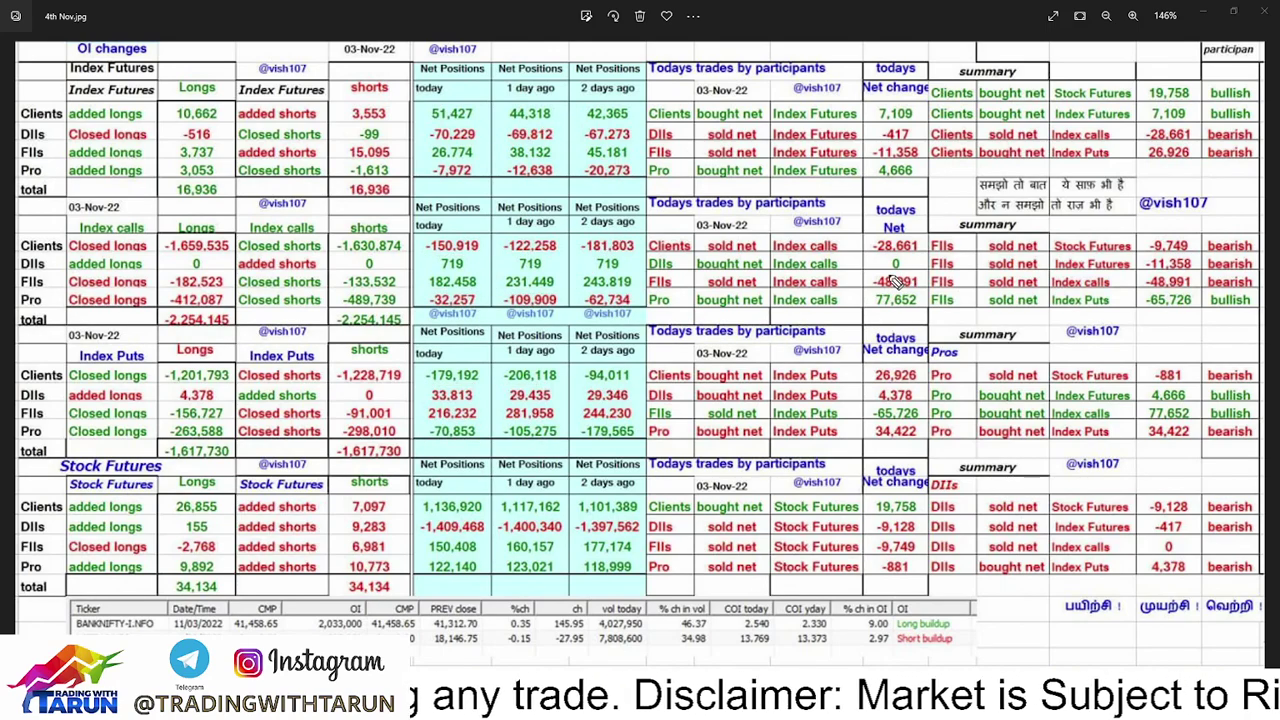
Draw a large black cross over the net positions columns, clear it, draw a line along each side of them, and leave annotation mode.
drag(404, 222, 800, 572)
mouse_move(640, 268)
mouse_down()
mouse_move(578, 380)
mouse_move(425, 570)
mouse_up()
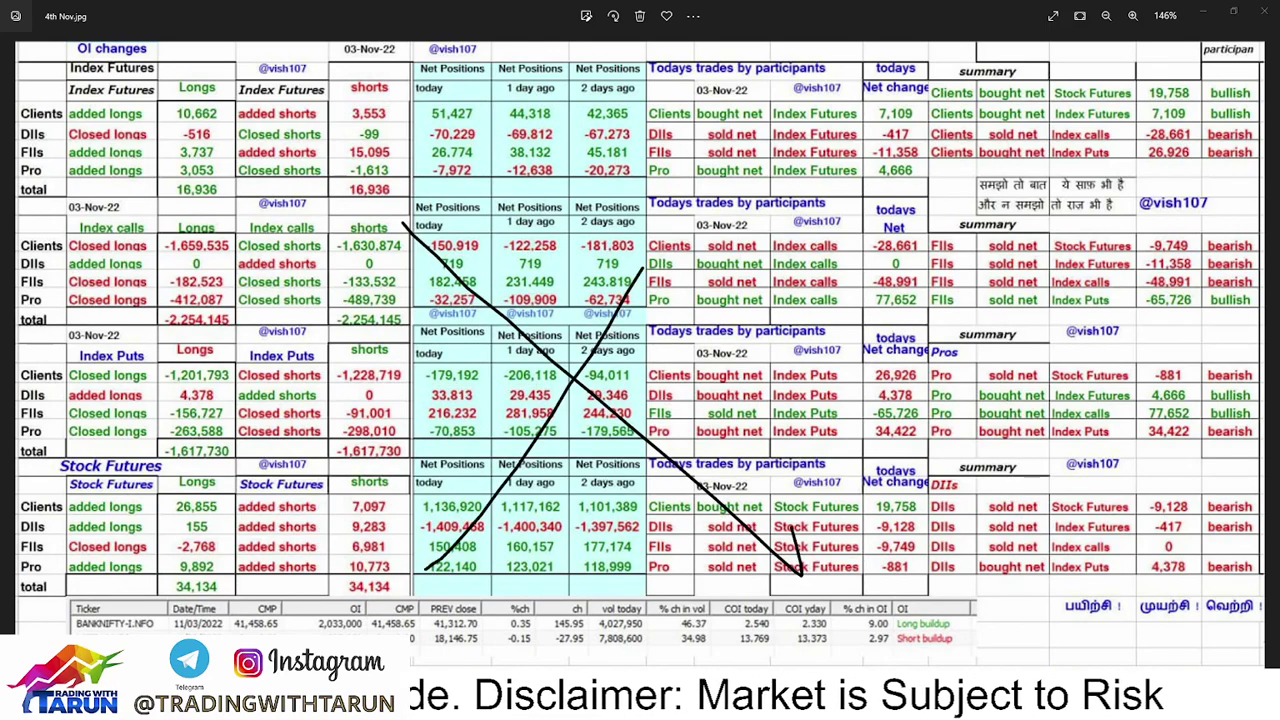
key(Escape)
drag(400, 104, 464, 603)
drag(637, 172, 634, 588)
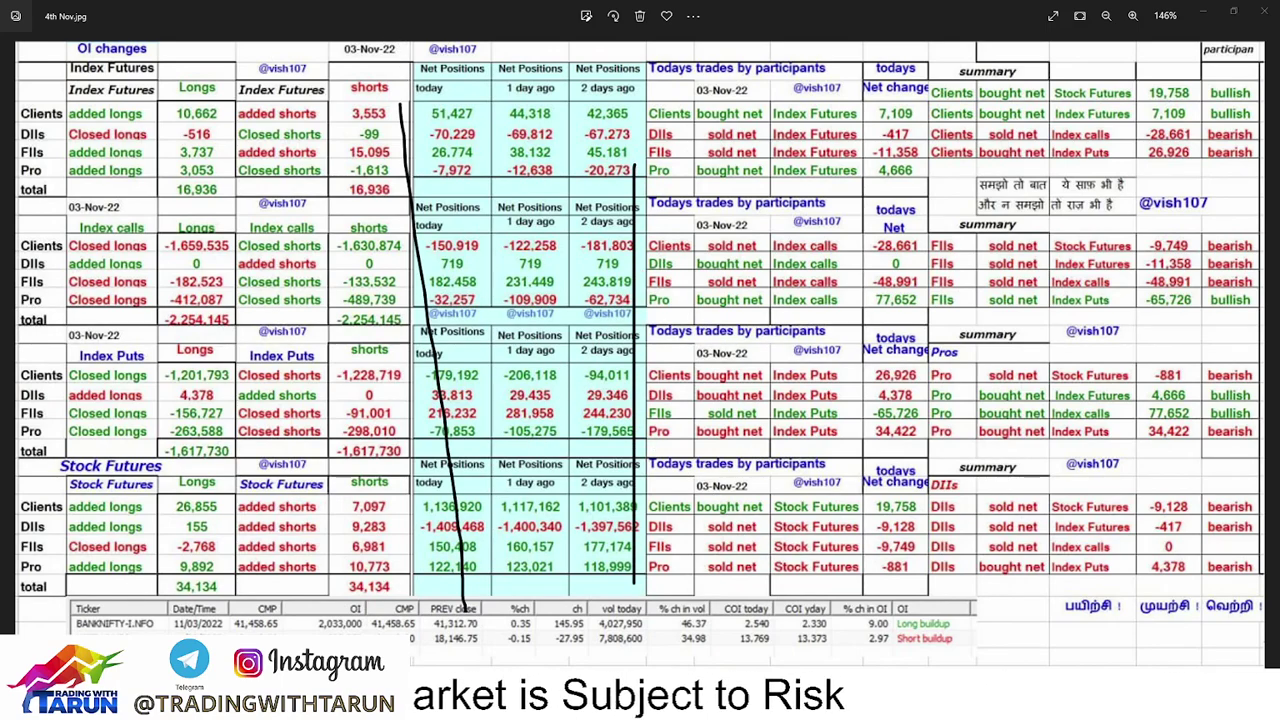
key(Escape)
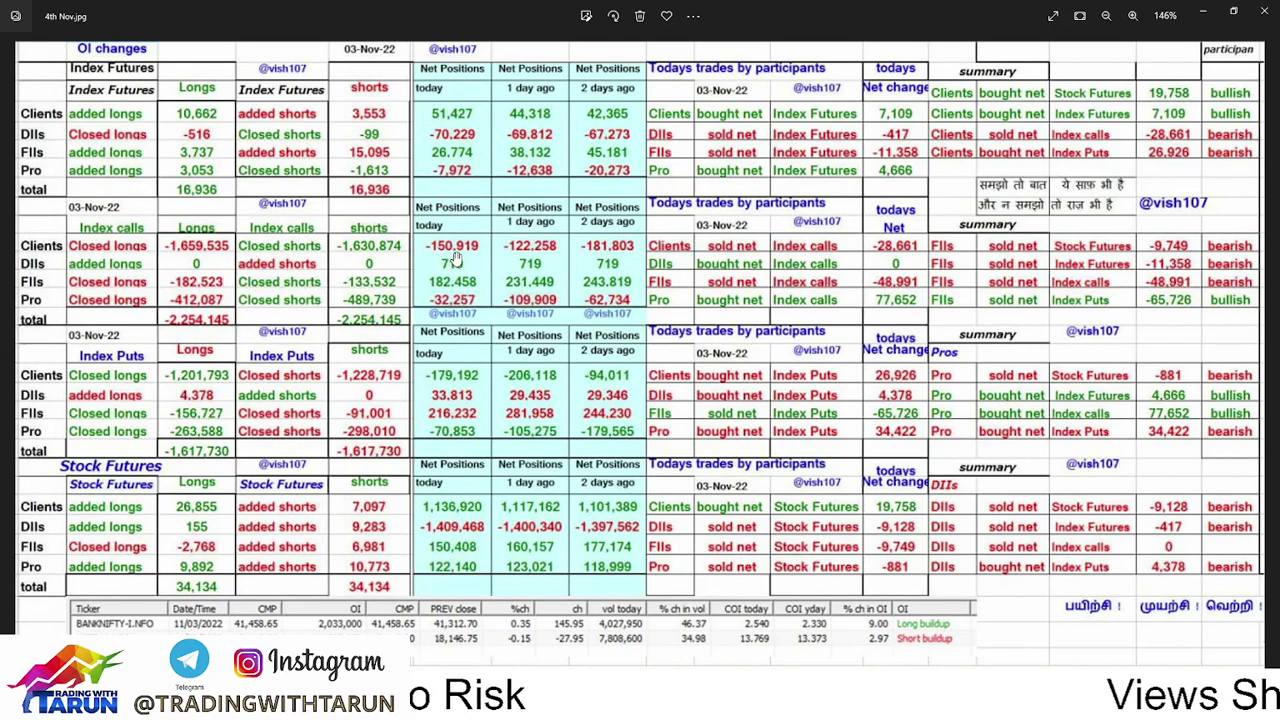
Close the open-interest image, view the BANKNIFTY chart in TradingView, and switch to the 5-minute NIFTY chart.
click(1257, 12)
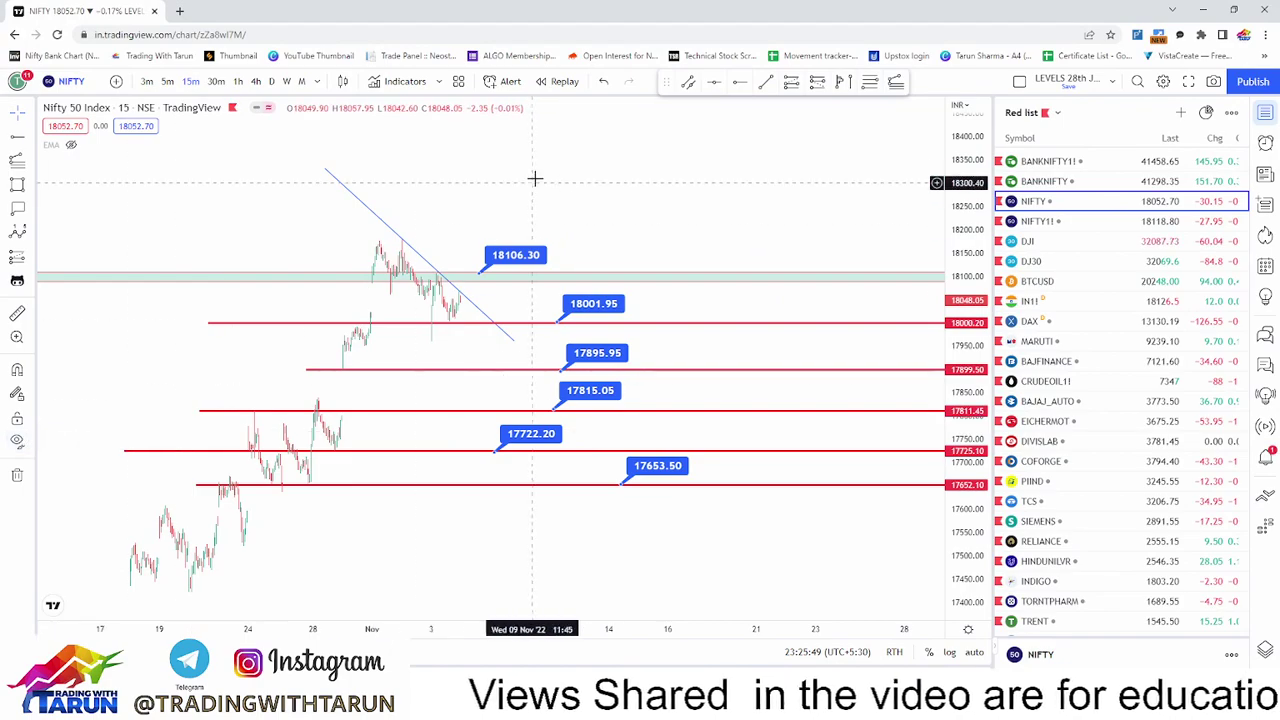
click(1060, 183)
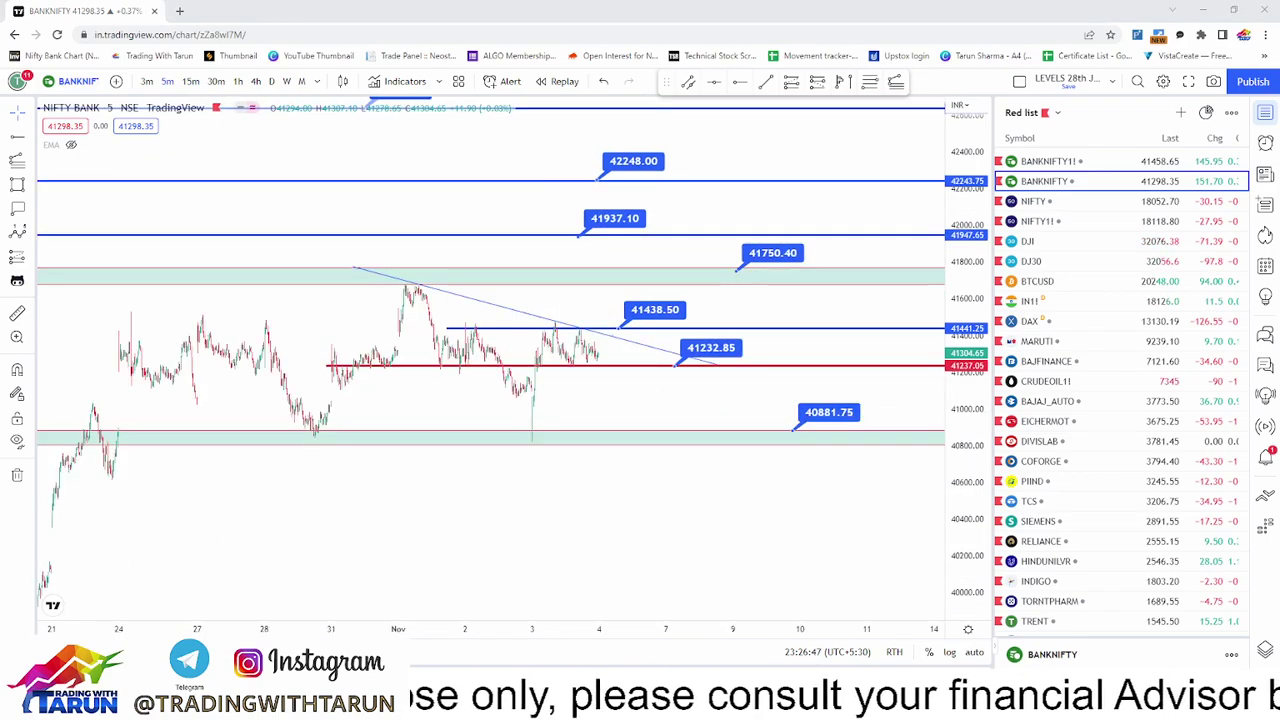
click(1046, 203)
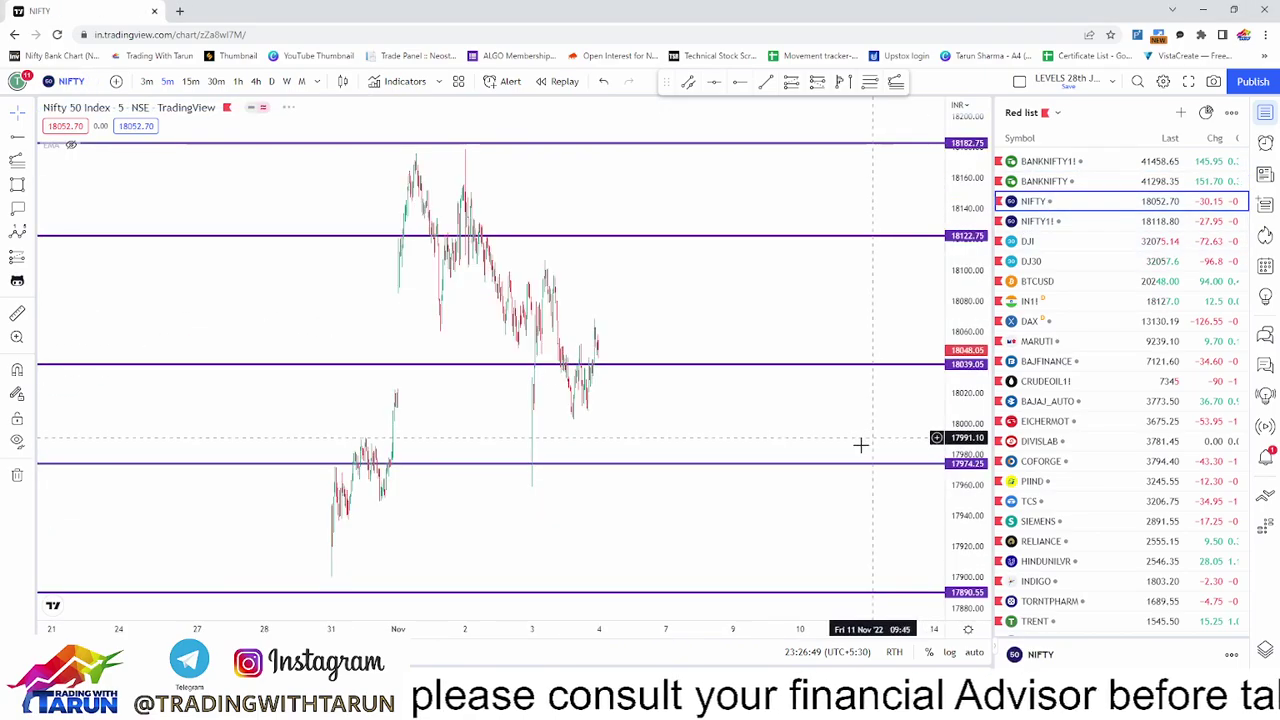
Add price labels at 18120.50, 18180.40 and 18263.75 on the three highest purple lines.
drag(690, 408, 636, 364)
drag(963, 250, 910, 428)
drag(736, 392, 571, 386)
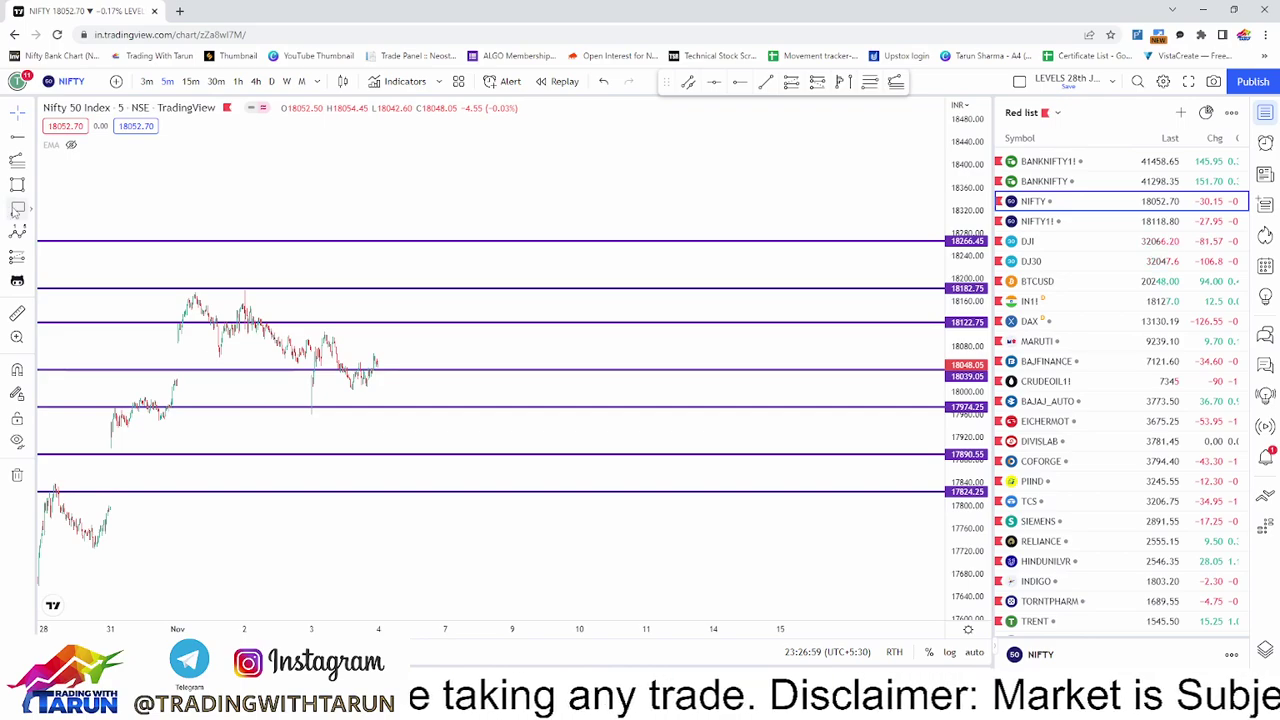
click(409, 322)
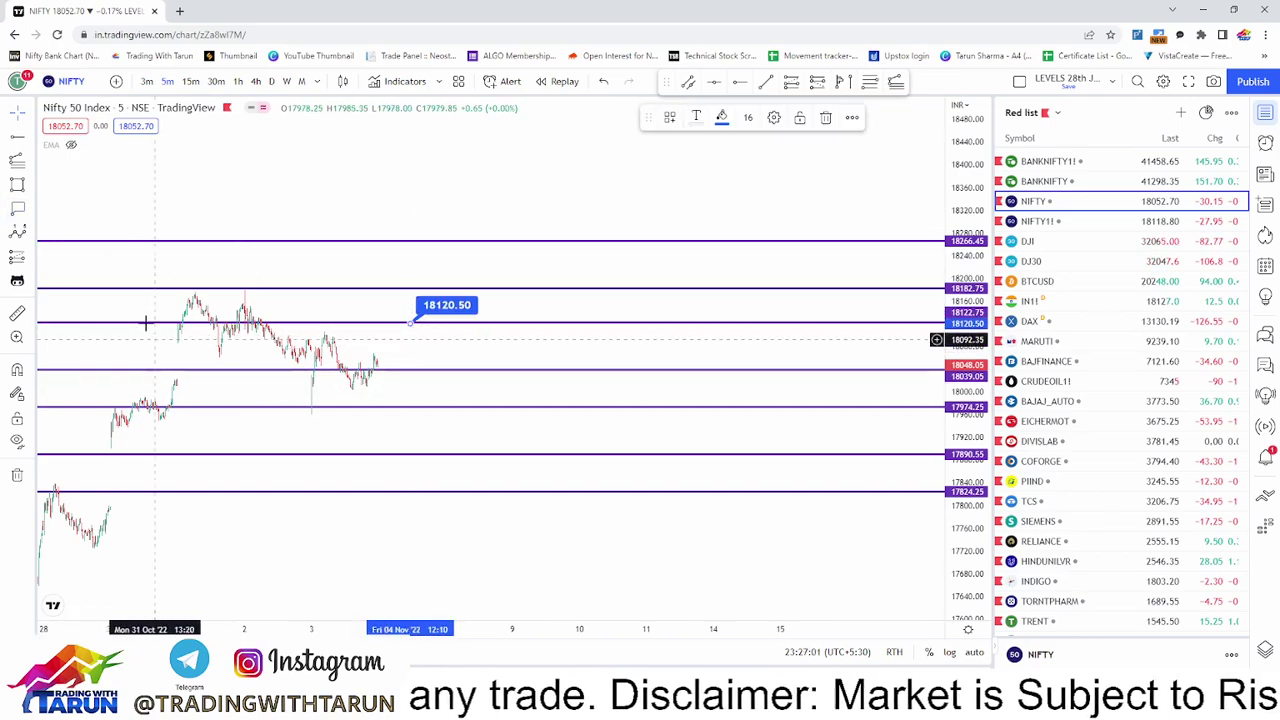
click(509, 289)
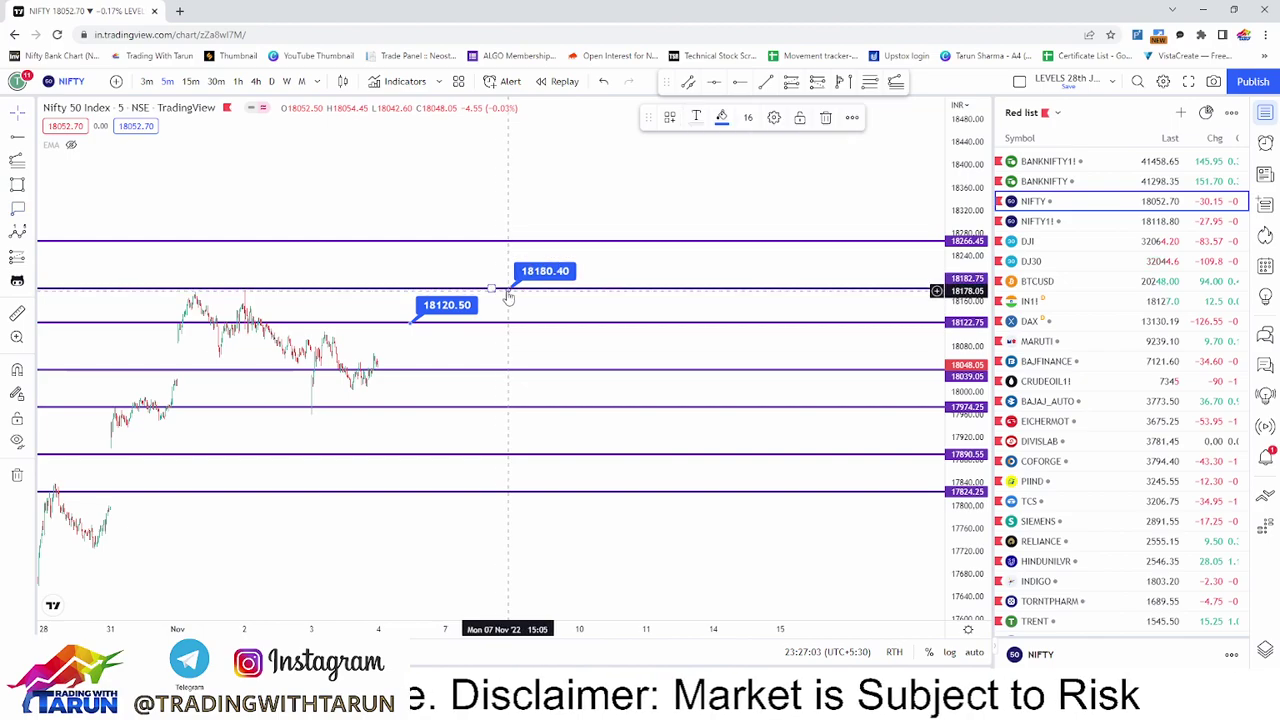
click(17, 232)
click(562, 240)
Add price labels at 18038.35 and 17973.75 on the next two purple lines below.
drag(637, 266, 627, 283)
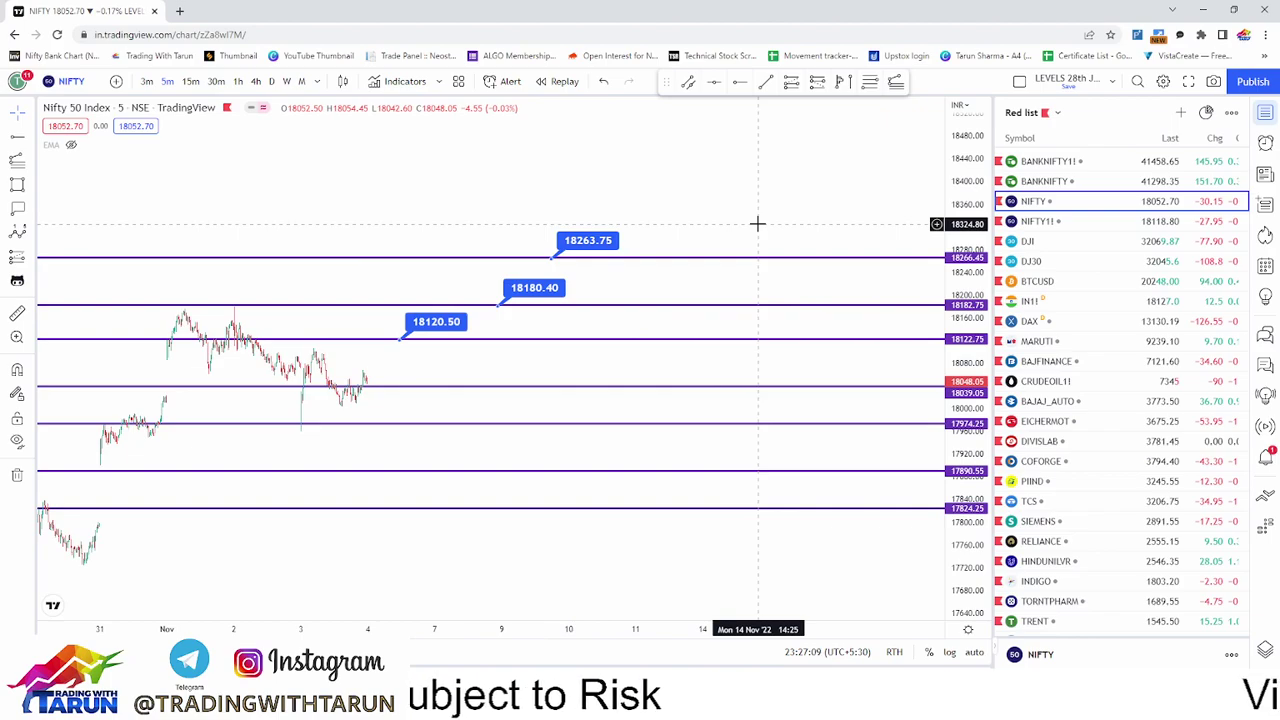
click(17, 210)
click(512, 386)
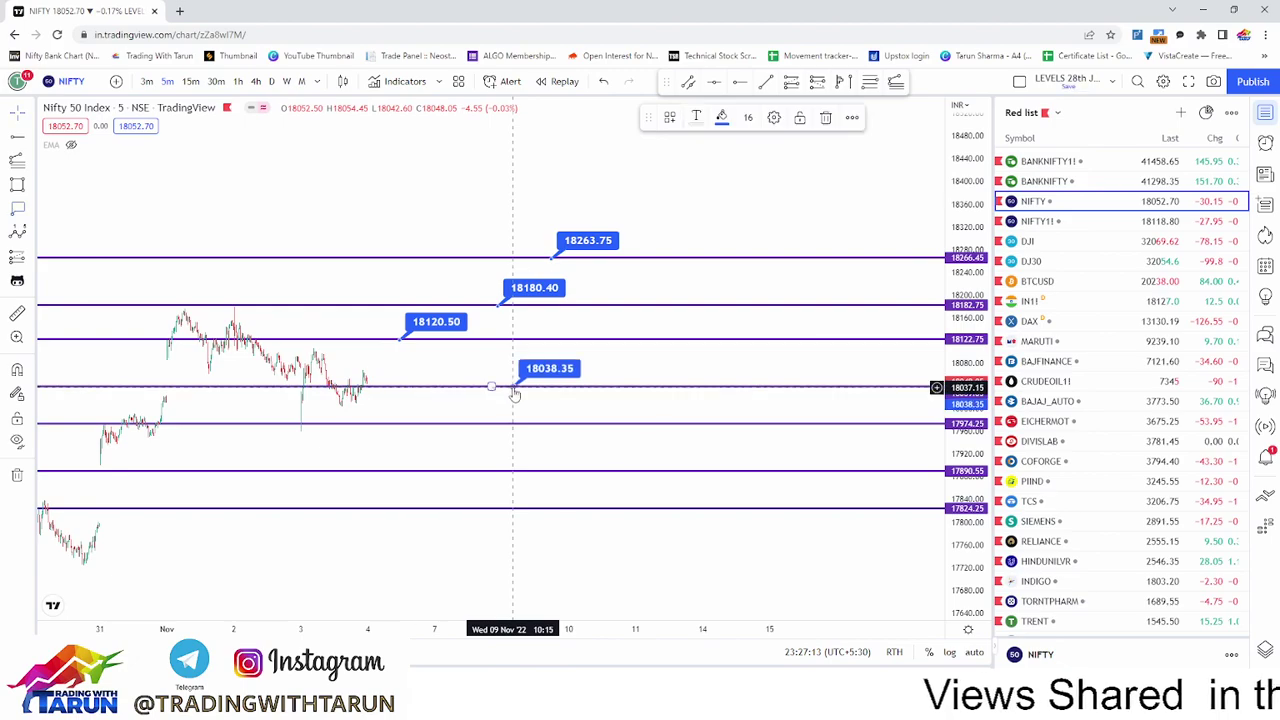
click(17, 210)
click(518, 424)
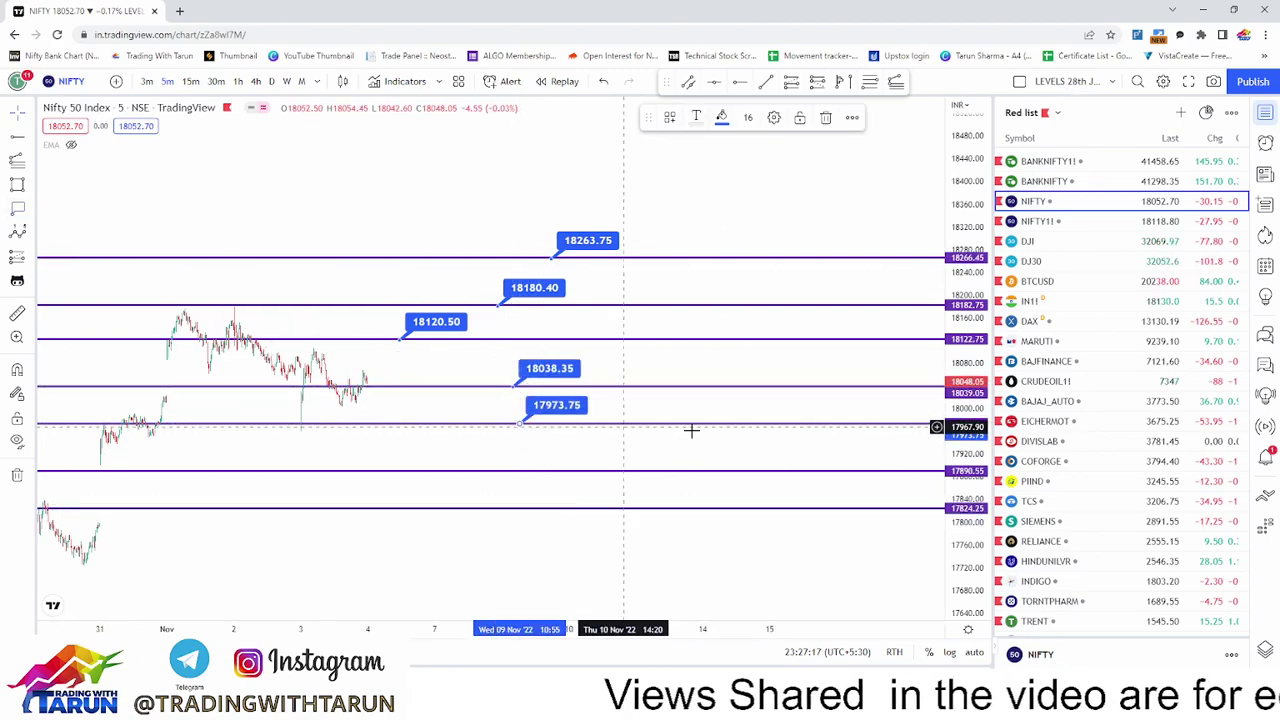
Add price labels at 17888.05 and 17816.95 on the two lowest purple lines.
drag(968, 451, 946, 391)
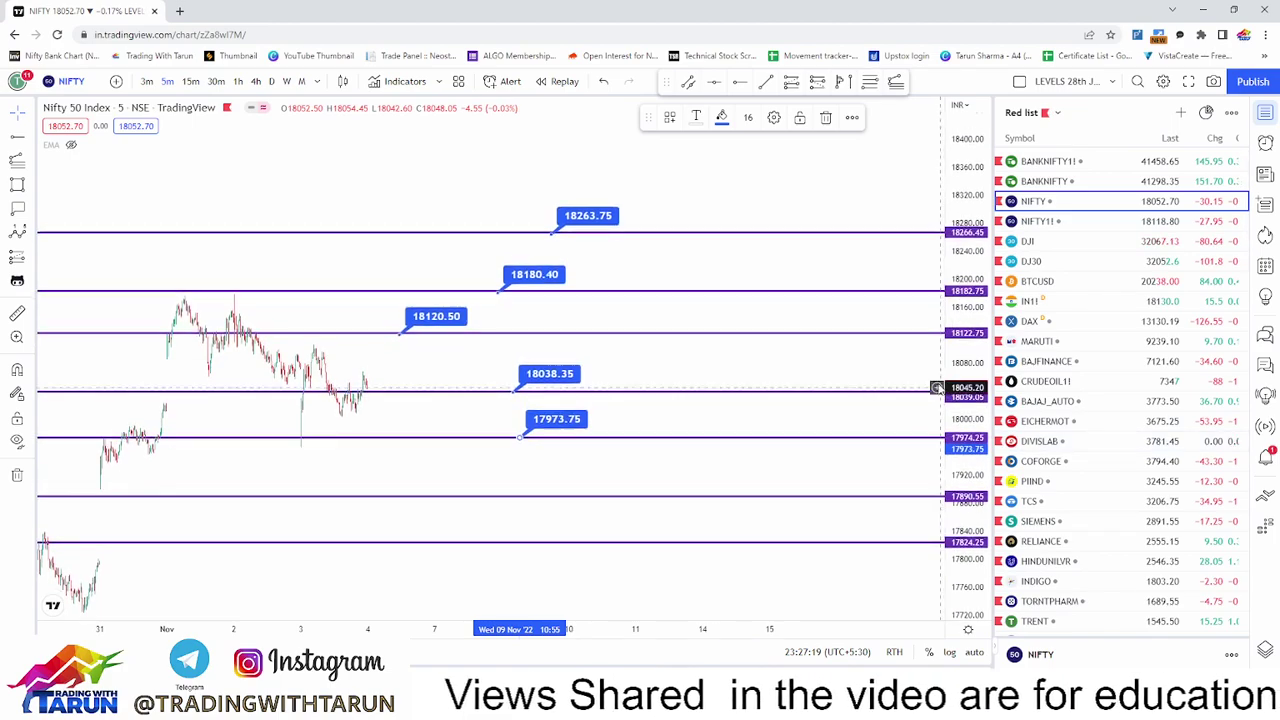
drag(491, 486, 403, 434)
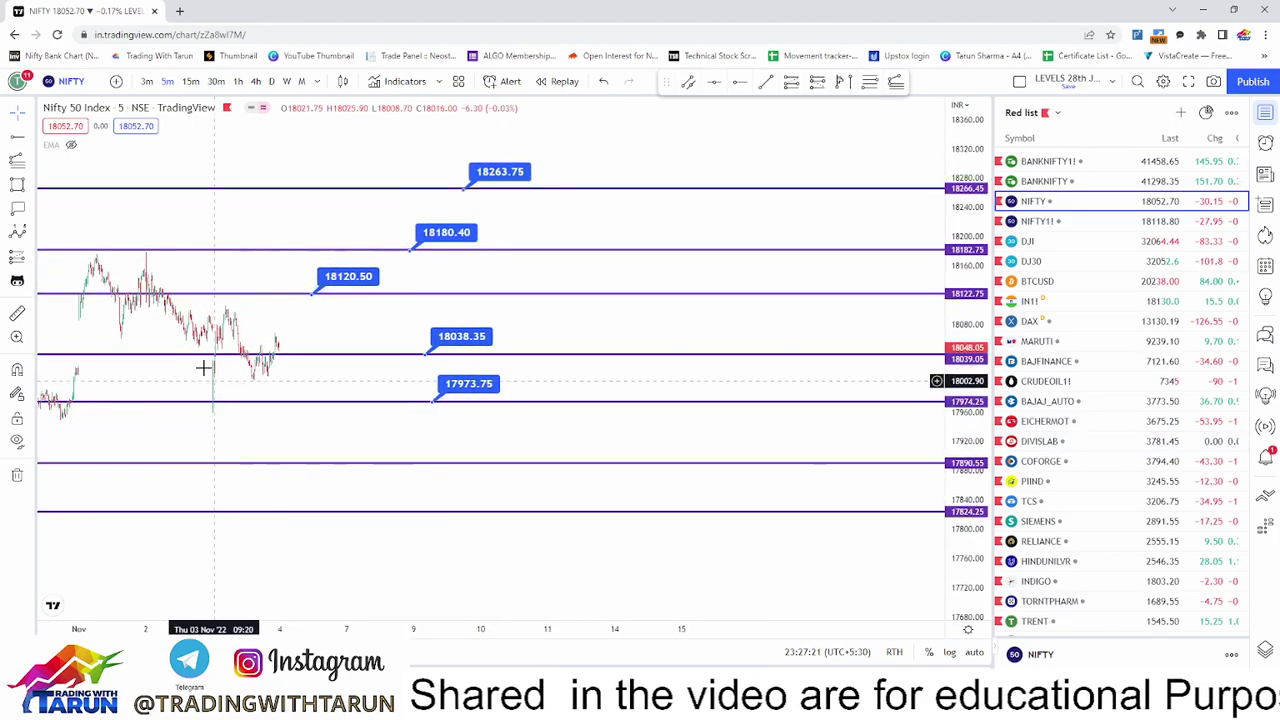
click(17, 210)
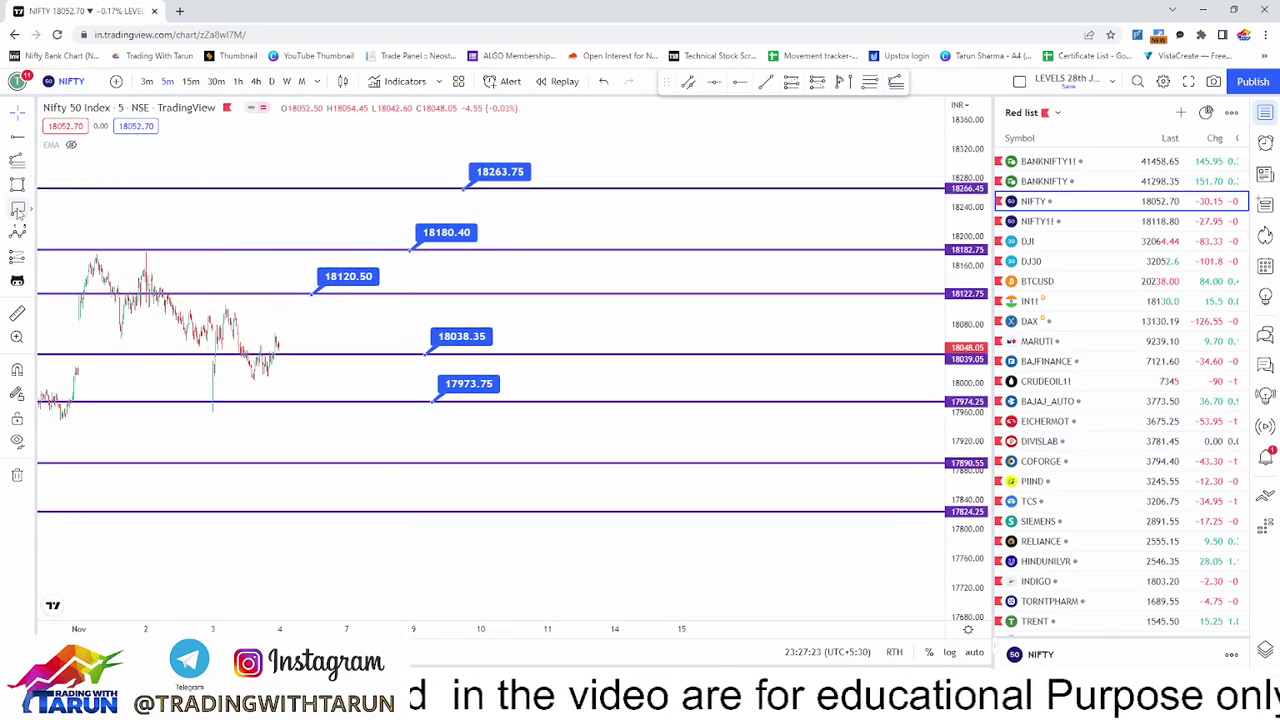
click(496, 460)
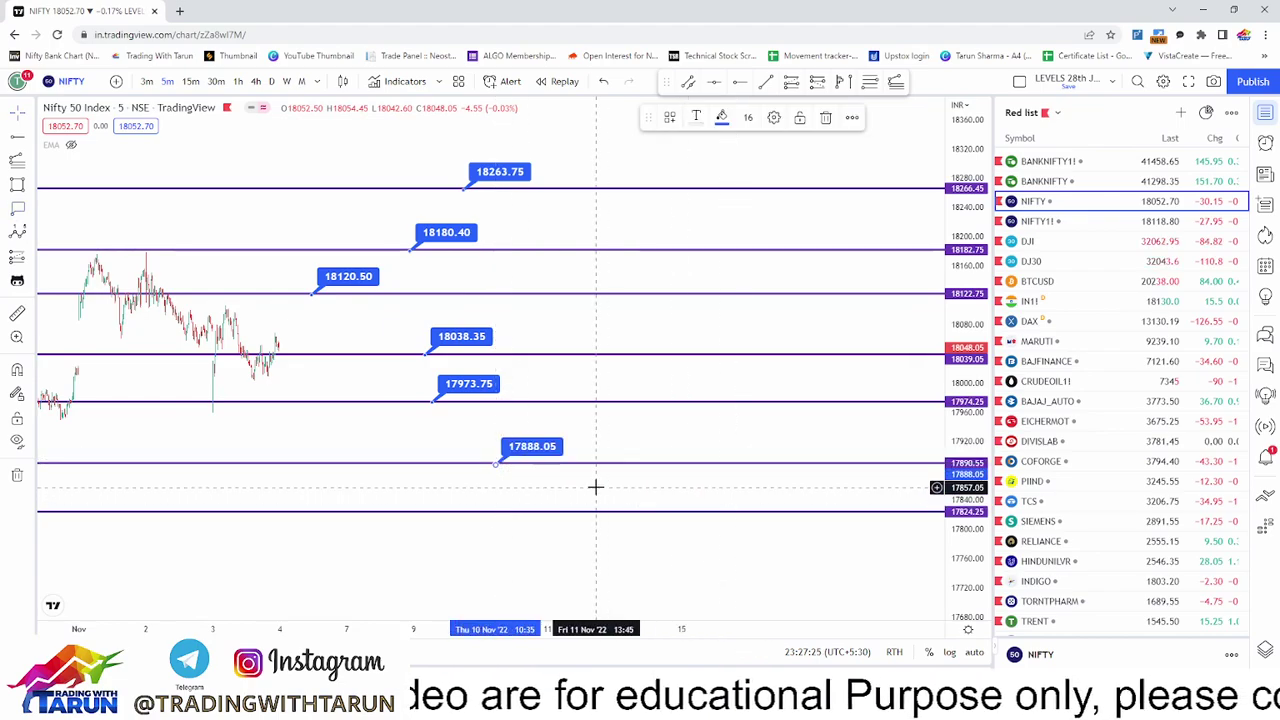
click(18, 210)
click(490, 514)
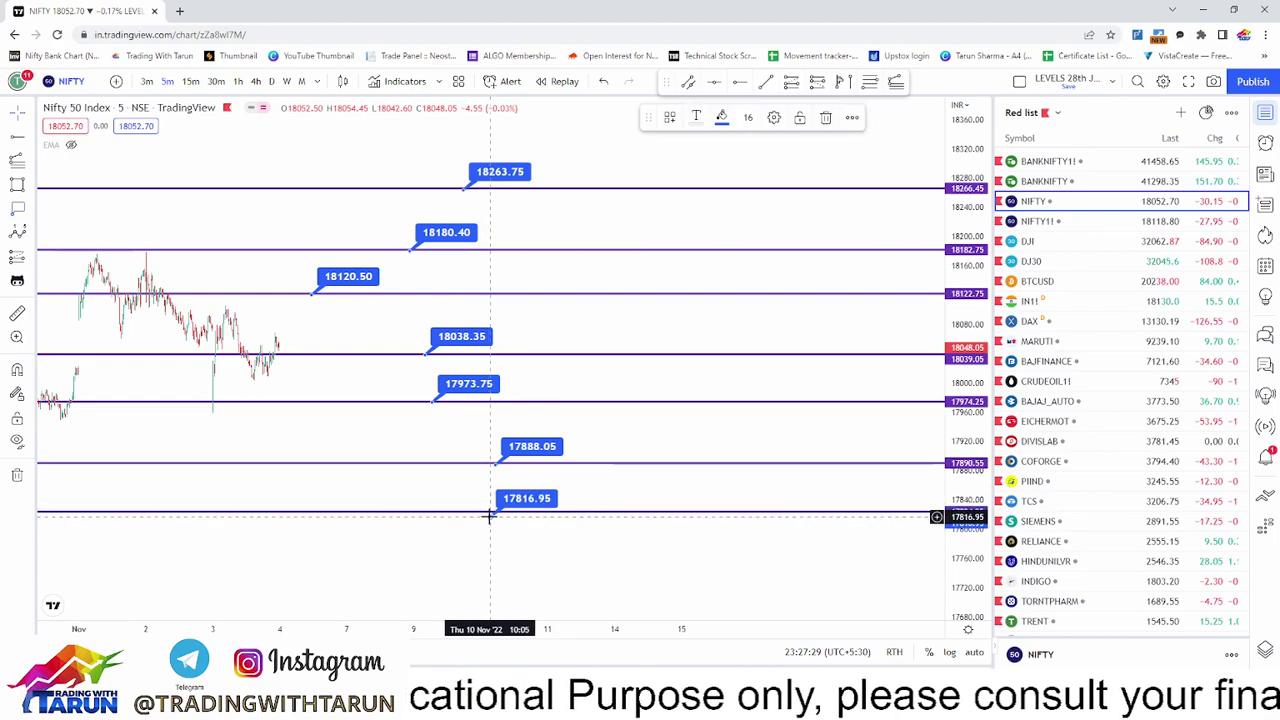
click(594, 492)
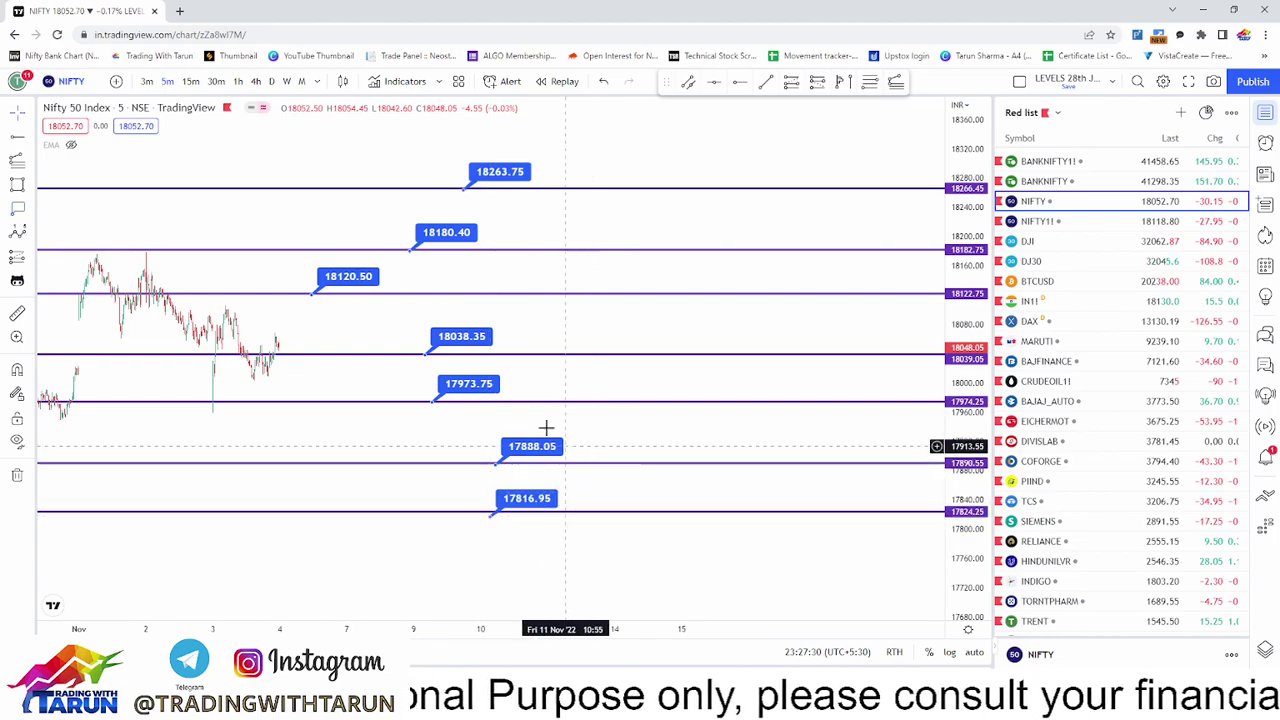
Recolour the horizontal line at the 18038.35 label red.
click(397, 360)
click(697, 162)
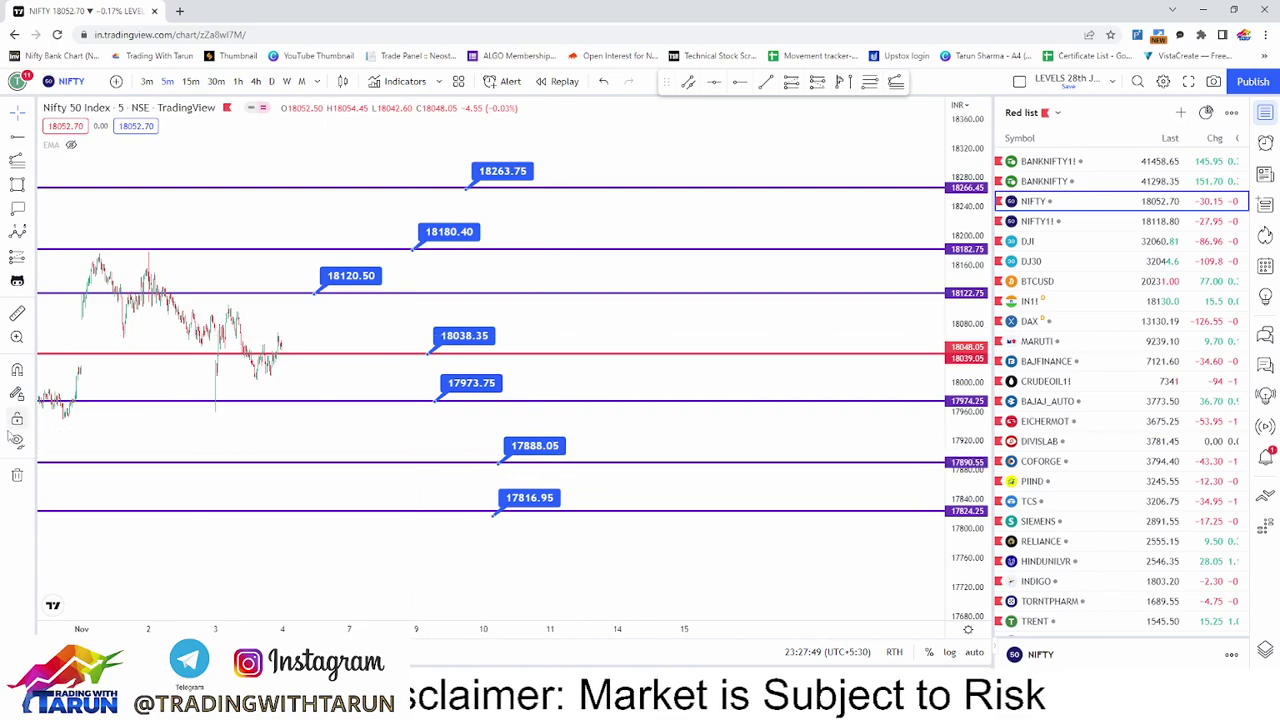
Handwrite "20 NOV" in black above the highest level line, underline it repeatedly and enclose it between two large brackets.
drag(748, 376, 788, 442)
drag(968, 417, 968, 368)
drag(844, 399, 805, 382)
drag(958, 247, 955, 336)
drag(762, 377, 655, 345)
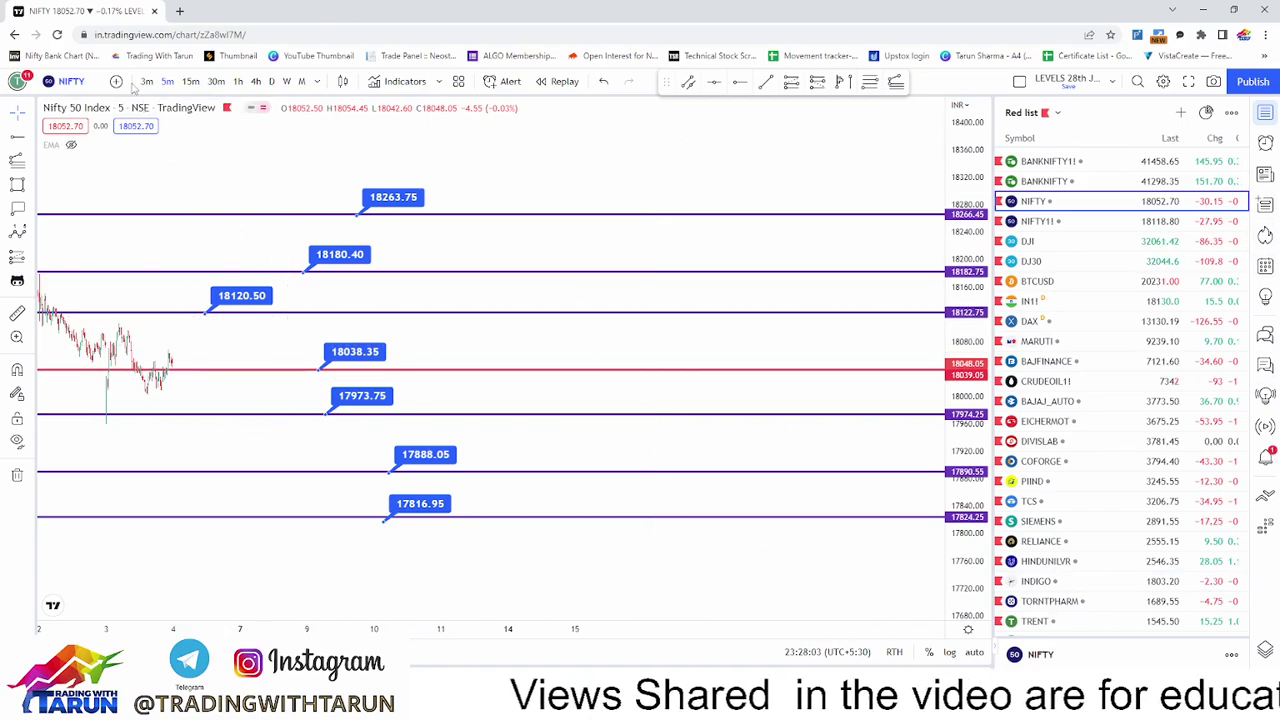
drag(474, 177, 366, 322)
mouse_move(455, 185)
mouse_down()
mouse_move(447, 230)
mouse_move(471, 251)
mouse_move(526, 178)
mouse_move(651, 194)
mouse_move(484, 279)
mouse_up()
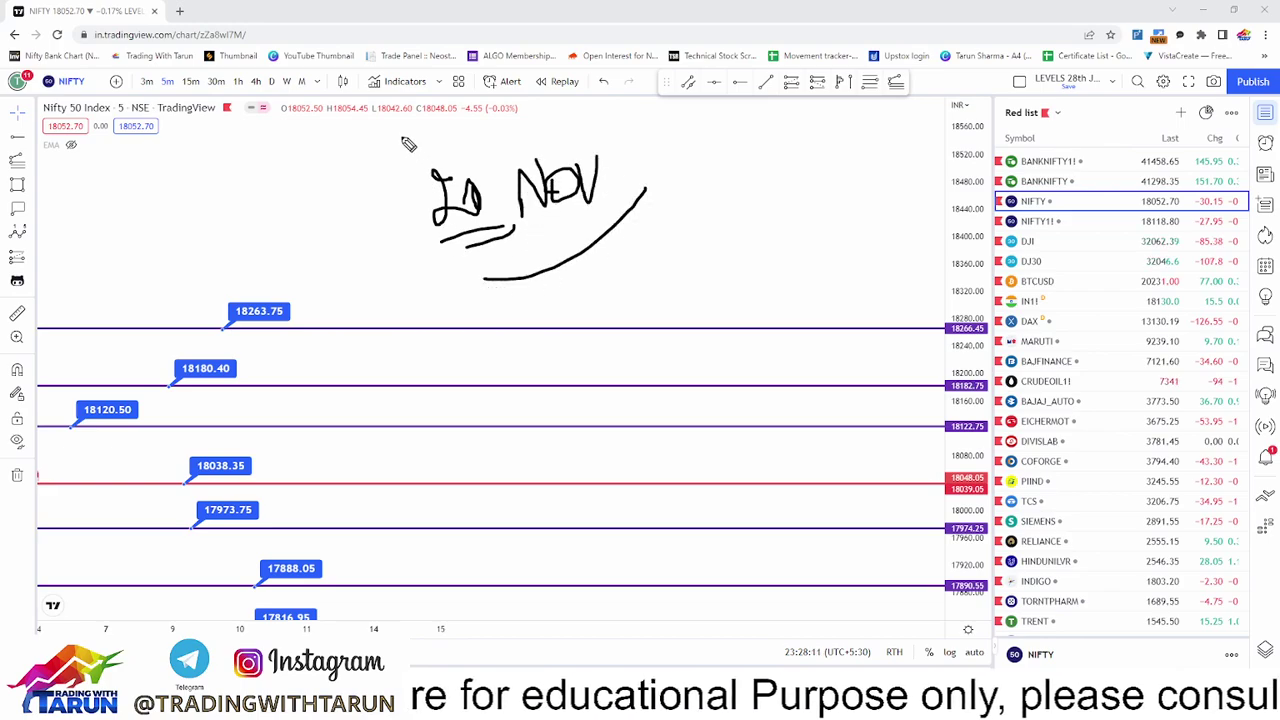
drag(401, 137, 500, 304)
drag(641, 125, 637, 245)
drag(461, 289, 588, 262)
drag(510, 296, 620, 272)
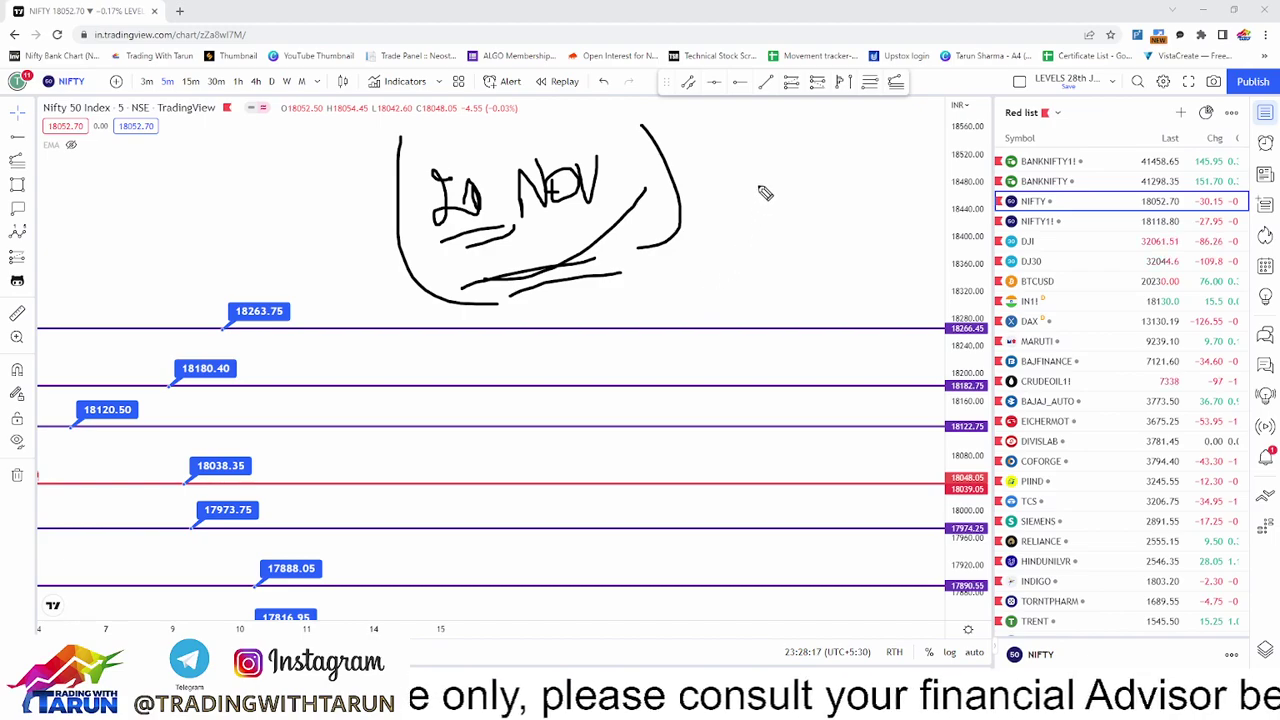
Draw three stacked strokes between two upright lines beside the handwritten date, and clear all the annotations.
drag(735, 243, 838, 230)
drag(712, 266, 828, 258)
drag(724, 289, 829, 269)
drag(830, 205, 842, 306)
drag(696, 199, 748, 333)
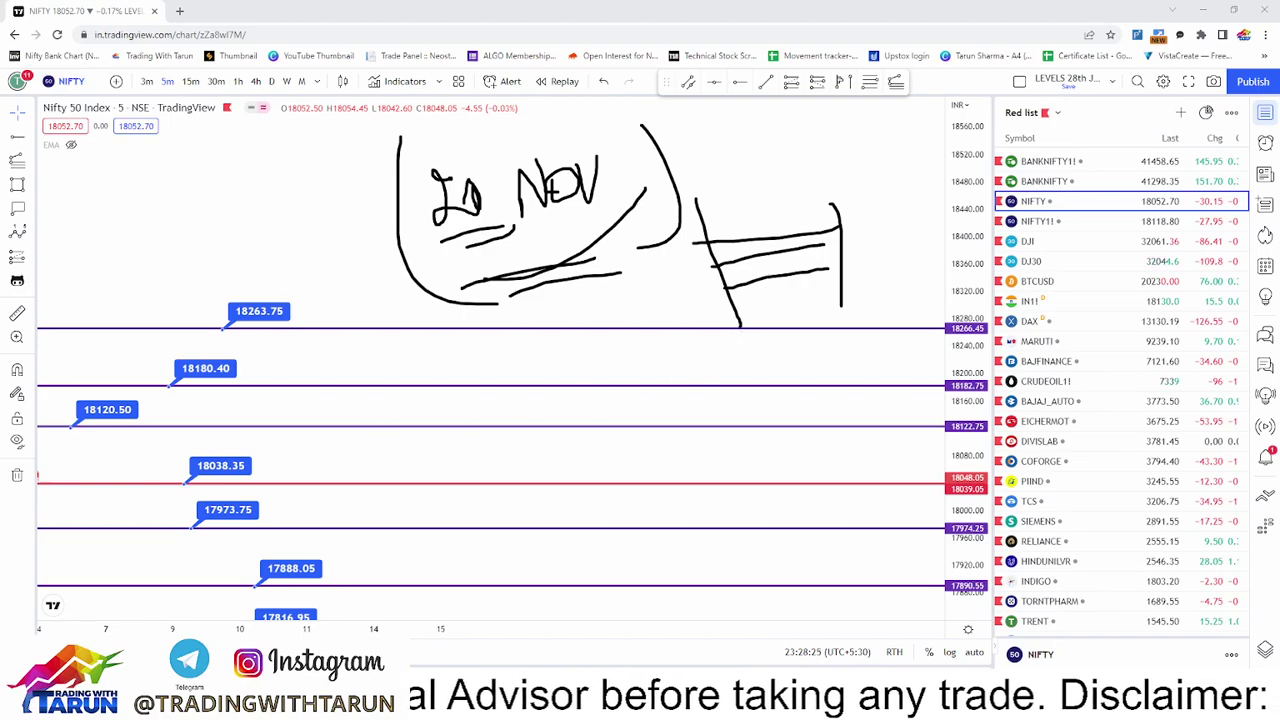
key(e)
Handwrite "NOW" in quotation marks above the highest level line, underline it with several strokes, and leave annotation mode.
mouse_move(378, 250)
mouse_down()
mouse_move(414, 177)
mouse_move(446, 229)
mouse_move(466, 211)
mouse_move(483, 232)
mouse_move(500, 228)
mouse_up()
drag(430, 268, 488, 252)
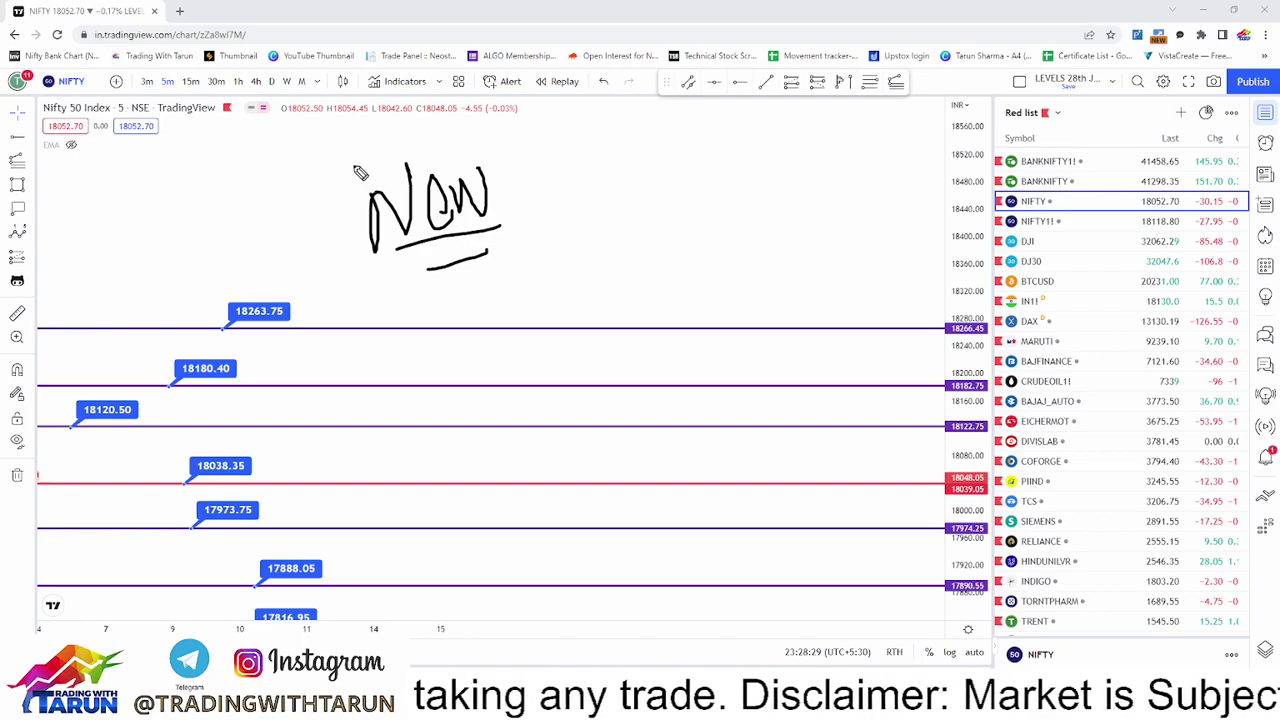
drag(316, 329, 557, 256)
drag(370, 329, 688, 239)
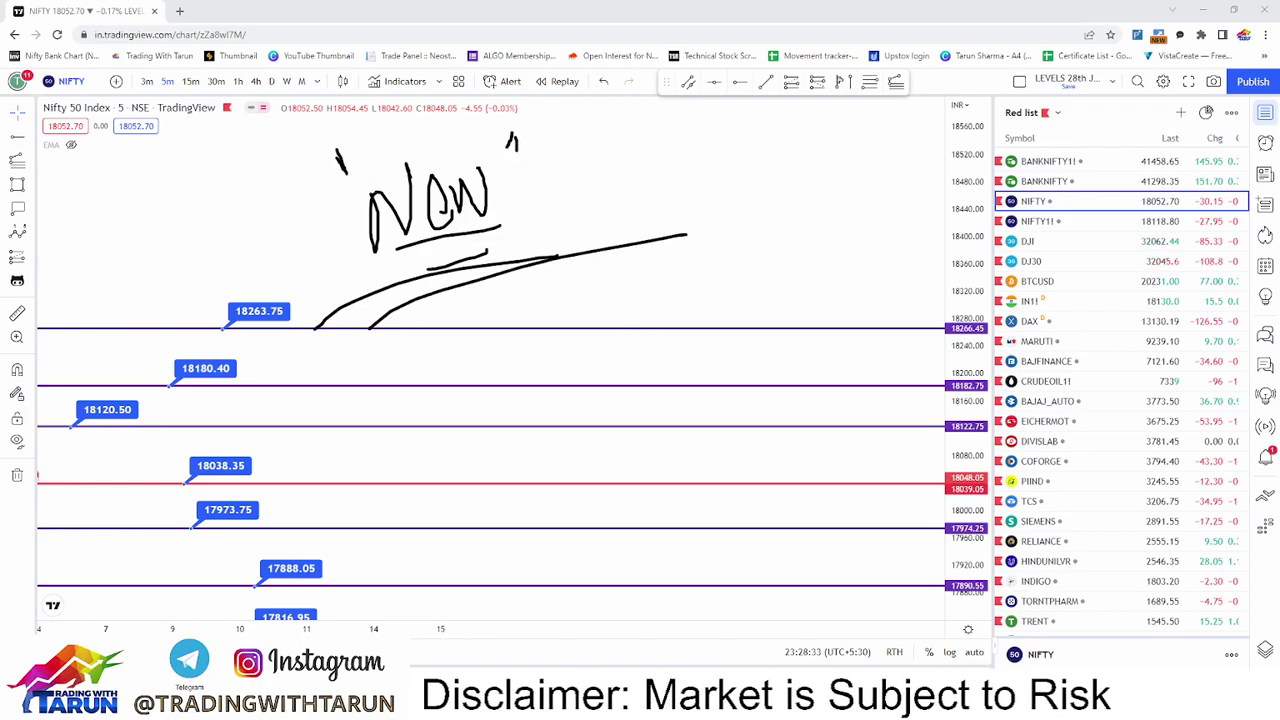
key(Escape)
mouse_move(428, 200)
mouse_down()
mouse_move(466, 306)
mouse_move(538, 90)
mouse_up()
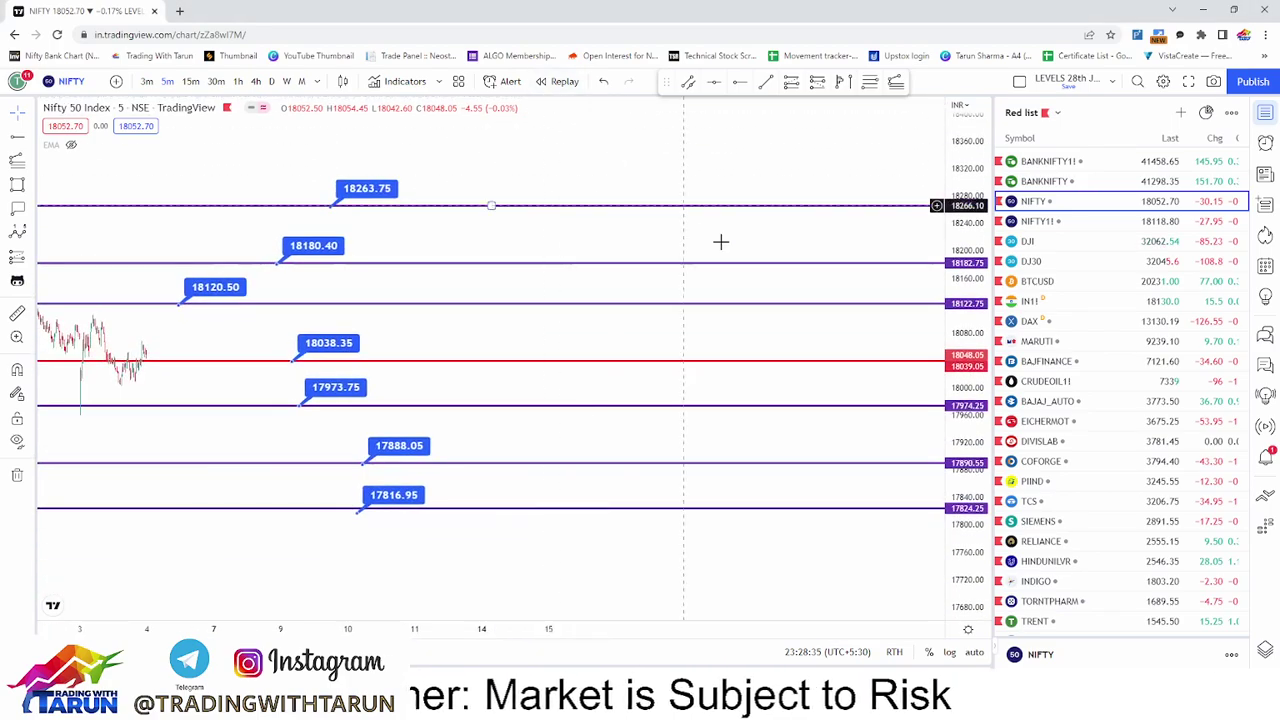